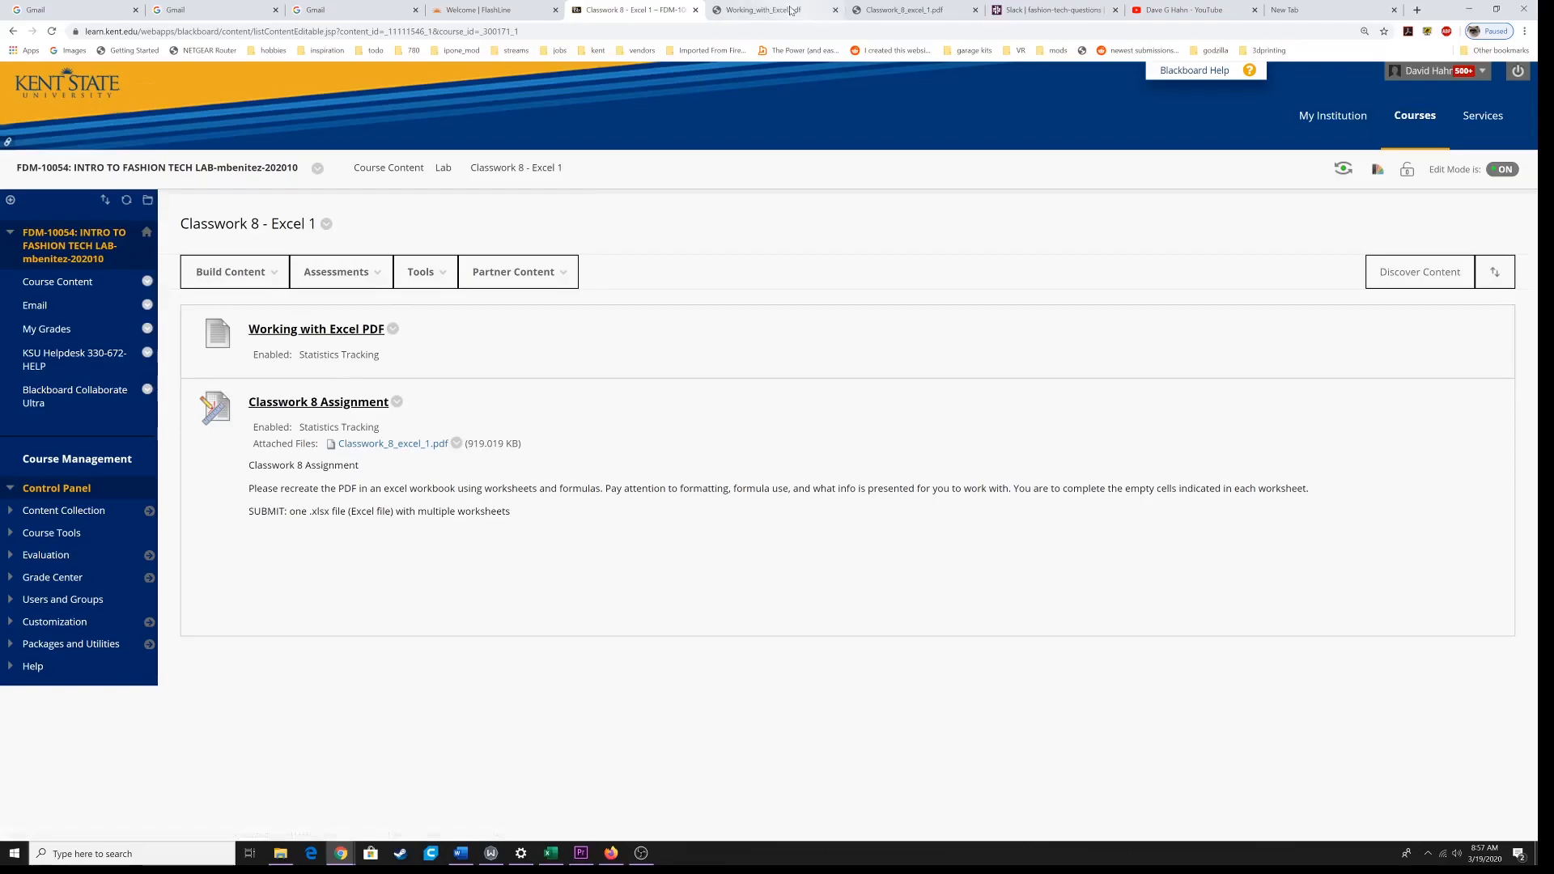
# Step: Review the Orders of Operations section and the BEDMAS list in Working_with_Excel.pdf
pyautogui.click(765, 9)
pyautogui.scroll(5, 809, 462)
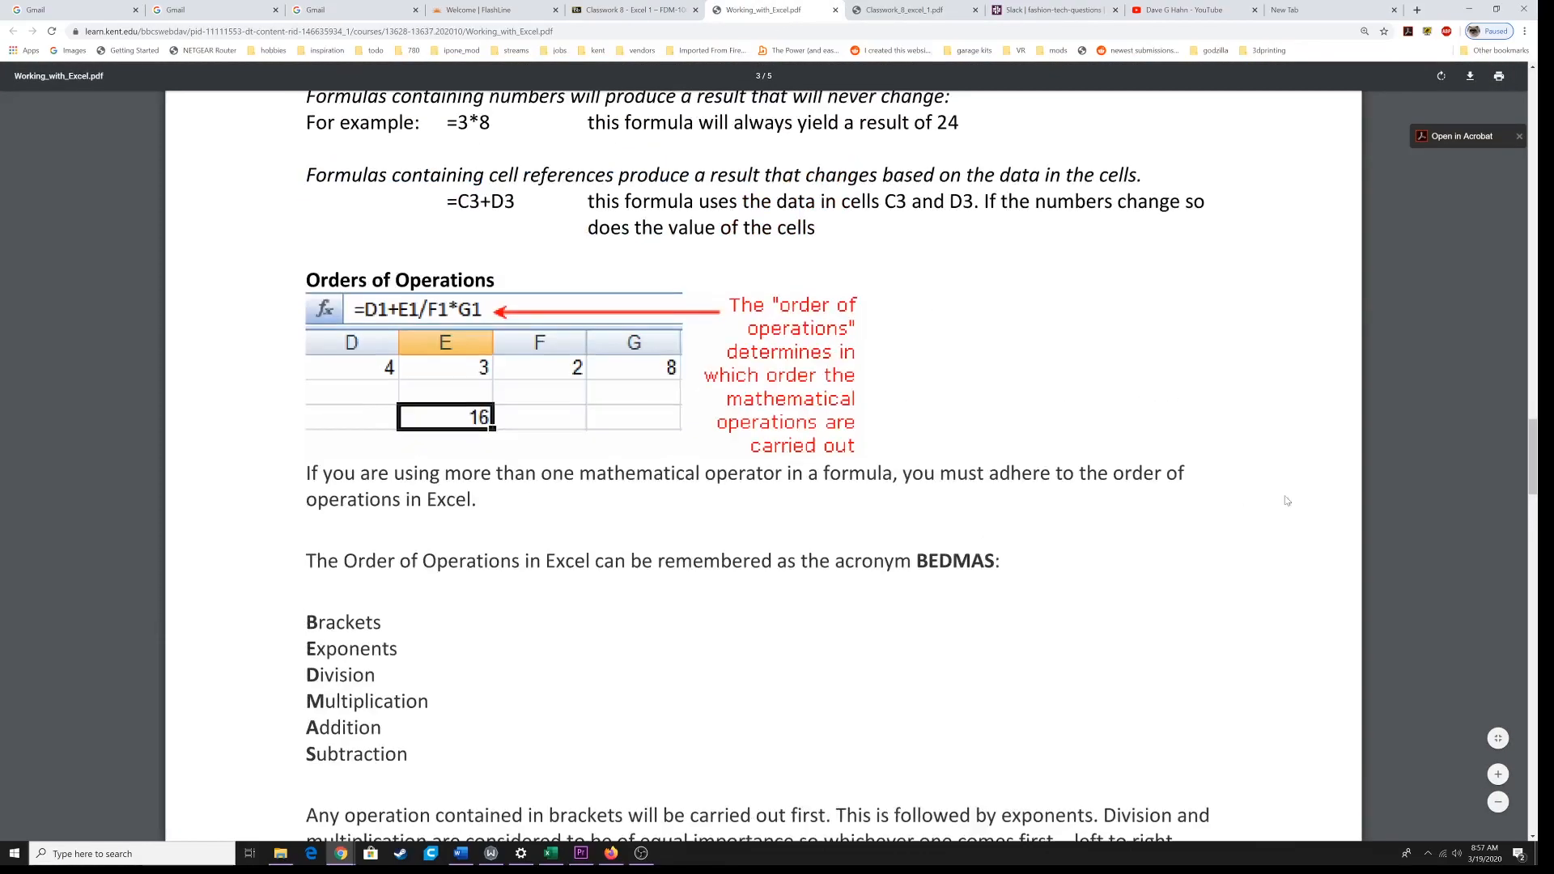
pyautogui.moveTo(1528, 453); pyautogui.dragTo(1504, 489)
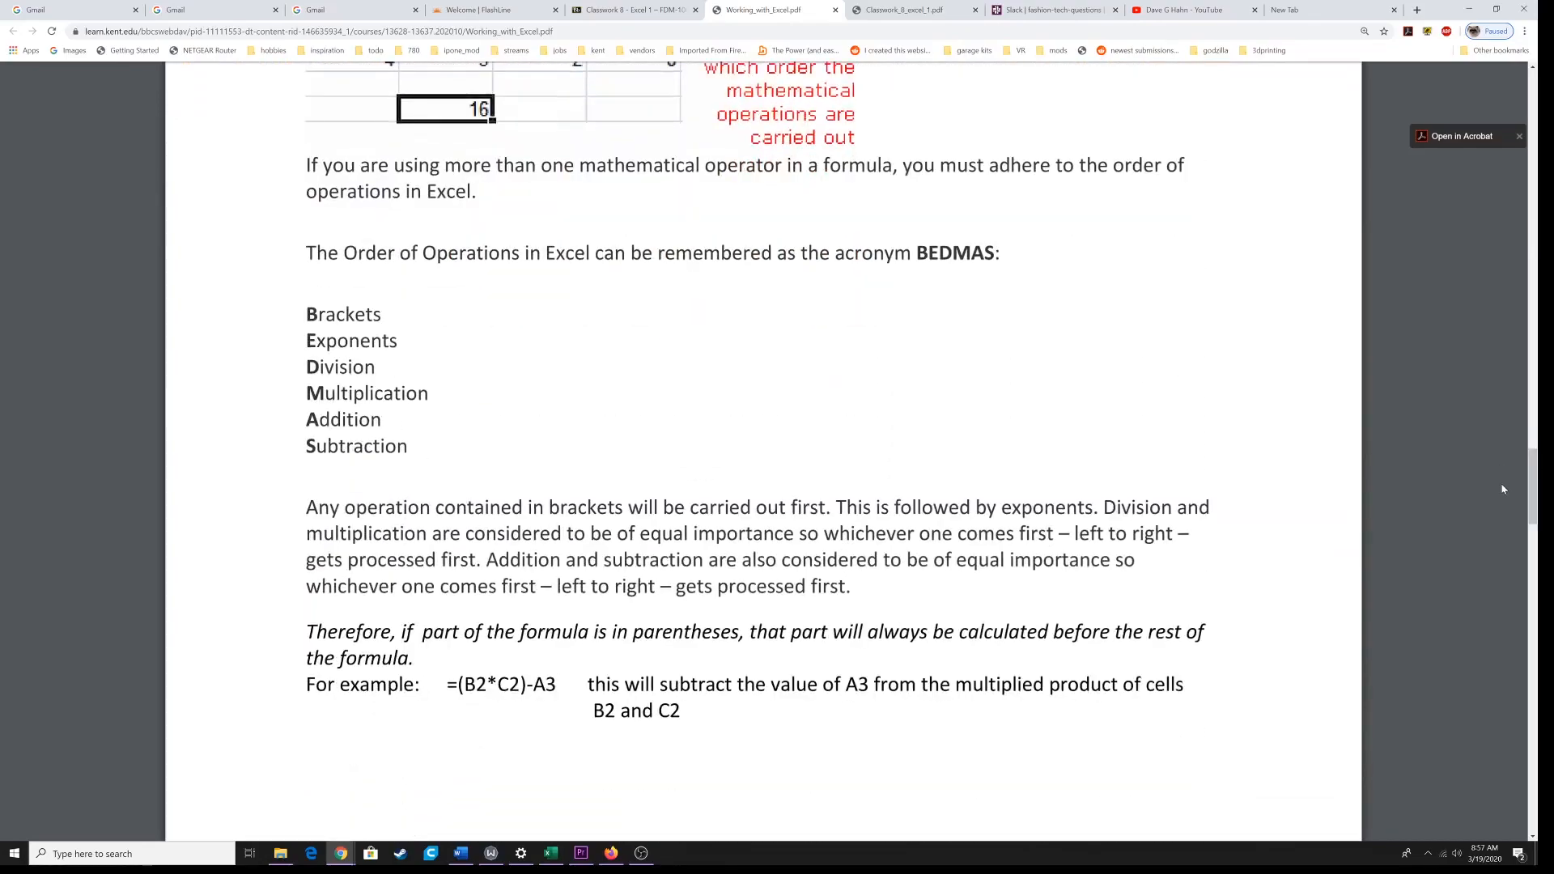
pyautogui.moveTo(328, 252); pyautogui.dragTo(519, 252)
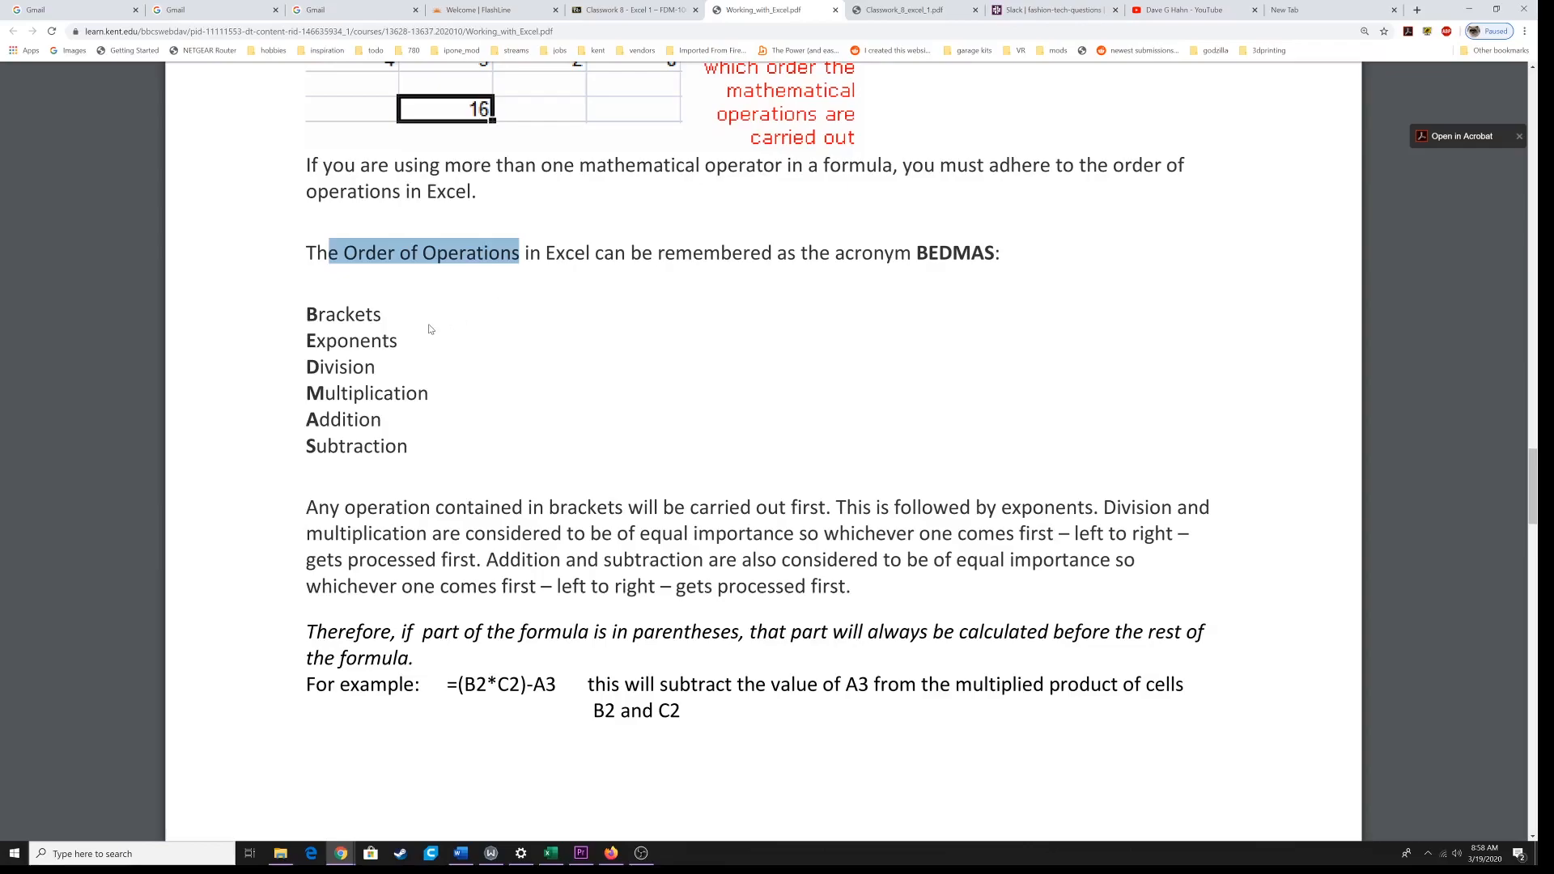
pyautogui.moveTo(917, 253); pyautogui.dragTo(995, 252)
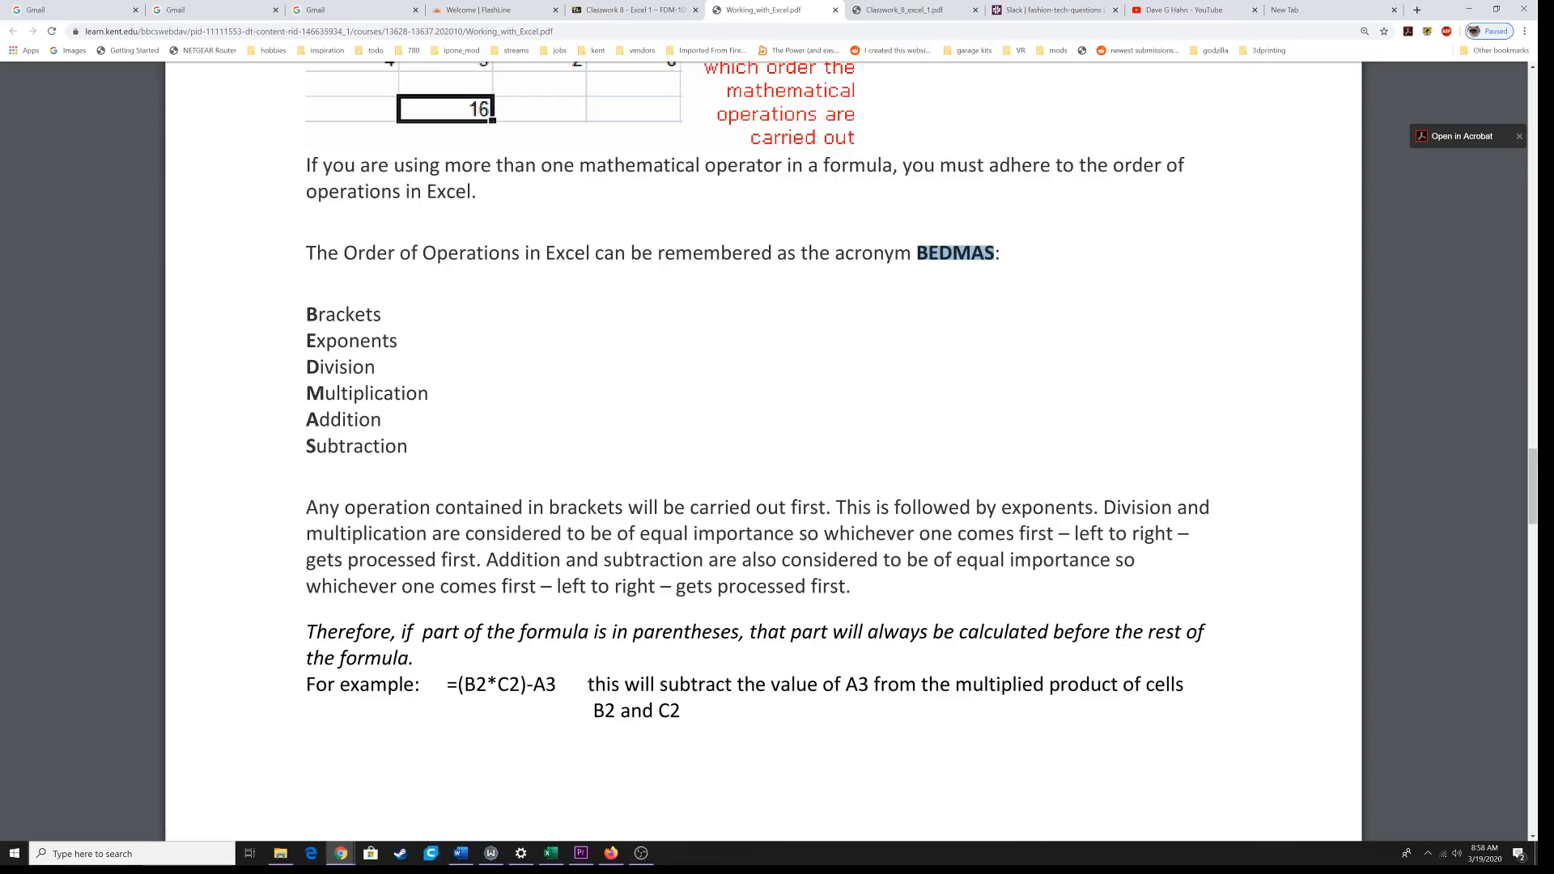
pyautogui.moveTo(306, 314); pyautogui.dragTo(407, 446)
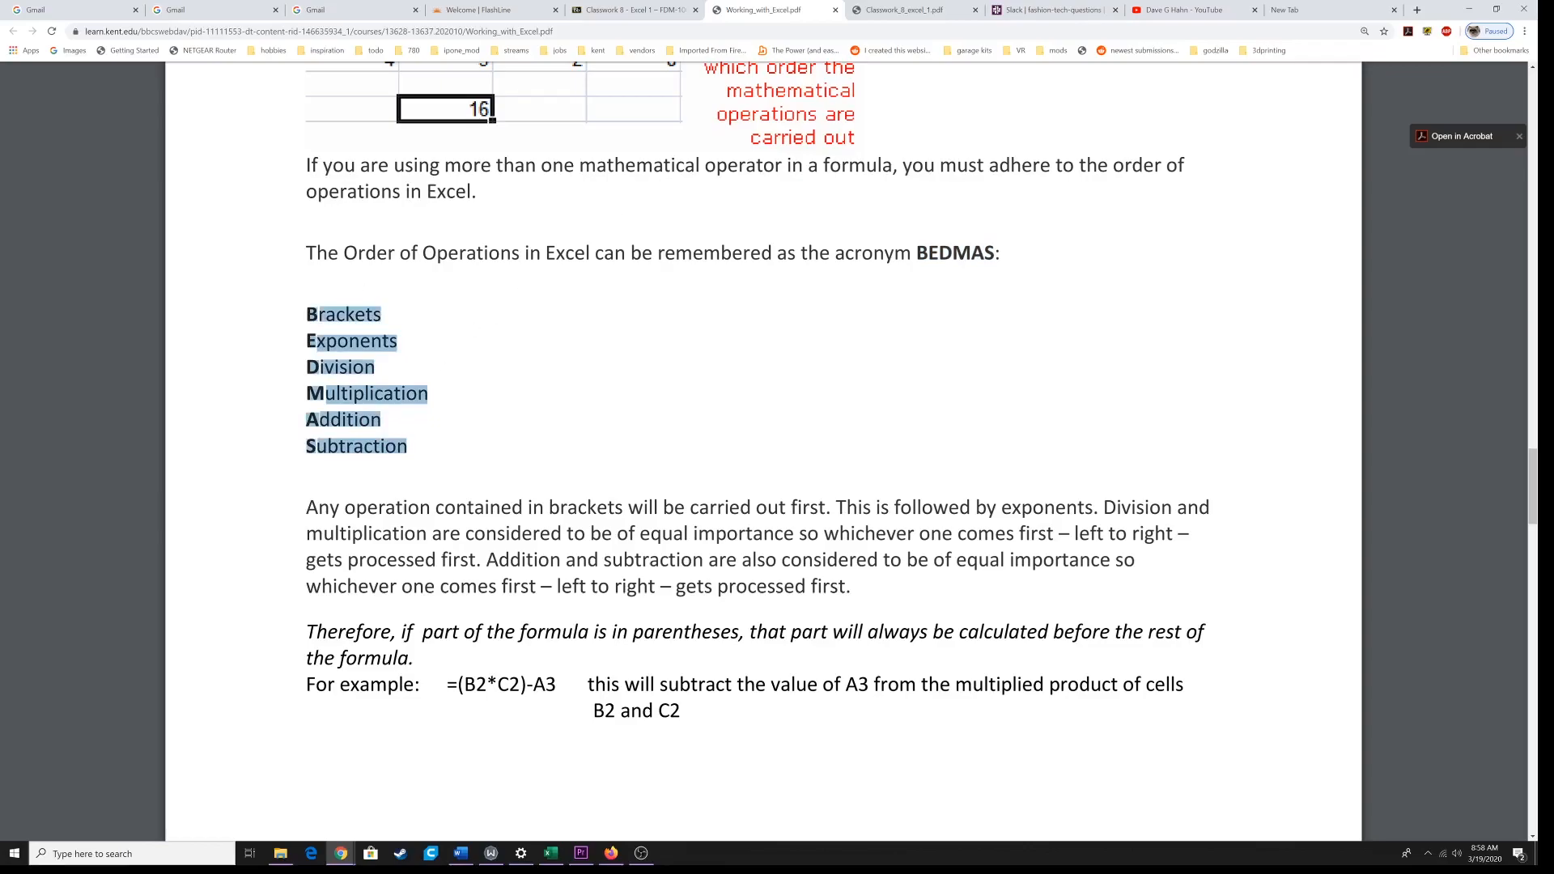
# Step: Review the % Change formula key and the sales tables on page 2 of Classwork_8_excel_1.pdf
pyautogui.click(898, 10)
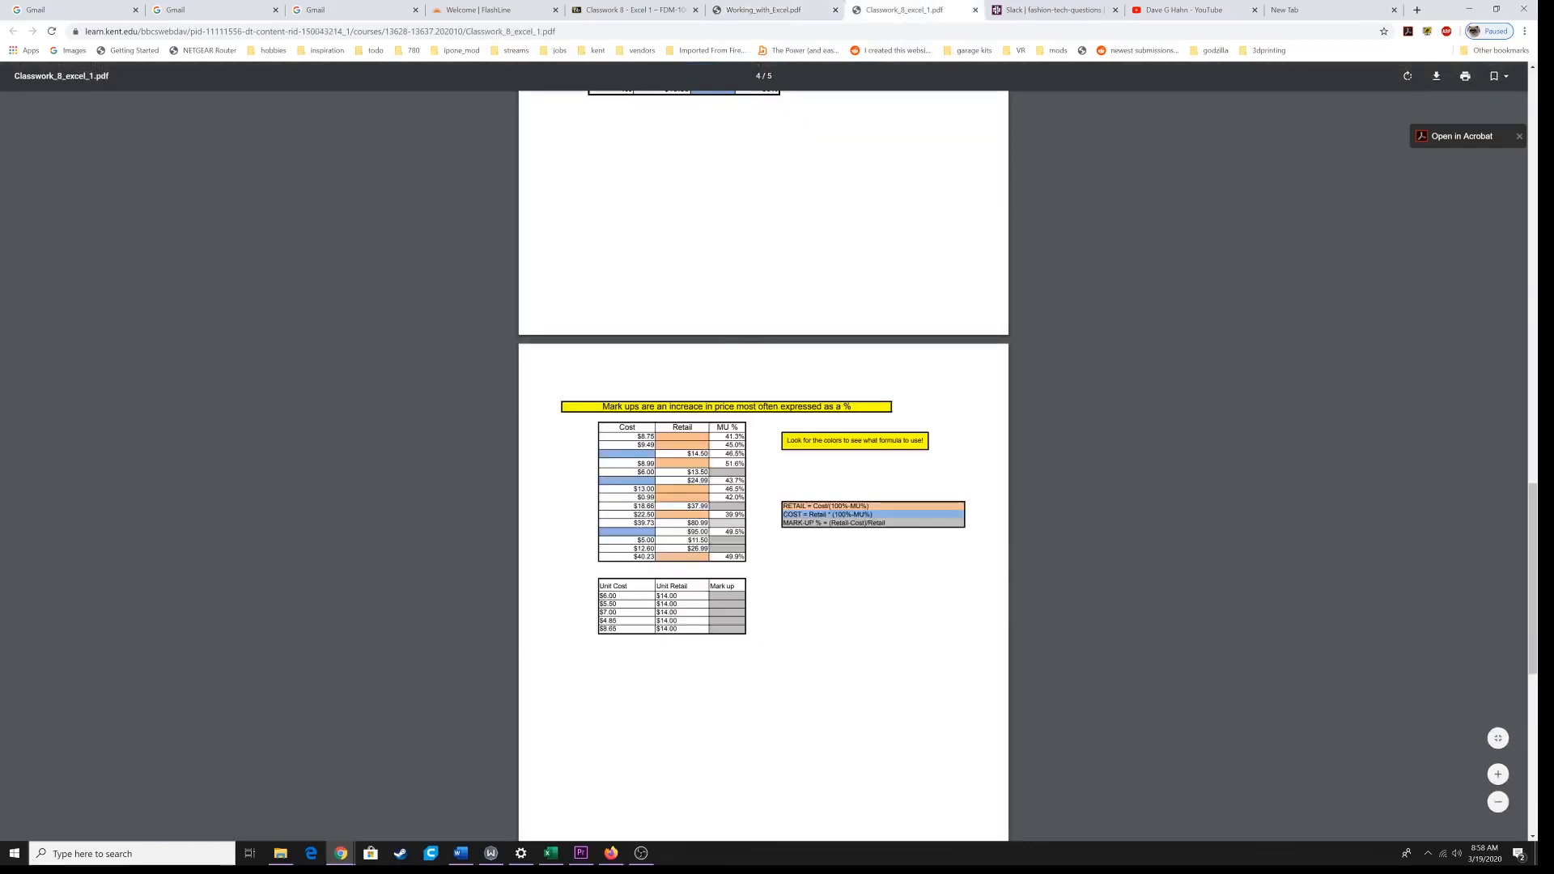
pyautogui.scroll(6, 794, 535)
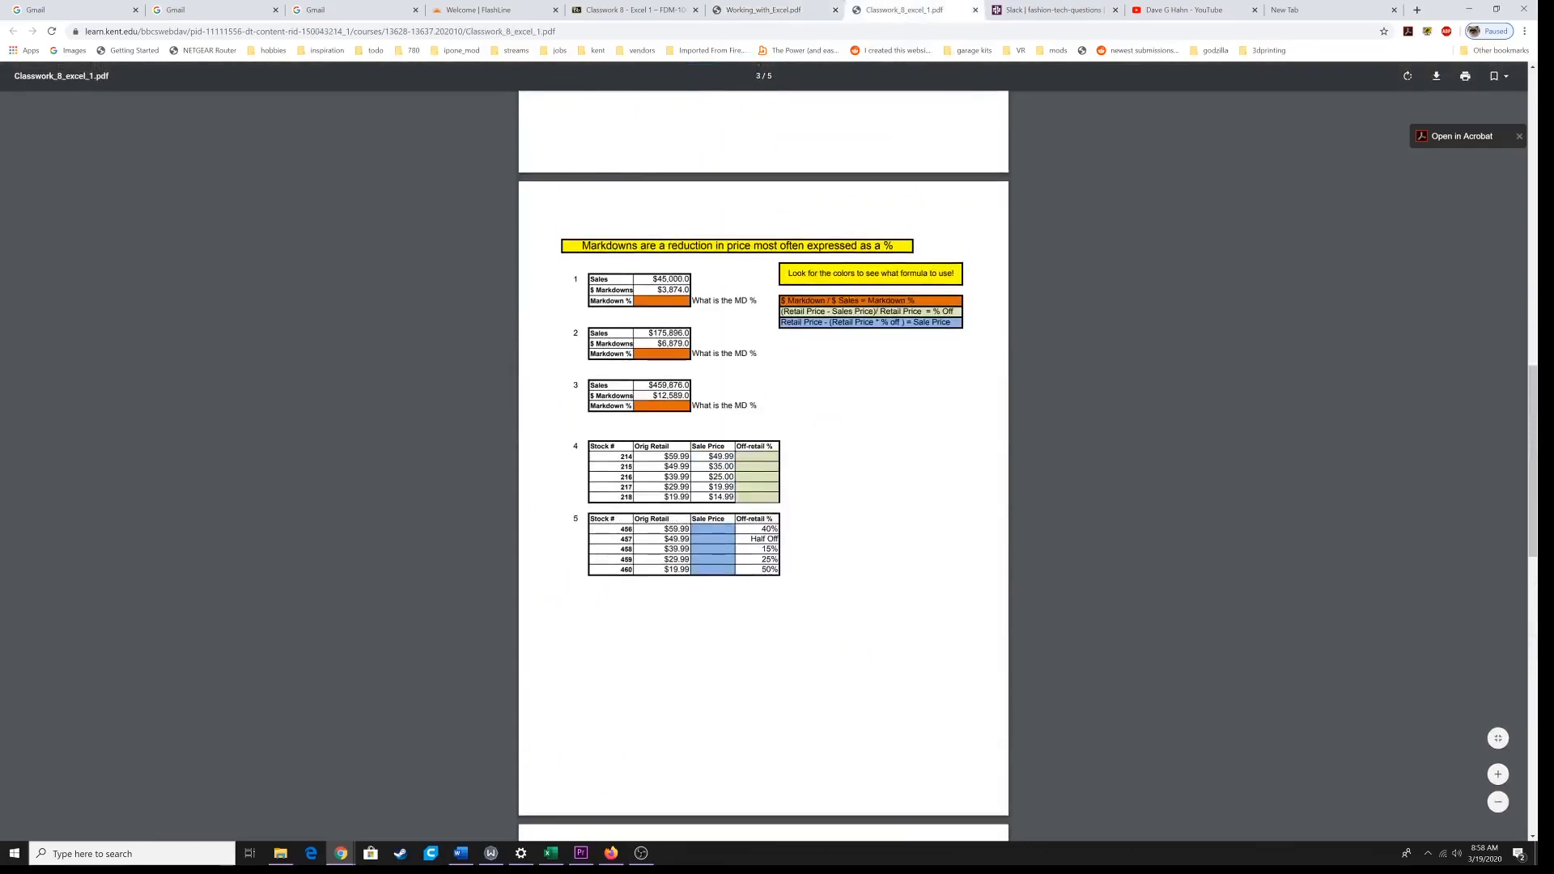
pyautogui.scroll(3, 775, 512)
pyautogui.scroll(3, 761, 501)
pyautogui.scroll(5, 763, 465)
pyautogui.scroll(10, 764, 466)
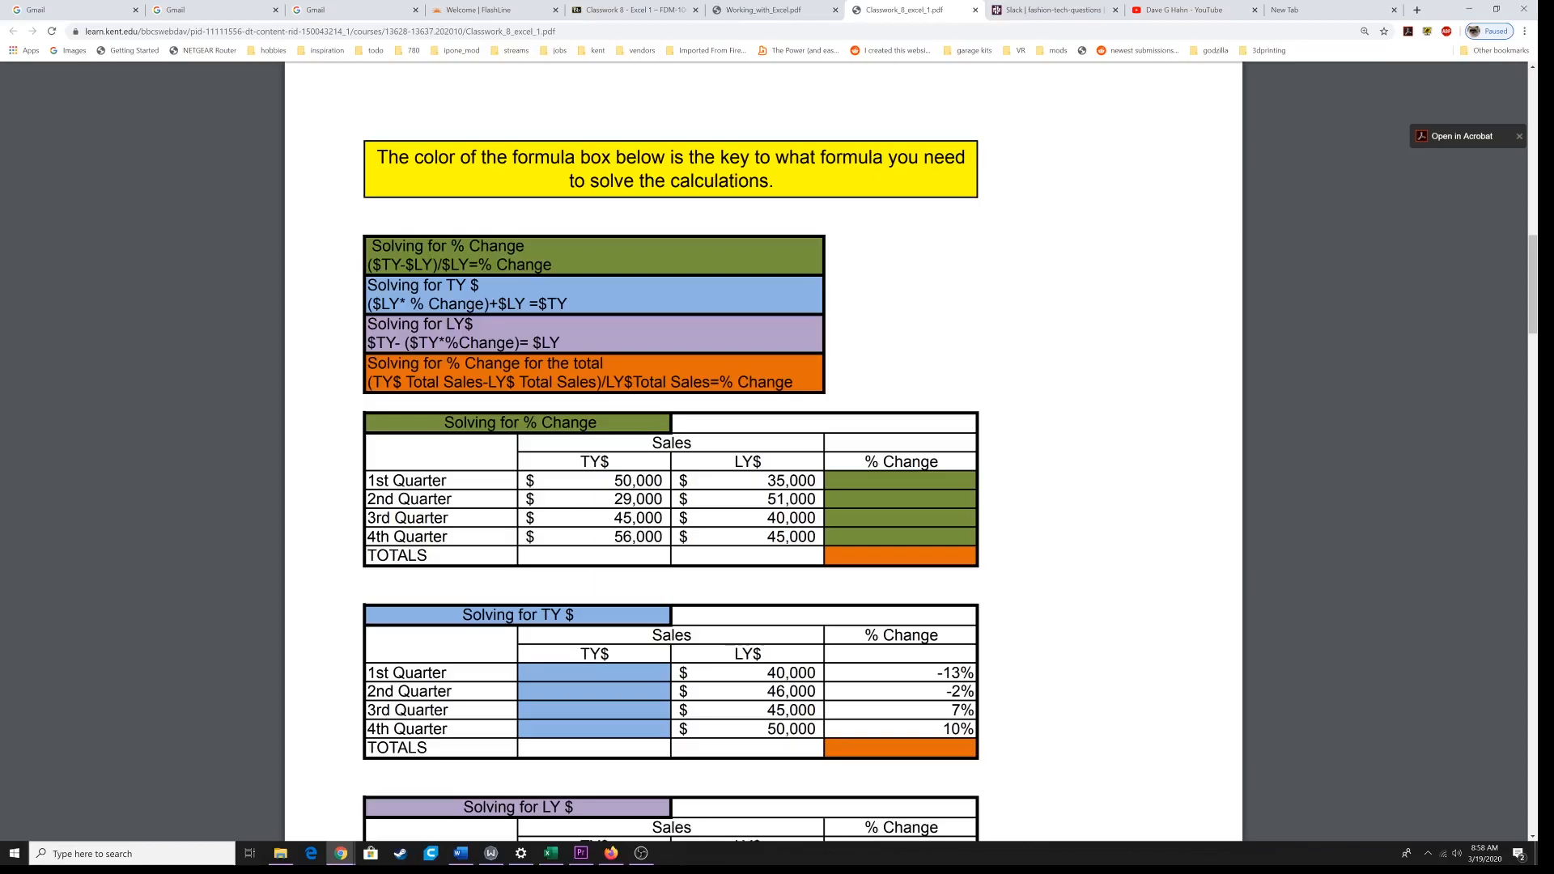
pyautogui.moveTo(374, 265); pyautogui.dragTo(435, 265)
pyautogui.scroll(-2, 763, 453)
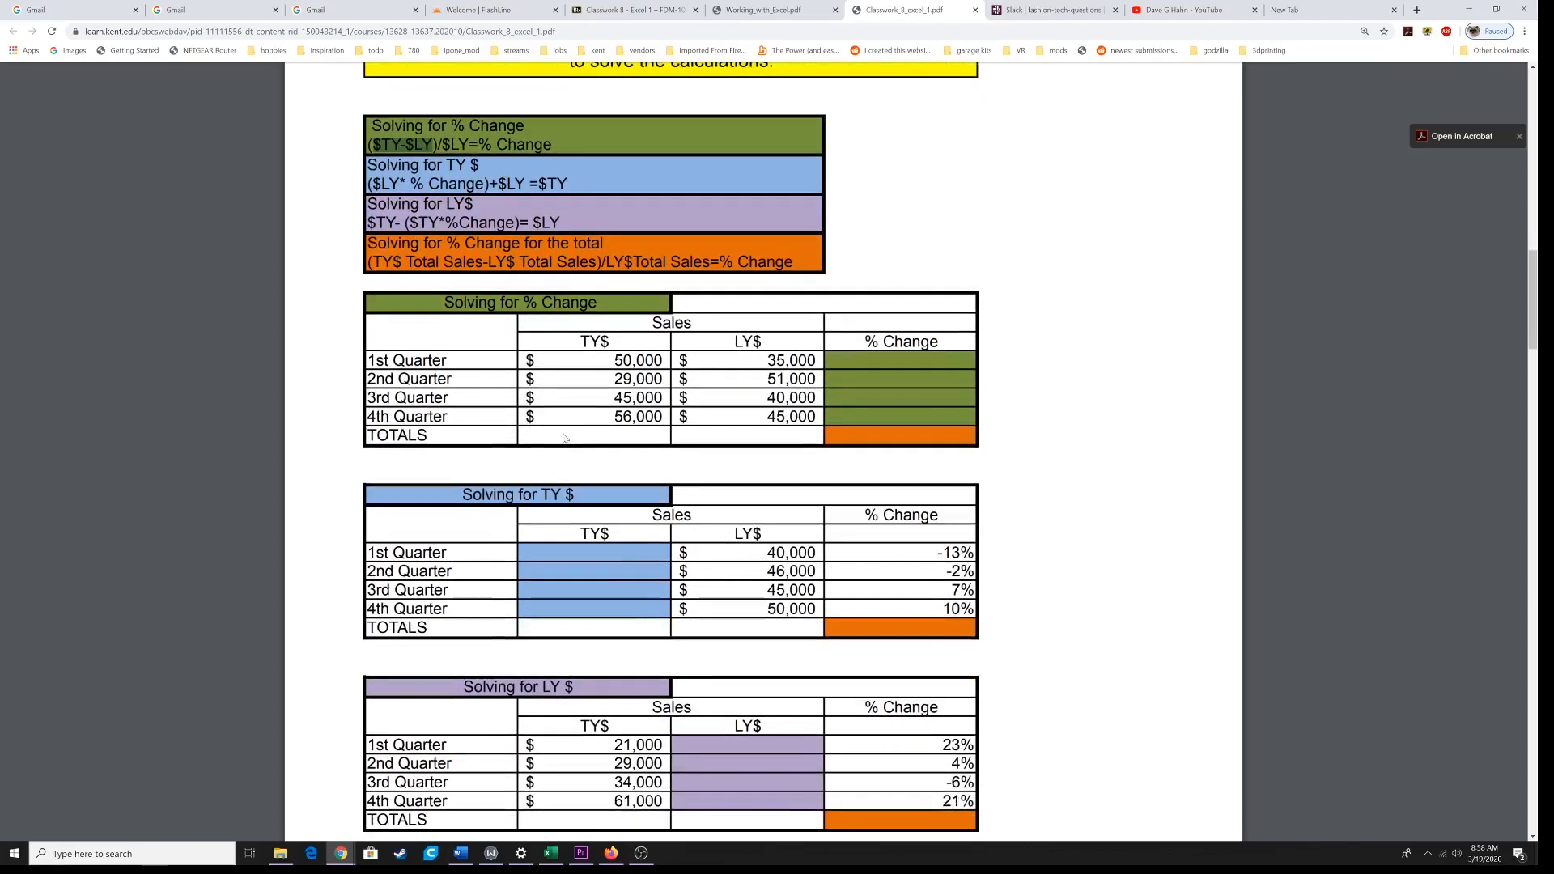
# Step: Compare the percent change worksheet in Excel with the Solving for % Change formula and tables in the classwork PDF
pyautogui.click(550, 859)
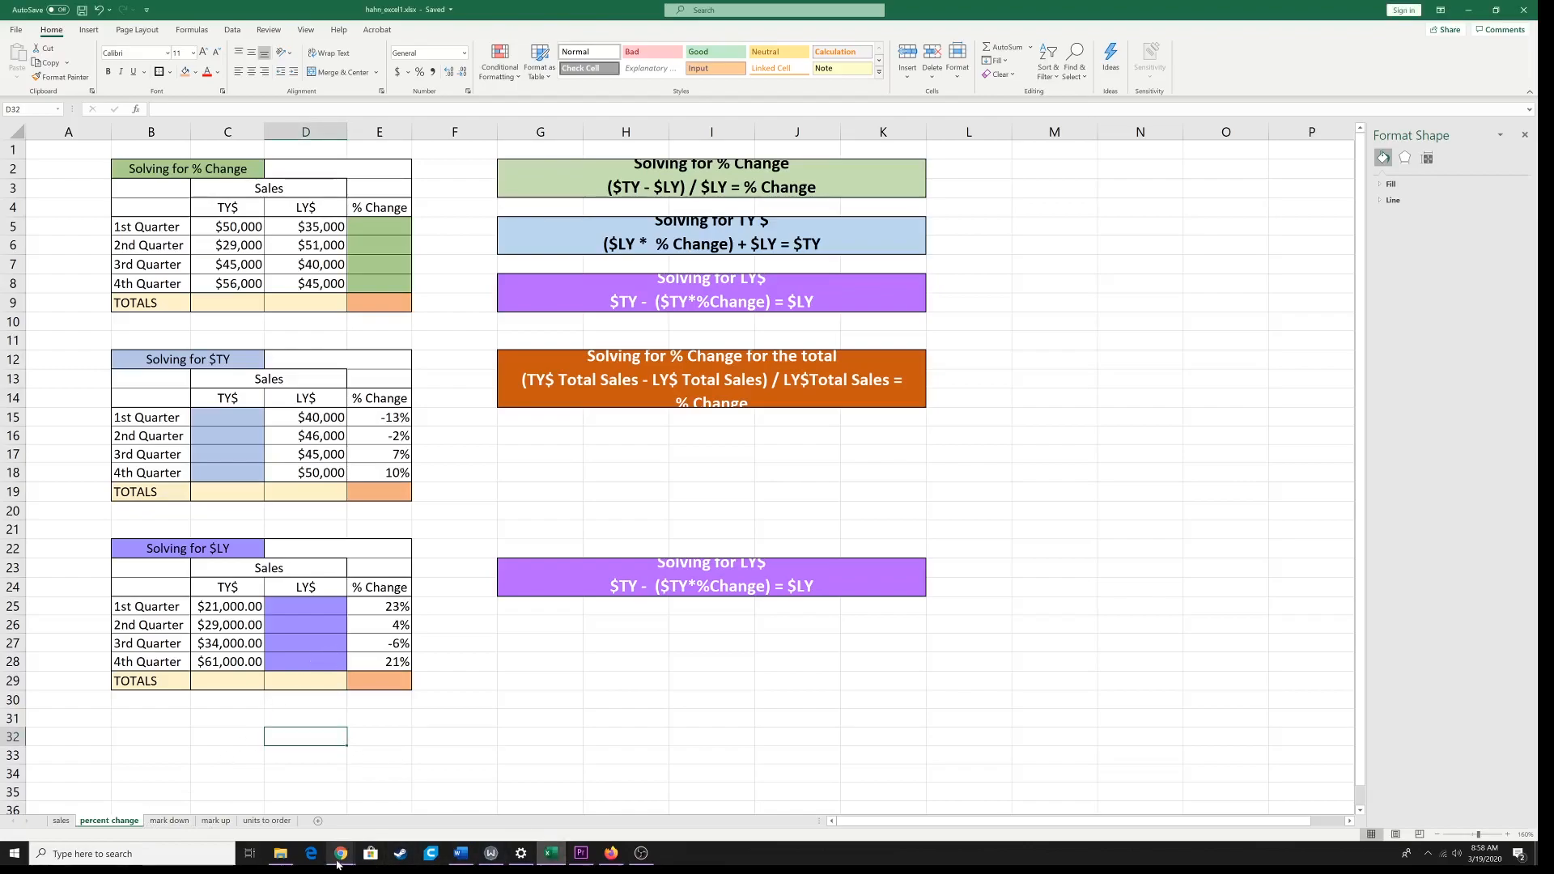
pyautogui.moveTo(341, 853)
pyautogui.click(368, 822)
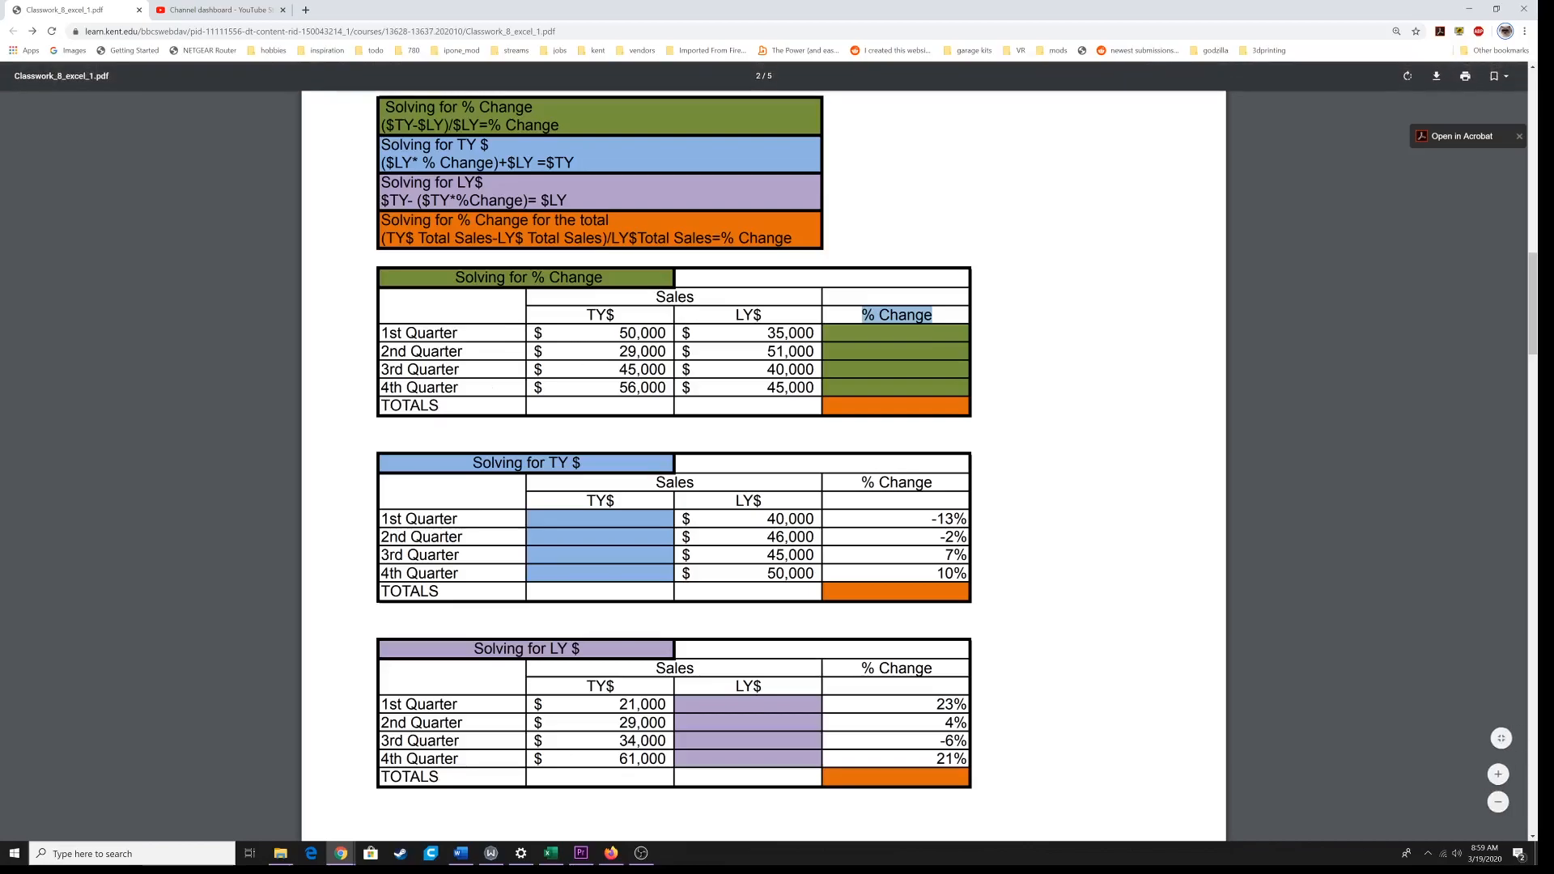
pyautogui.moveTo(382, 107); pyautogui.dragTo(560, 127)
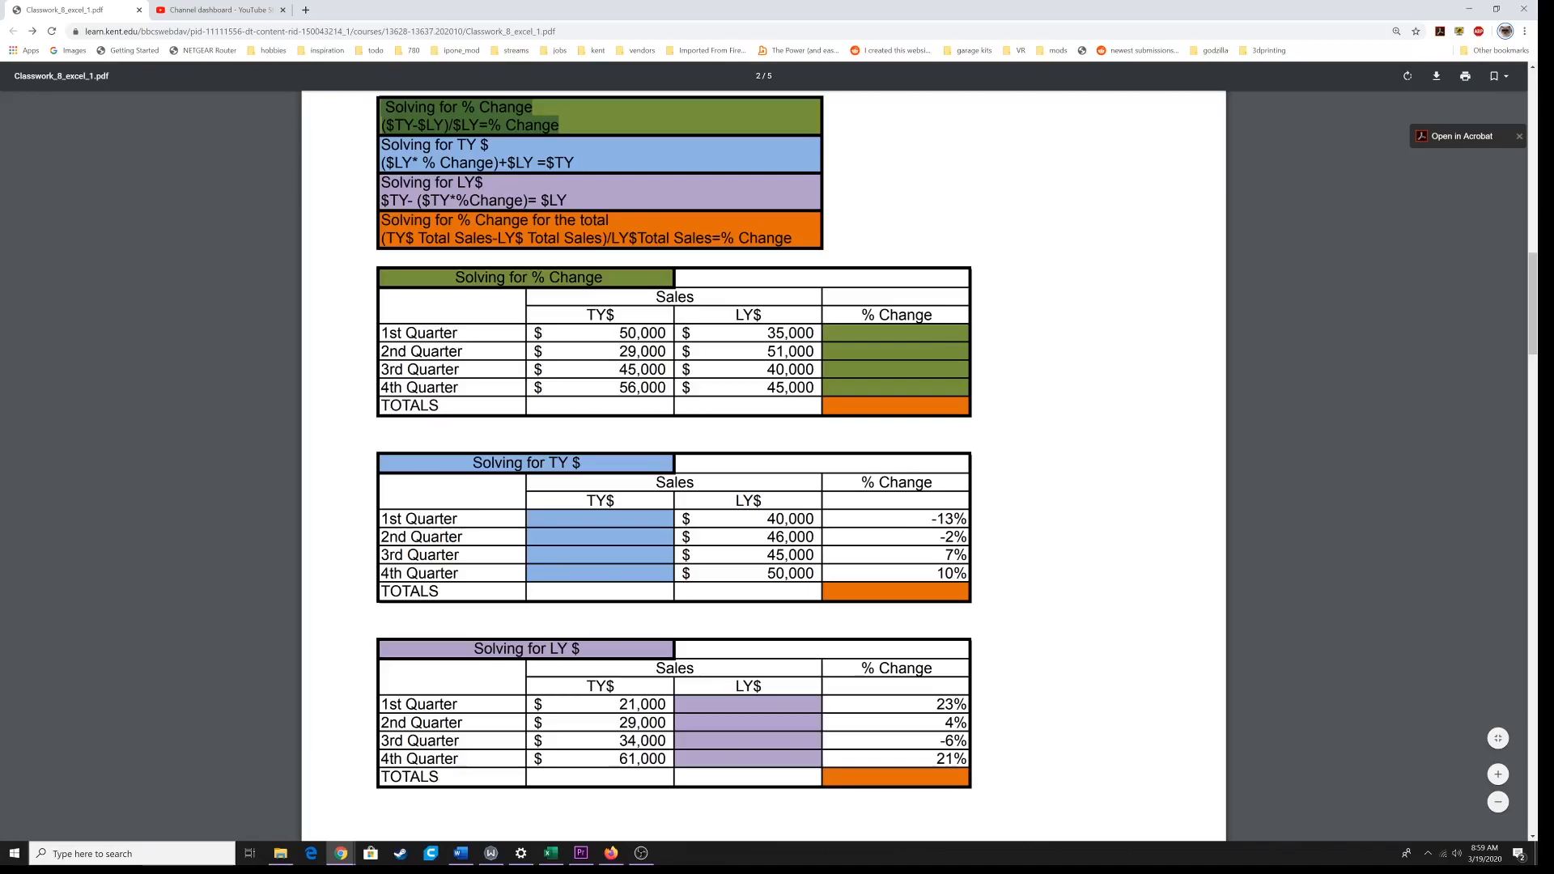
pyautogui.click(575, 125)
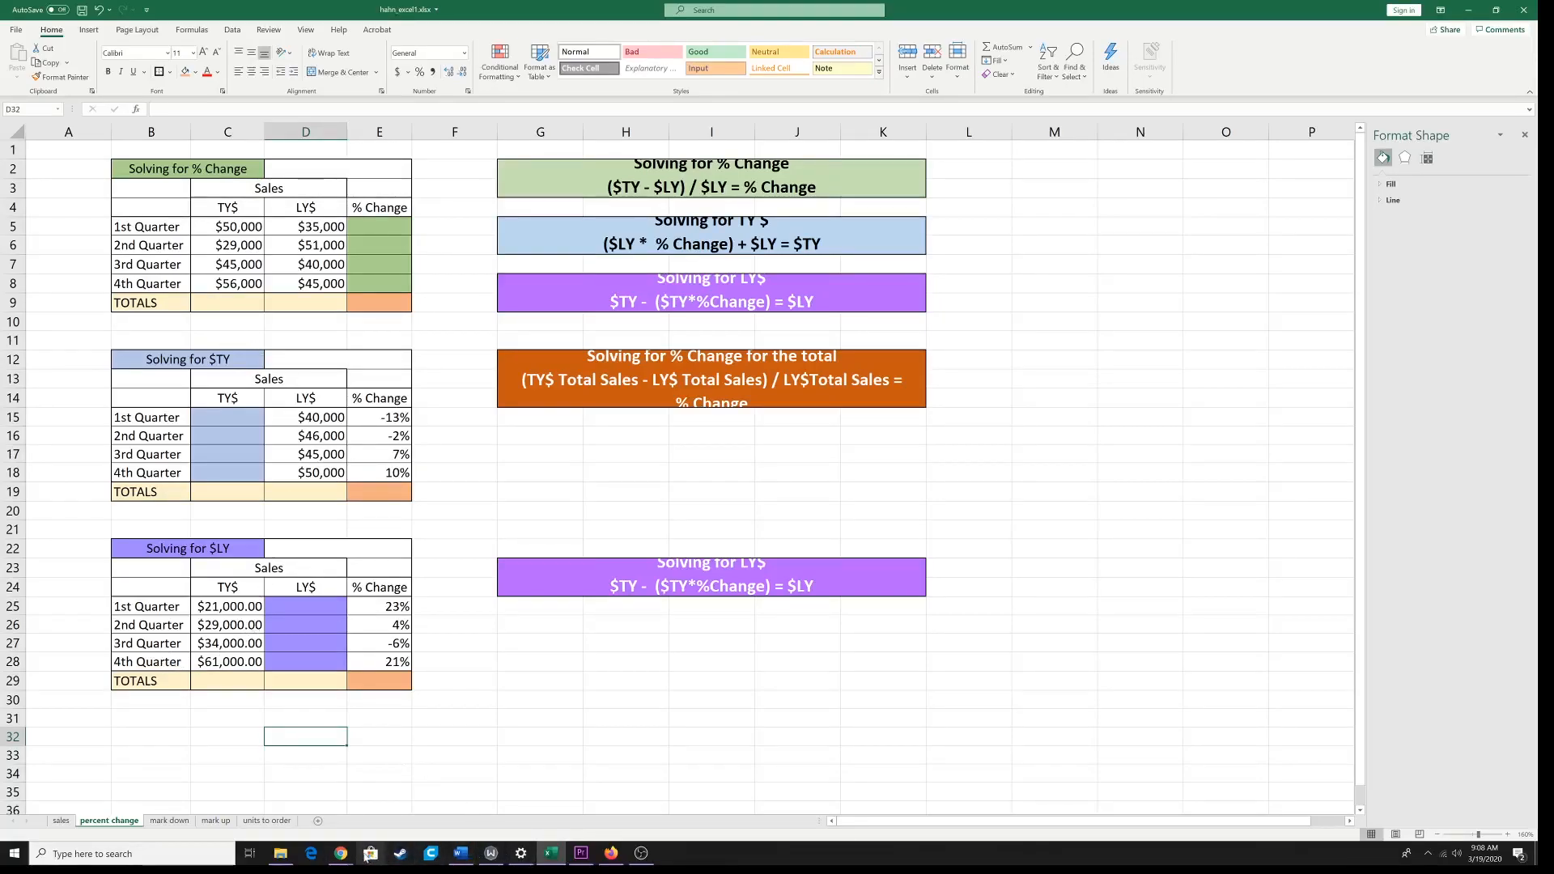
pyautogui.moveTo(340, 854)
pyautogui.click(268, 802)
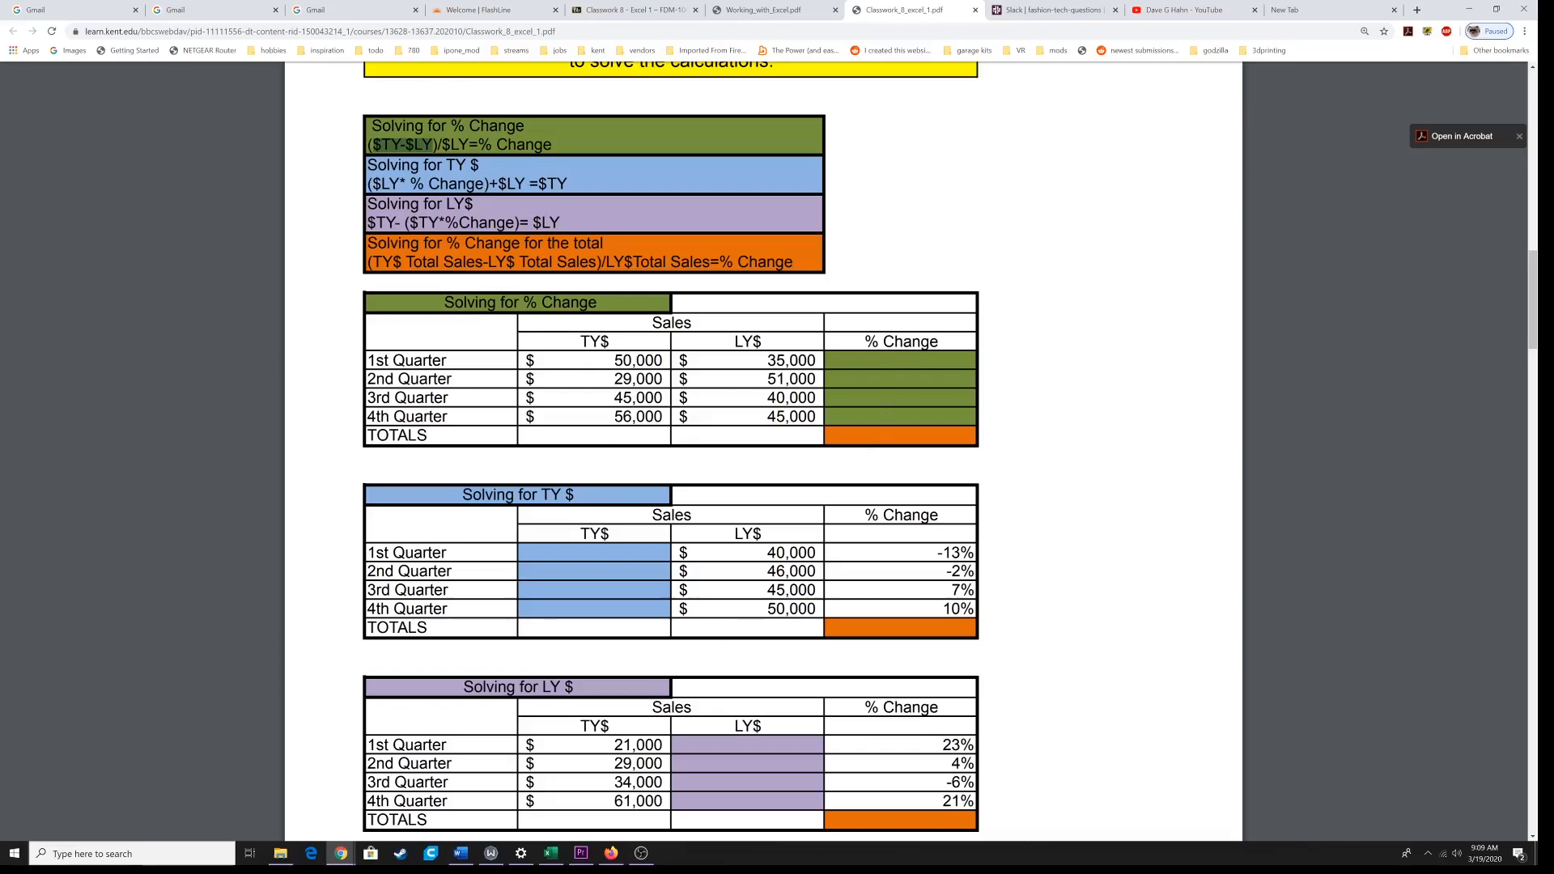
pyautogui.click(550, 853)
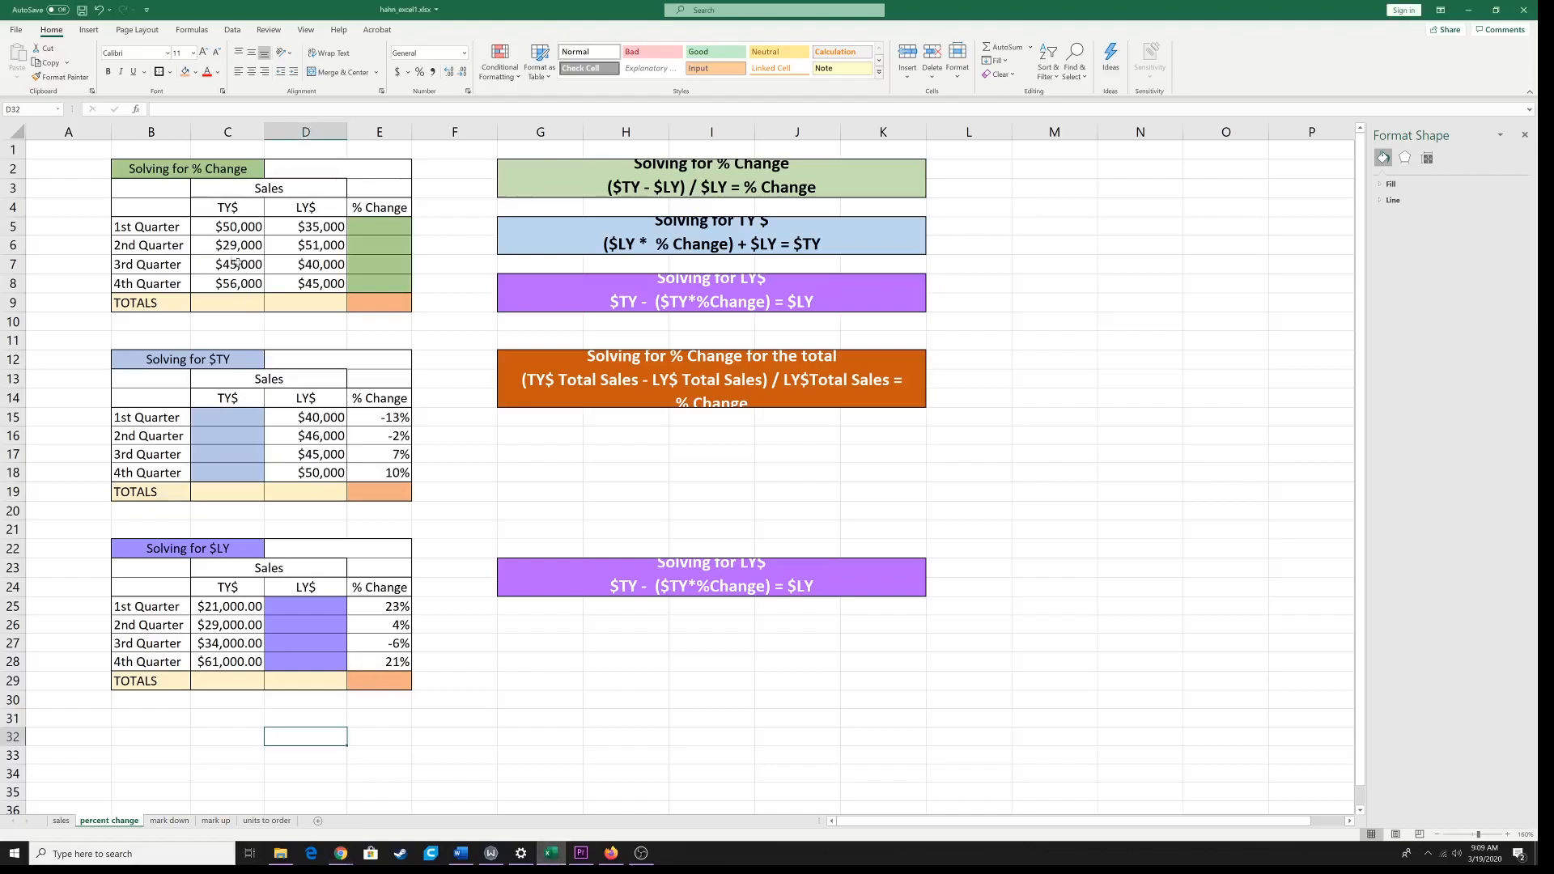
# Step: Apply All Borders to the whole Solving for % Change table, B2:E9
pyautogui.click(157, 170)
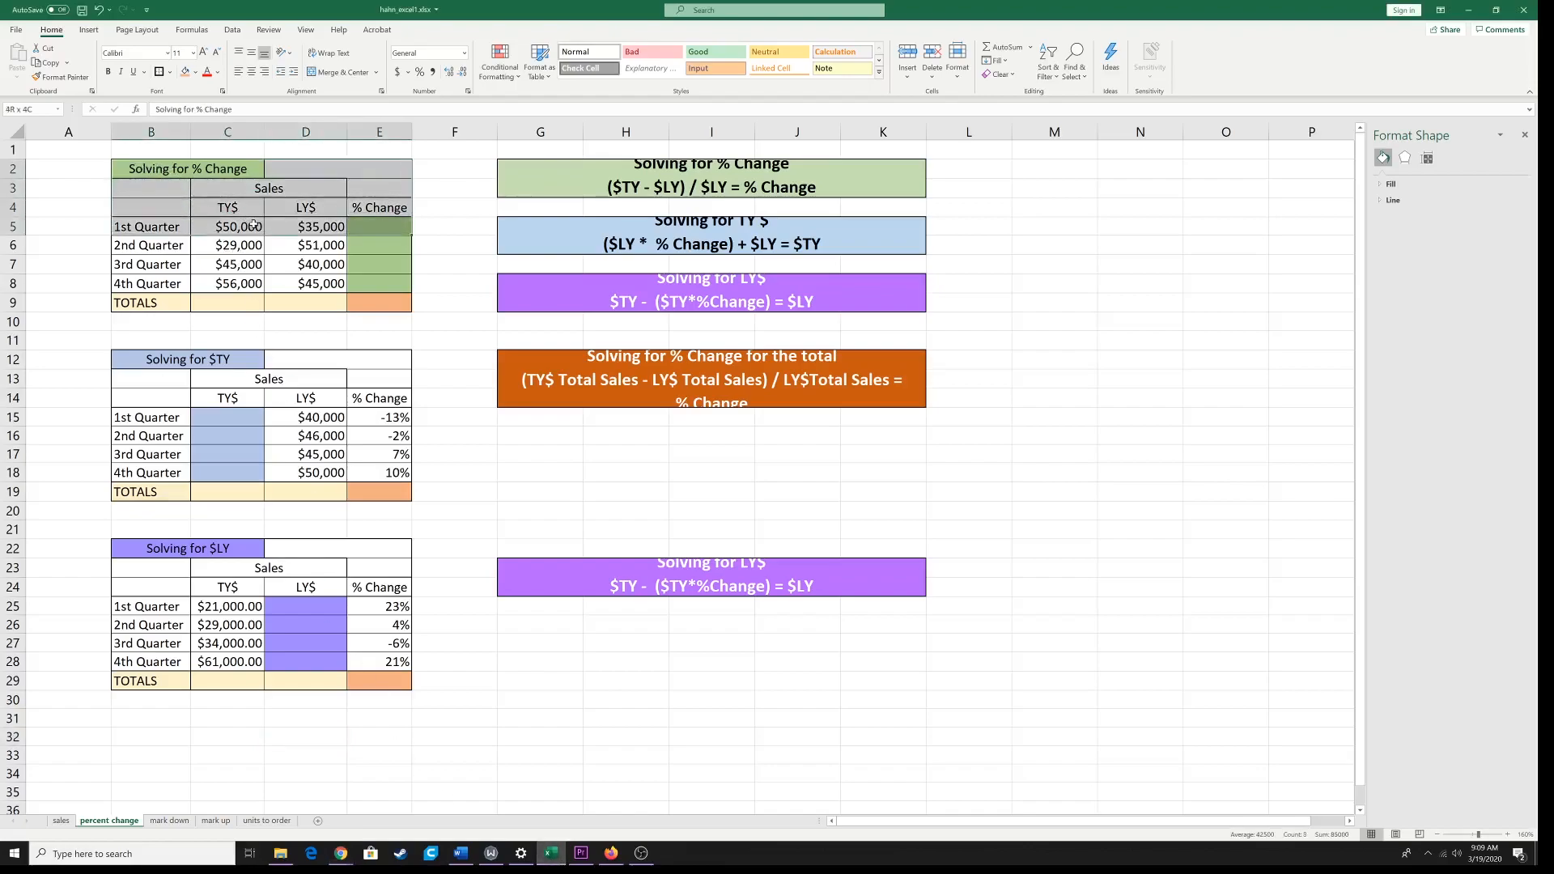
pyautogui.moveTo(205, 169); pyautogui.dragTo(318, 308)
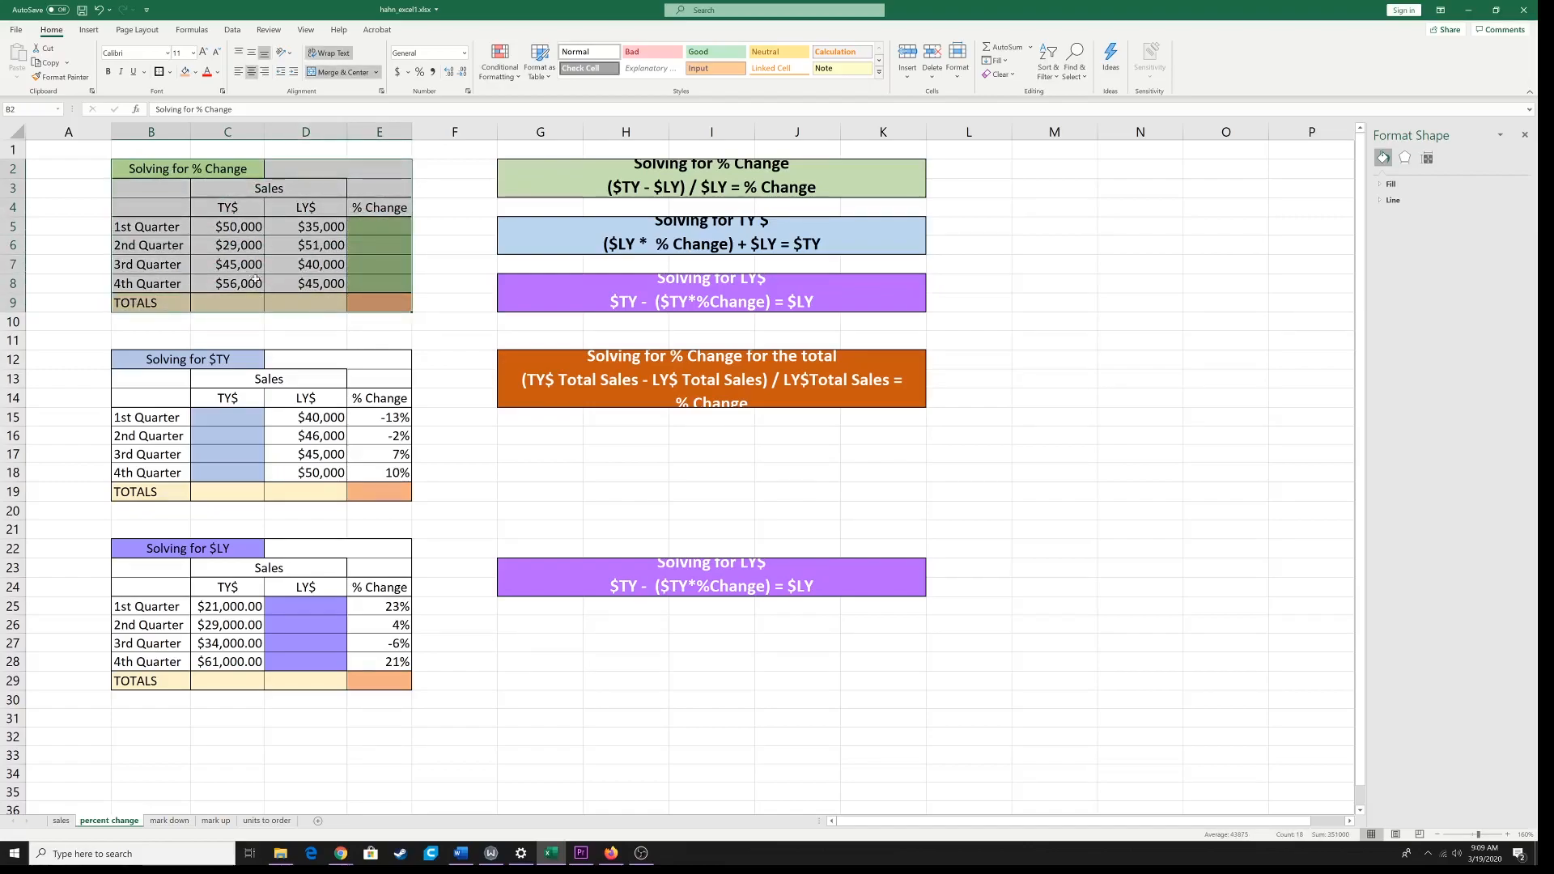
pyautogui.click(171, 73)
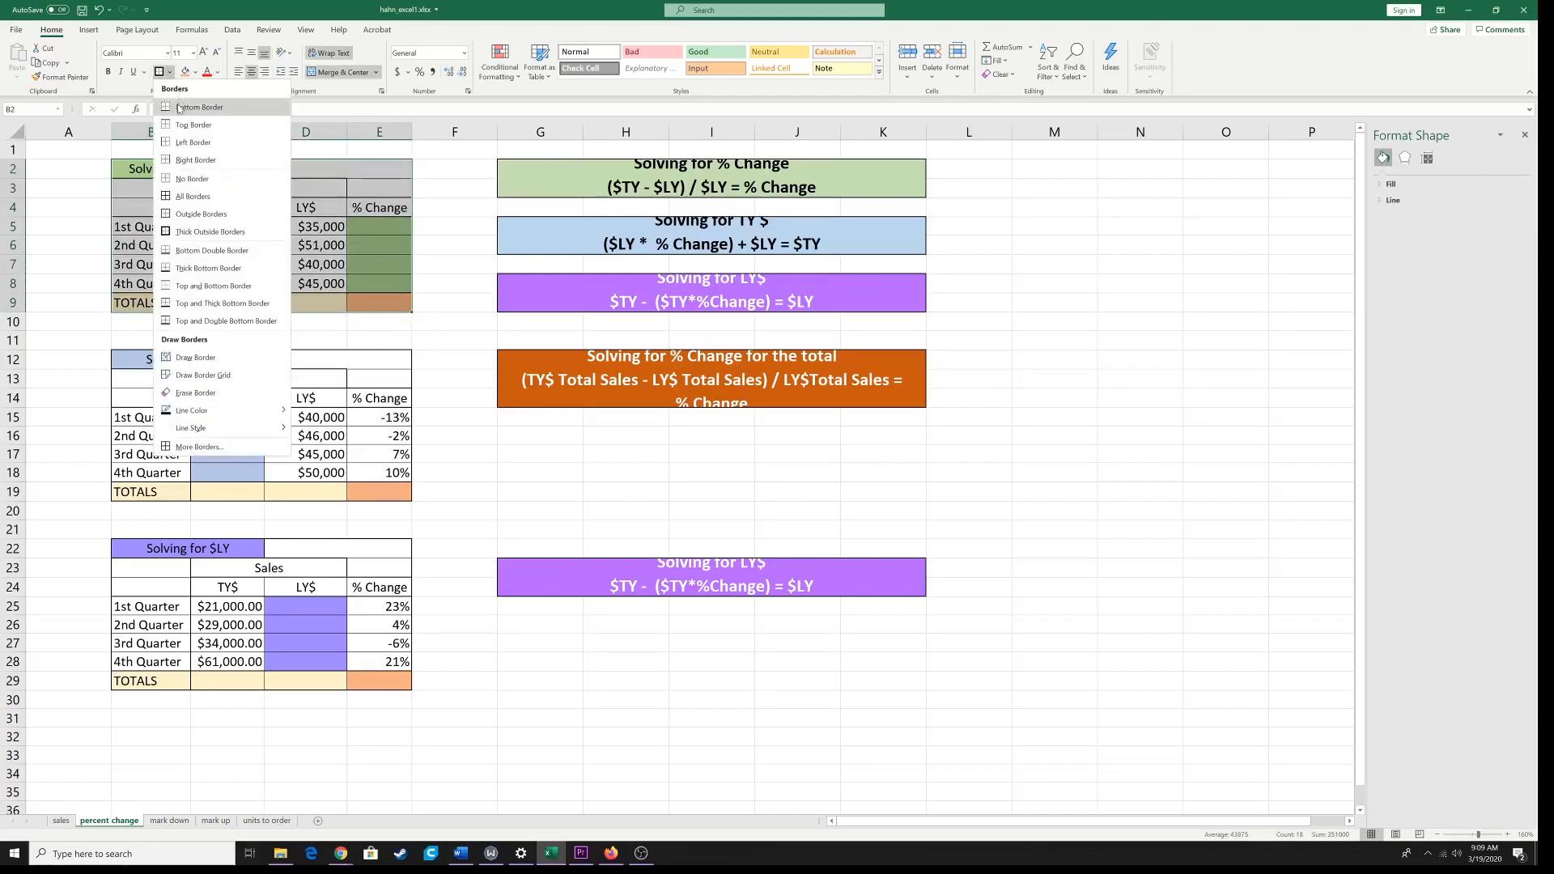
pyautogui.click(171, 75)
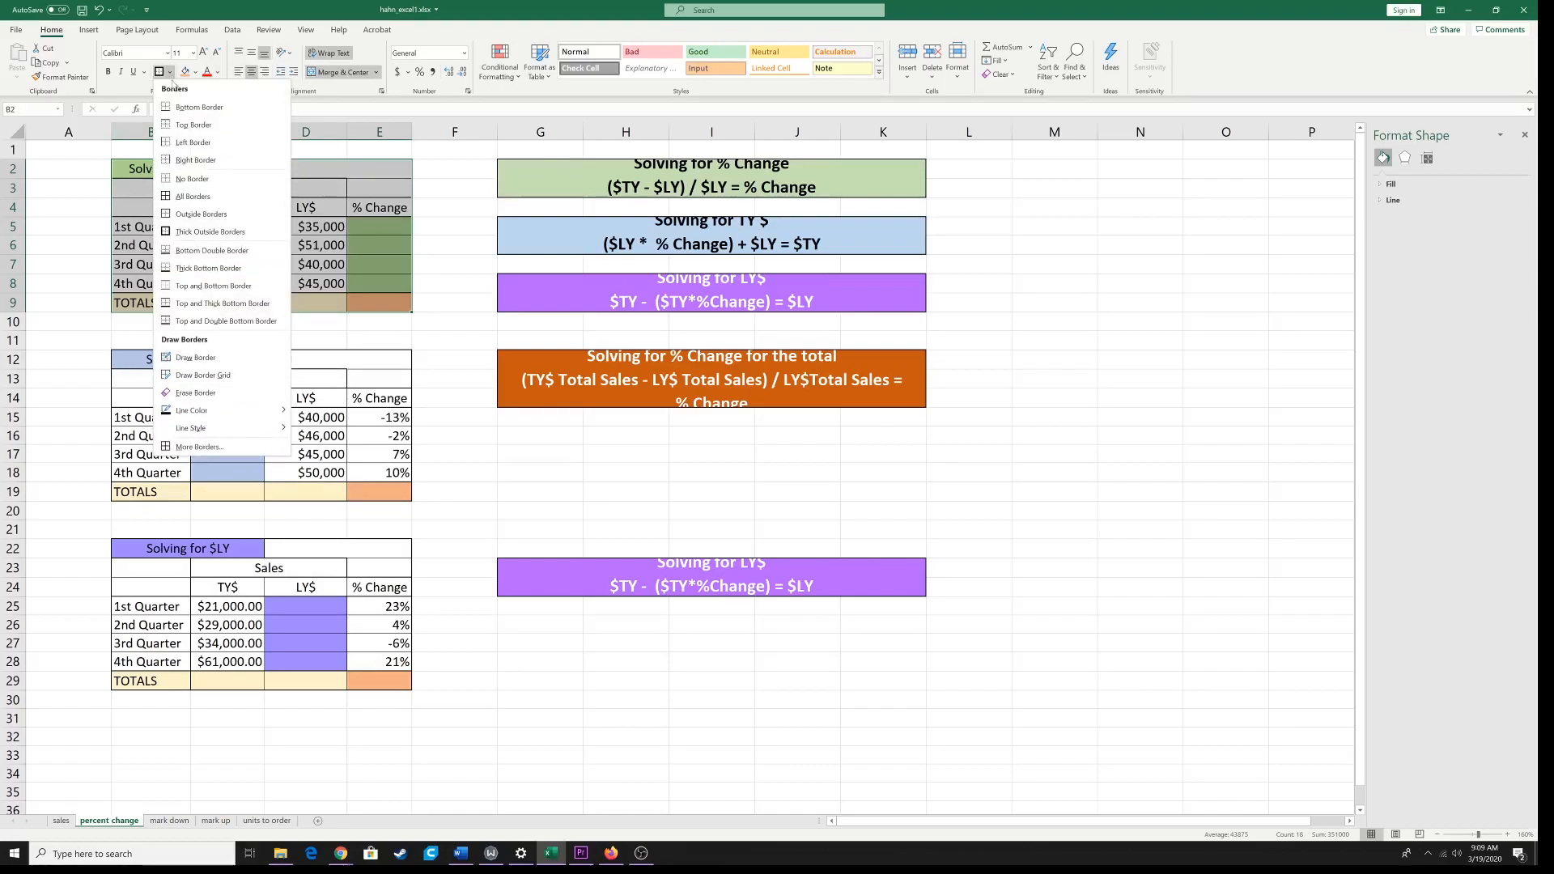
pyautogui.click(190, 198)
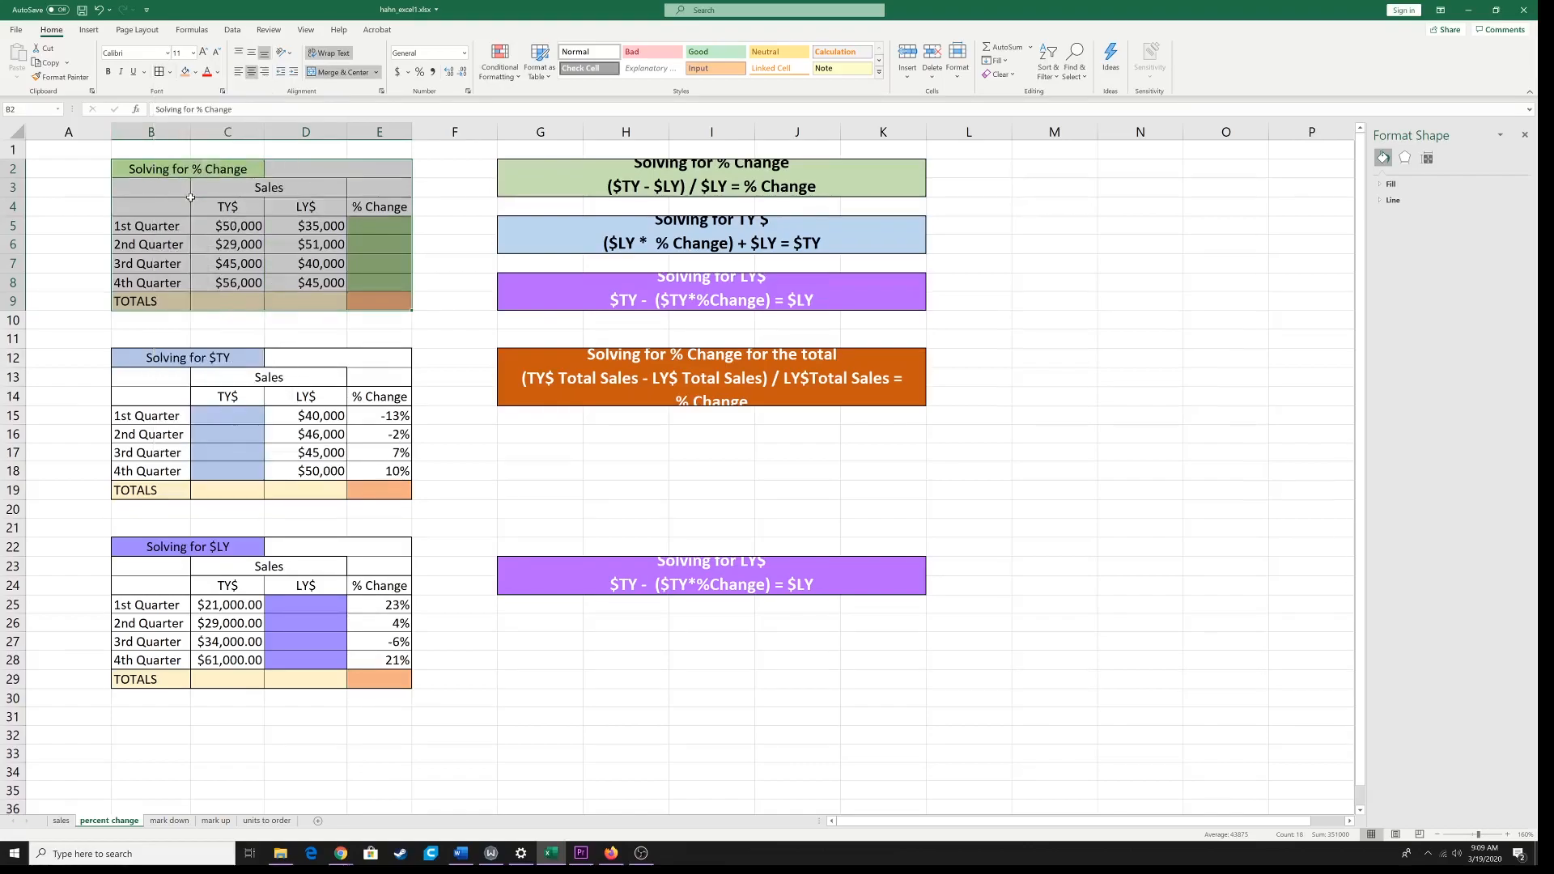
# Step: Fill the Solving for % Change title cell with a green theme color
pyautogui.click(195, 170)
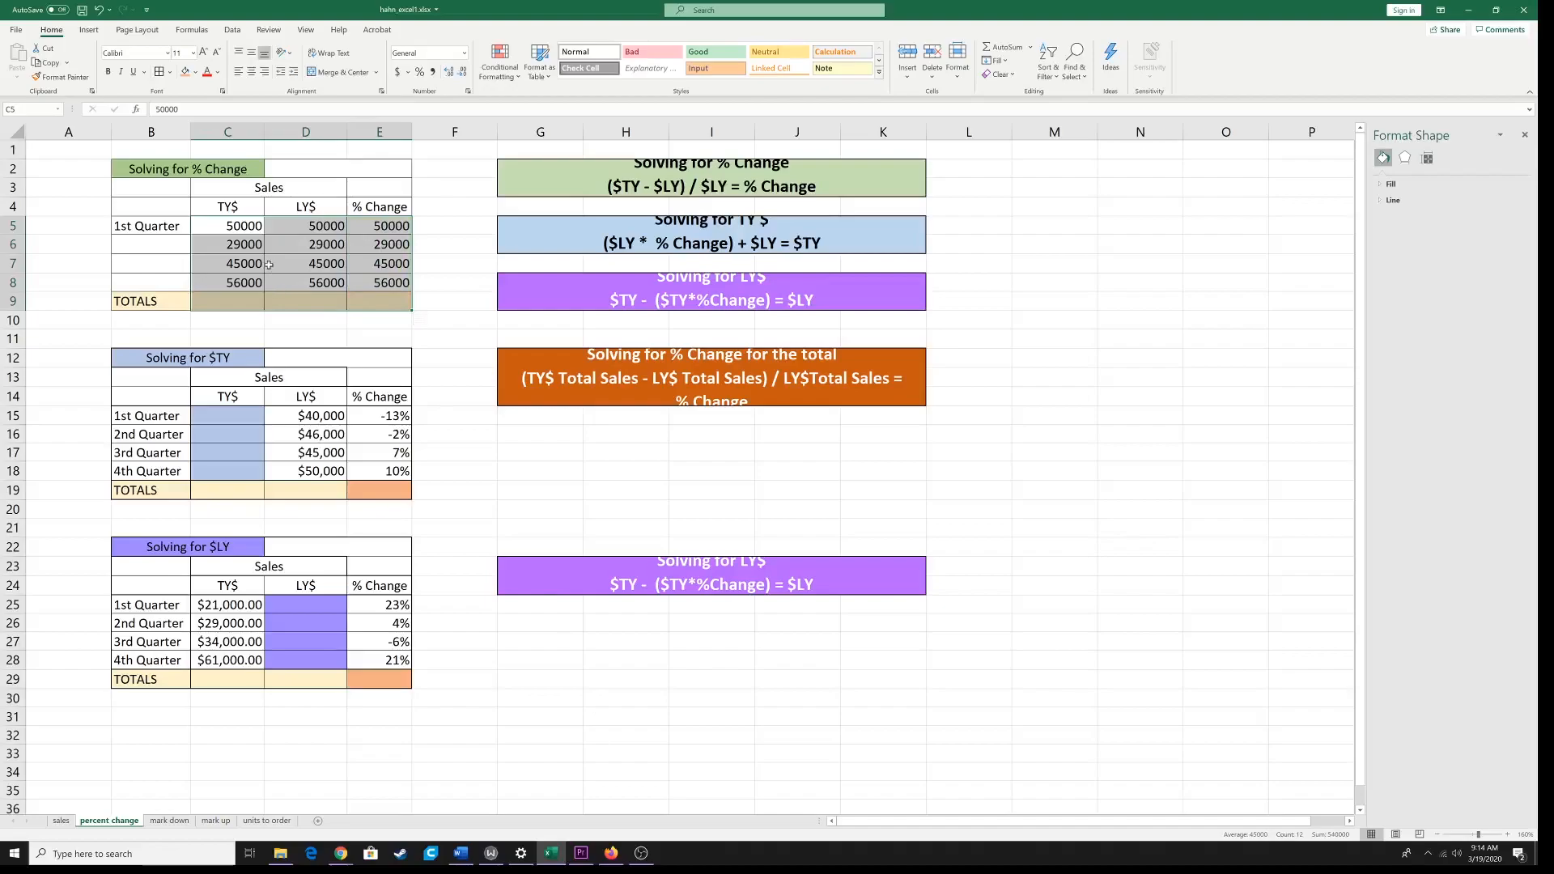
pyautogui.click(201, 172)
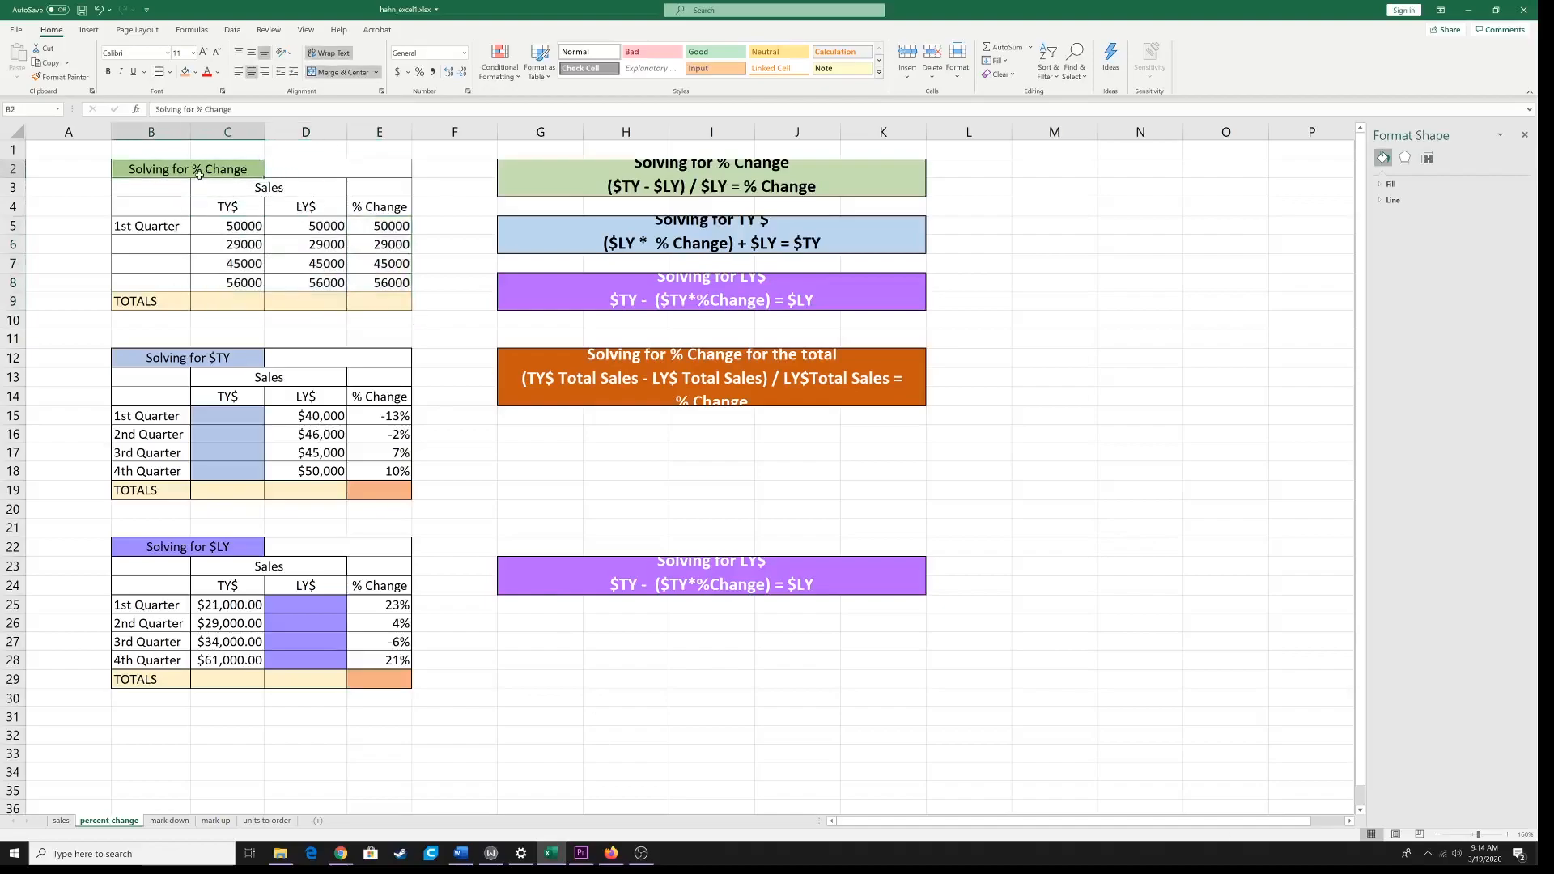
pyautogui.click(194, 72)
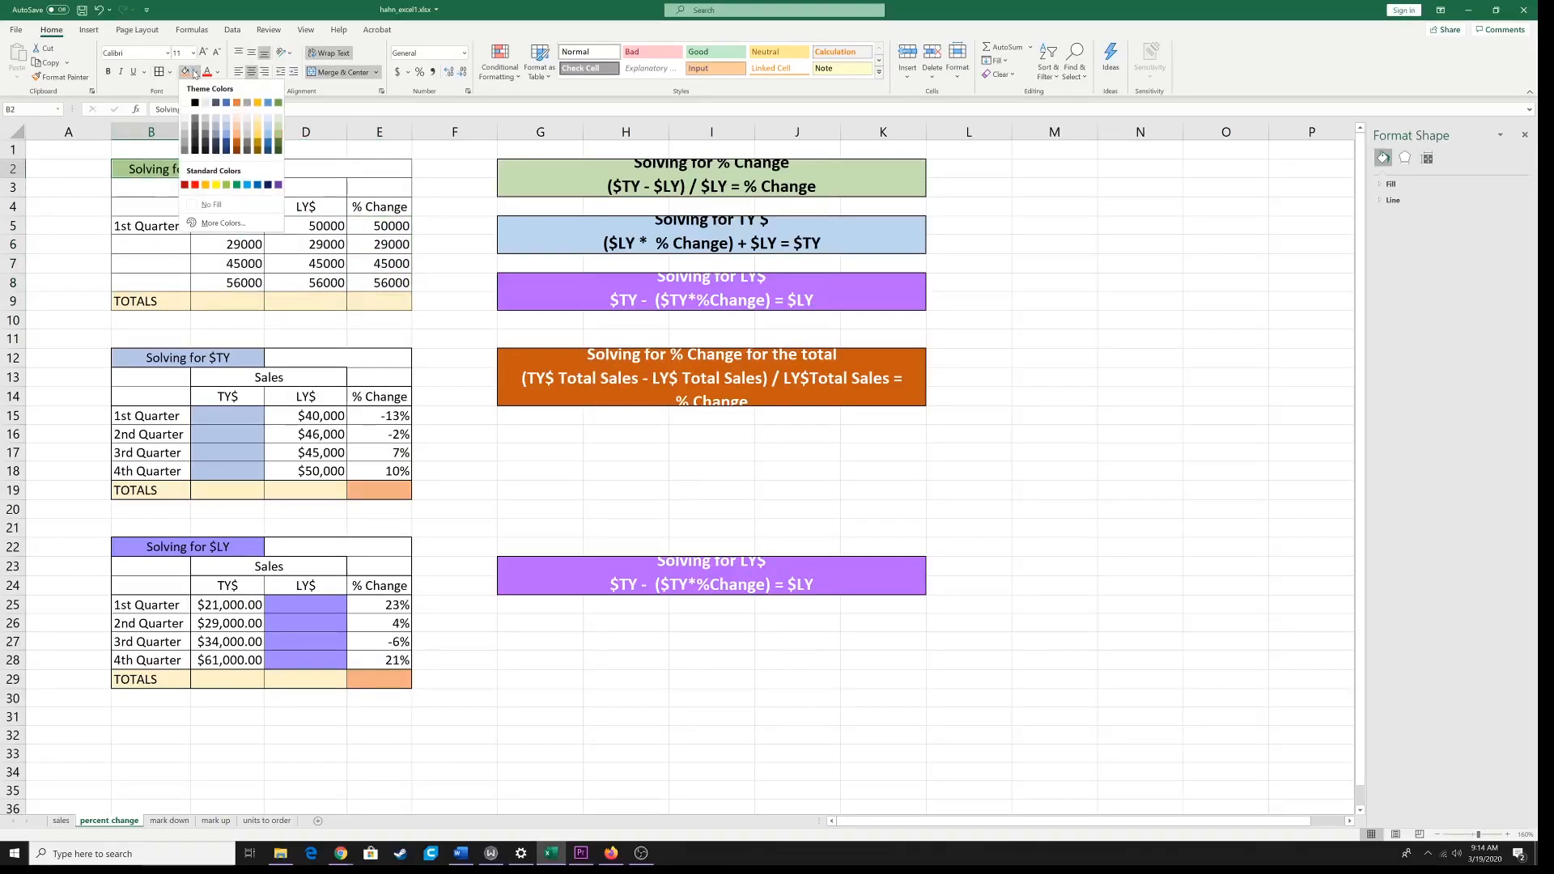
pyautogui.click(279, 133)
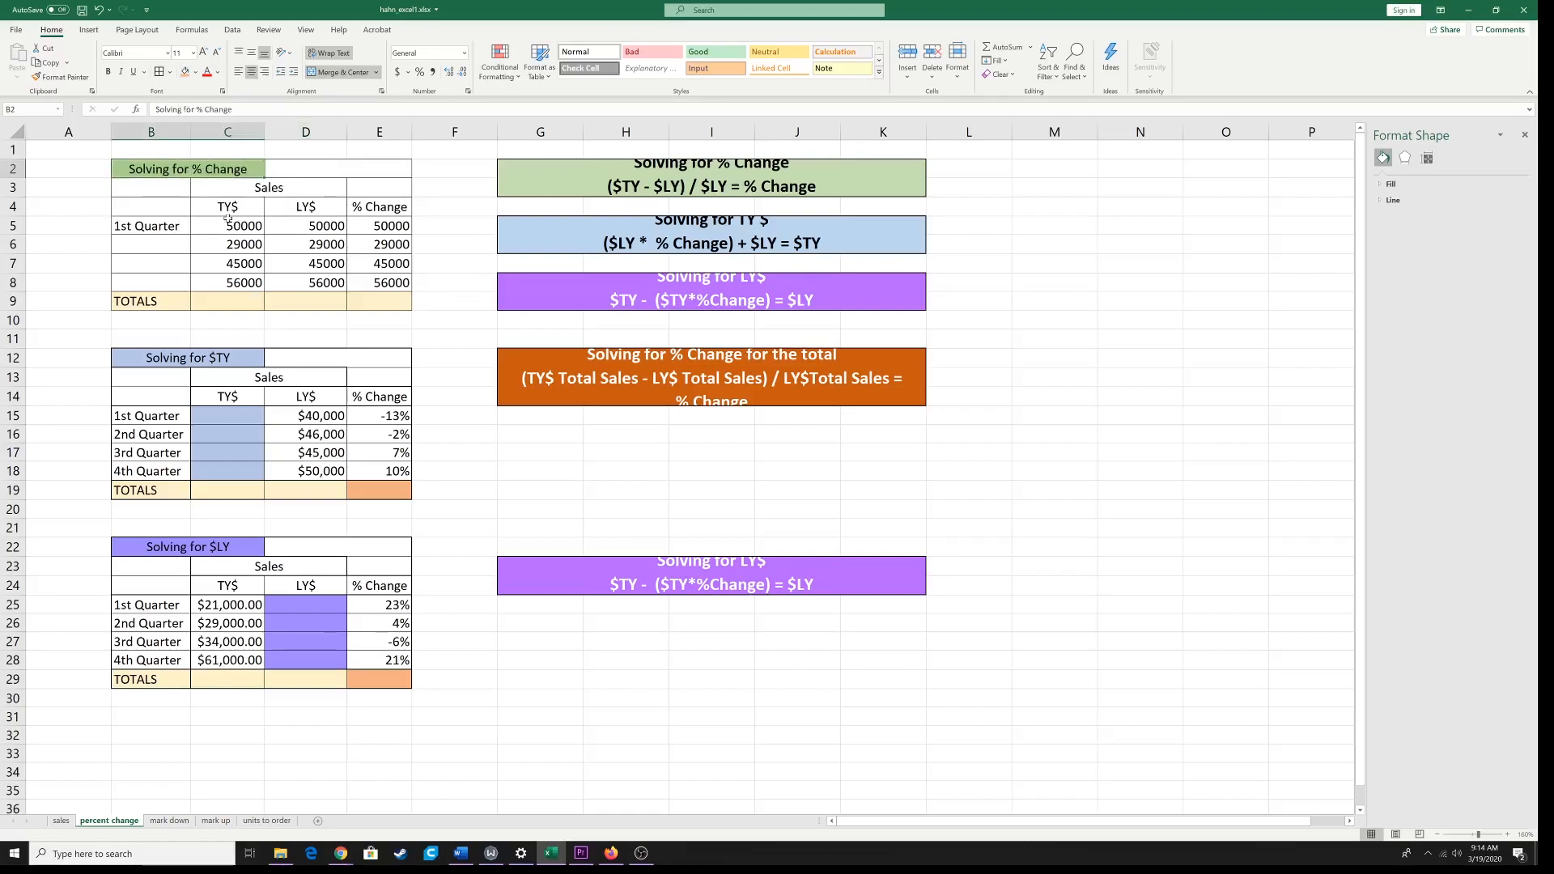
# Step: Clear the contents of the % Change cells E5:E8 and fill them with the same green as the table title
pyautogui.click(257, 191)
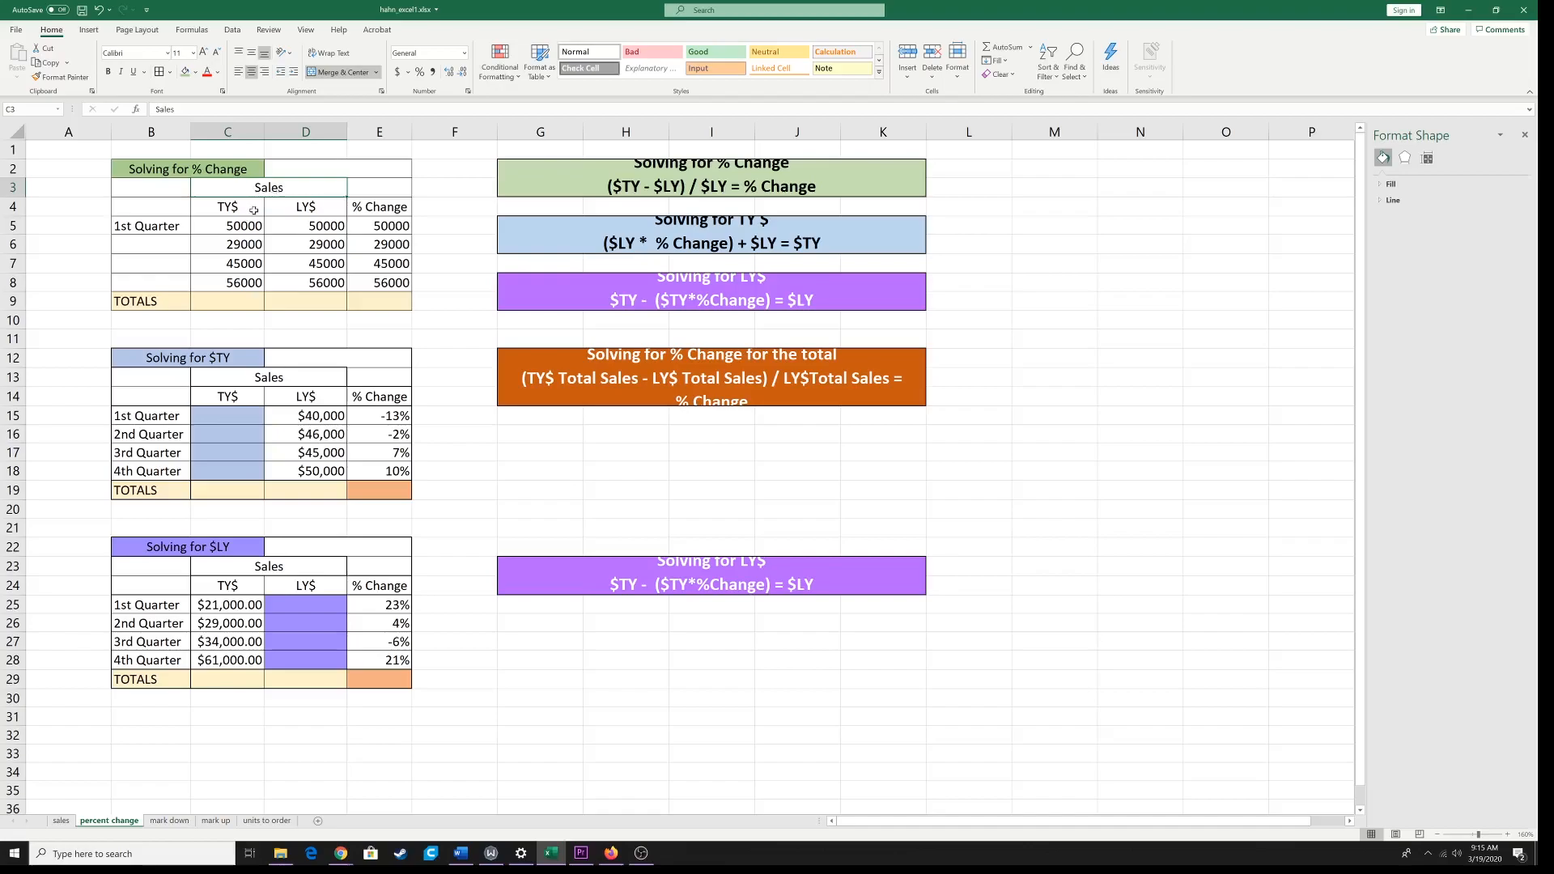
pyautogui.click(217, 207)
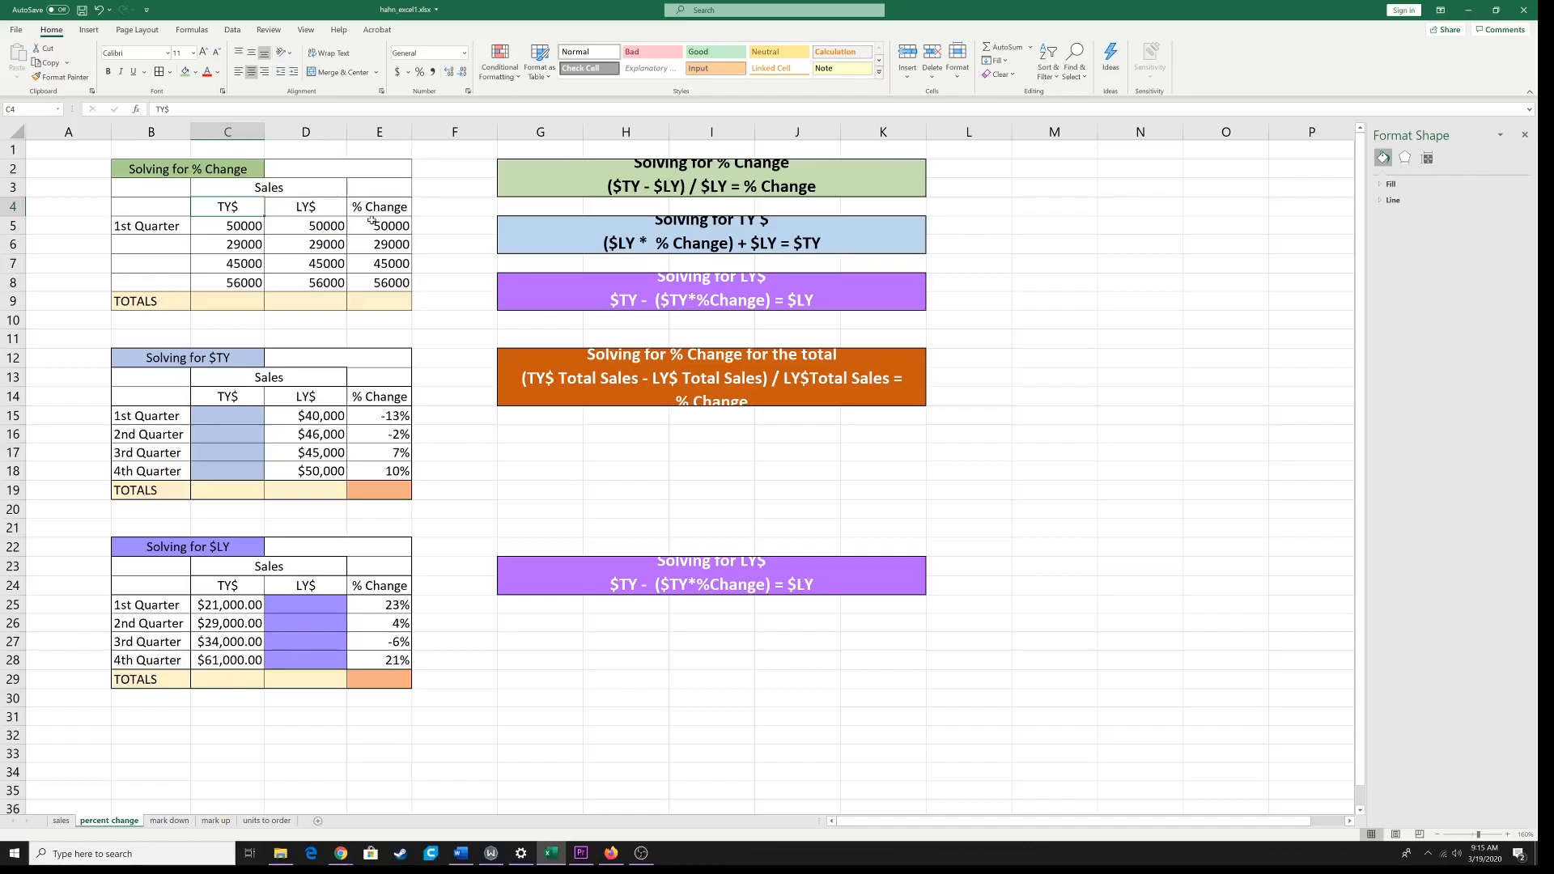
pyautogui.moveTo(372, 221); pyautogui.dragTo(377, 280)
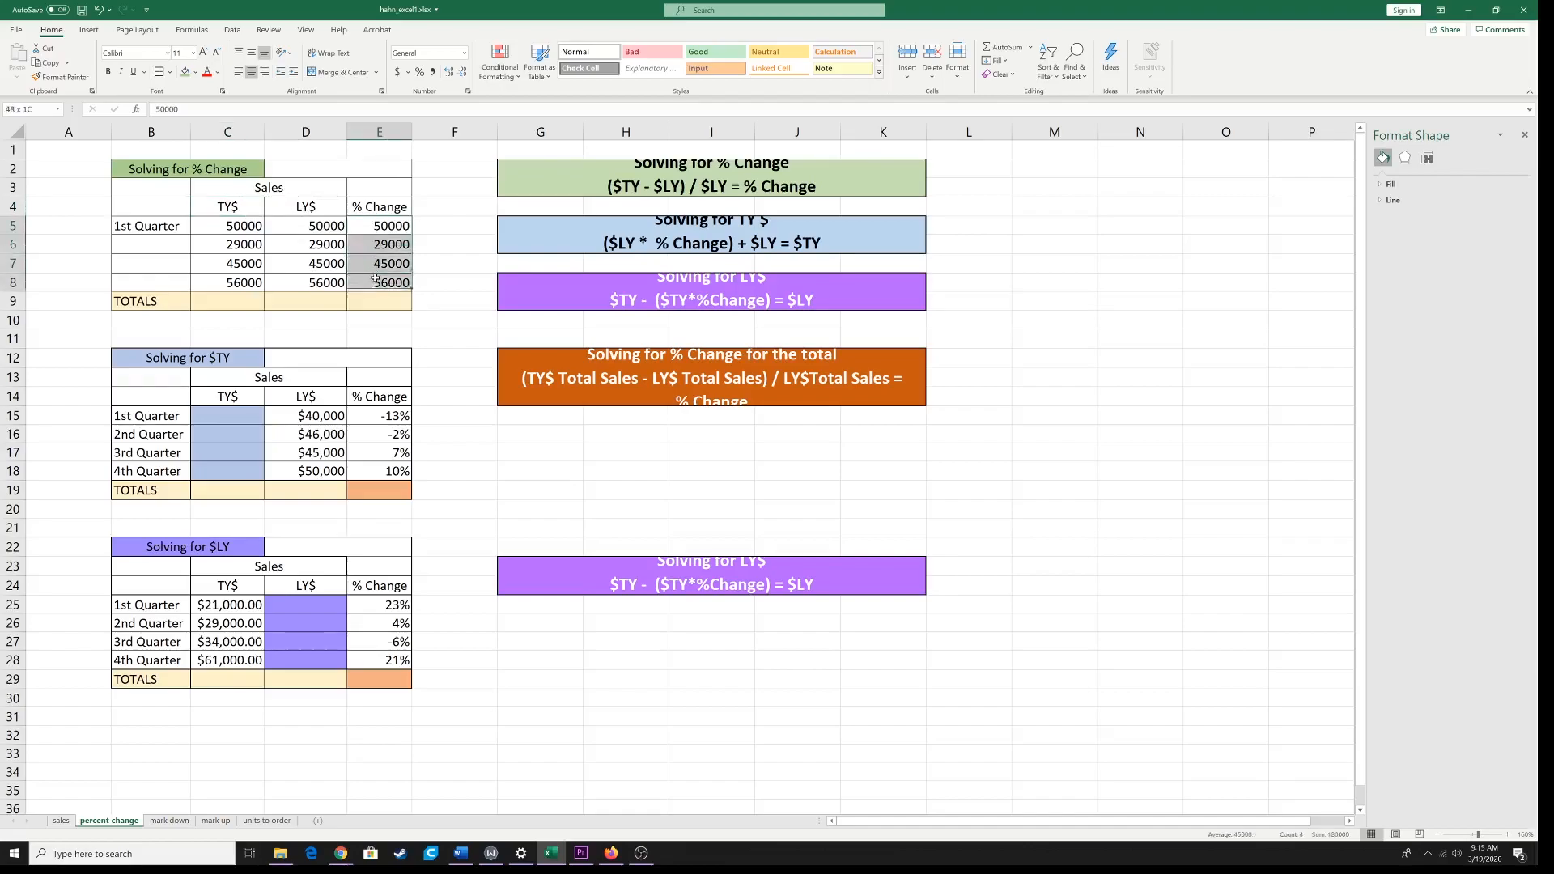
pyautogui.rightClick(377, 280)
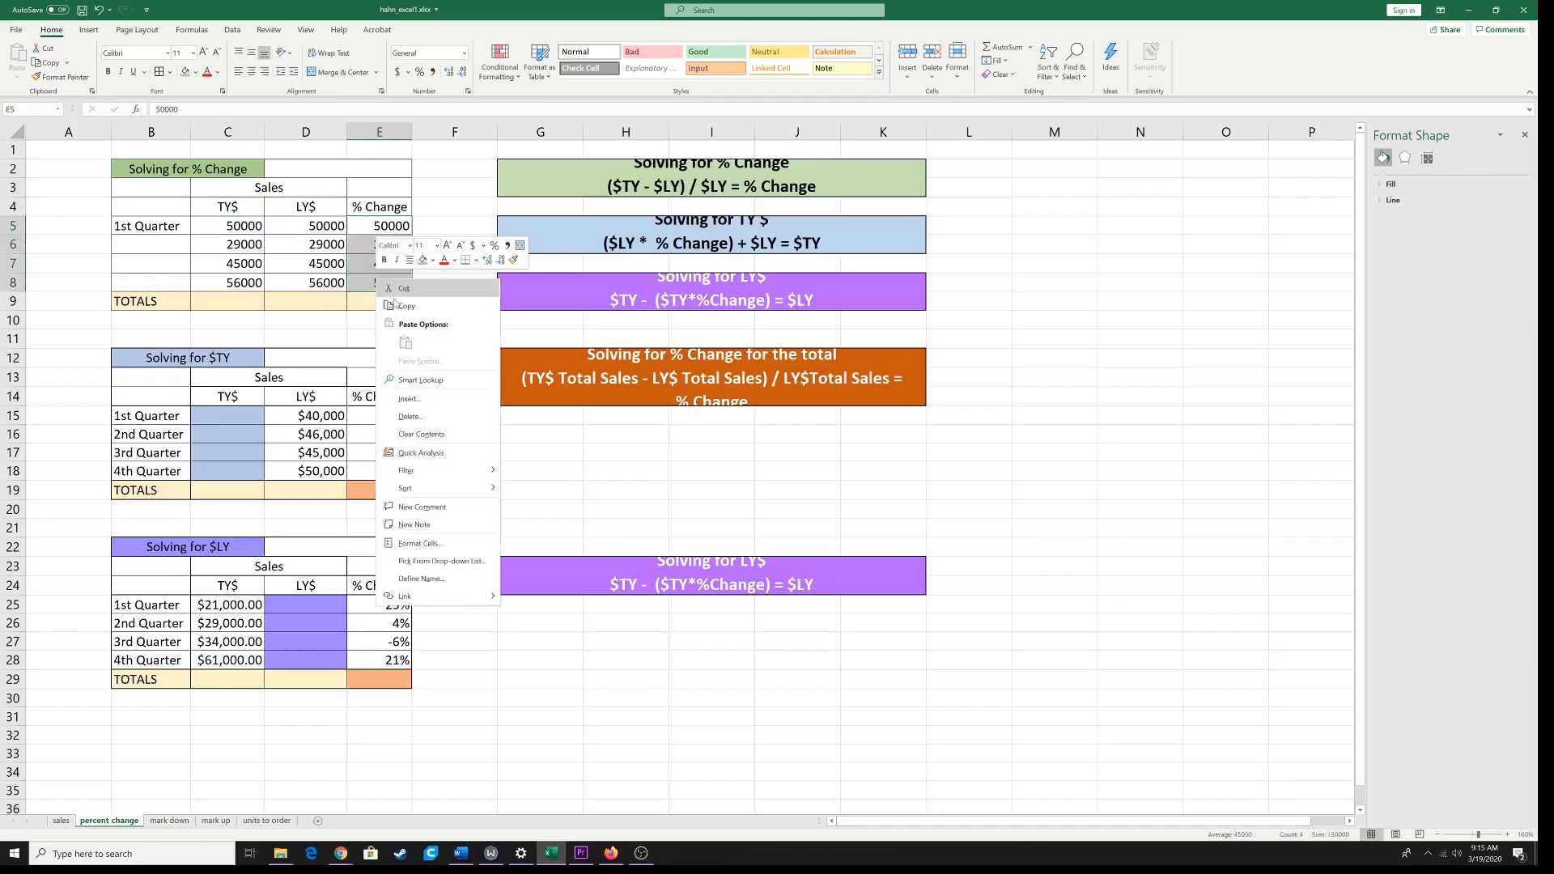
pyautogui.click(419, 434)
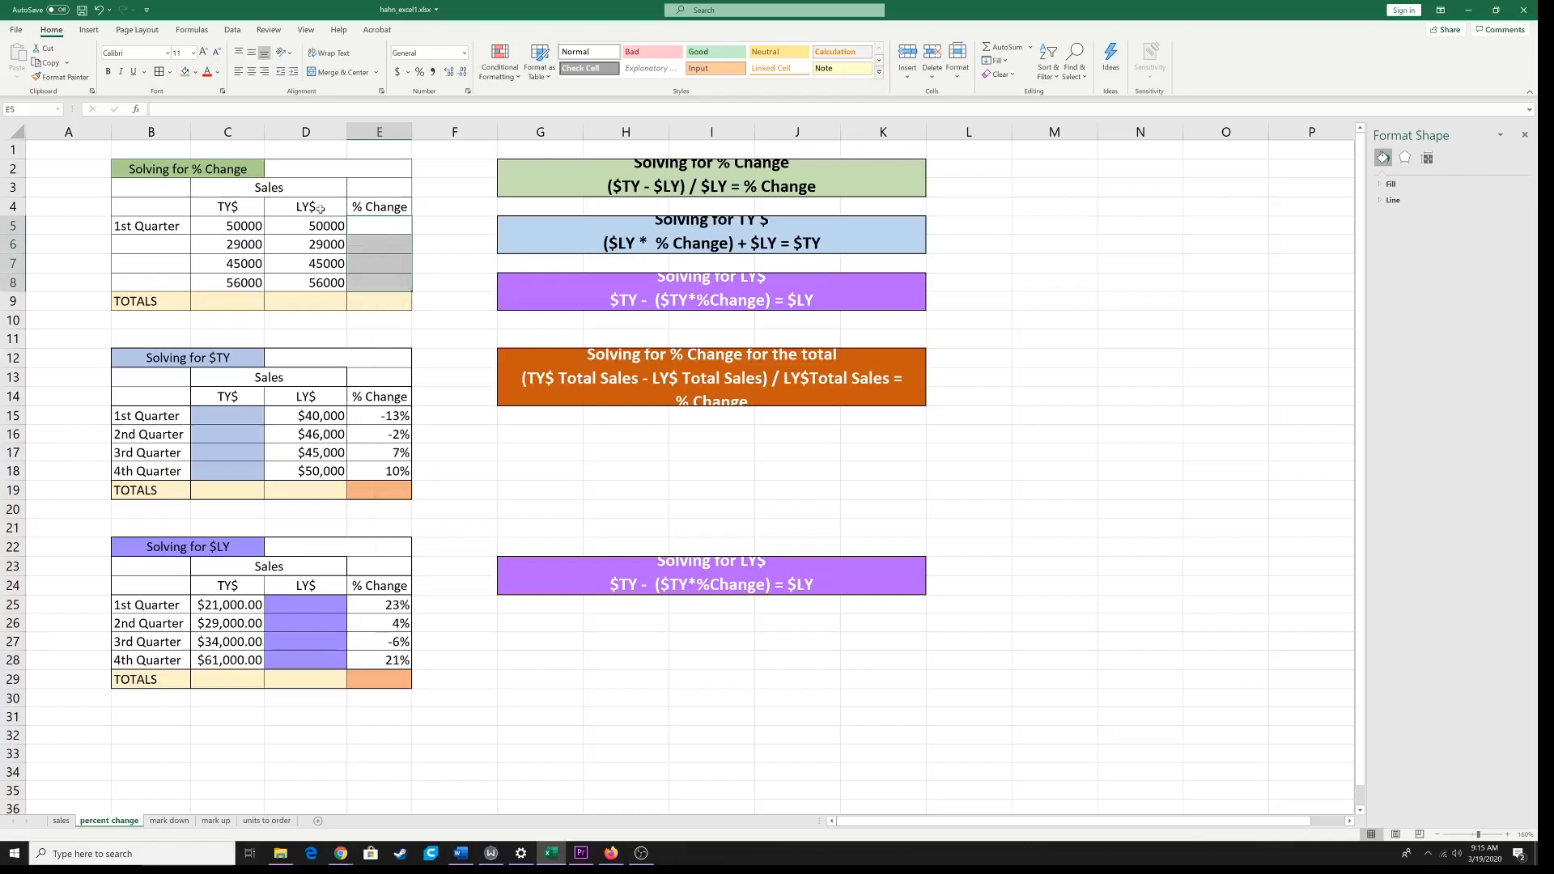
pyautogui.click(189, 73)
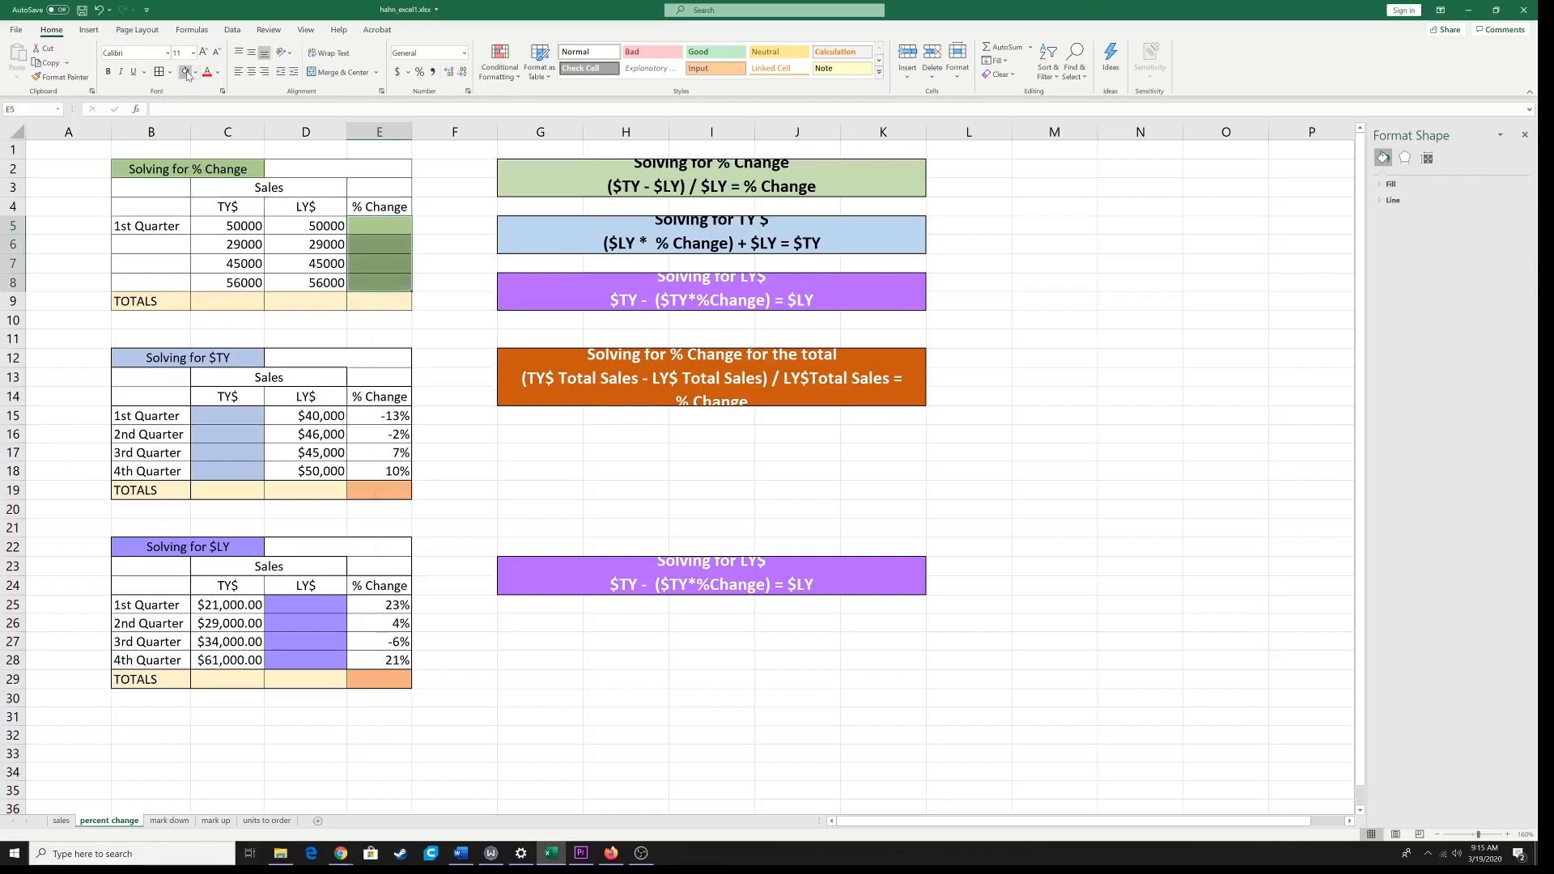
pyautogui.click(381, 258)
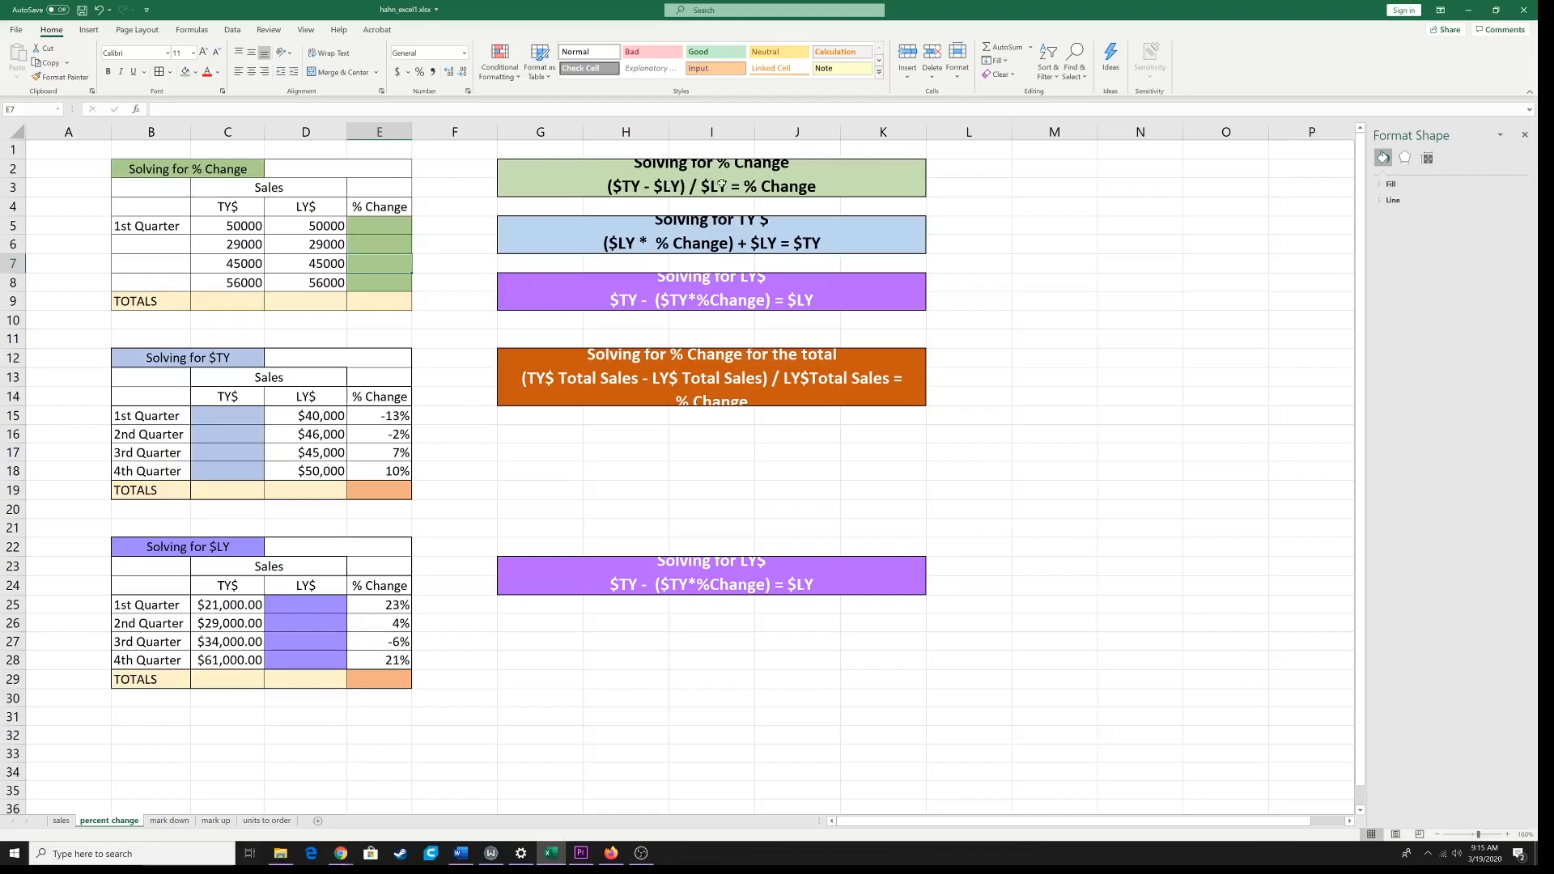
# Step: Auto-fill the quarter labels from 1st Quarter in B5 down to B8
pyautogui.click(400, 230)
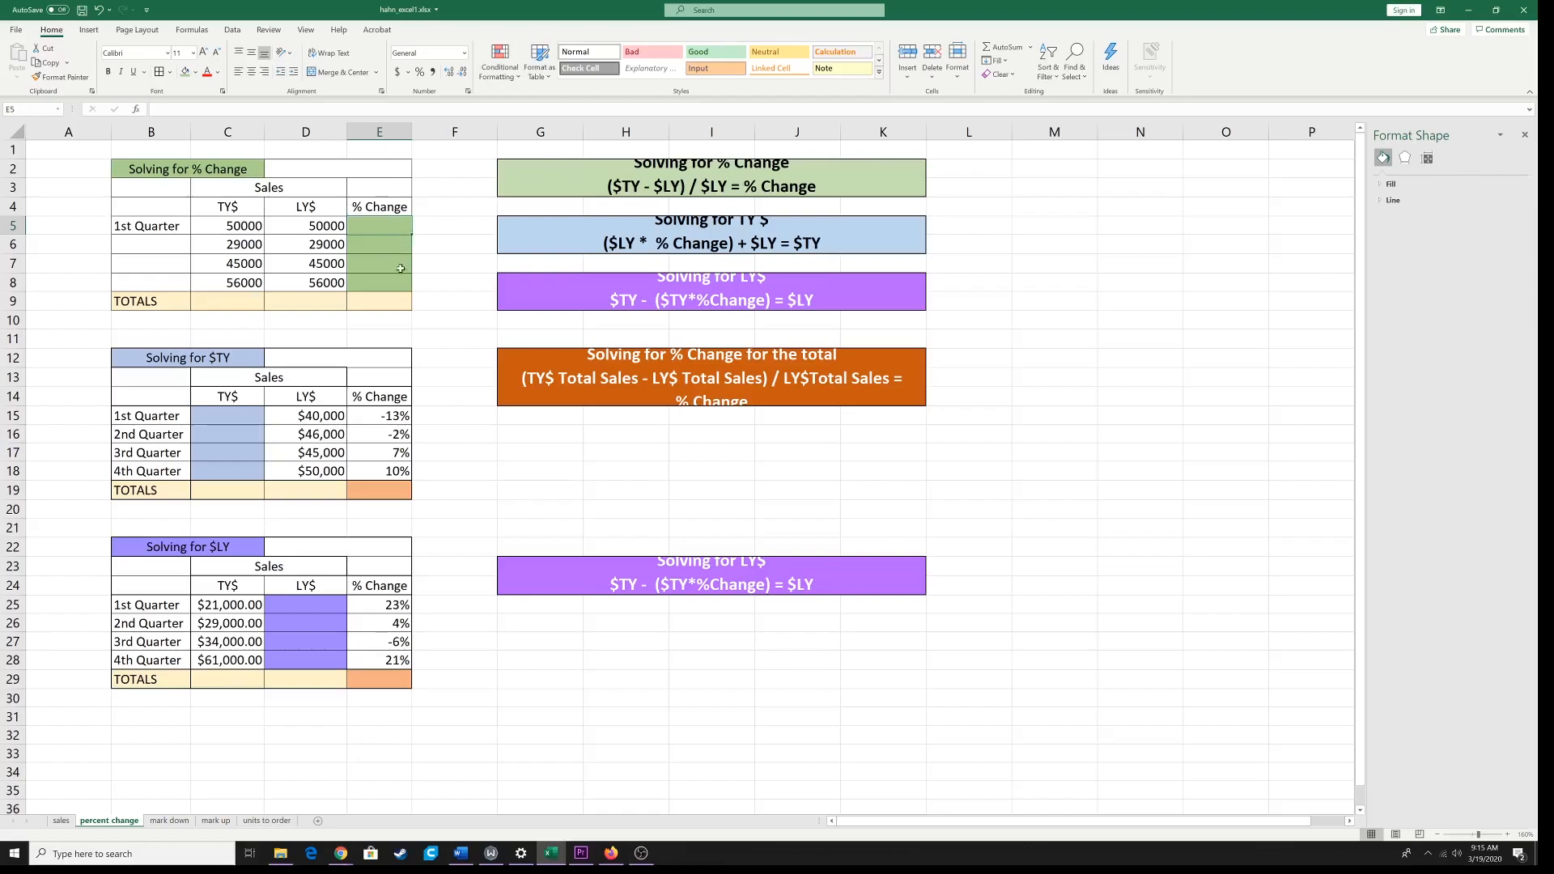
pyautogui.click(163, 224)
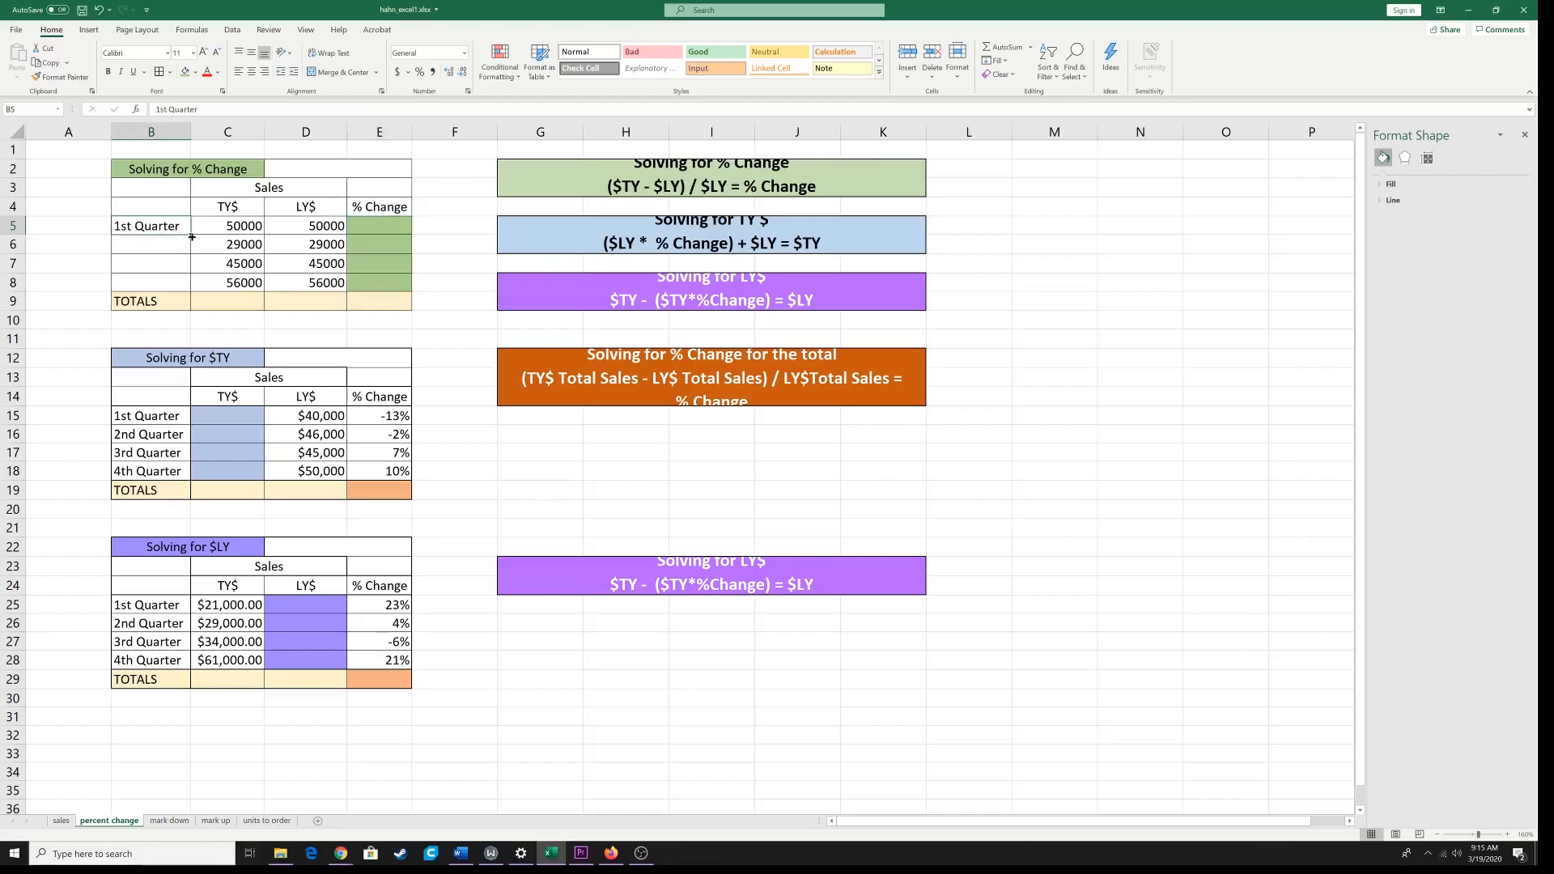
pyautogui.moveTo(192, 236); pyautogui.dragTo(191, 288)
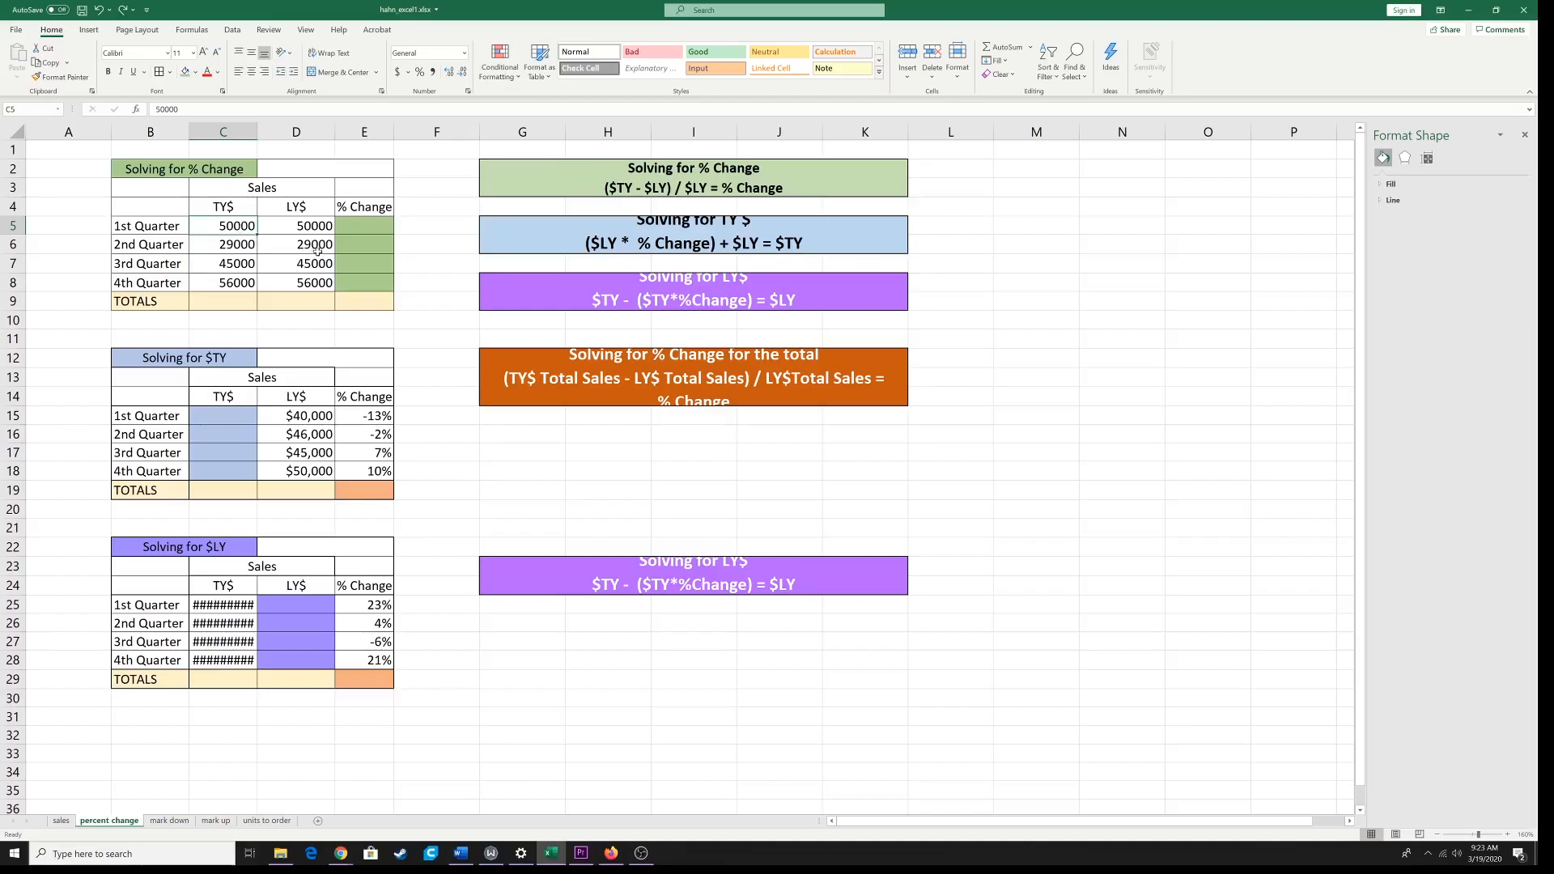
# Step: Format the TY$ and LY$ amounts and totals in C5:D9 as Currency
pyautogui.moveTo(230, 226); pyautogui.dragTo(293, 305)
pyautogui.click(229, 217)
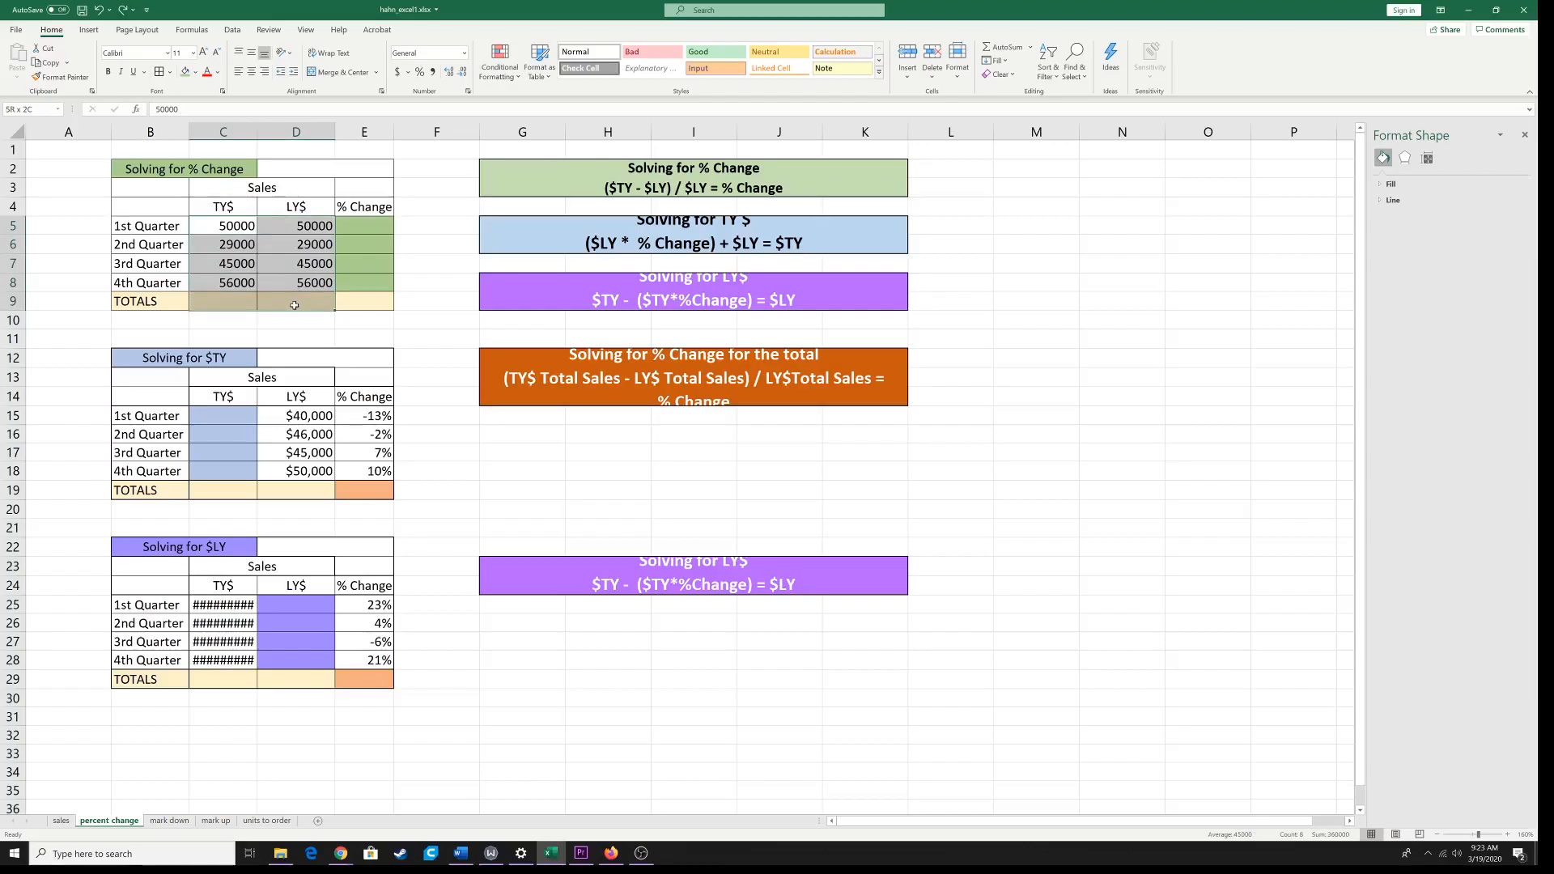
pyautogui.click(463, 53)
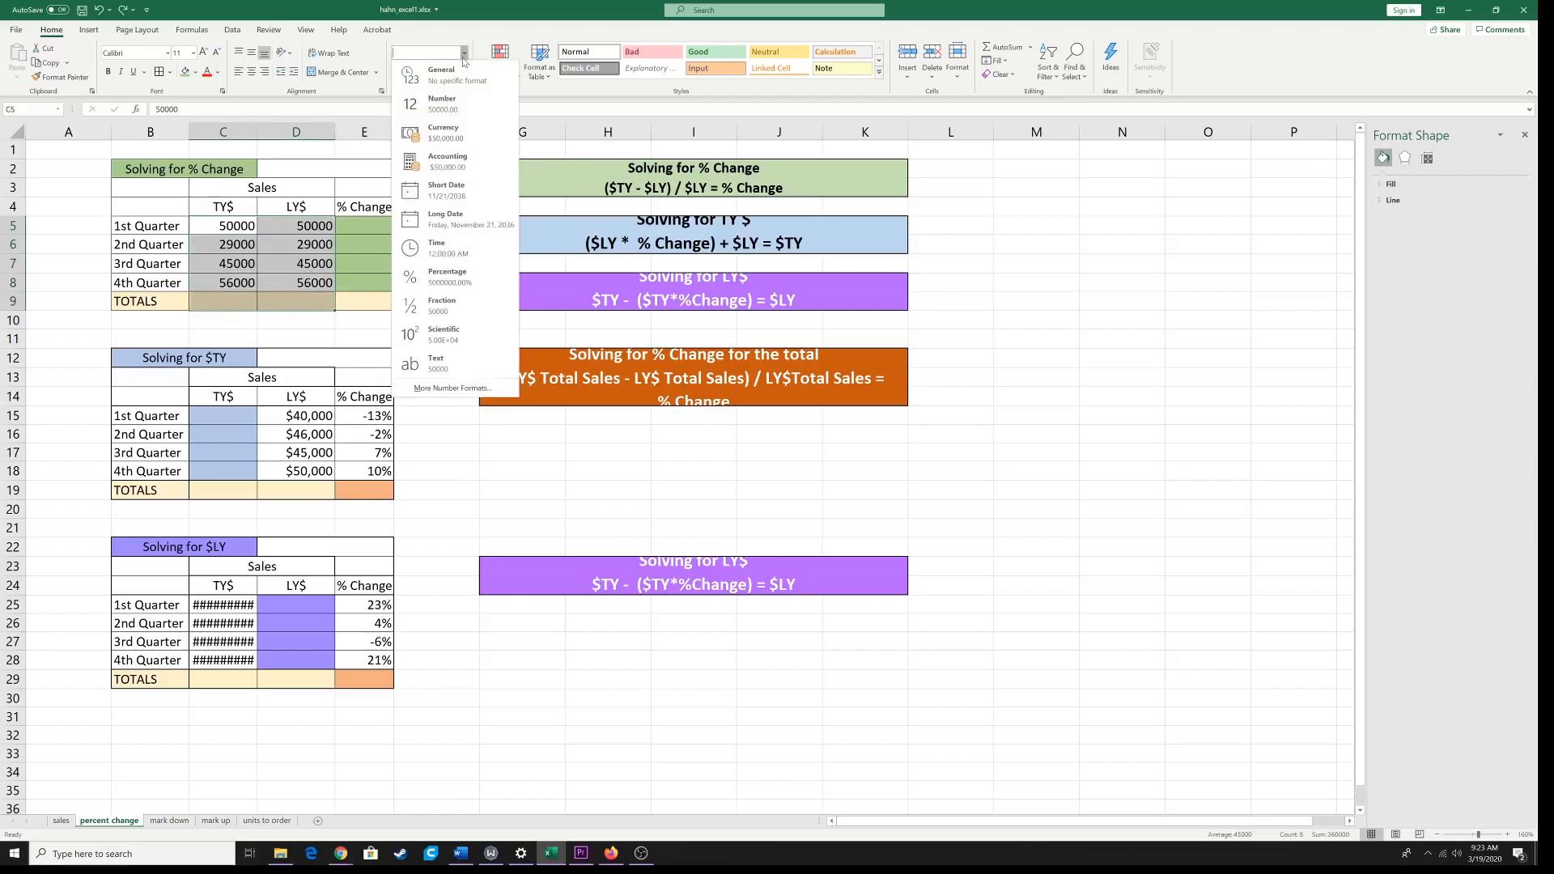
pyautogui.click(443, 132)
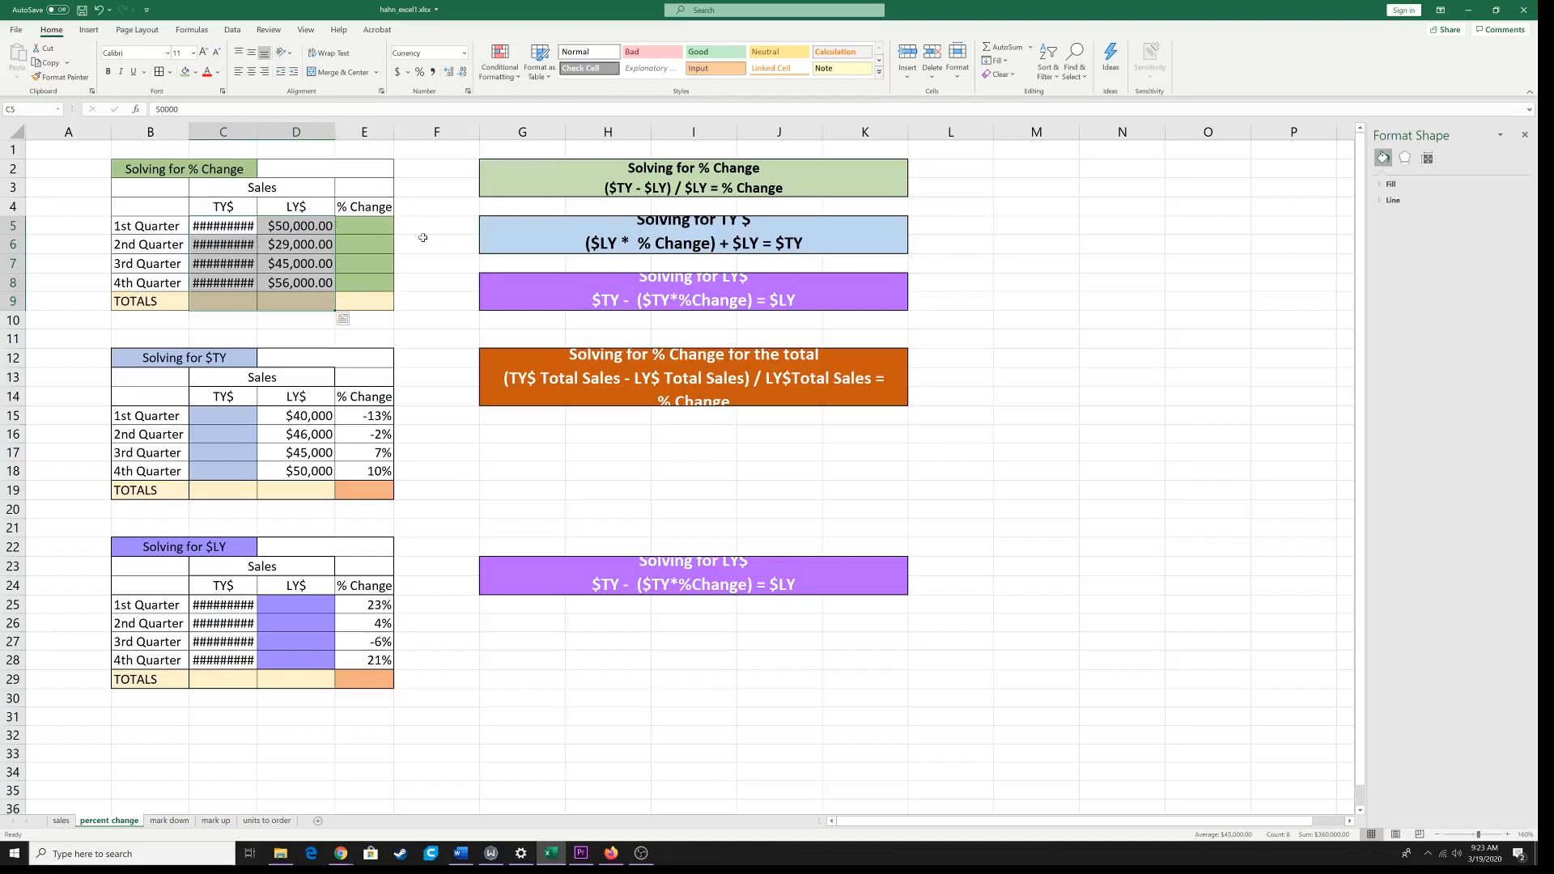
# Step: Widen columns B, C, D and E to fit the currency amounts
pyautogui.click(223, 128)
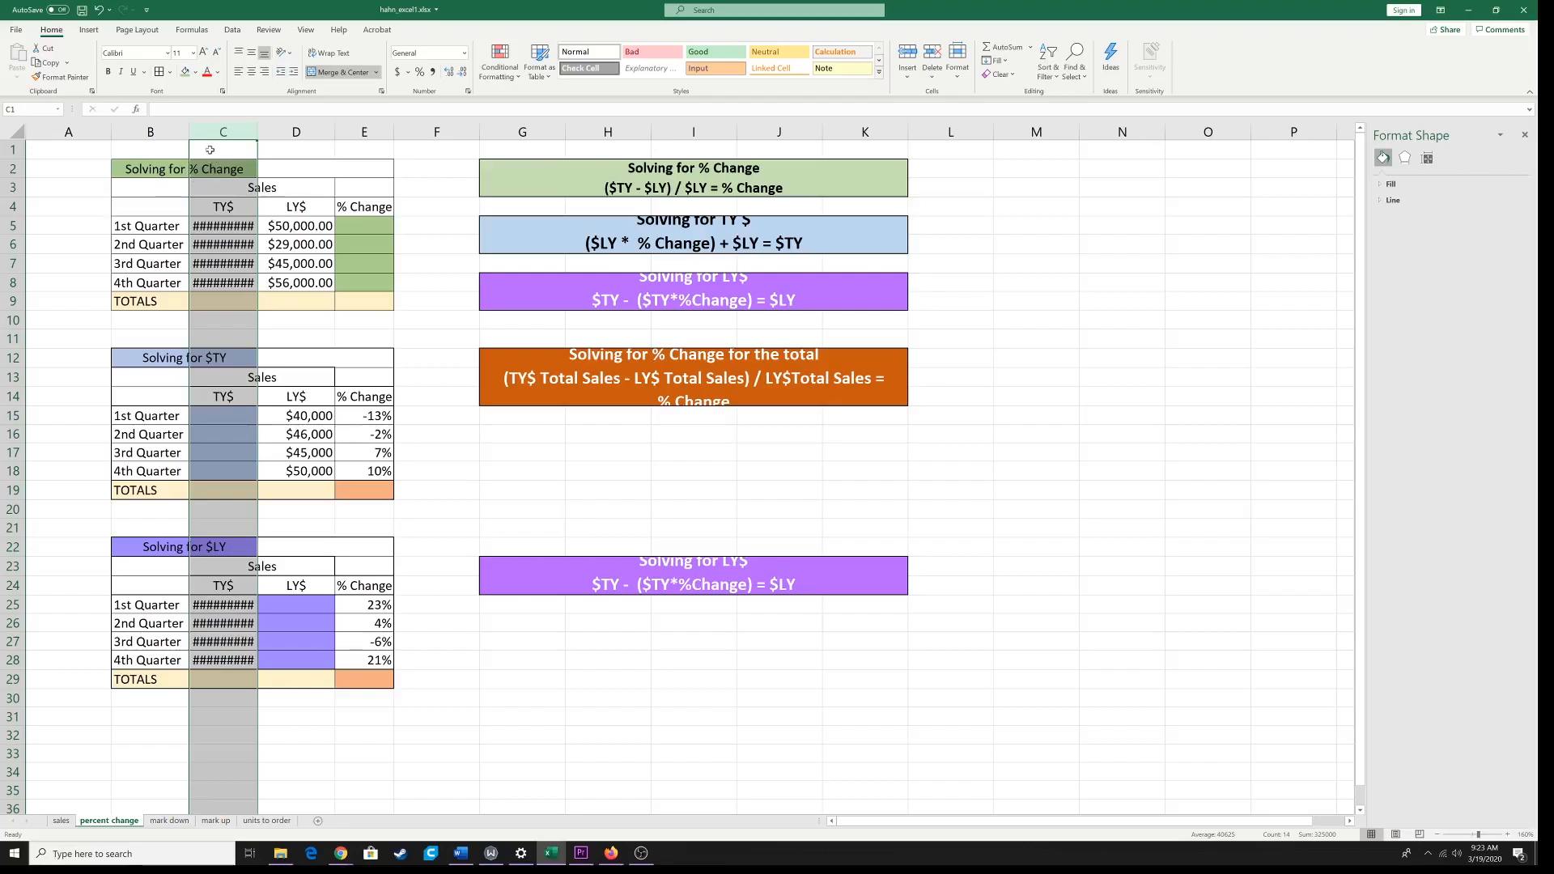
pyautogui.moveTo(188, 130); pyautogui.dragTo(359, 132)
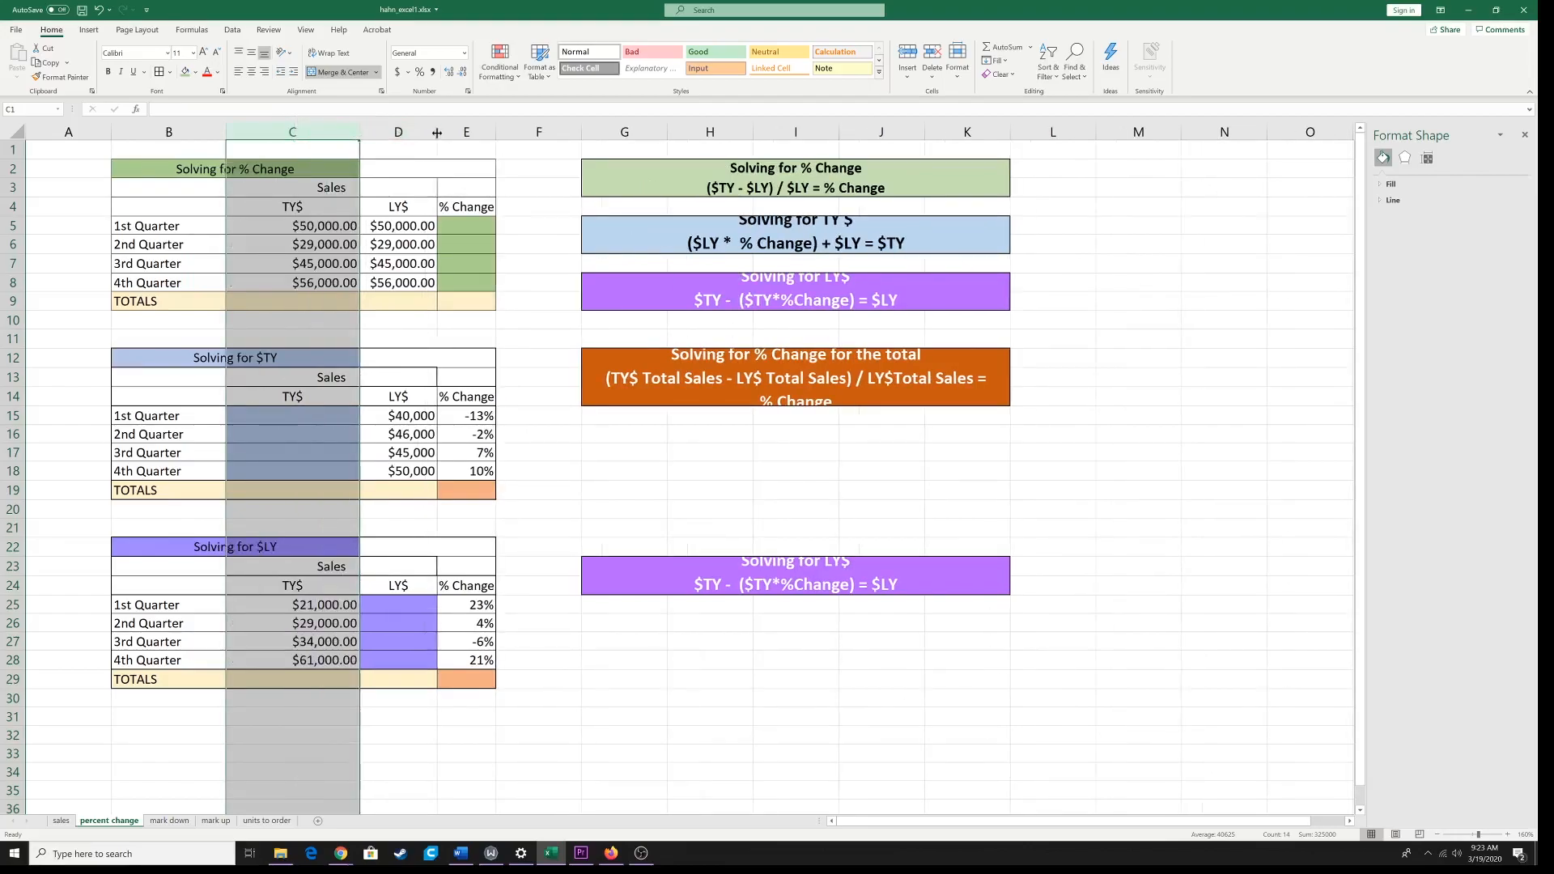
pyautogui.moveTo(437, 132); pyautogui.dragTo(625, 132)
pyautogui.click(565, 173)
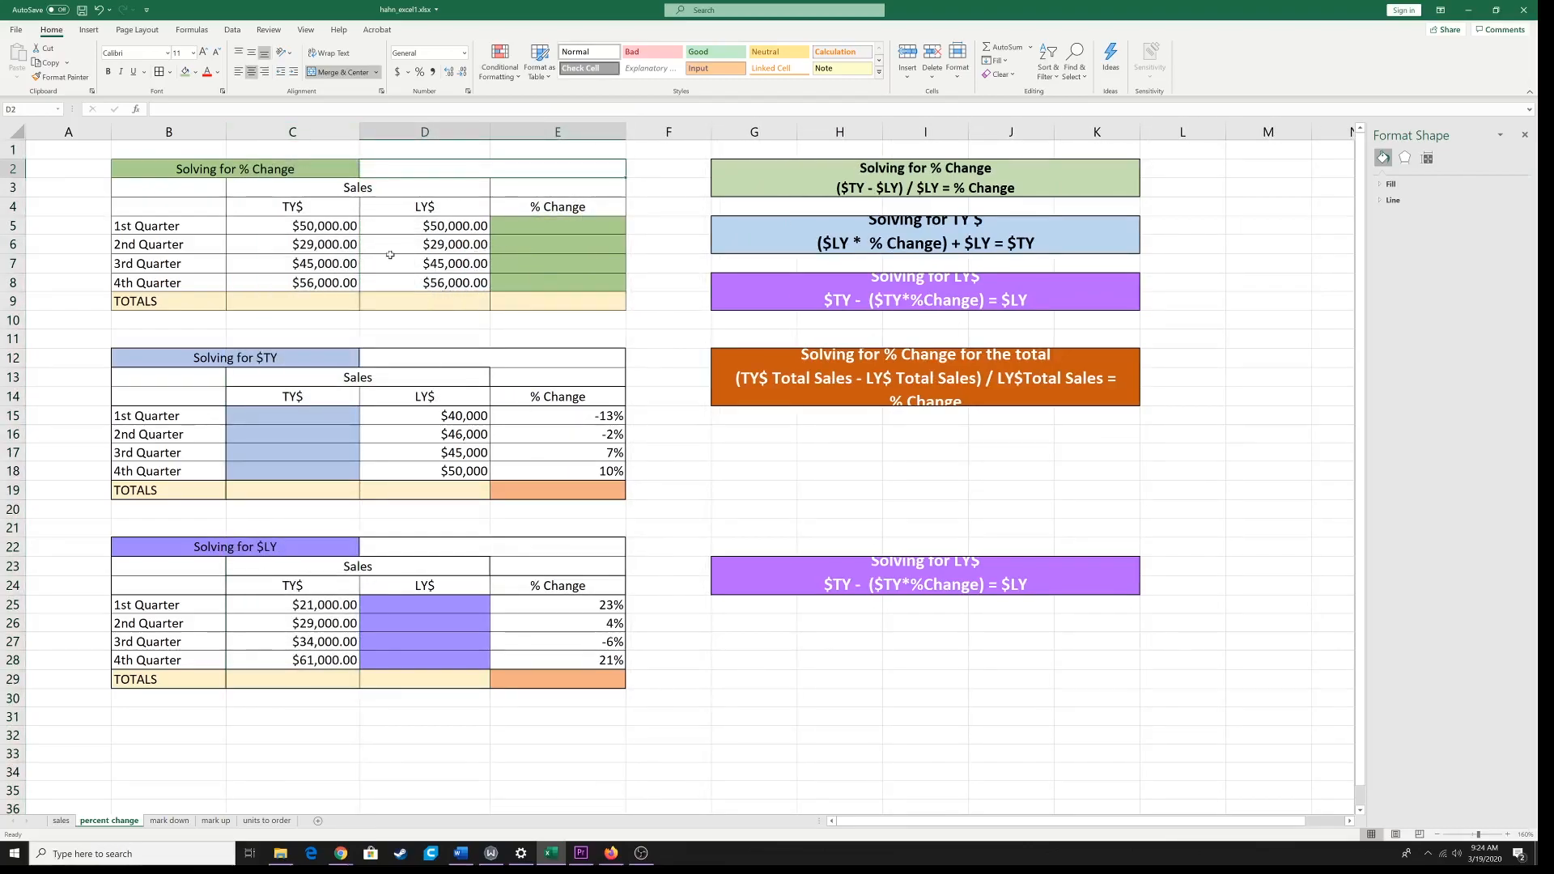
# Step: Format the % Change cells E5:E9 of the Solving for % Change table as Percentage
pyautogui.click(308, 226)
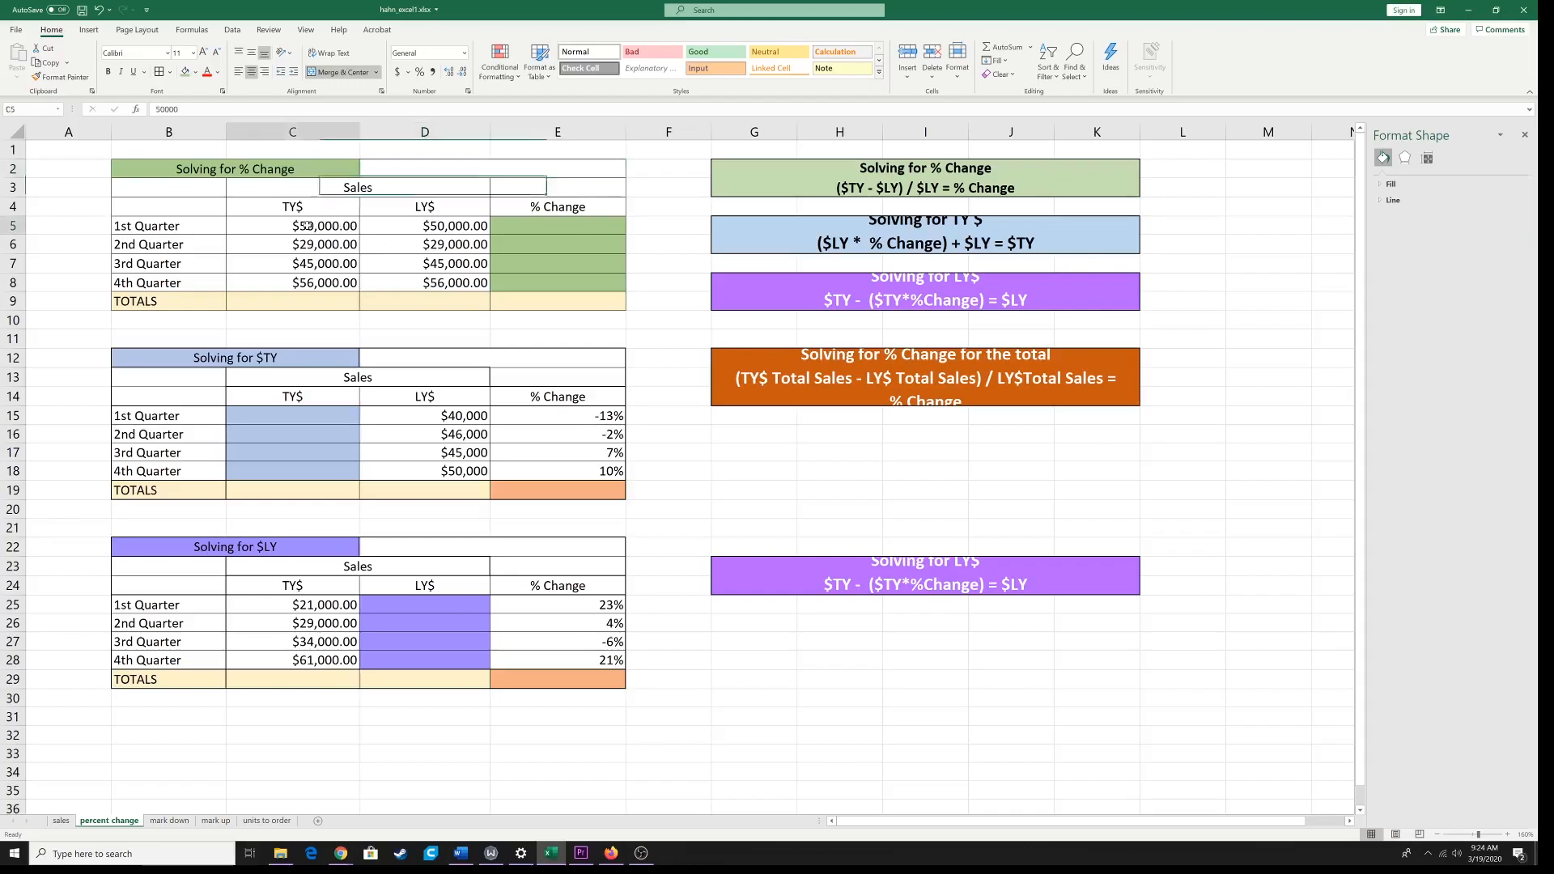
pyautogui.moveTo(309, 226); pyautogui.dragTo(412, 304)
pyautogui.click(508, 224)
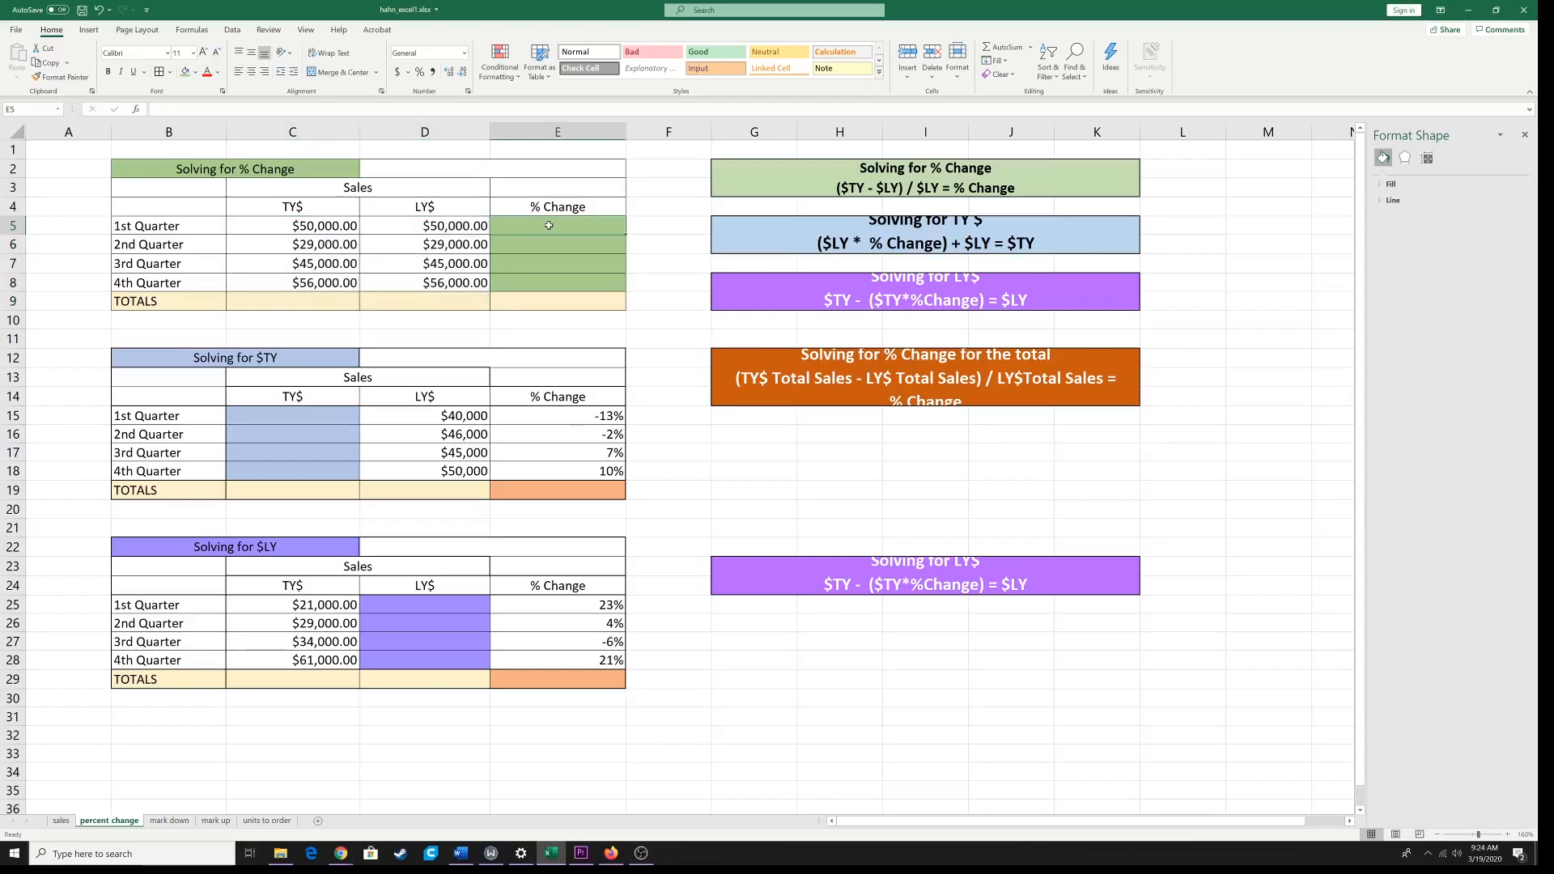
pyautogui.moveTo(548, 234); pyautogui.dragTo(548, 301)
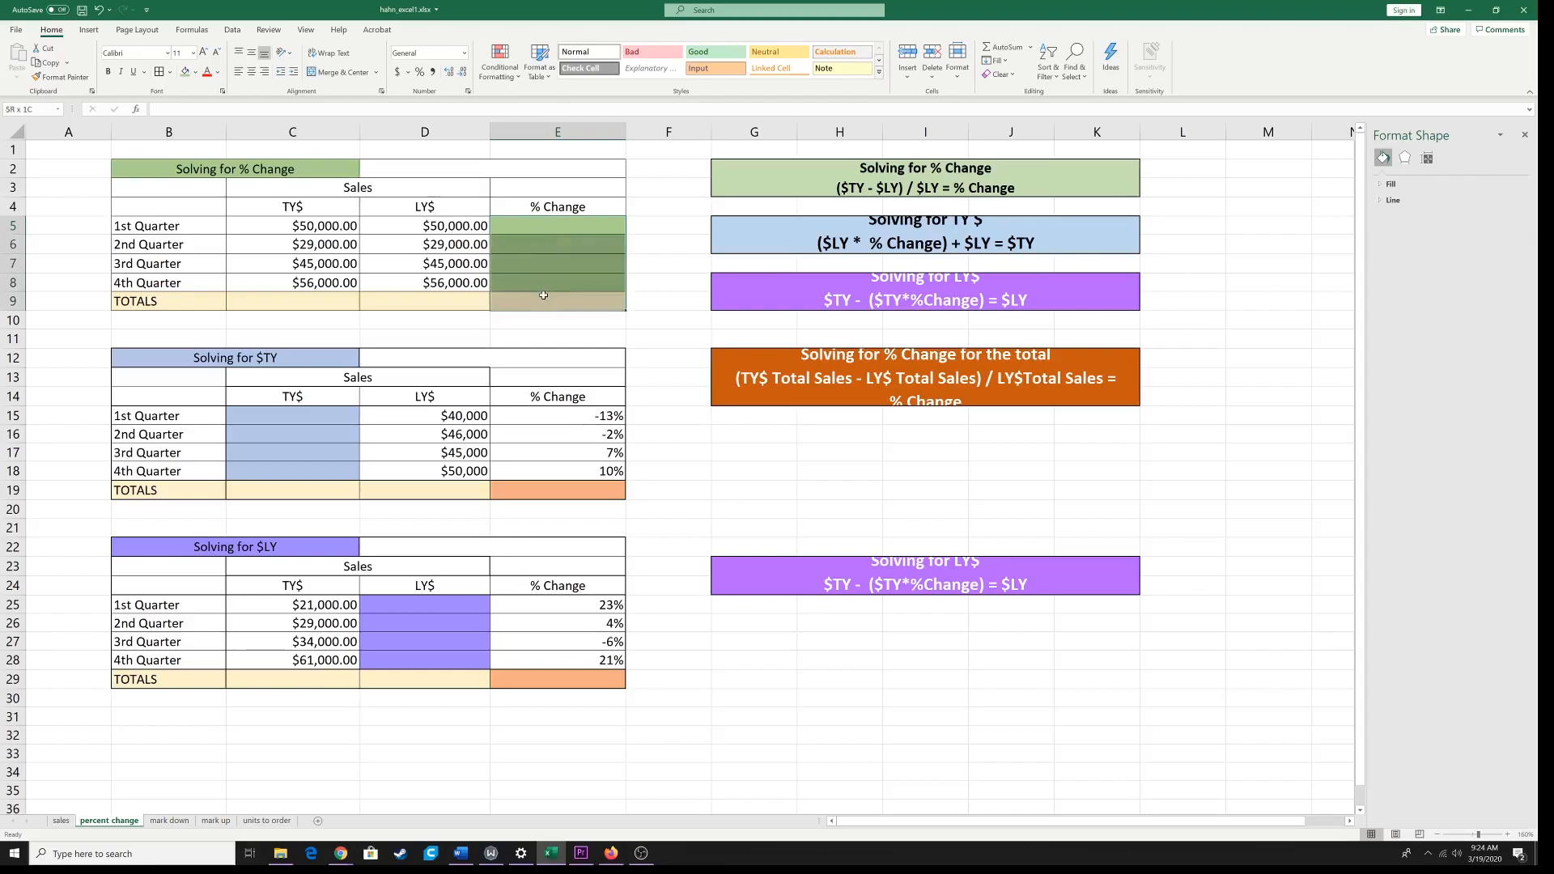
pyautogui.click(542, 225)
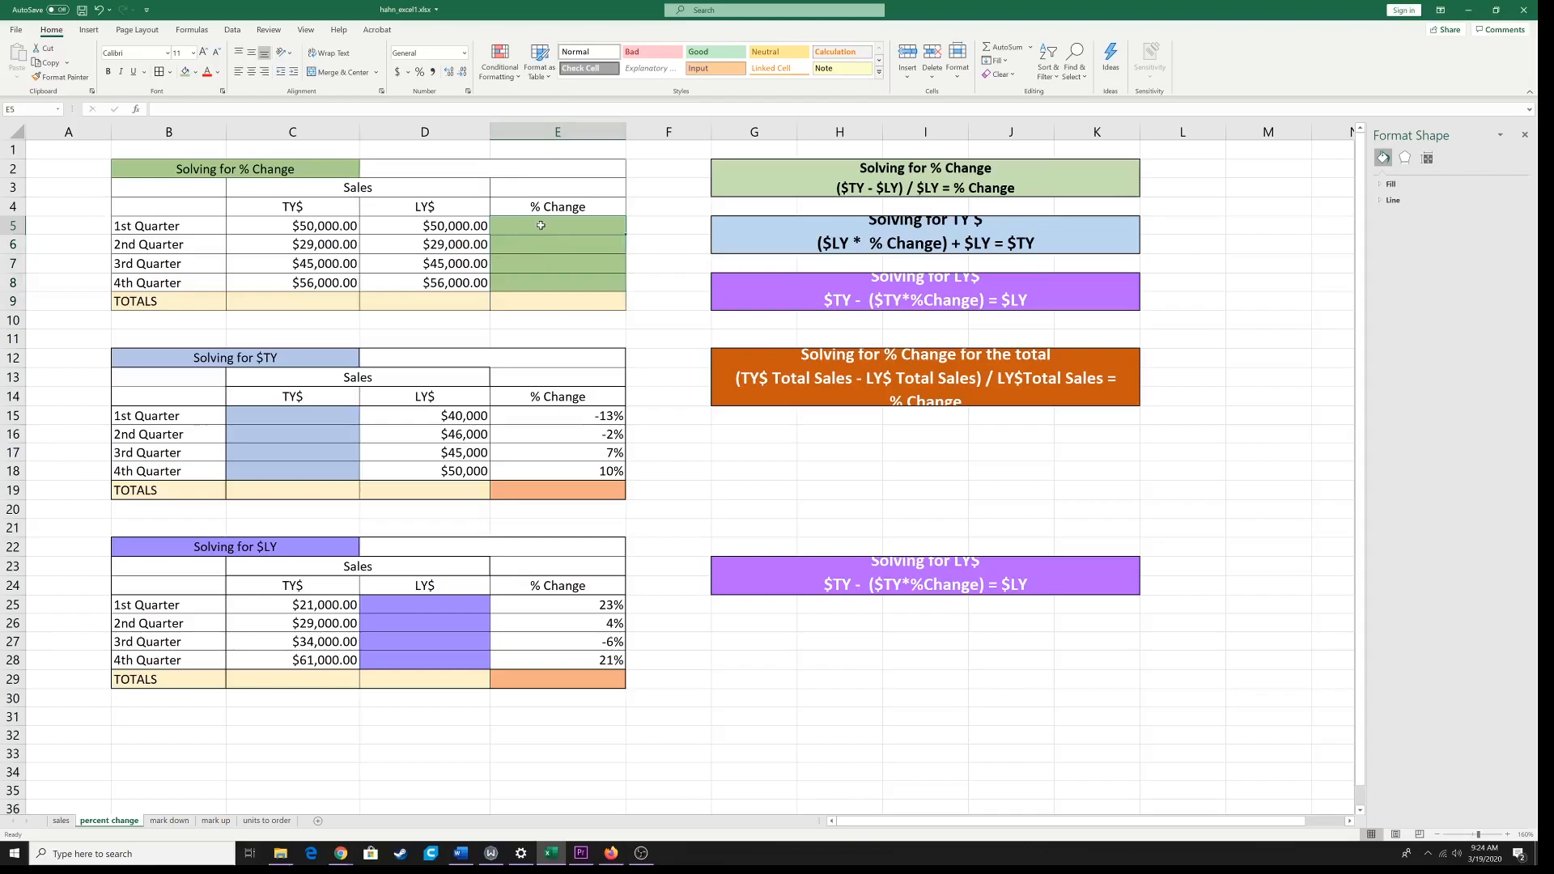
pyautogui.moveTo(540, 225); pyautogui.dragTo(544, 299)
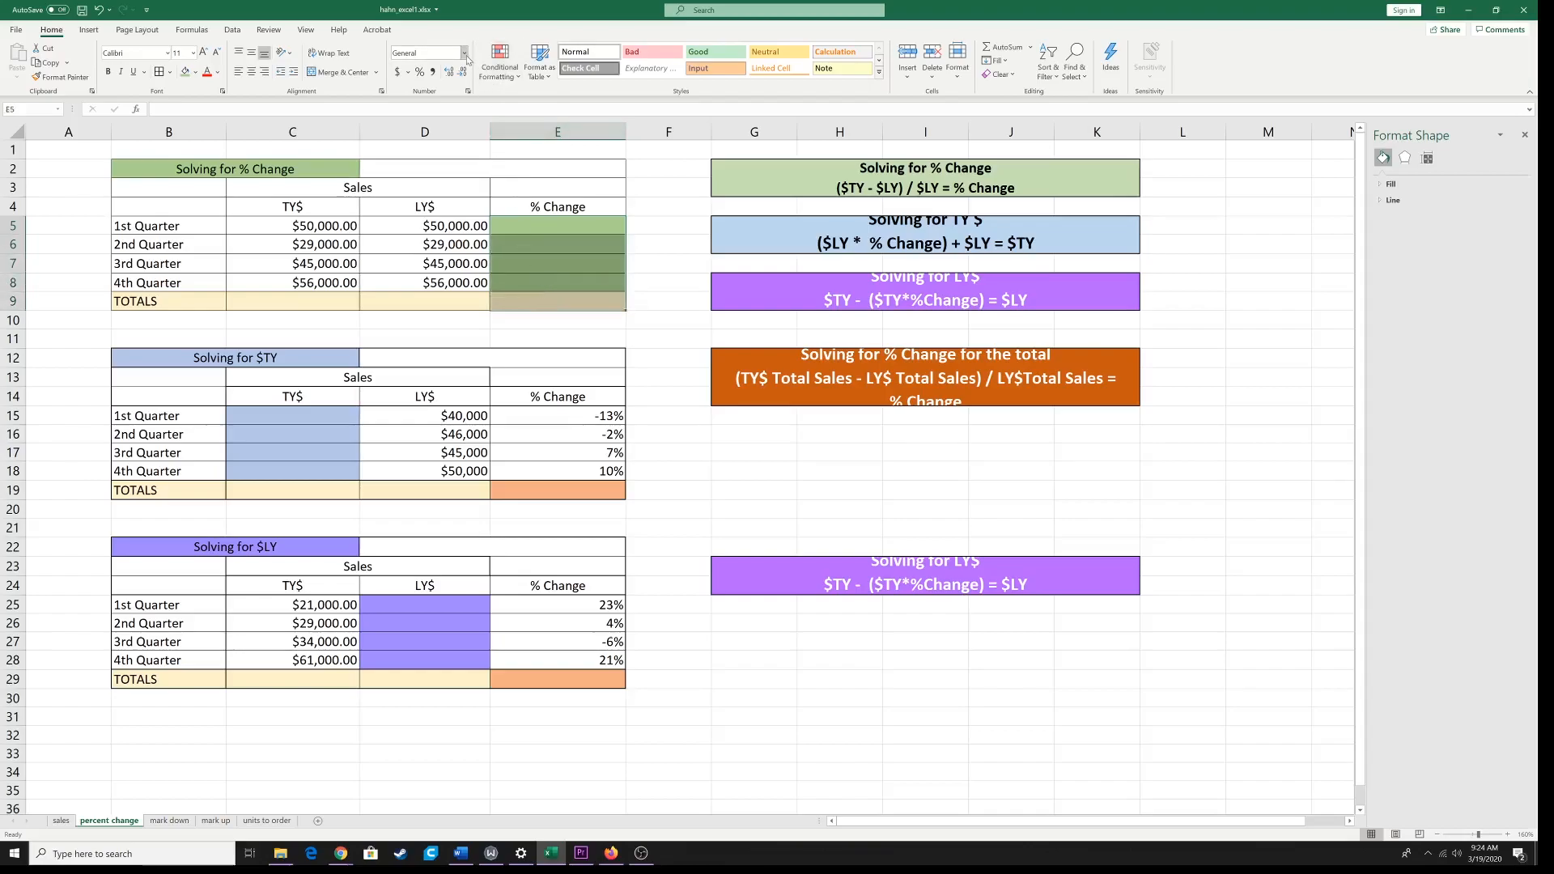
pyautogui.click(464, 53)
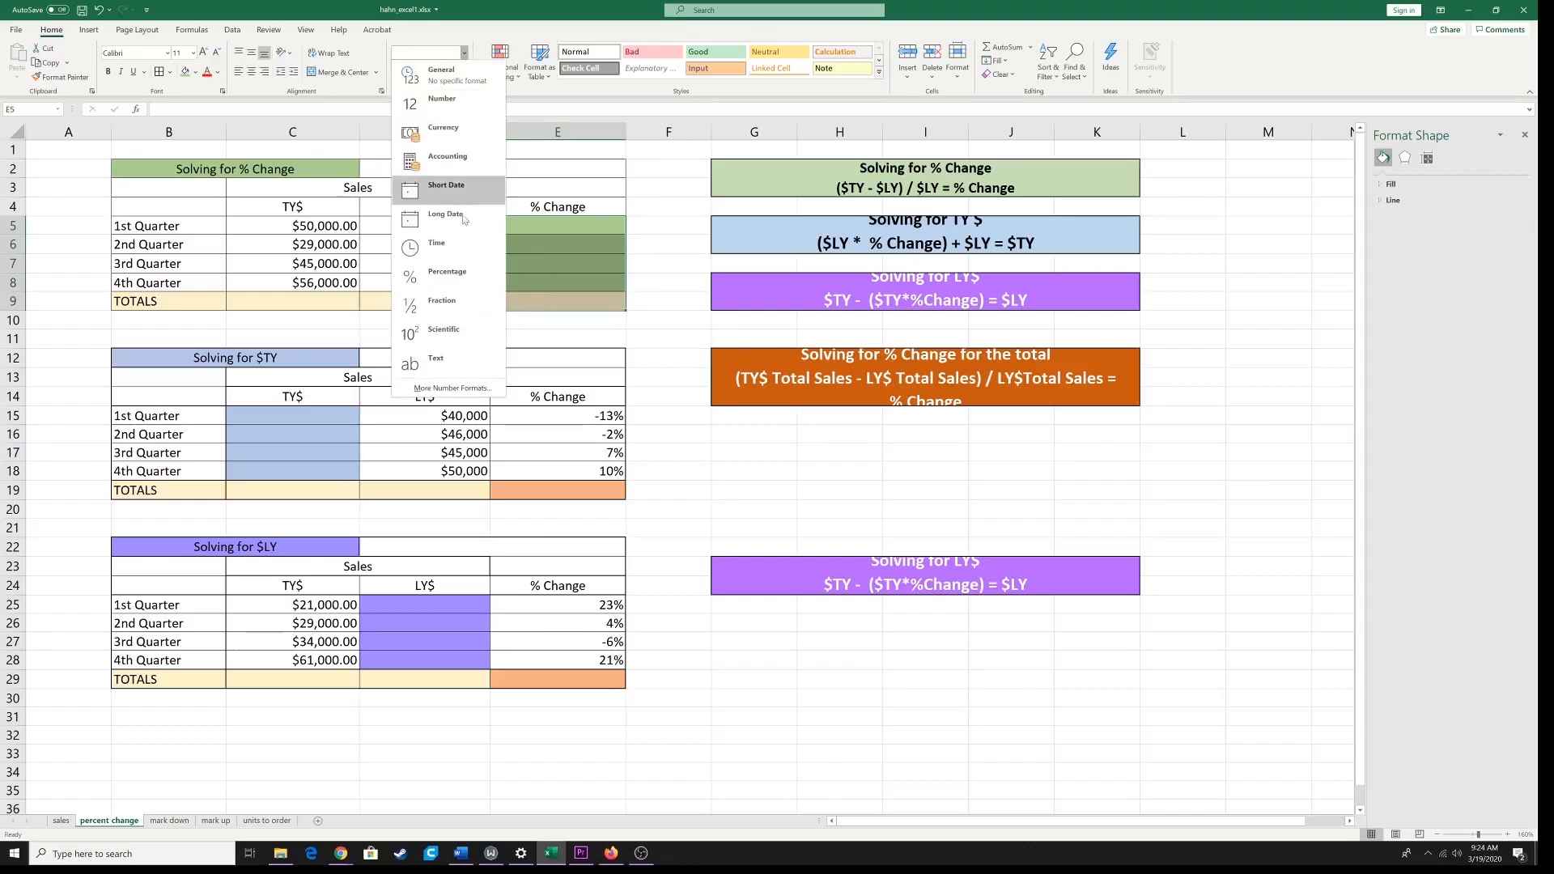
pyautogui.click(458, 273)
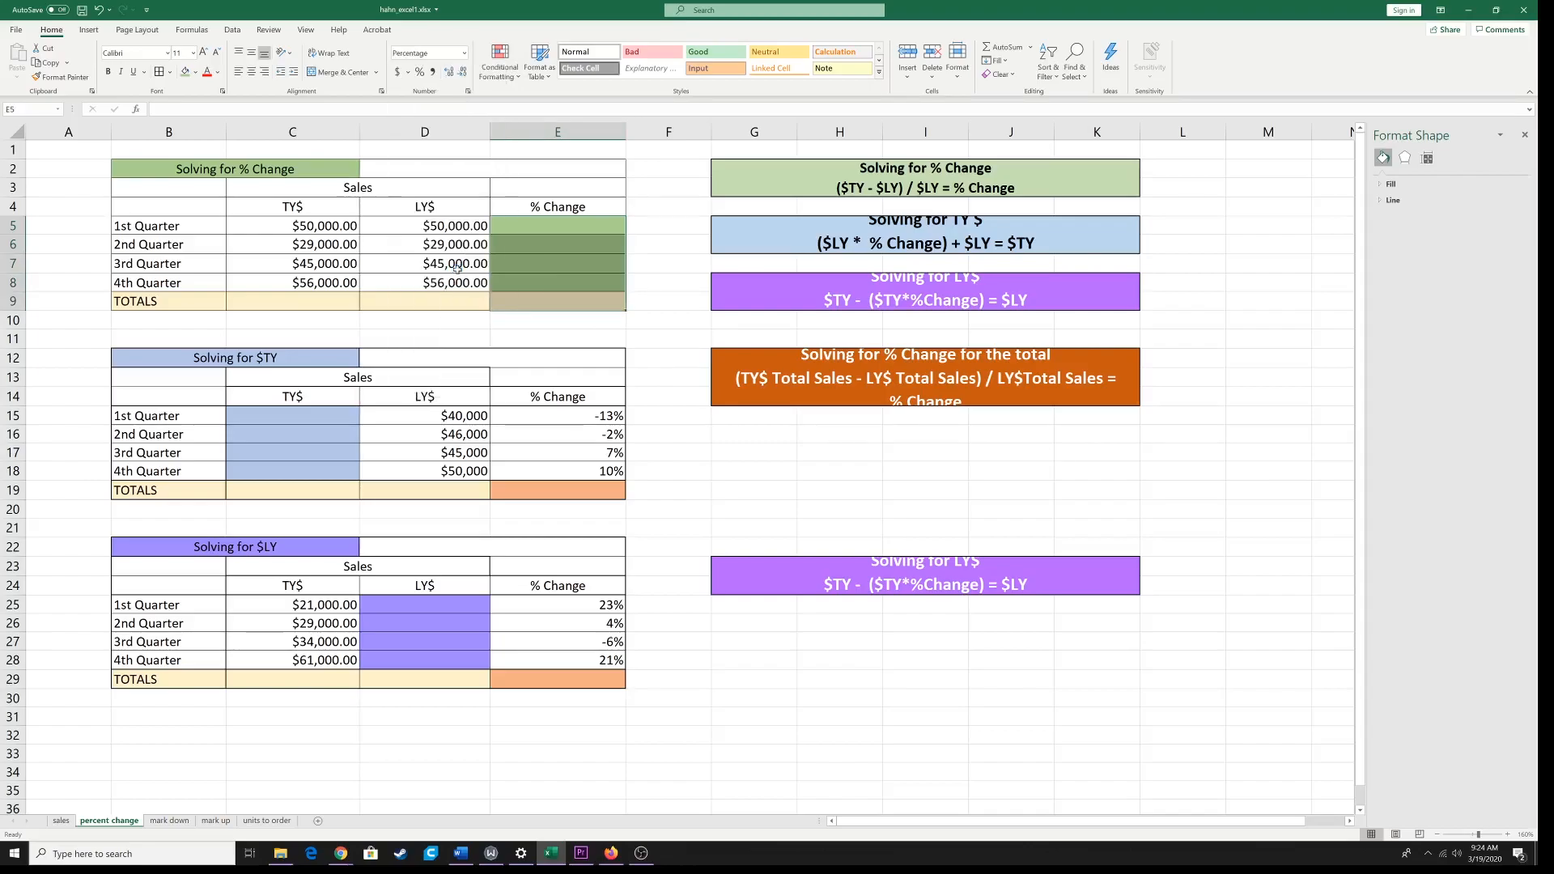
# Step: Check the number formats of the TOTALS cells C9 and D9 and the % Change cells E5:E9
pyautogui.click(502, 264)
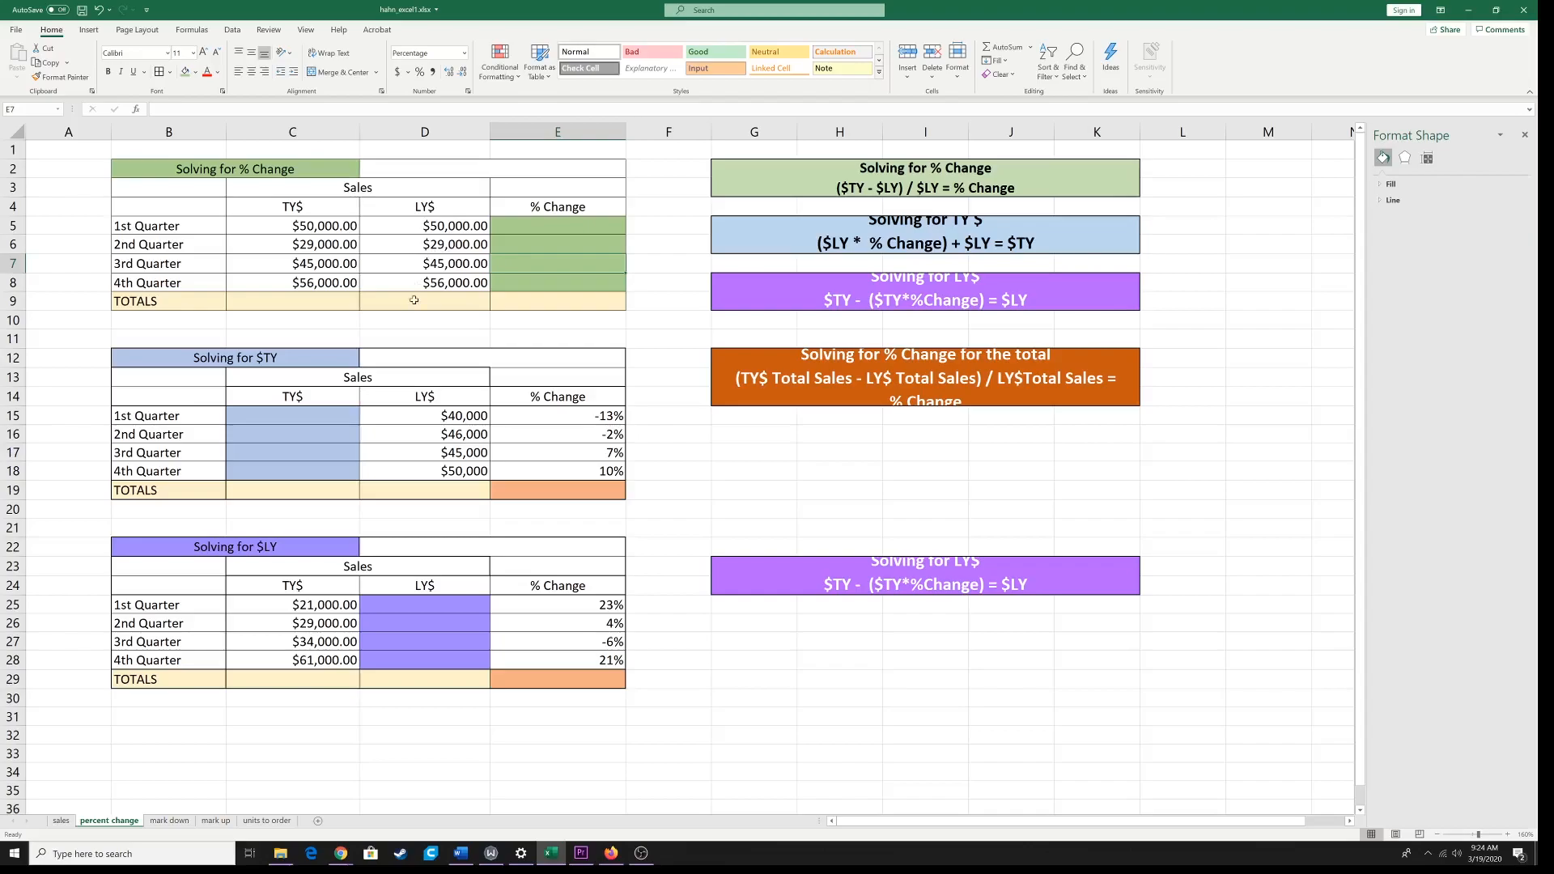
pyautogui.click(326, 300)
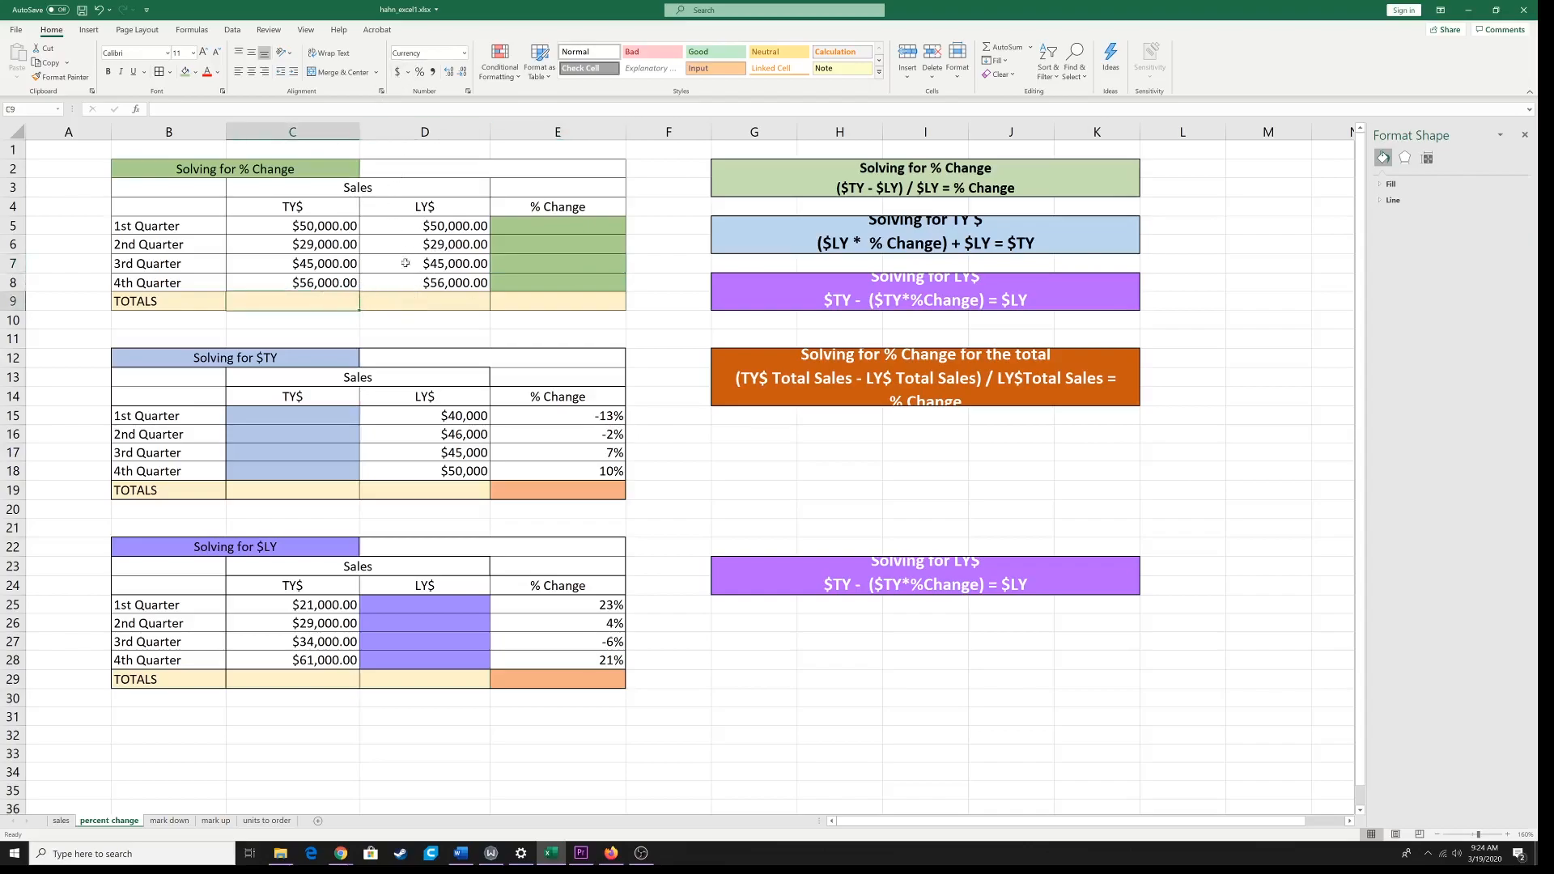
pyautogui.click(411, 302)
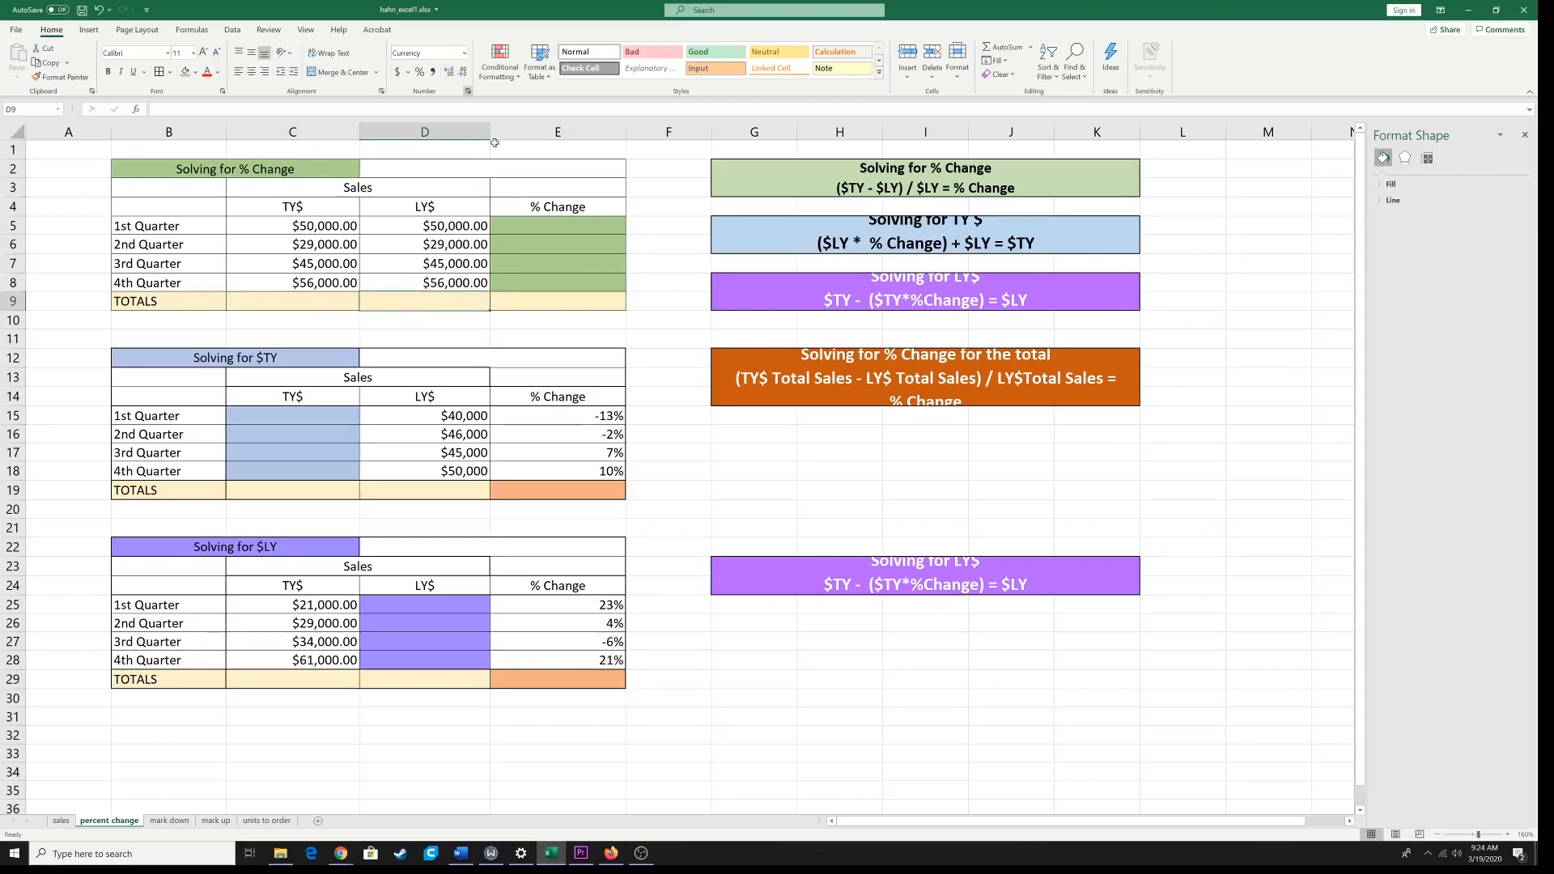
pyautogui.click(535, 226)
pyautogui.click(538, 259)
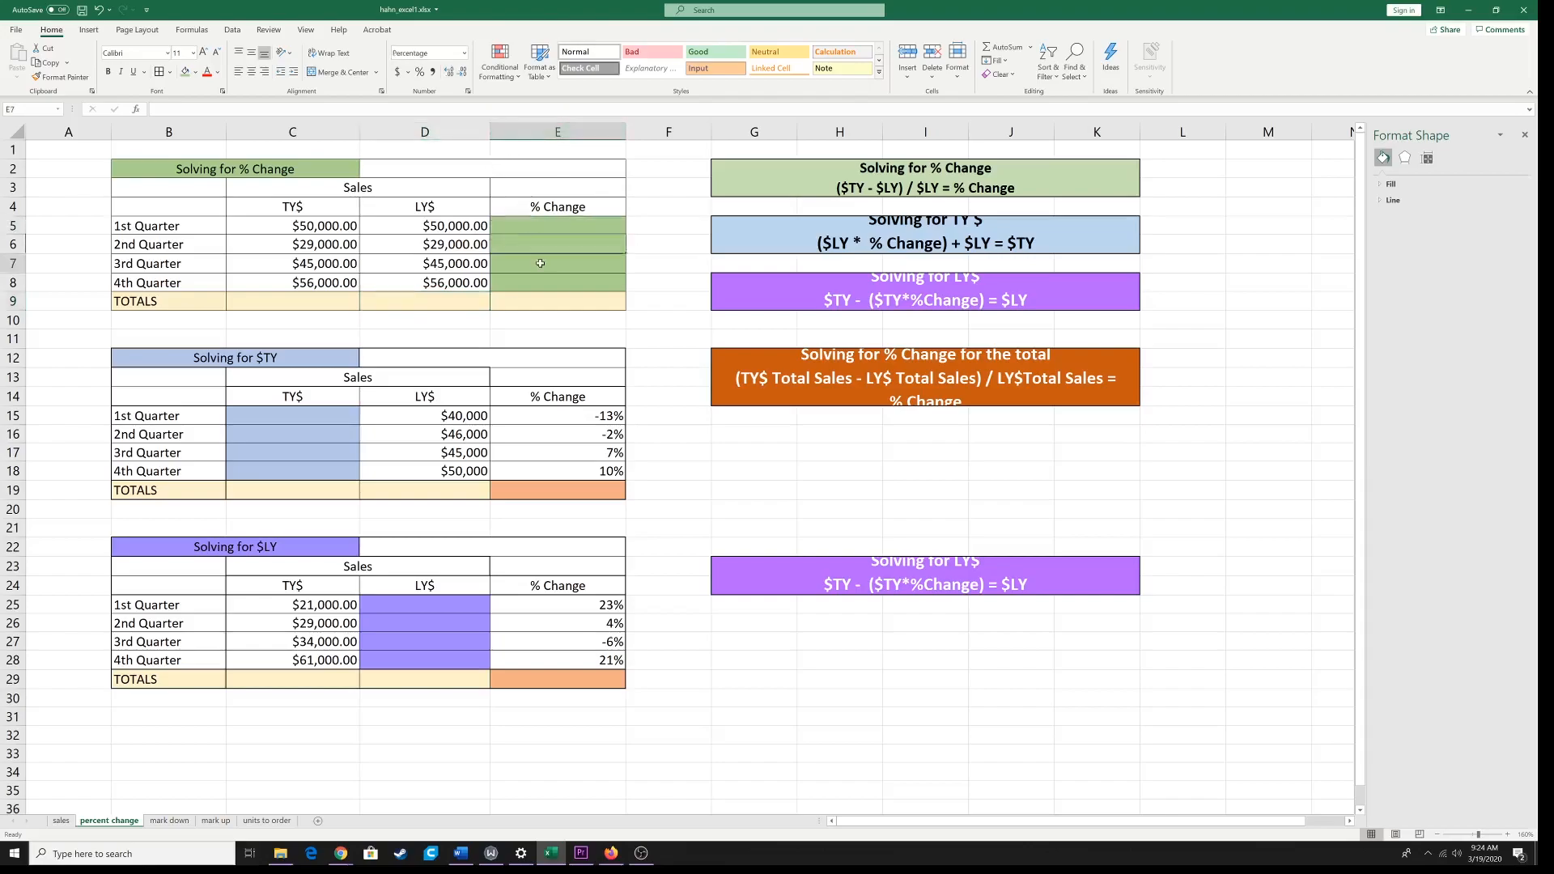
pyautogui.click(539, 304)
pyautogui.click(539, 249)
pyautogui.click(549, 232)
pyautogui.click(544, 306)
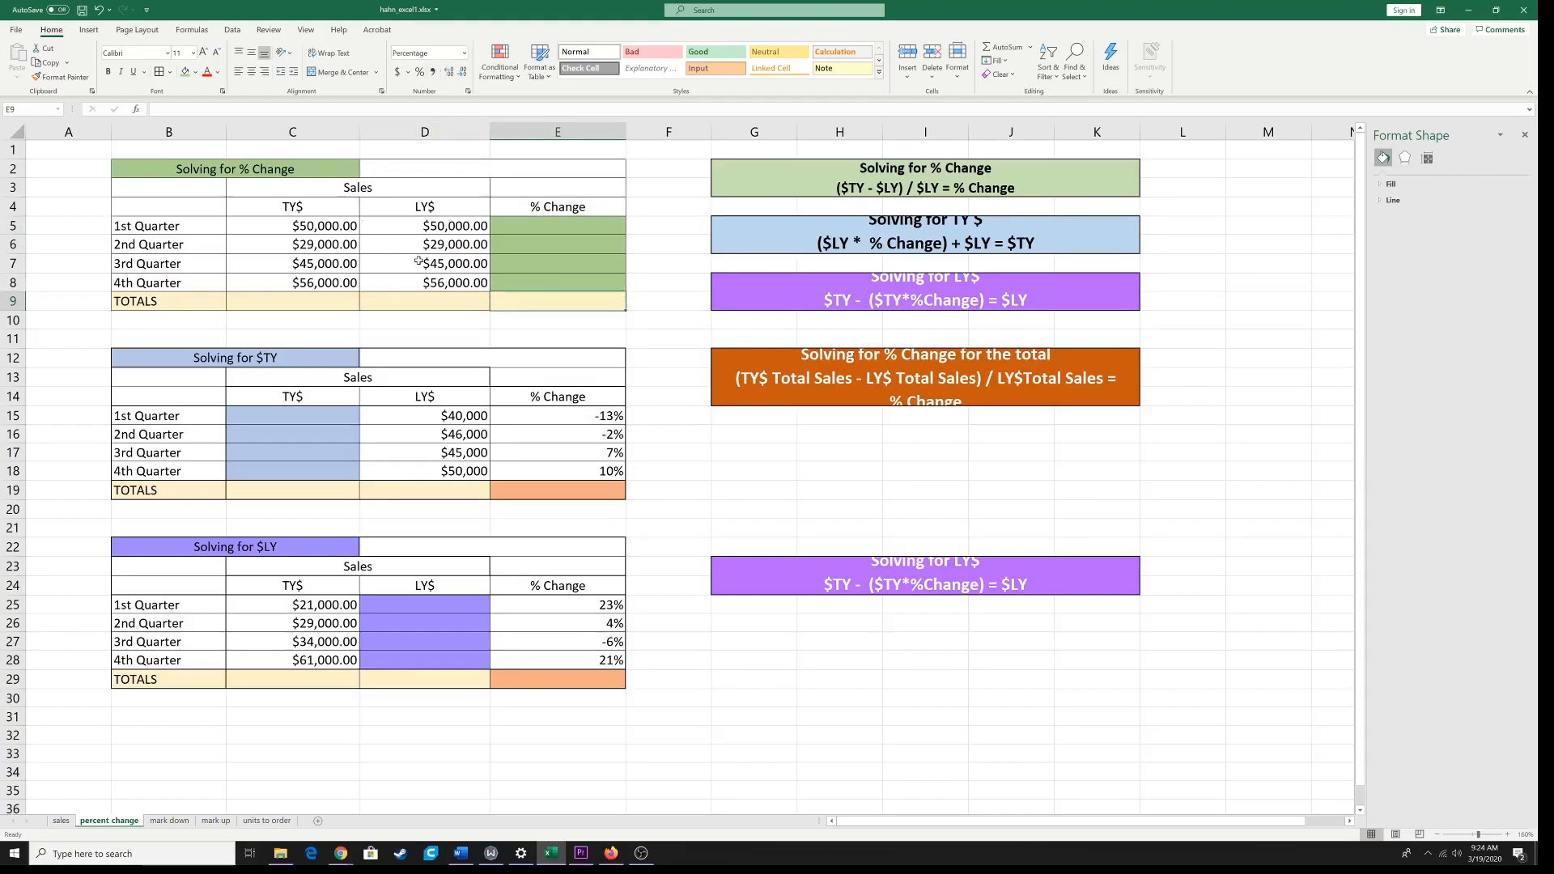
# Step: Copy the whole Solving for % Change table, B2:E9
pyautogui.click(150, 167)
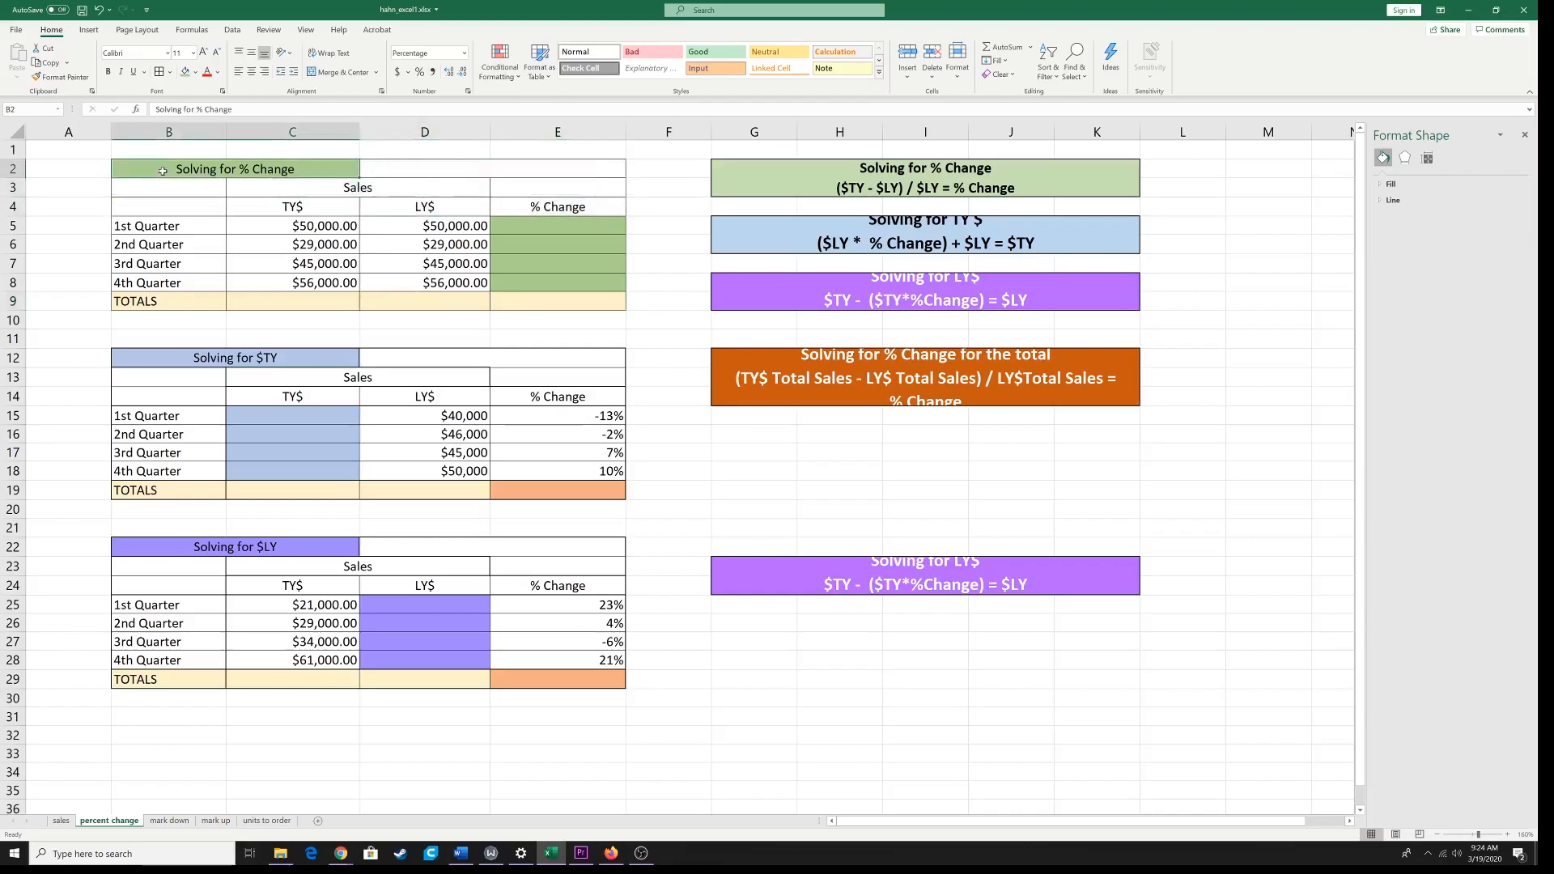
pyautogui.moveTo(163, 171)
pyautogui.mouseDown()
pyautogui.moveTo(531, 285)
pyautogui.moveTo(541, 306)
pyautogui.mouseUp()
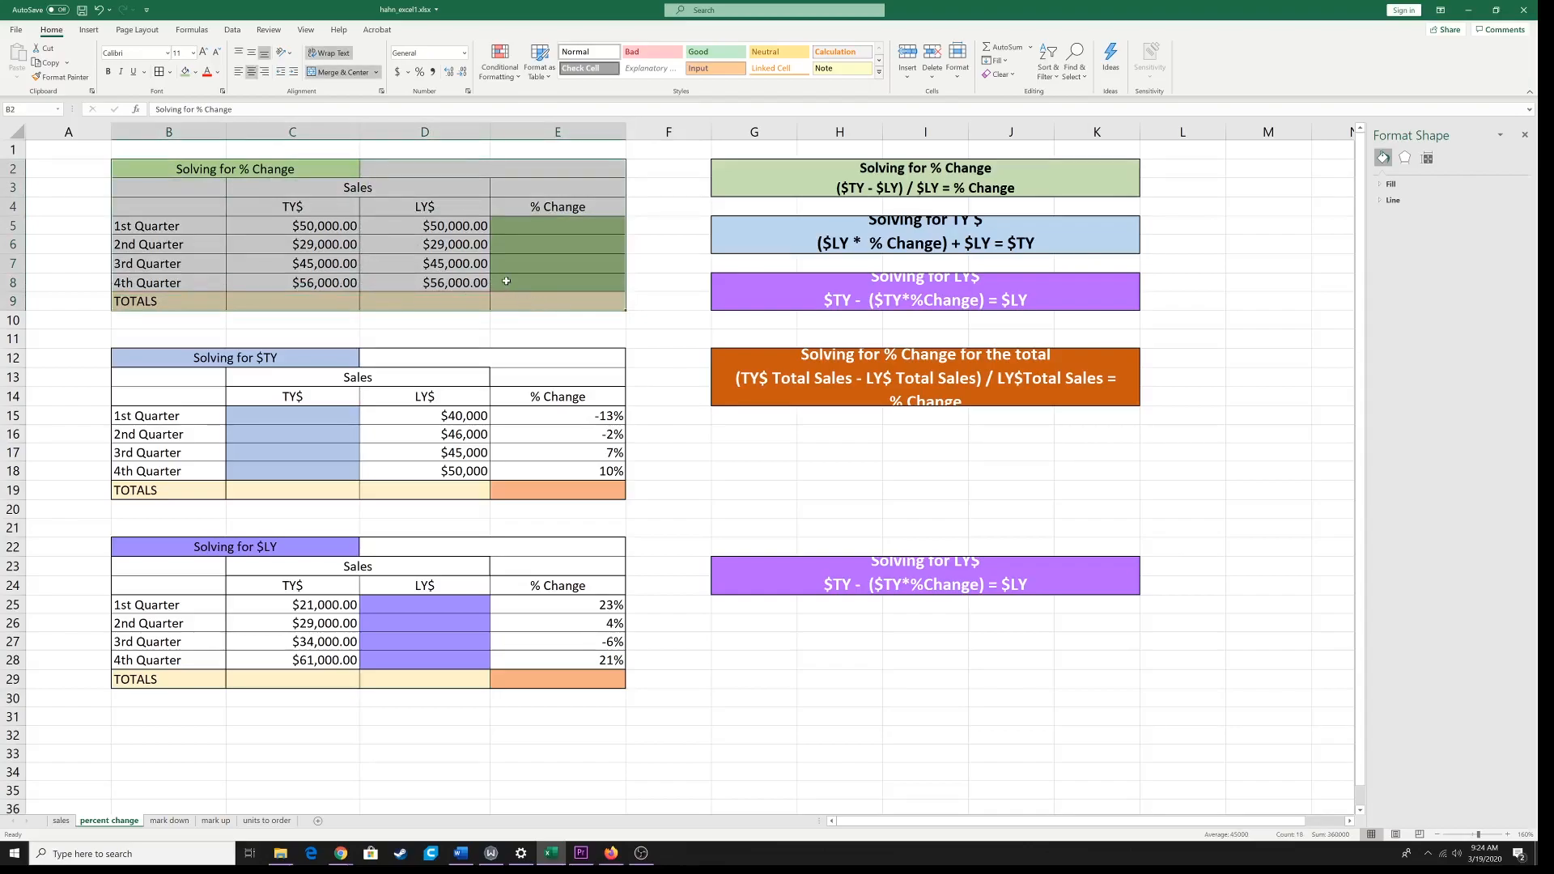
pyautogui.hotkey('ctrl', 'c')
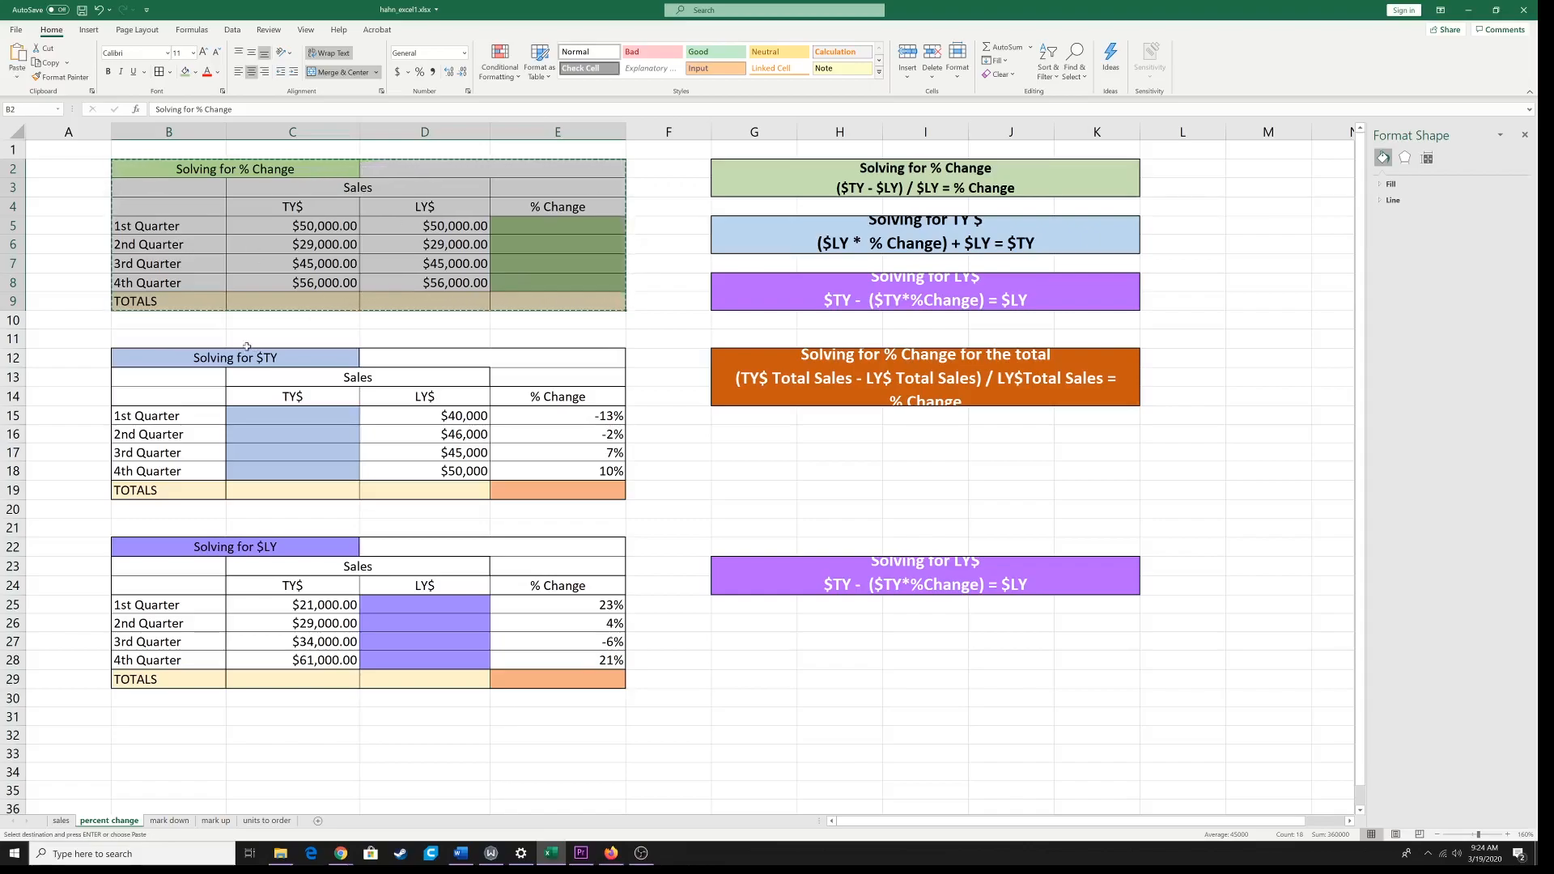
# Step: Compare the title cells of the three tables and the blank TY$ cell C15 with the color-coded formula boxes
pyautogui.click(161, 357)
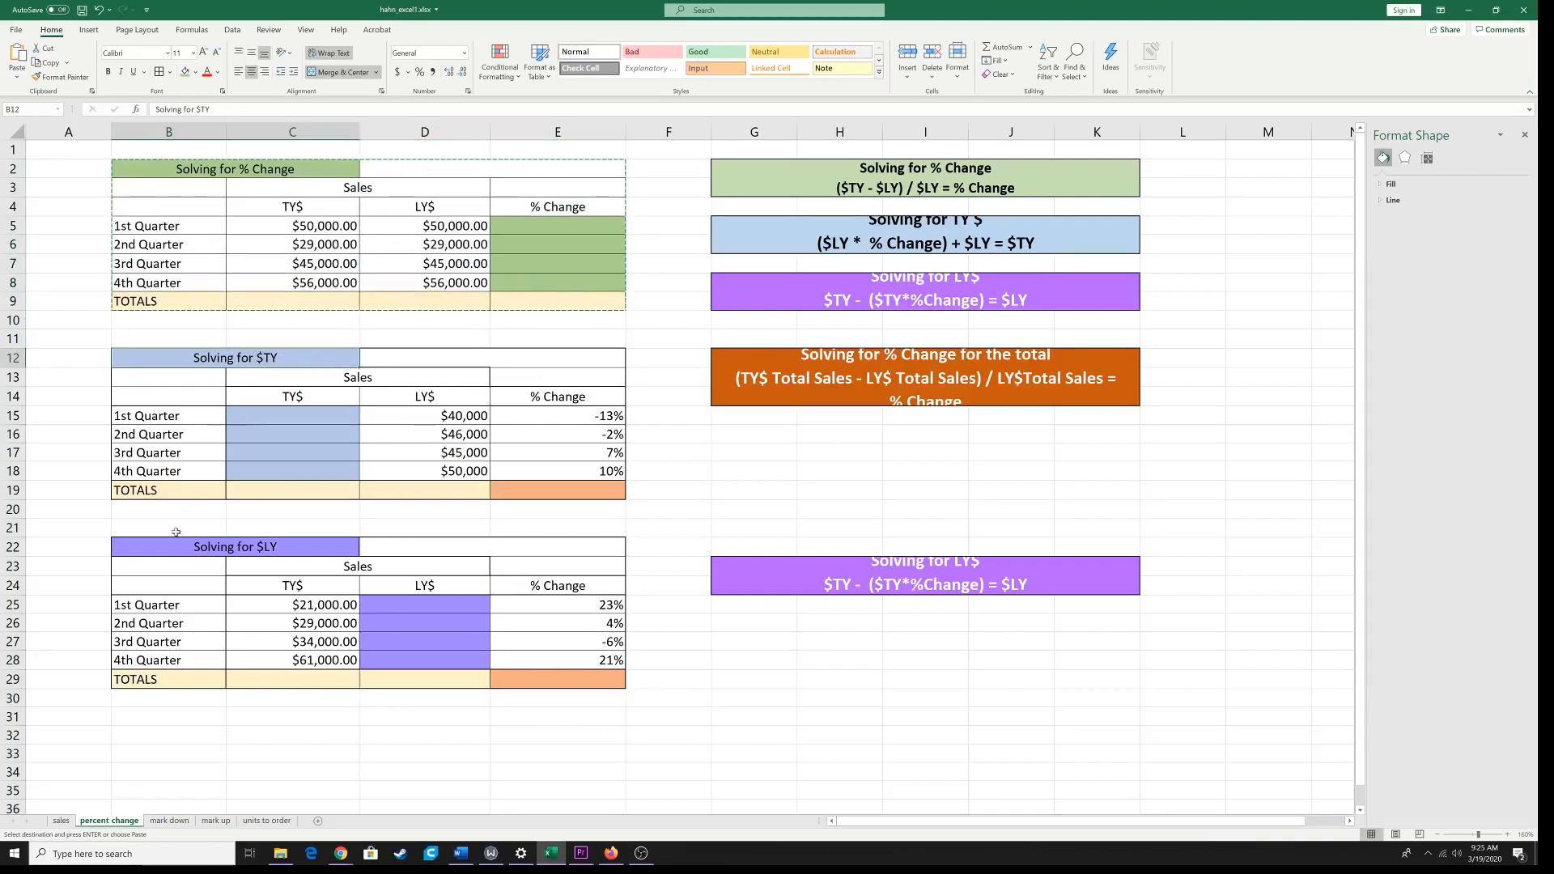
pyautogui.click(149, 544)
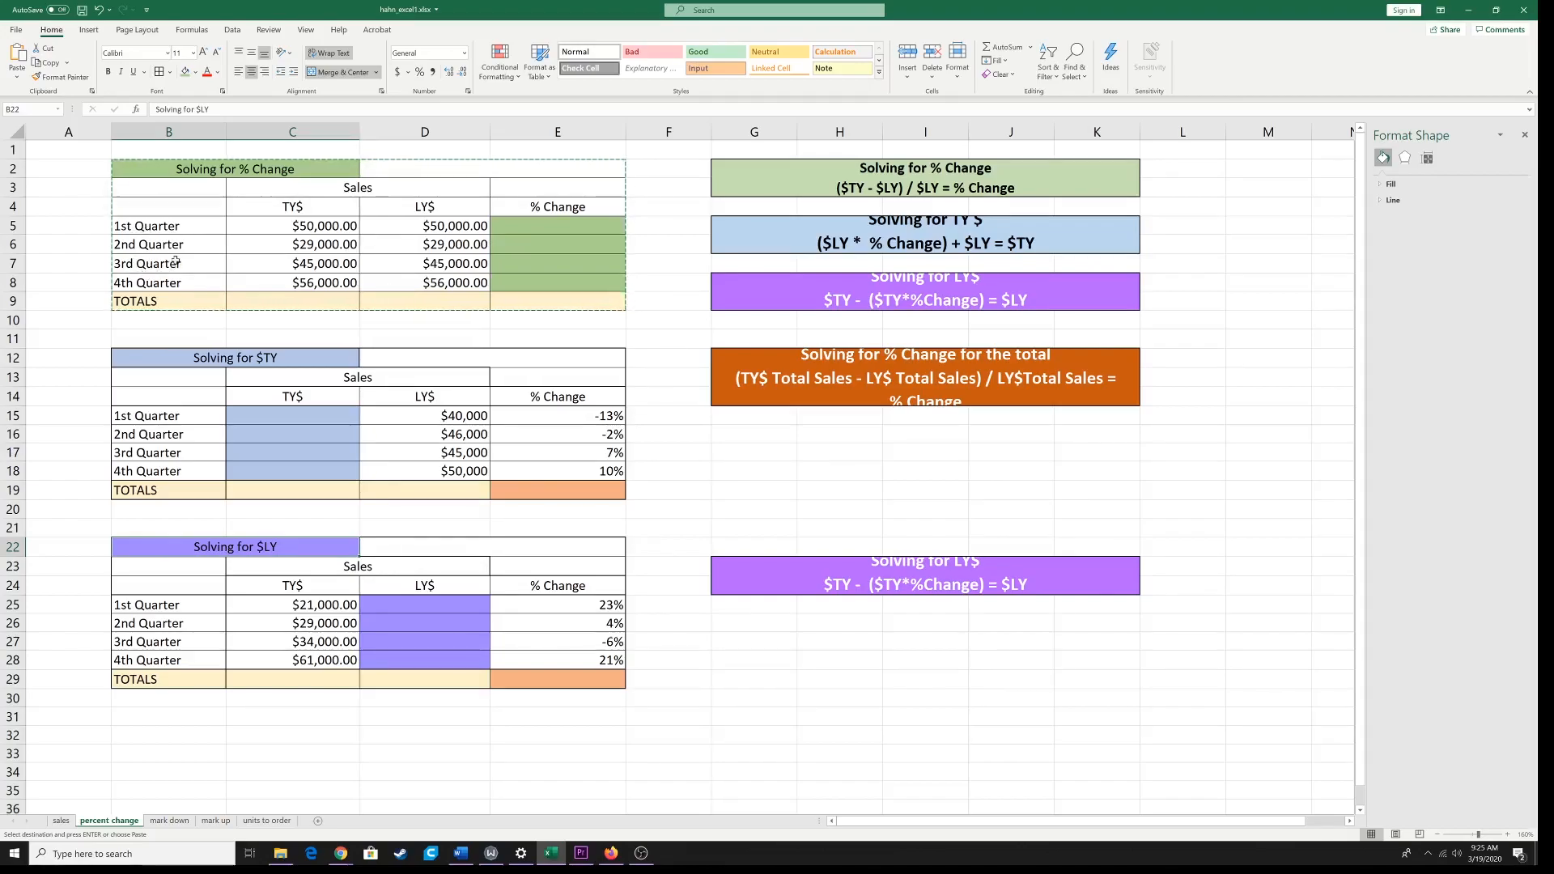
pyautogui.click(245, 171)
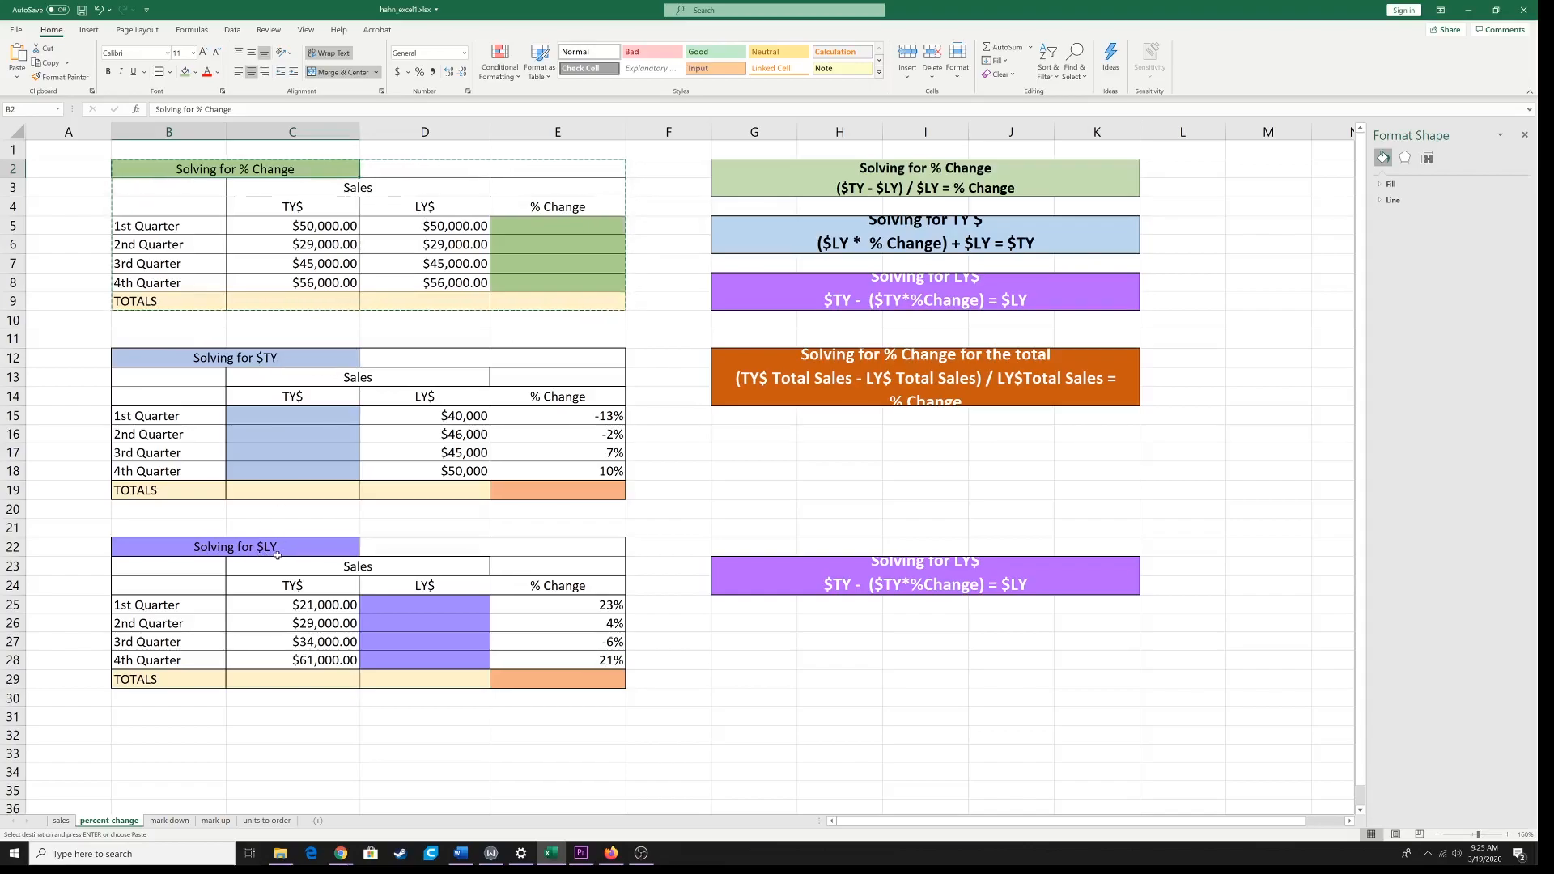
pyautogui.click(304, 414)
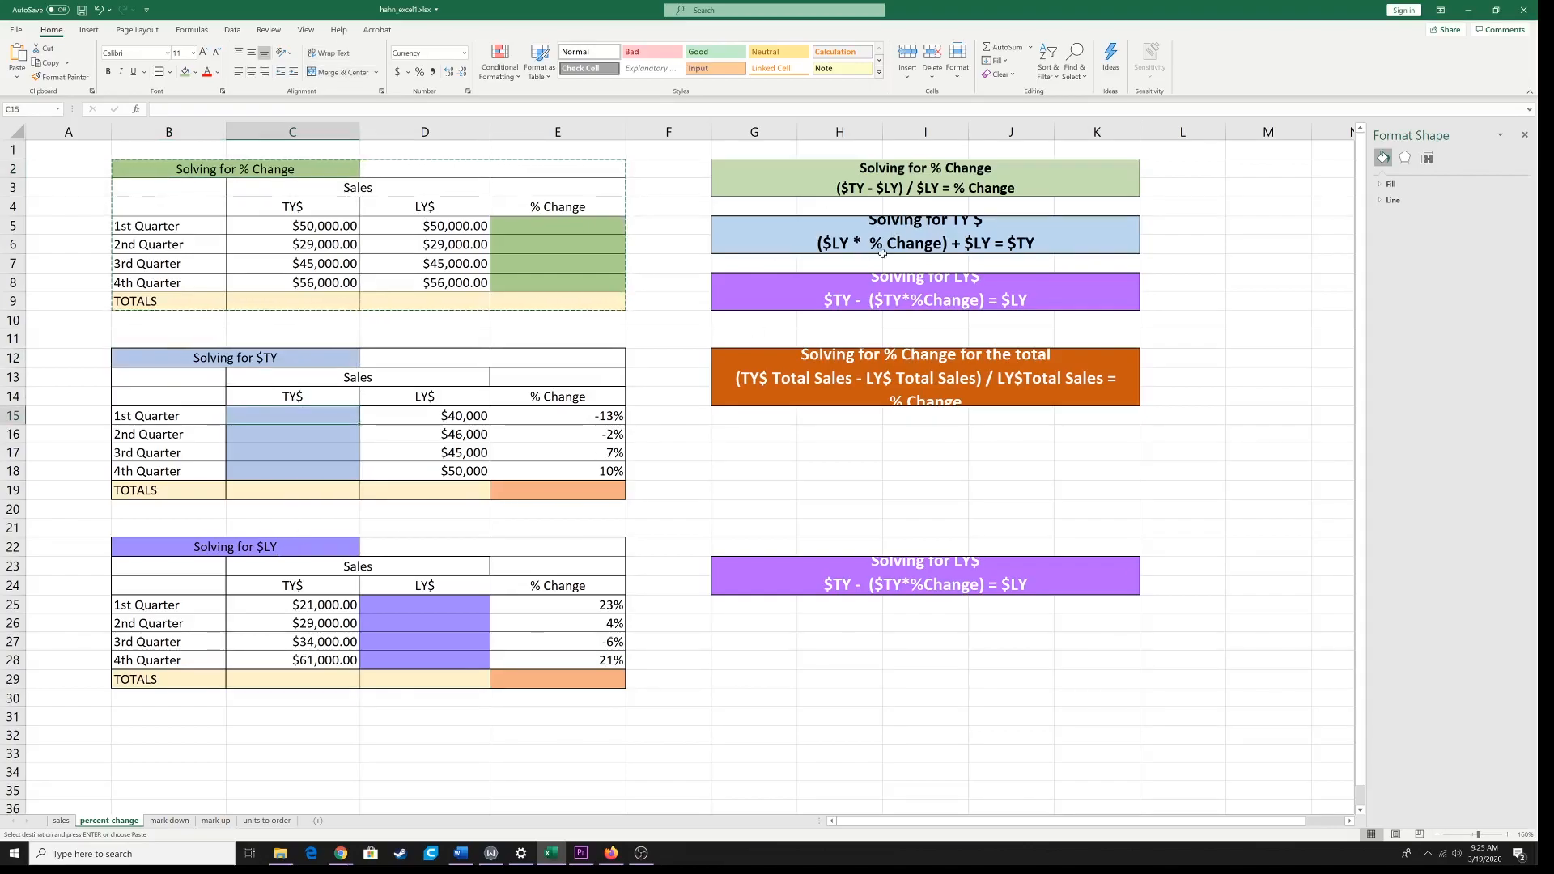
pyautogui.click(297, 360)
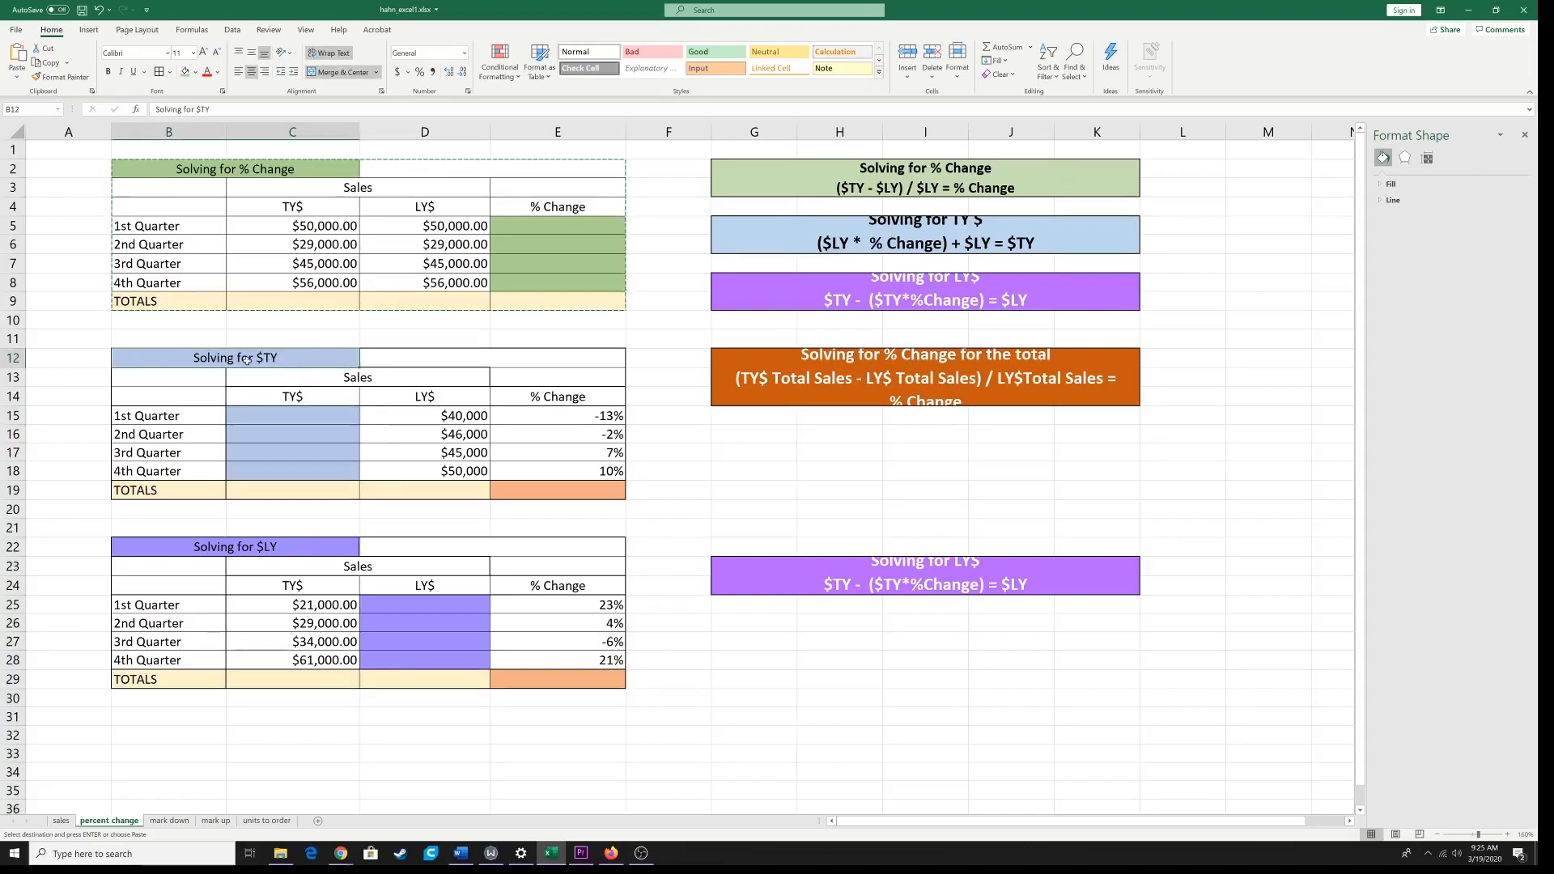
pyautogui.click(268, 549)
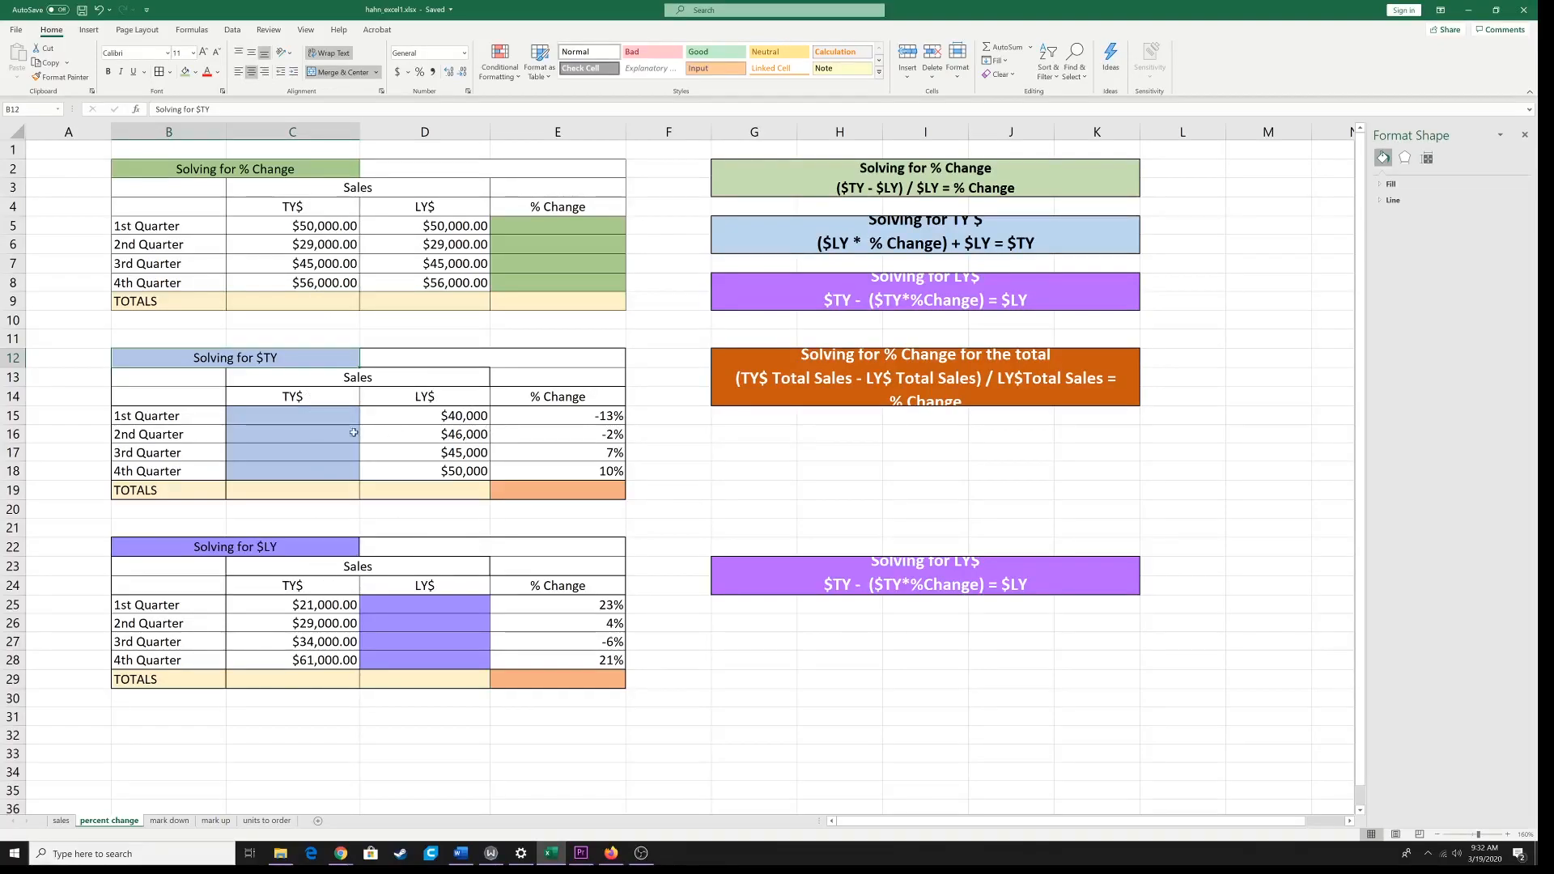
# Step: Examine the TY$, LY$ and % Change cells of the Solving for $TY and Solving for $LY tables
pyautogui.click(324, 460)
pyautogui.click(408, 433)
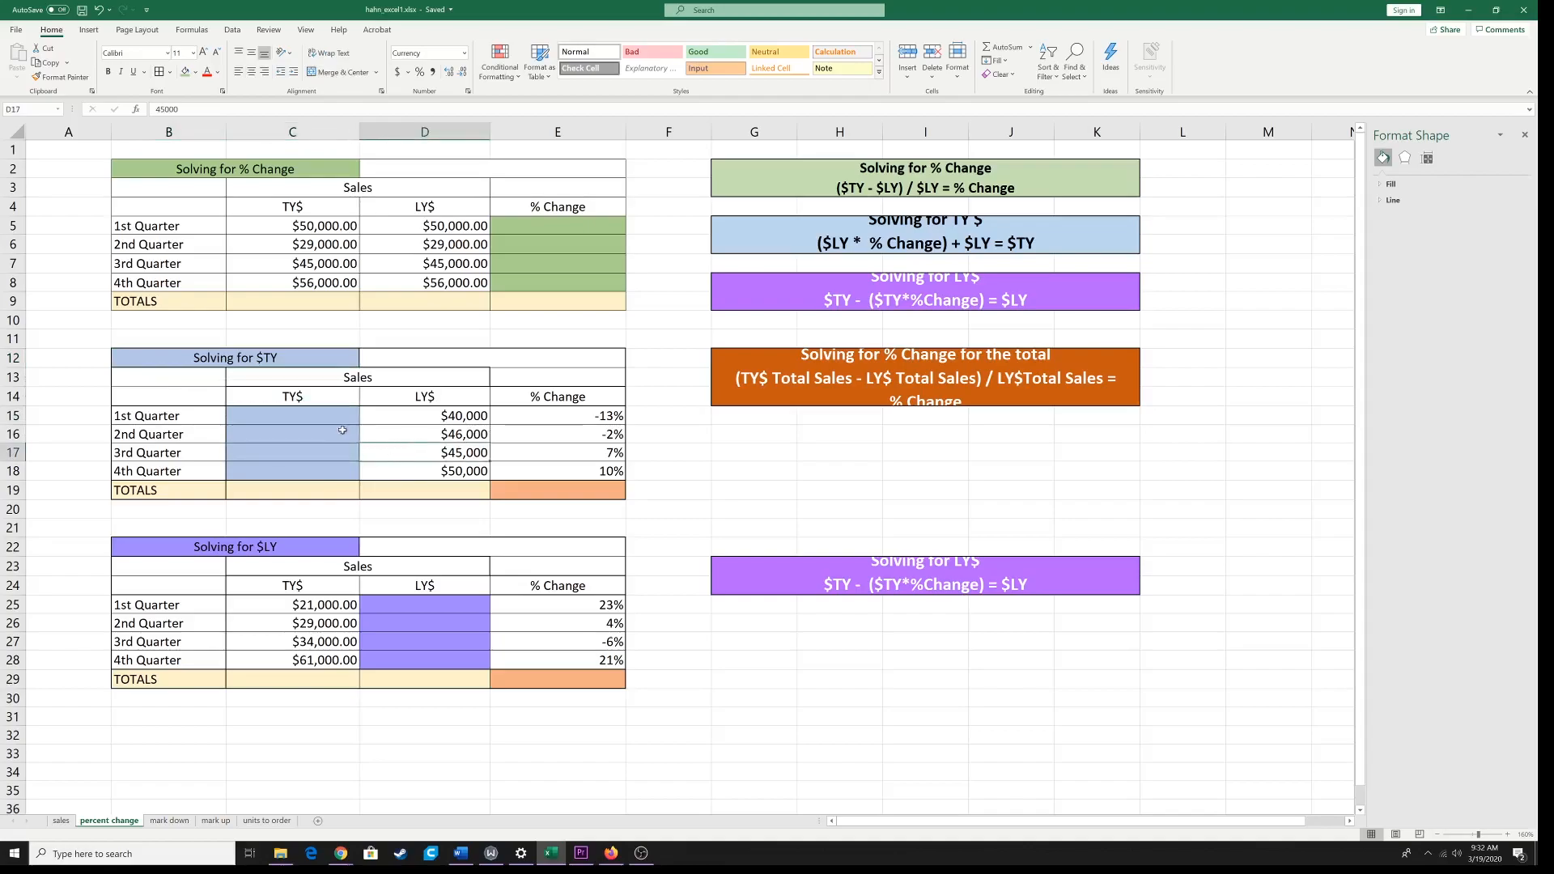
pyautogui.hotkey('ctrl', 'c')
pyautogui.click(399, 469)
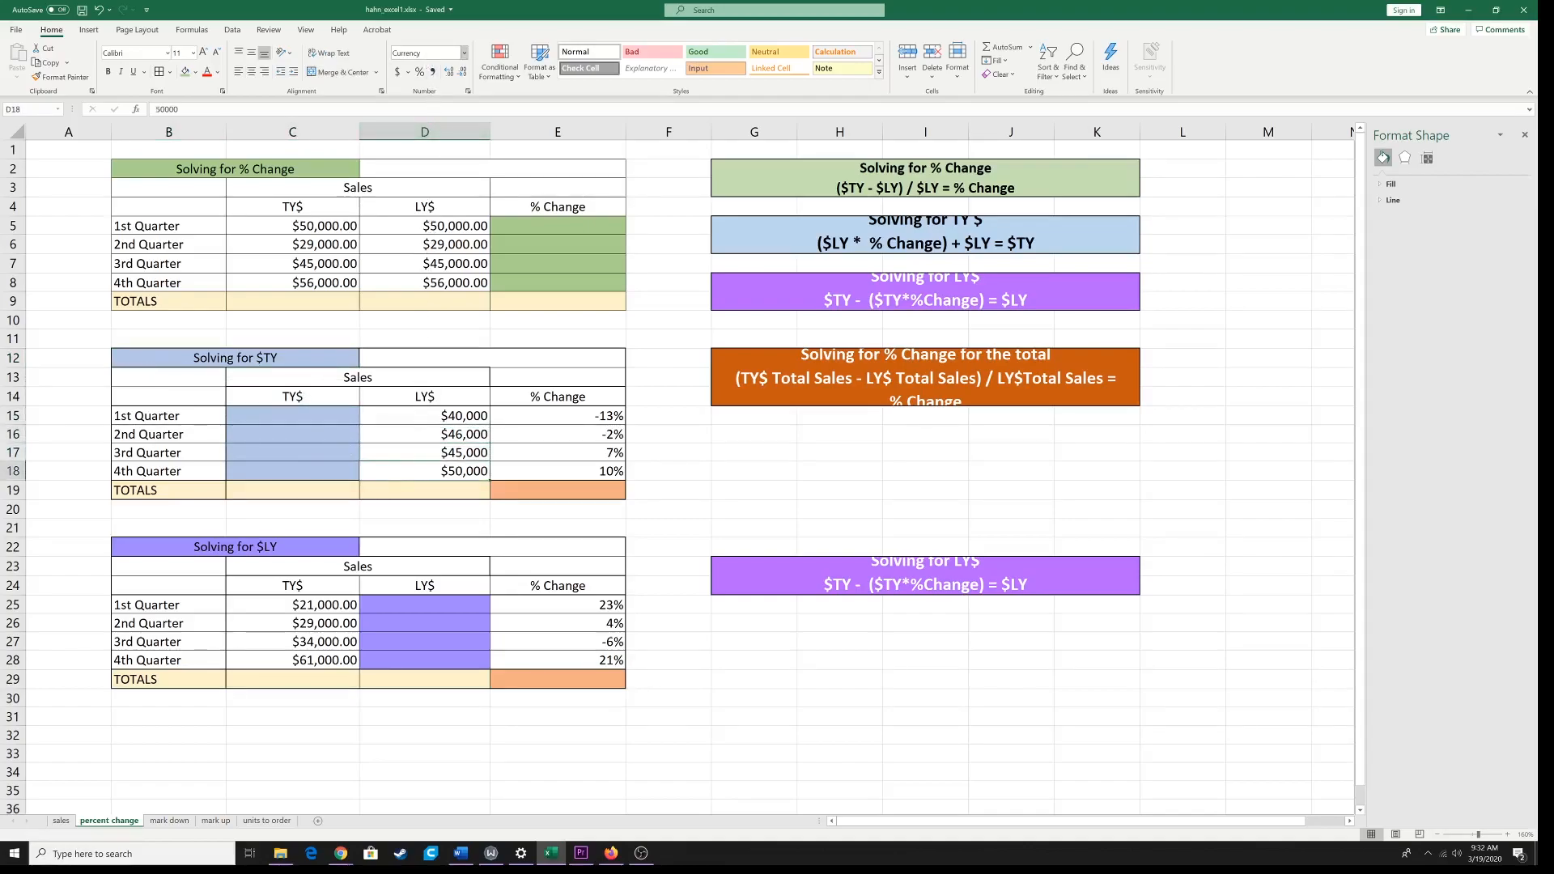
pyautogui.click(408, 644)
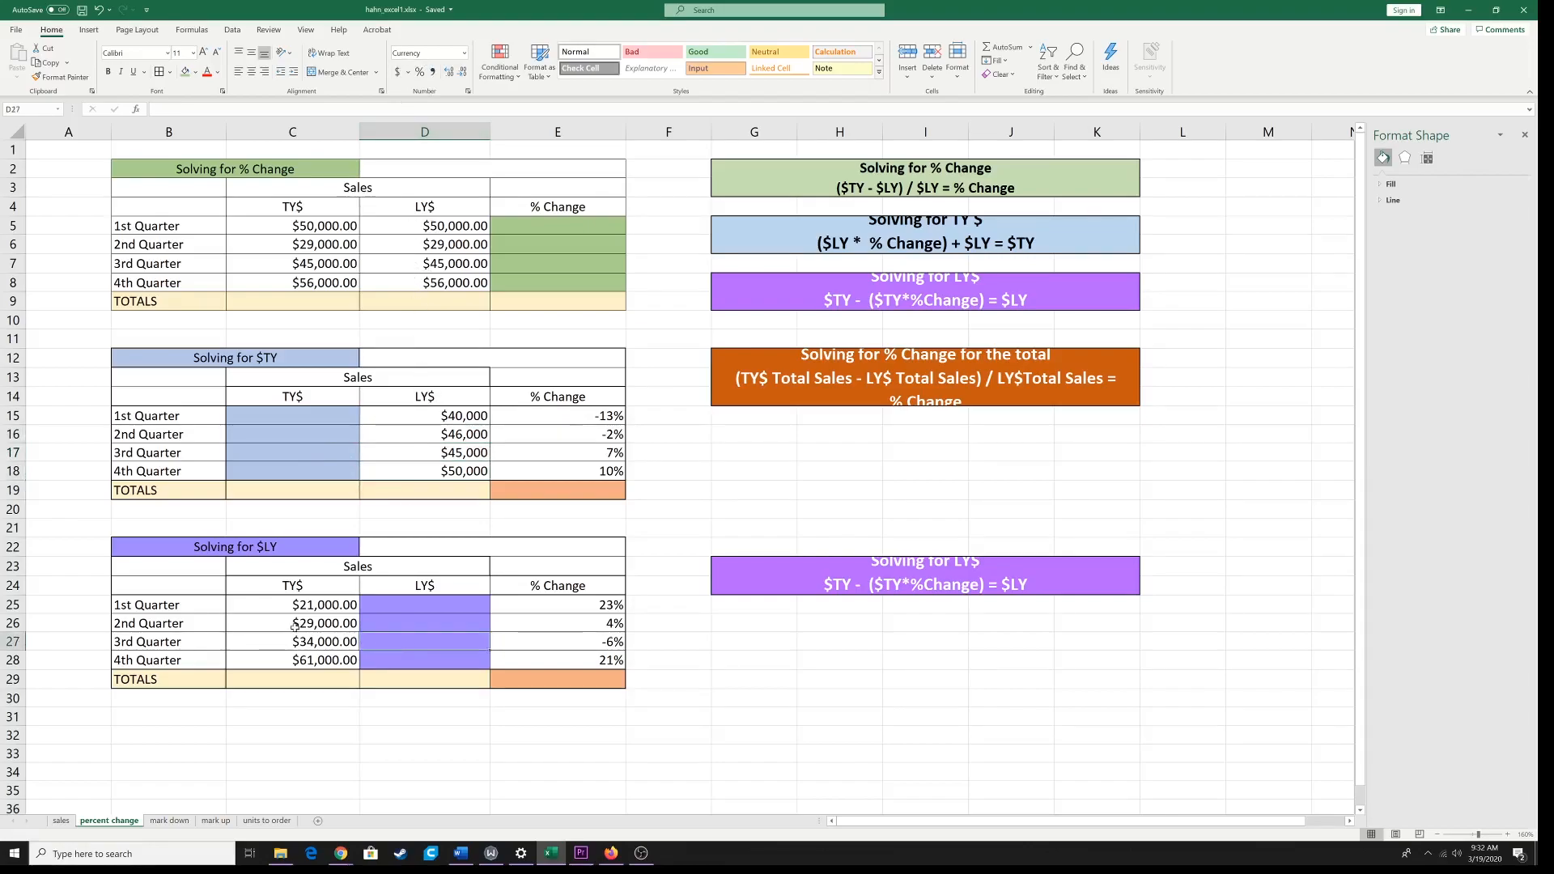
pyautogui.click(412, 442)
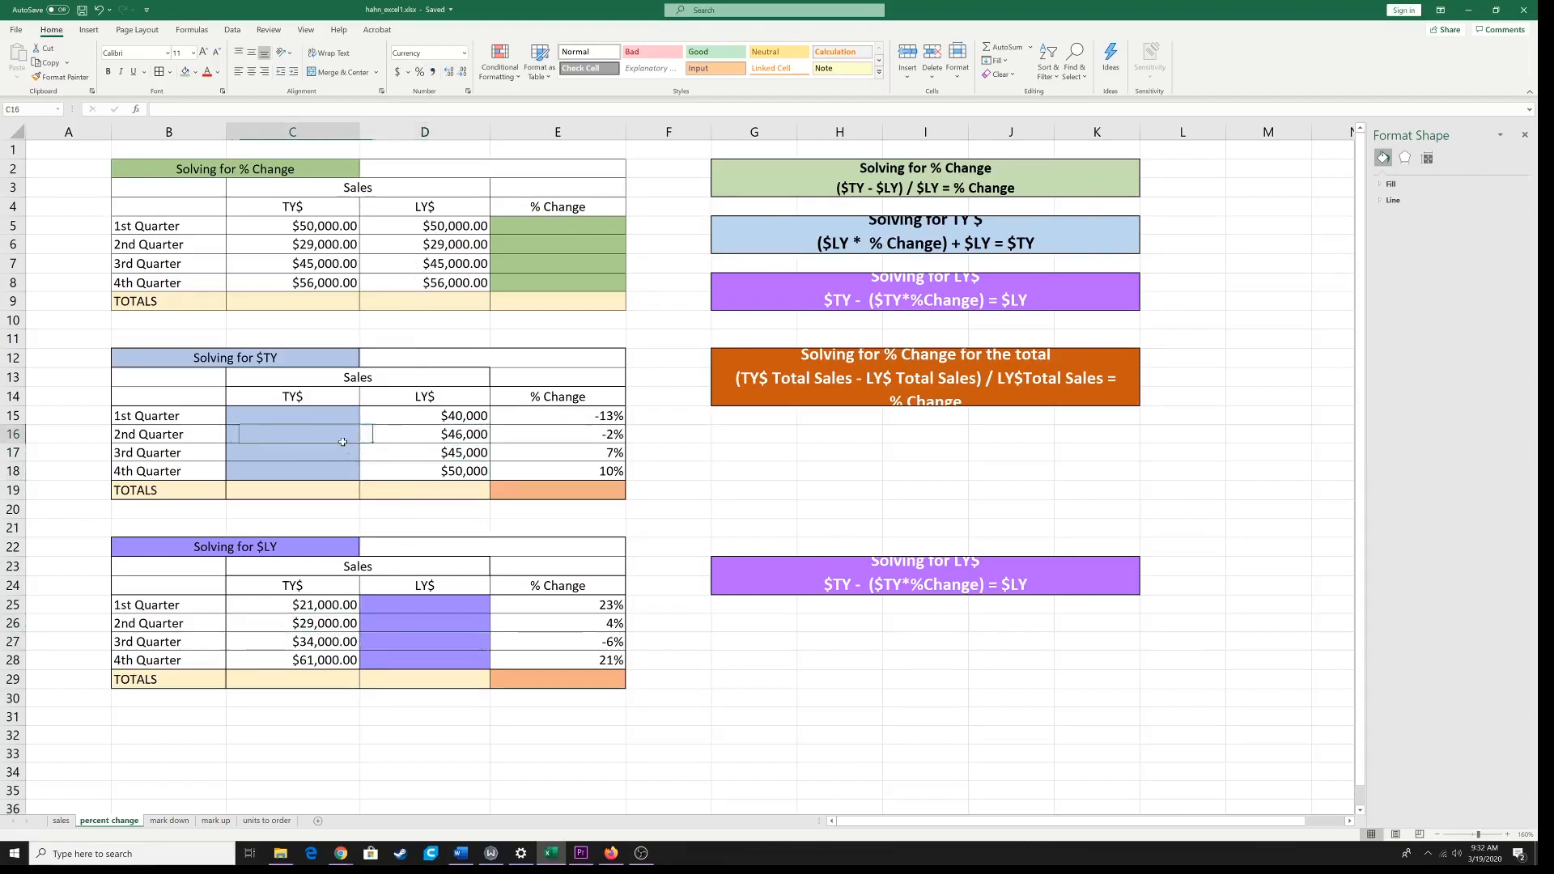
pyautogui.click(557, 416)
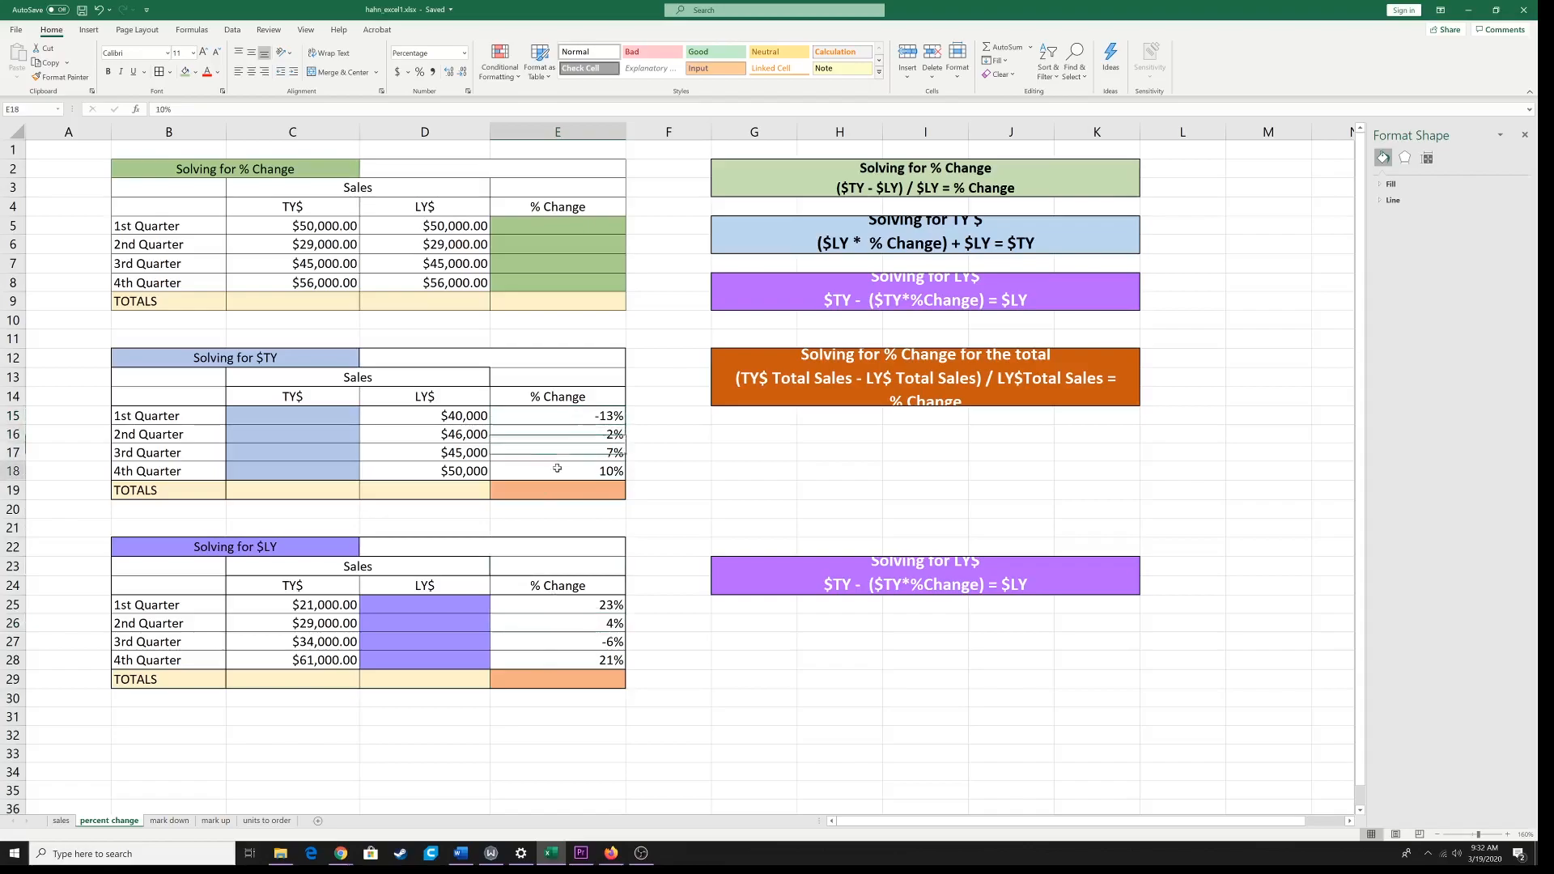
pyautogui.moveTo(567, 623)
pyautogui.mouseDown()
pyautogui.moveTo(567, 641)
pyautogui.moveTo(567, 606)
pyautogui.mouseUp()
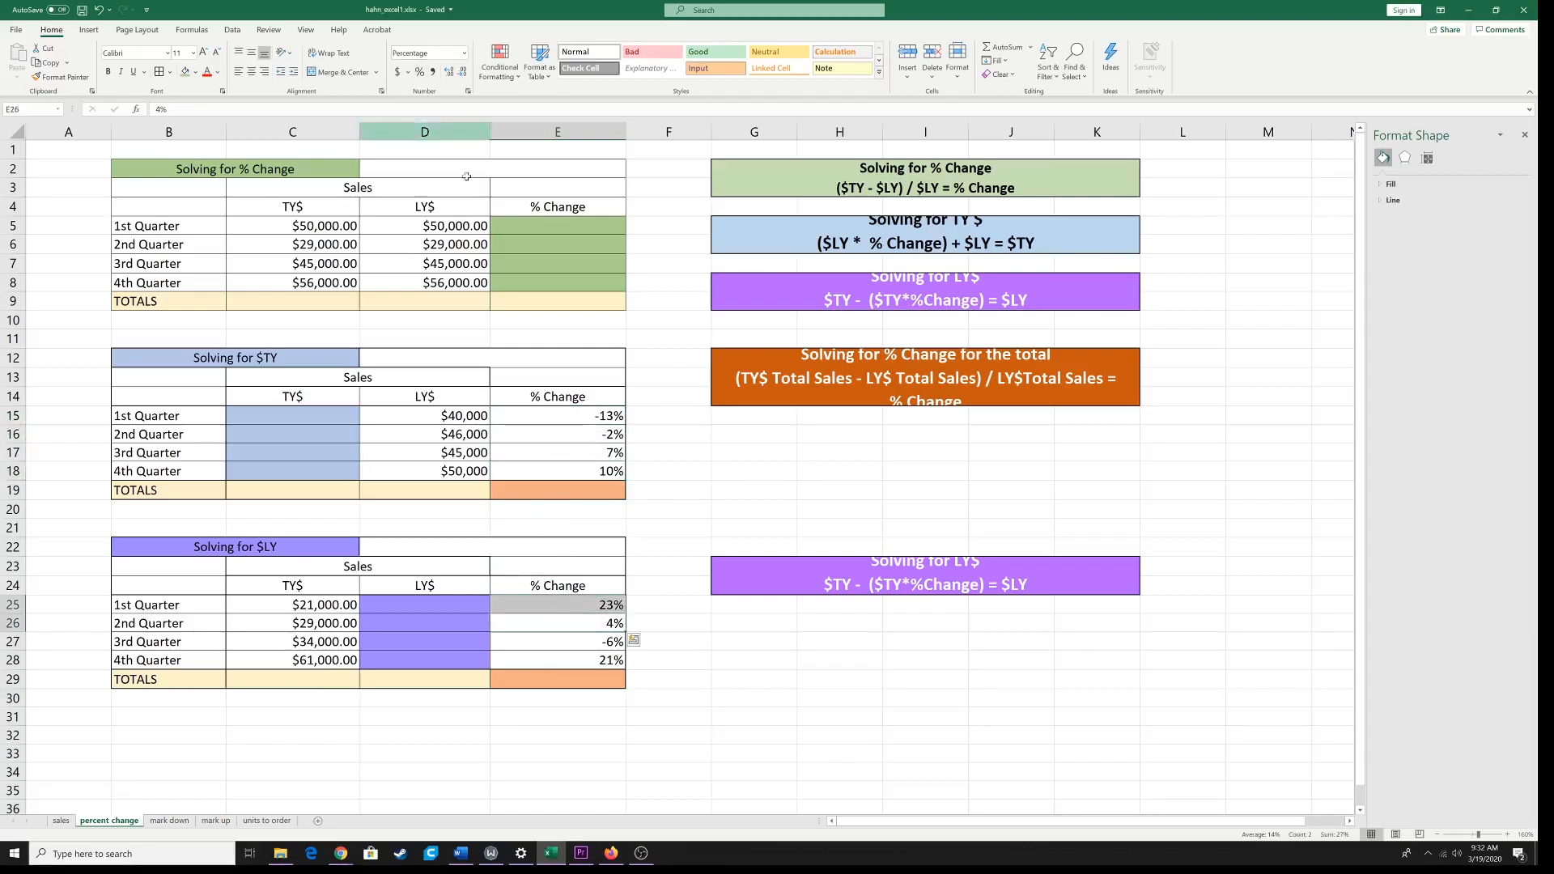
pyautogui.click(555, 658)
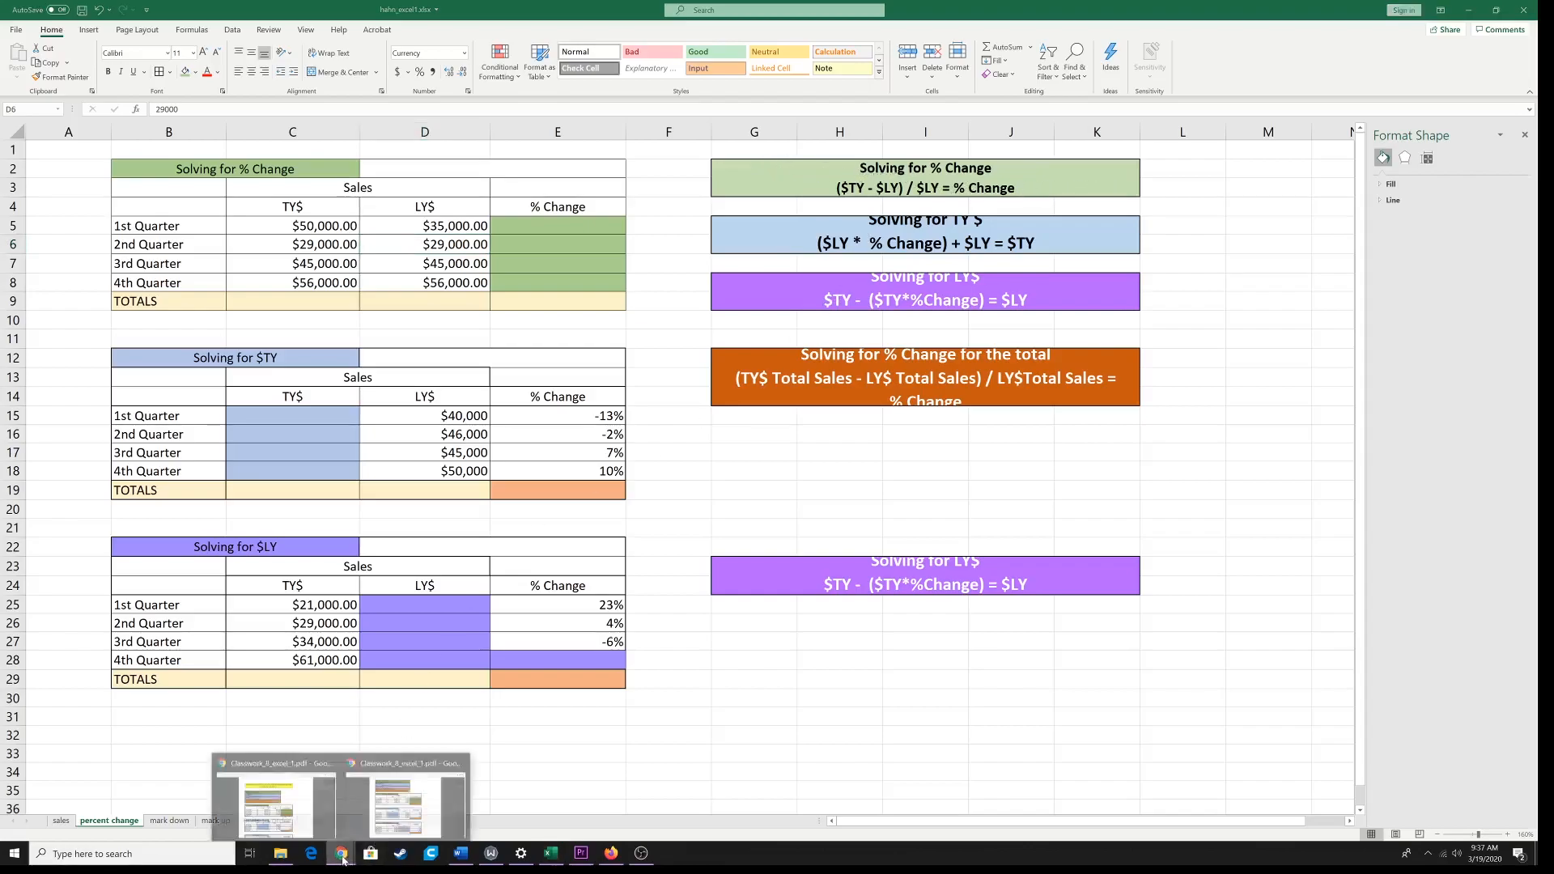
# Step: Switch to Classwork_8_excel_1.pdf in Chrome to consult the LY$ amounts of the Solving for % Change table
pyautogui.click(296, 810)
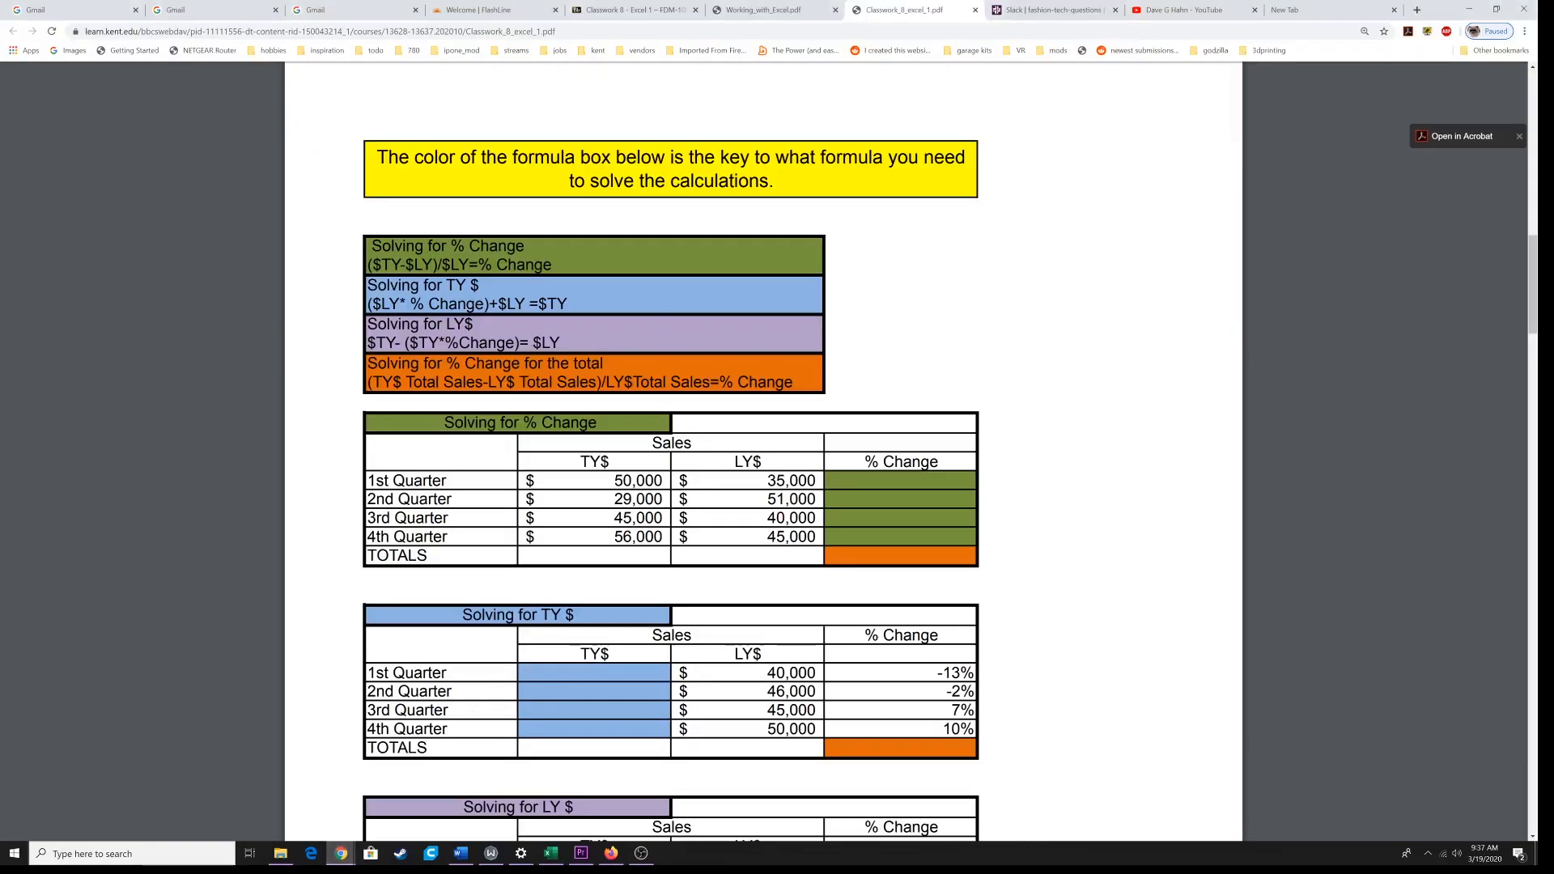
# Step: Highlight the Solving for % Change formula in the PDF and switch back to the percent change sheet in Excel
pyautogui.moveTo(552, 267); pyautogui.dragTo(368, 247)
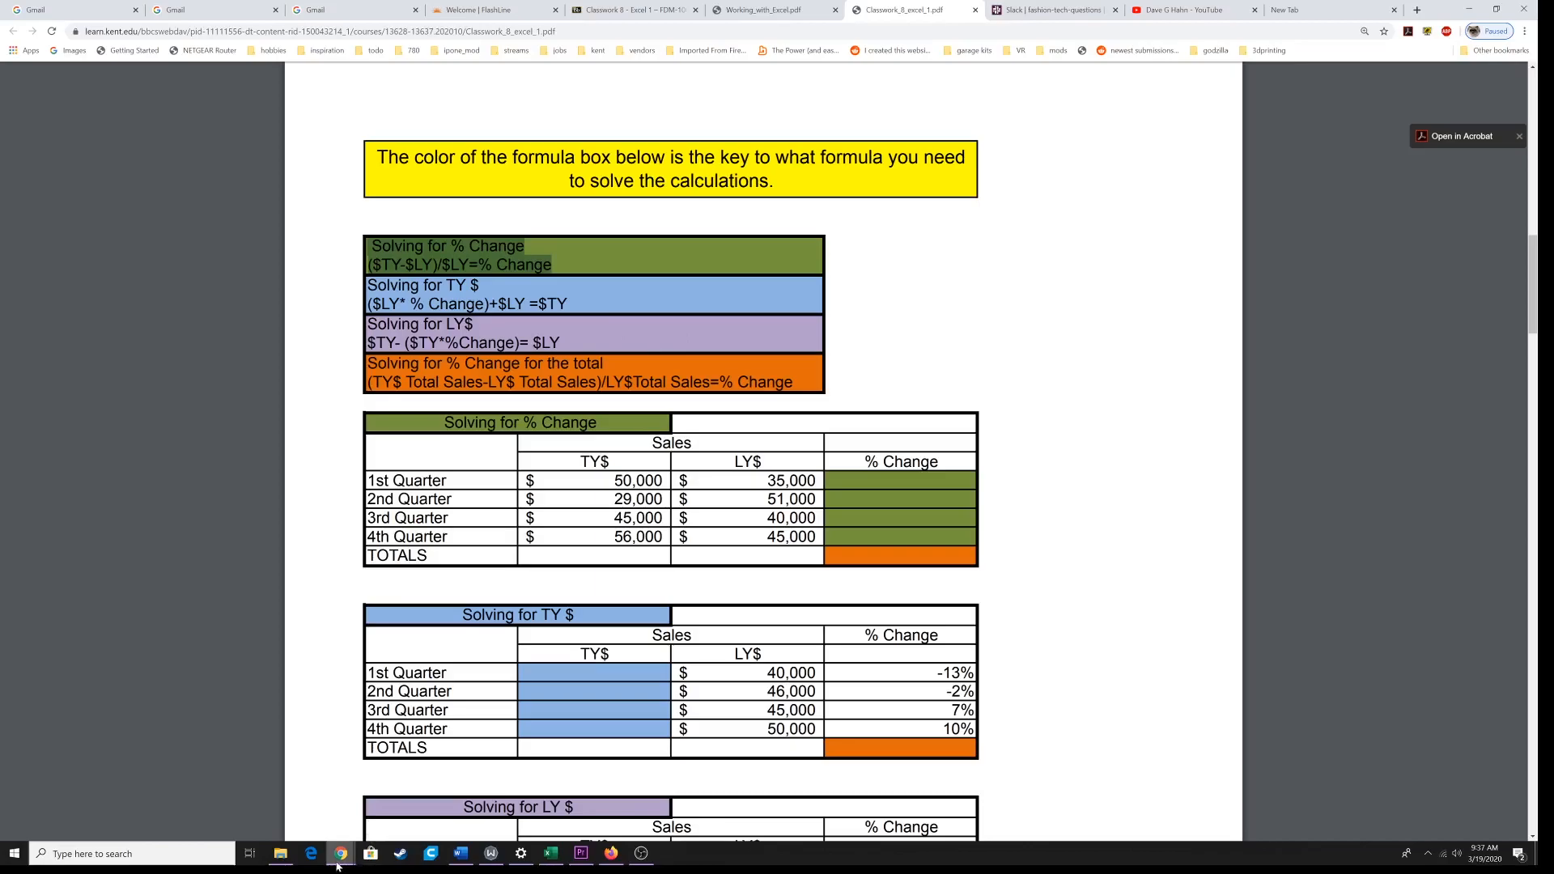
pyautogui.click(550, 854)
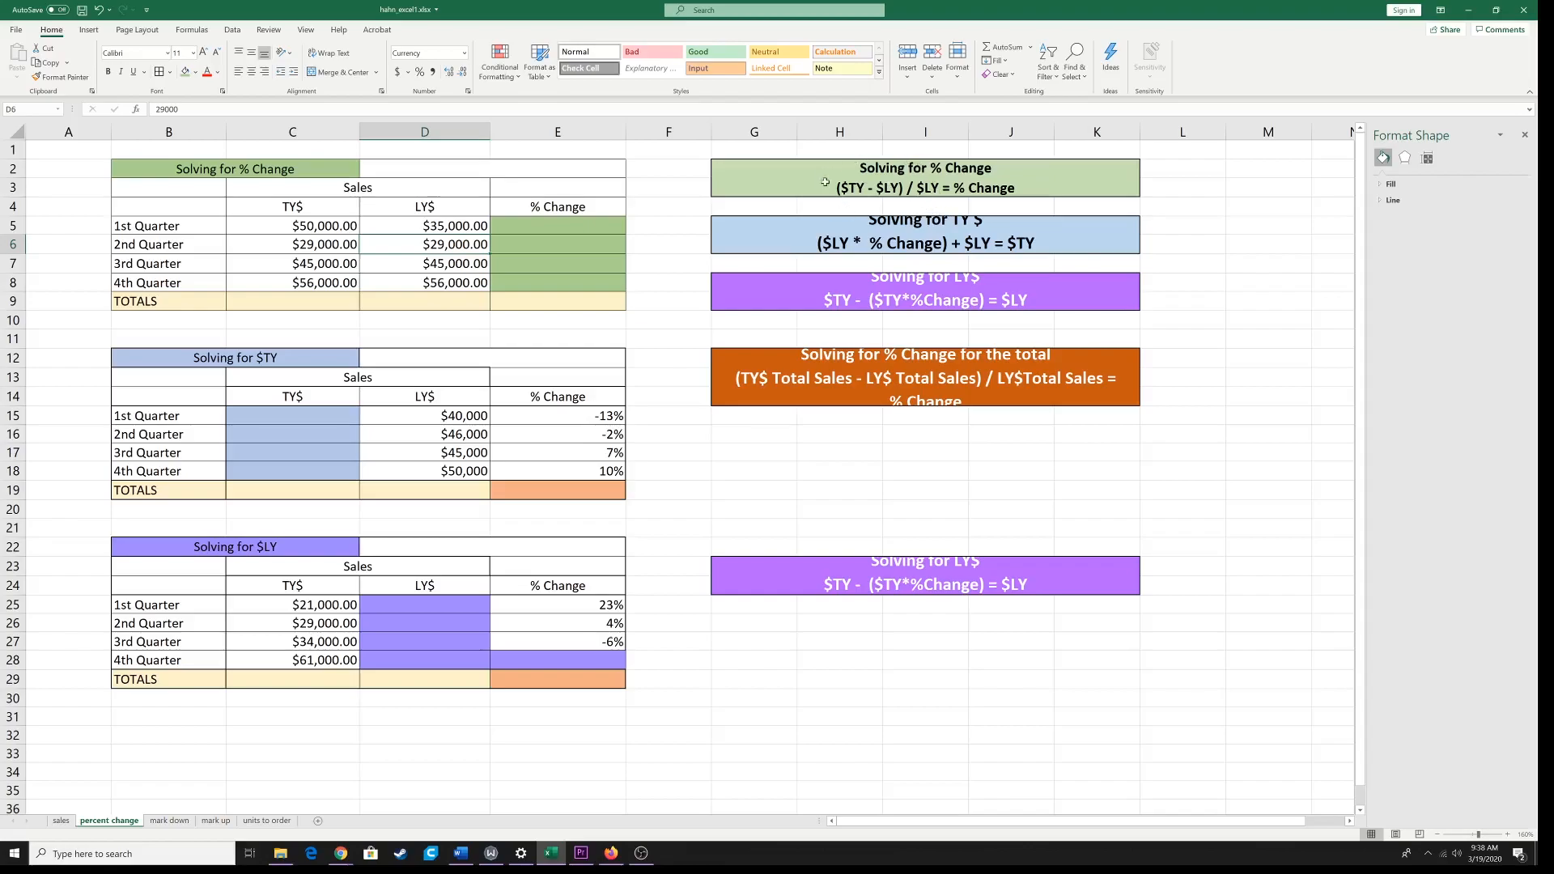
# Step: Calculate the 1st Quarter % Change in E5 with =(C5-D5)/D5 and fill the formula down through E8
pyautogui.doubleClick(547, 227)
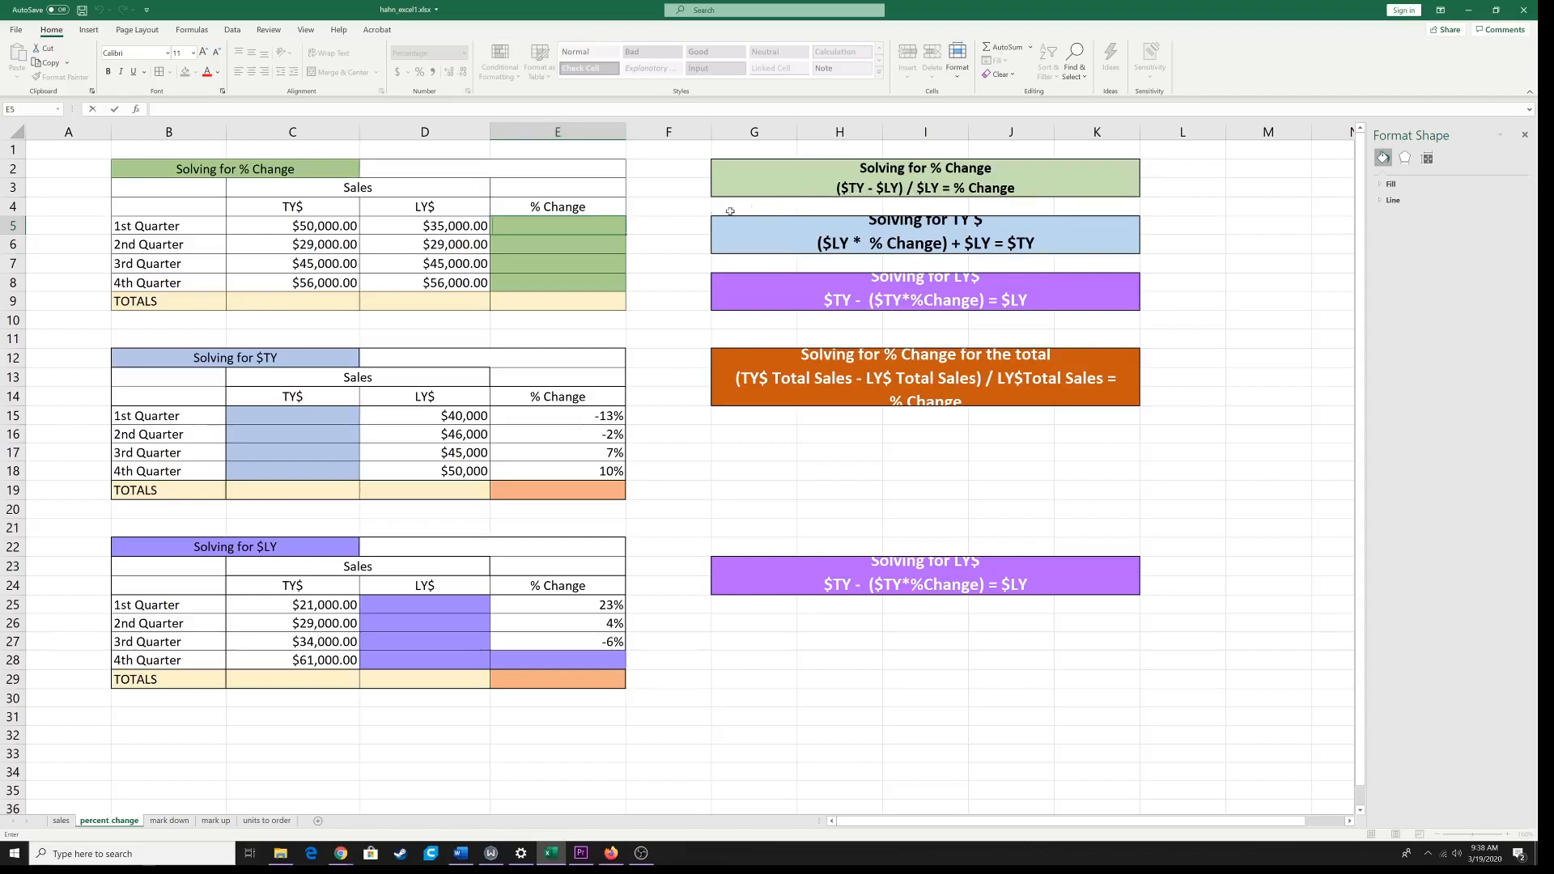
pyautogui.write('=(')
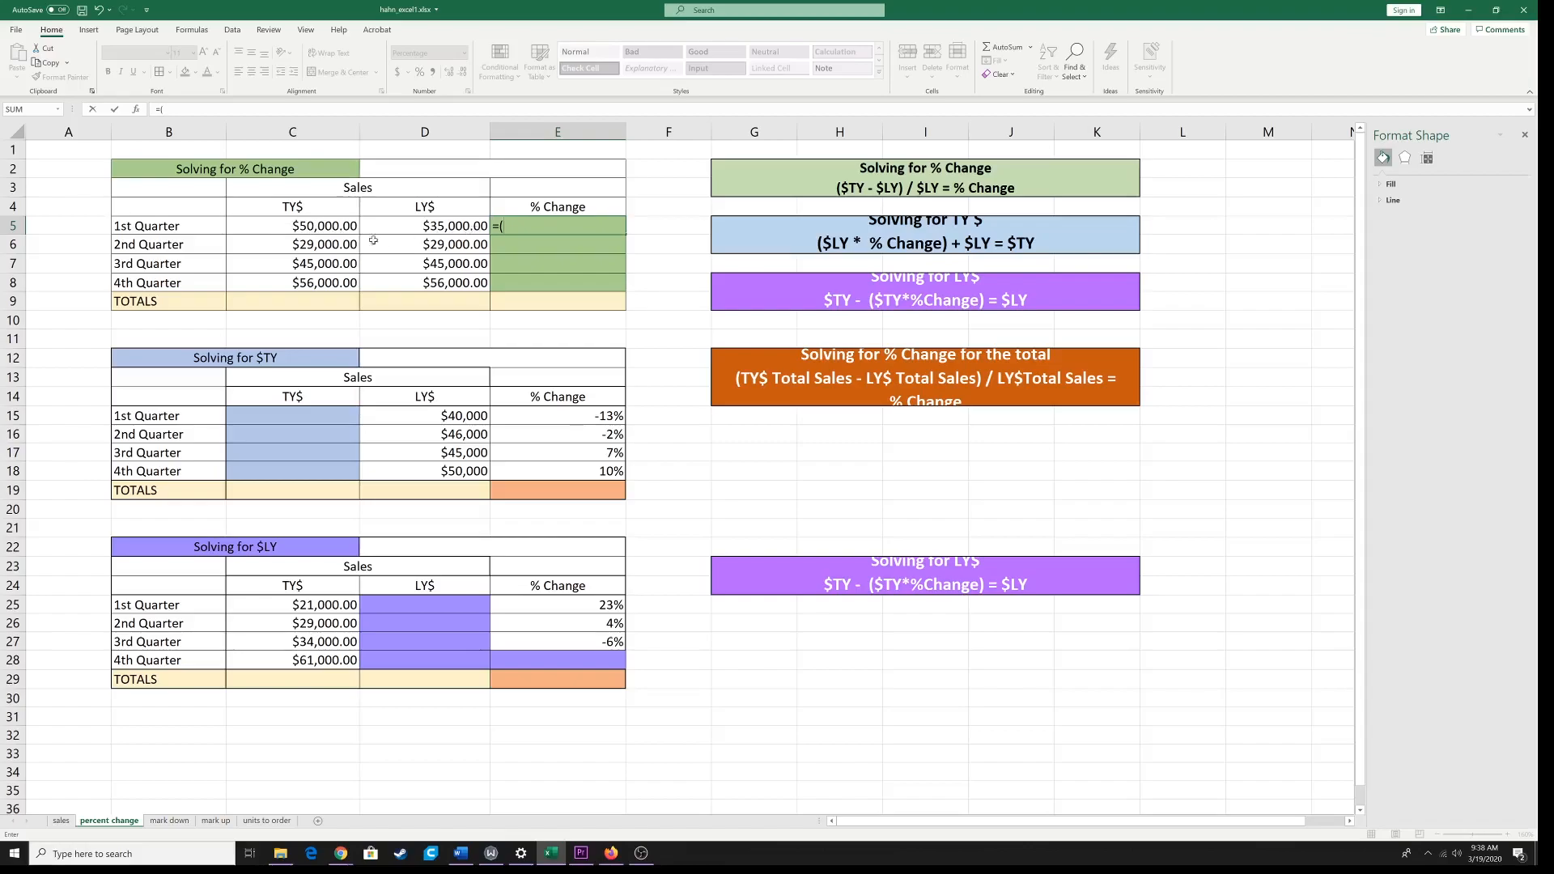
pyautogui.click(310, 228)
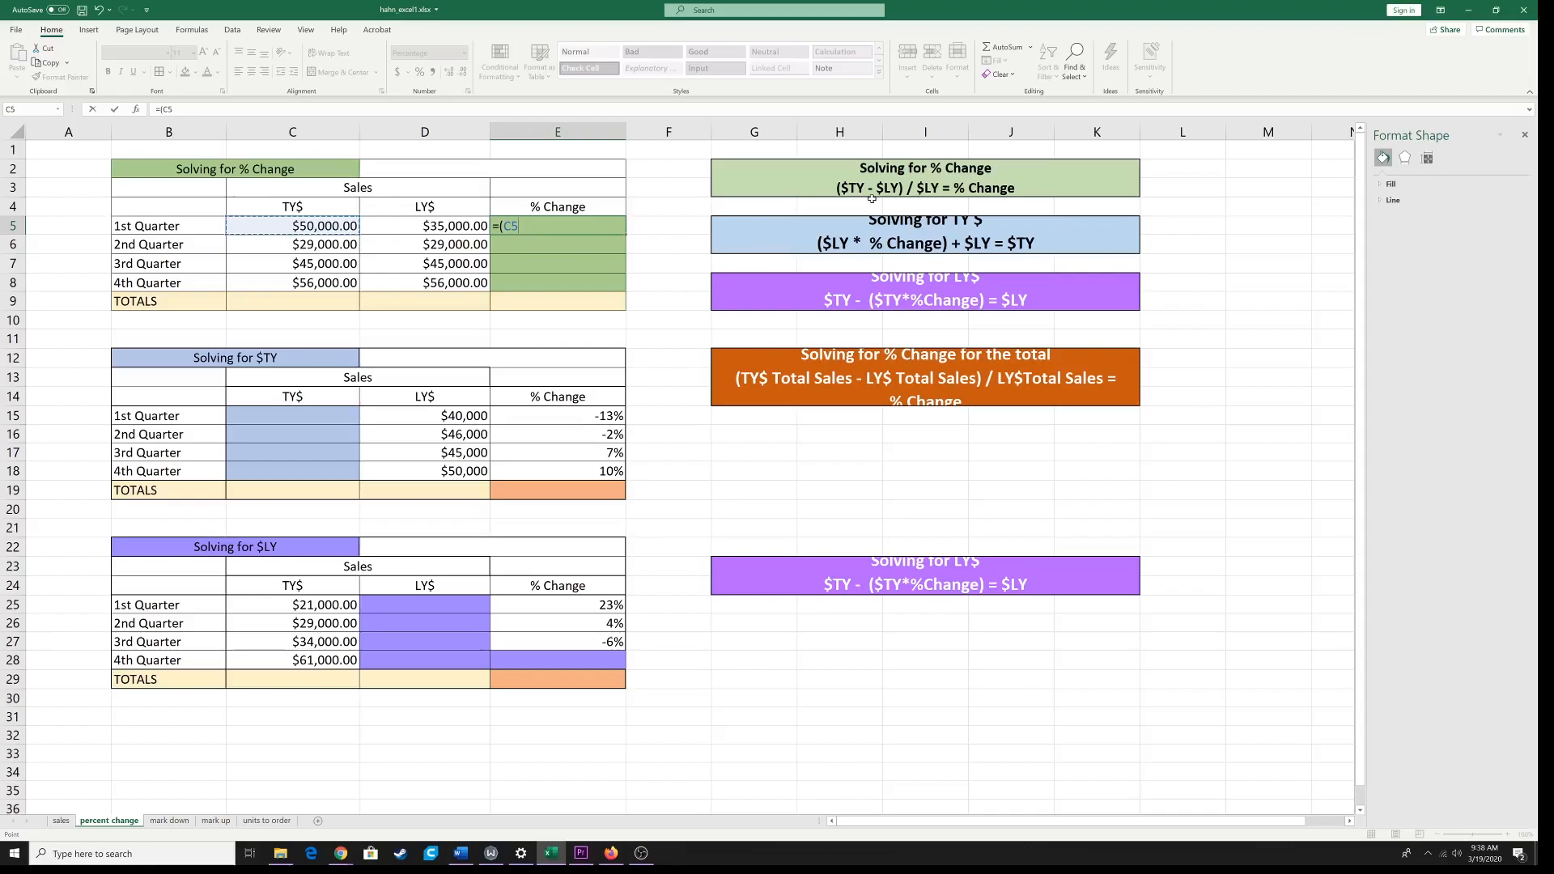
pyautogui.write('-')
pyautogui.click(454, 227)
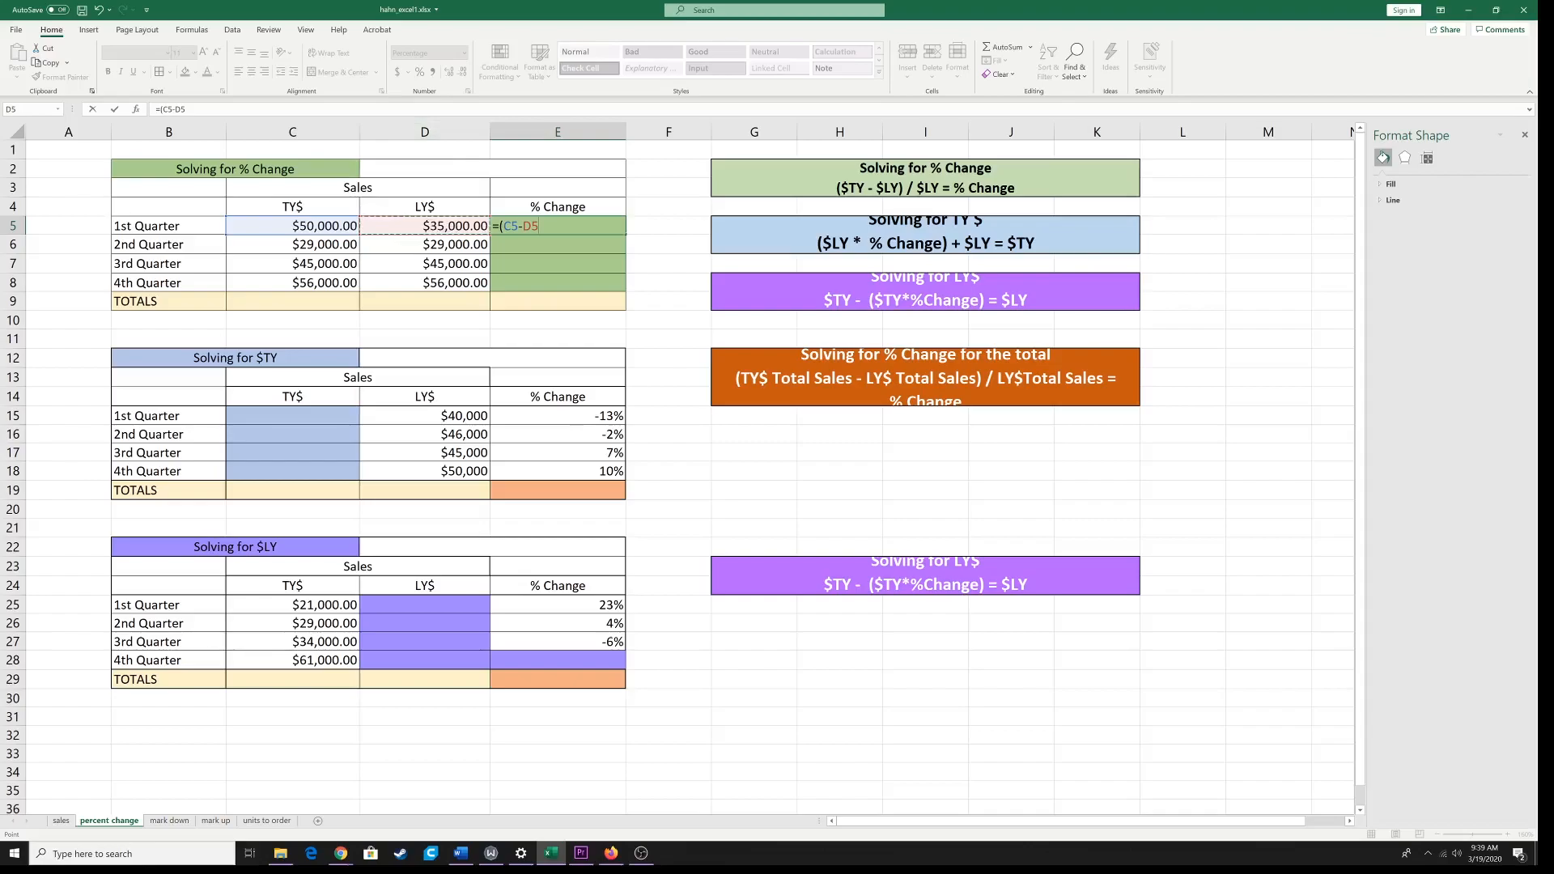
pyautogui.write(')/')
pyautogui.click(421, 228)
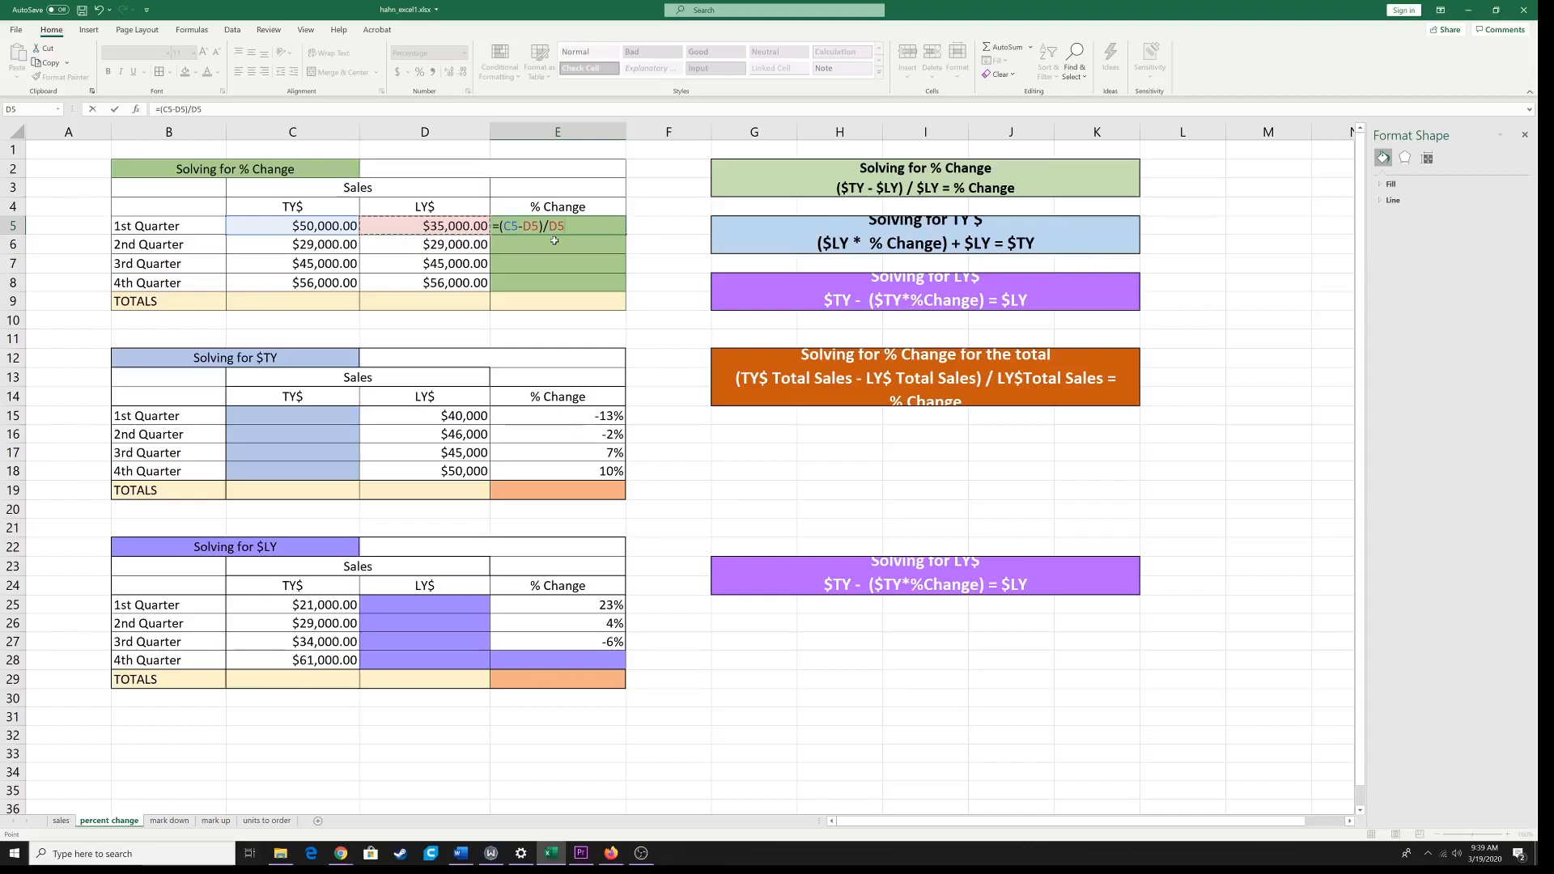
pyautogui.press('Return')
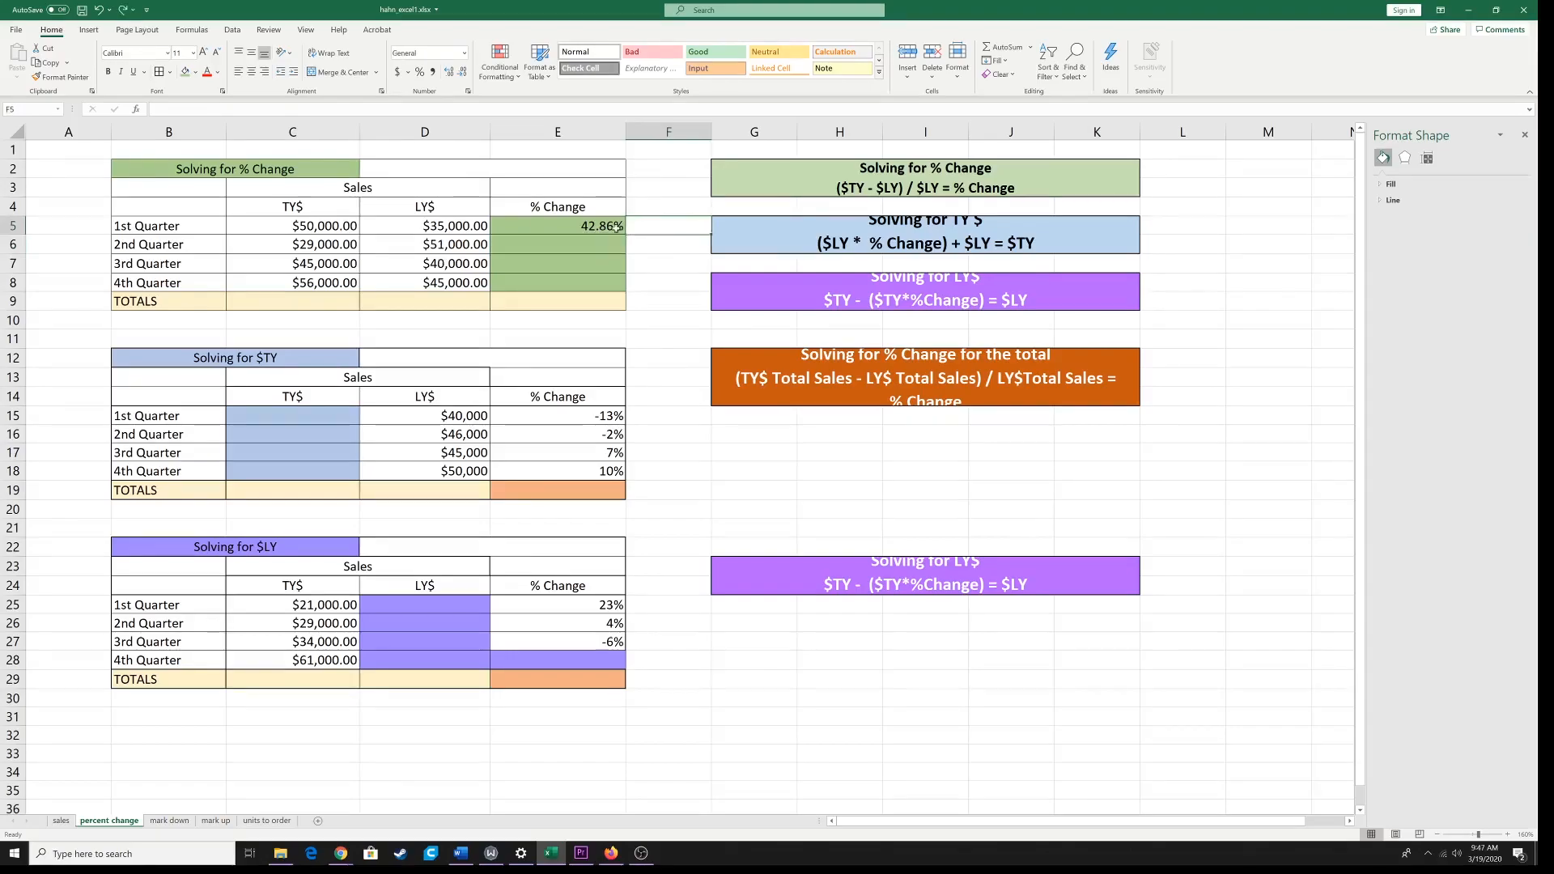
pyautogui.click(566, 228)
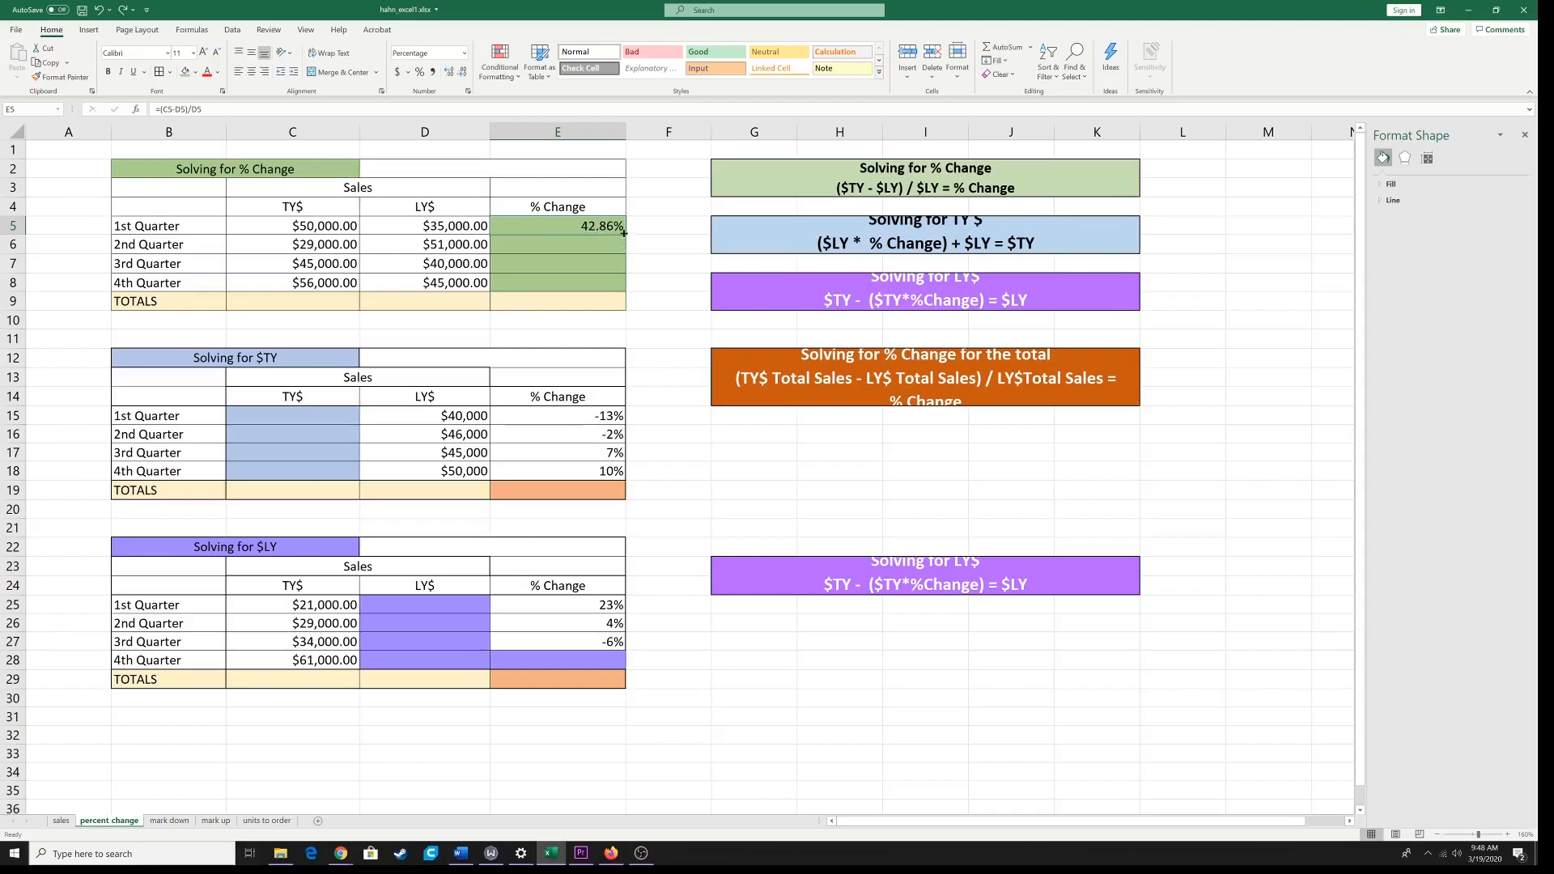
pyautogui.moveTo(624, 233); pyautogui.dragTo(624, 290)
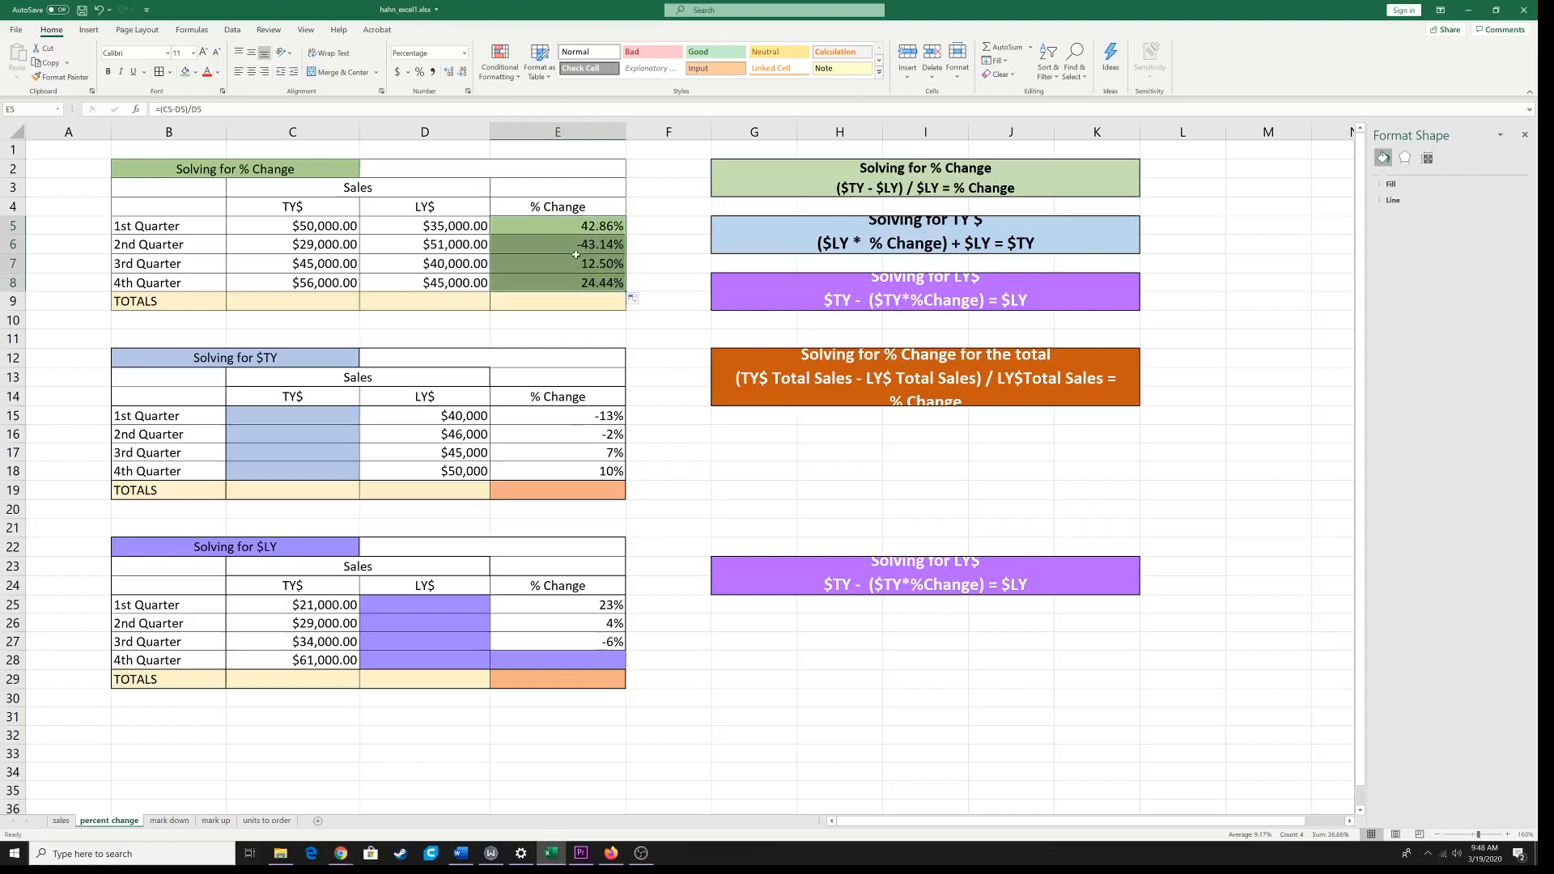
# Step: Total the TY$ column in C9 with =SUM(C5:C8) and fill the formula across to the LY$ total in D9
pyautogui.click(305, 303)
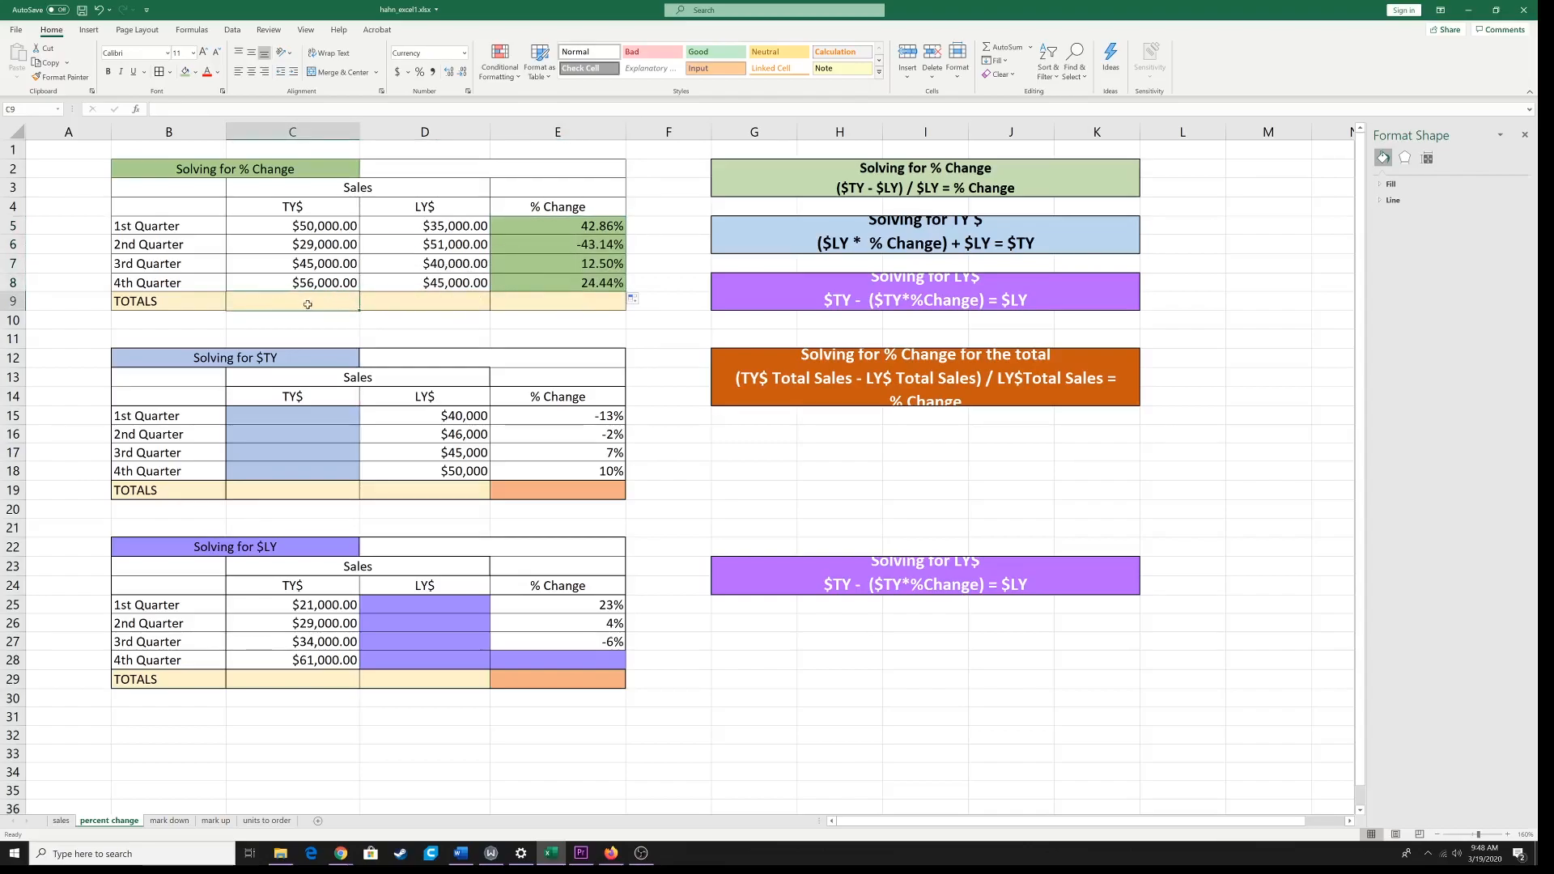
pyautogui.click(997, 48)
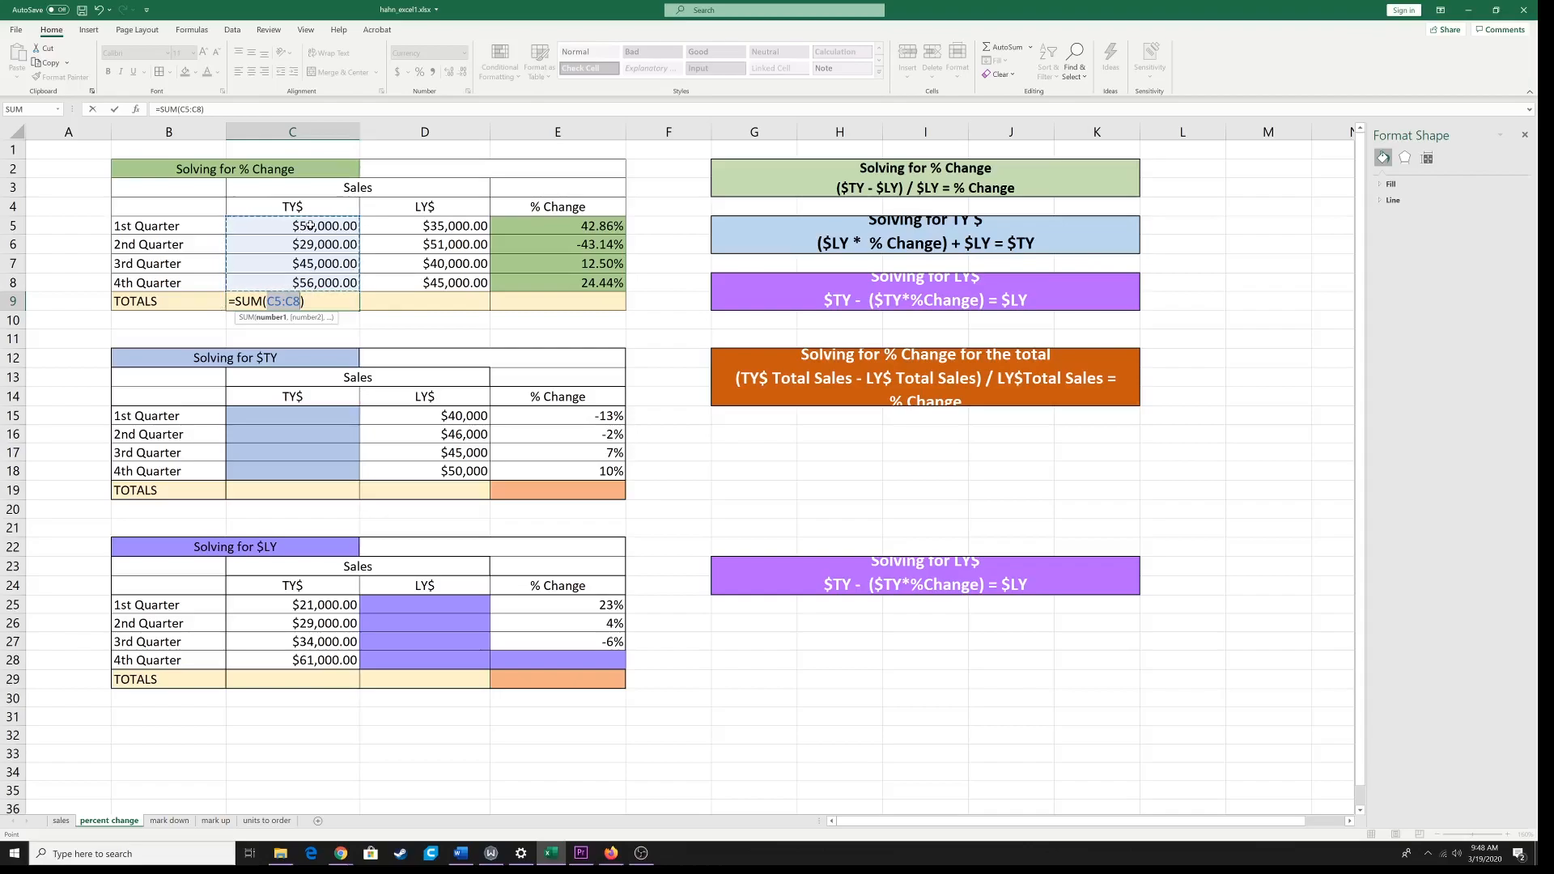
pyautogui.press('Return')
pyautogui.click(335, 303)
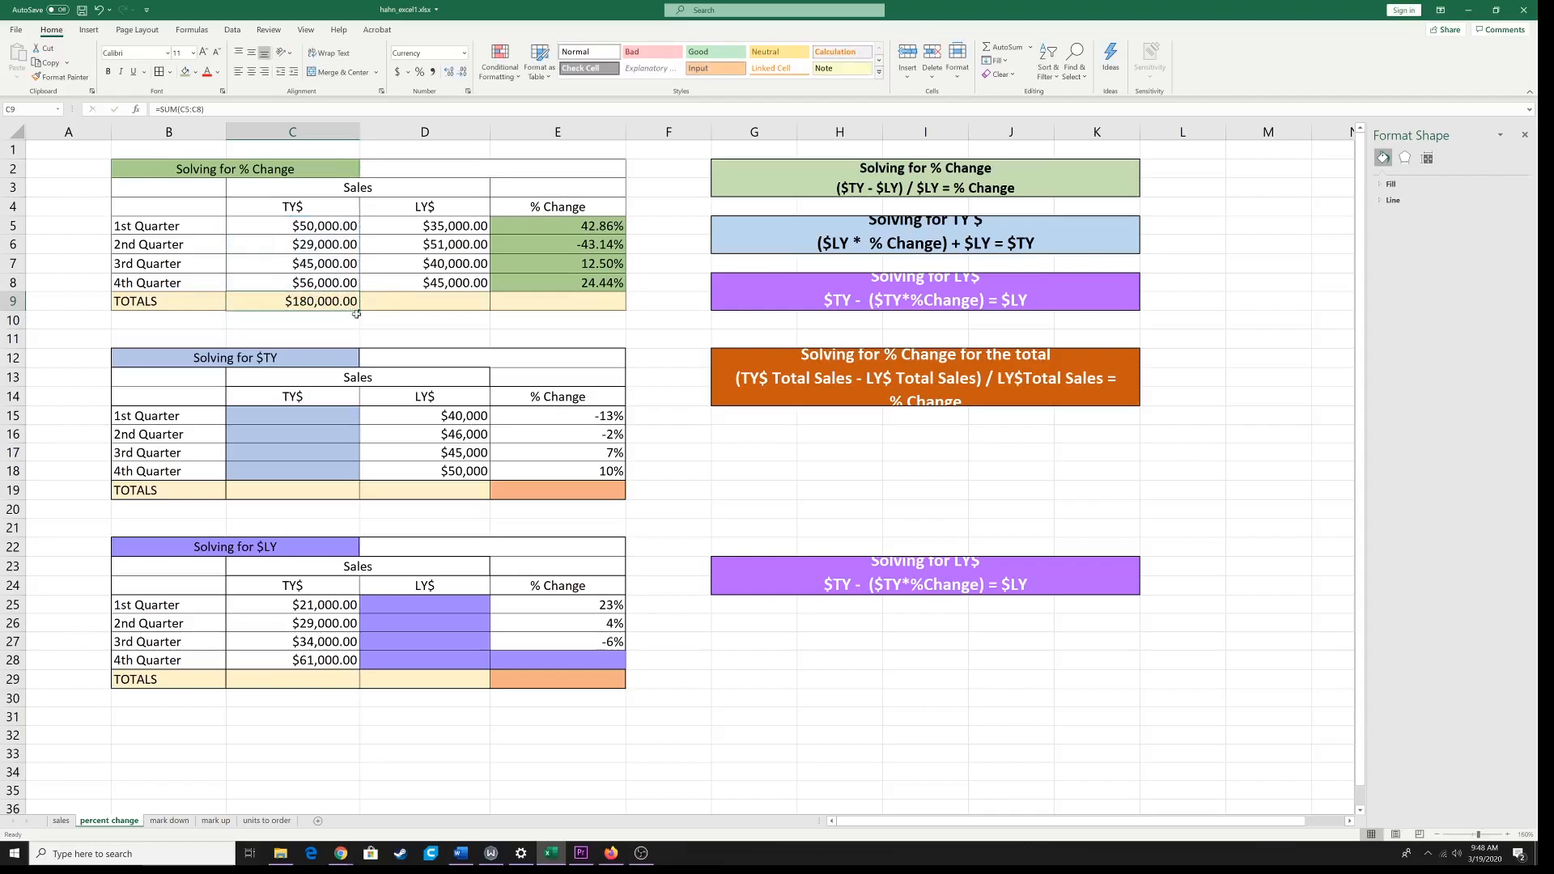
pyautogui.moveTo(358, 310); pyautogui.dragTo(447, 313)
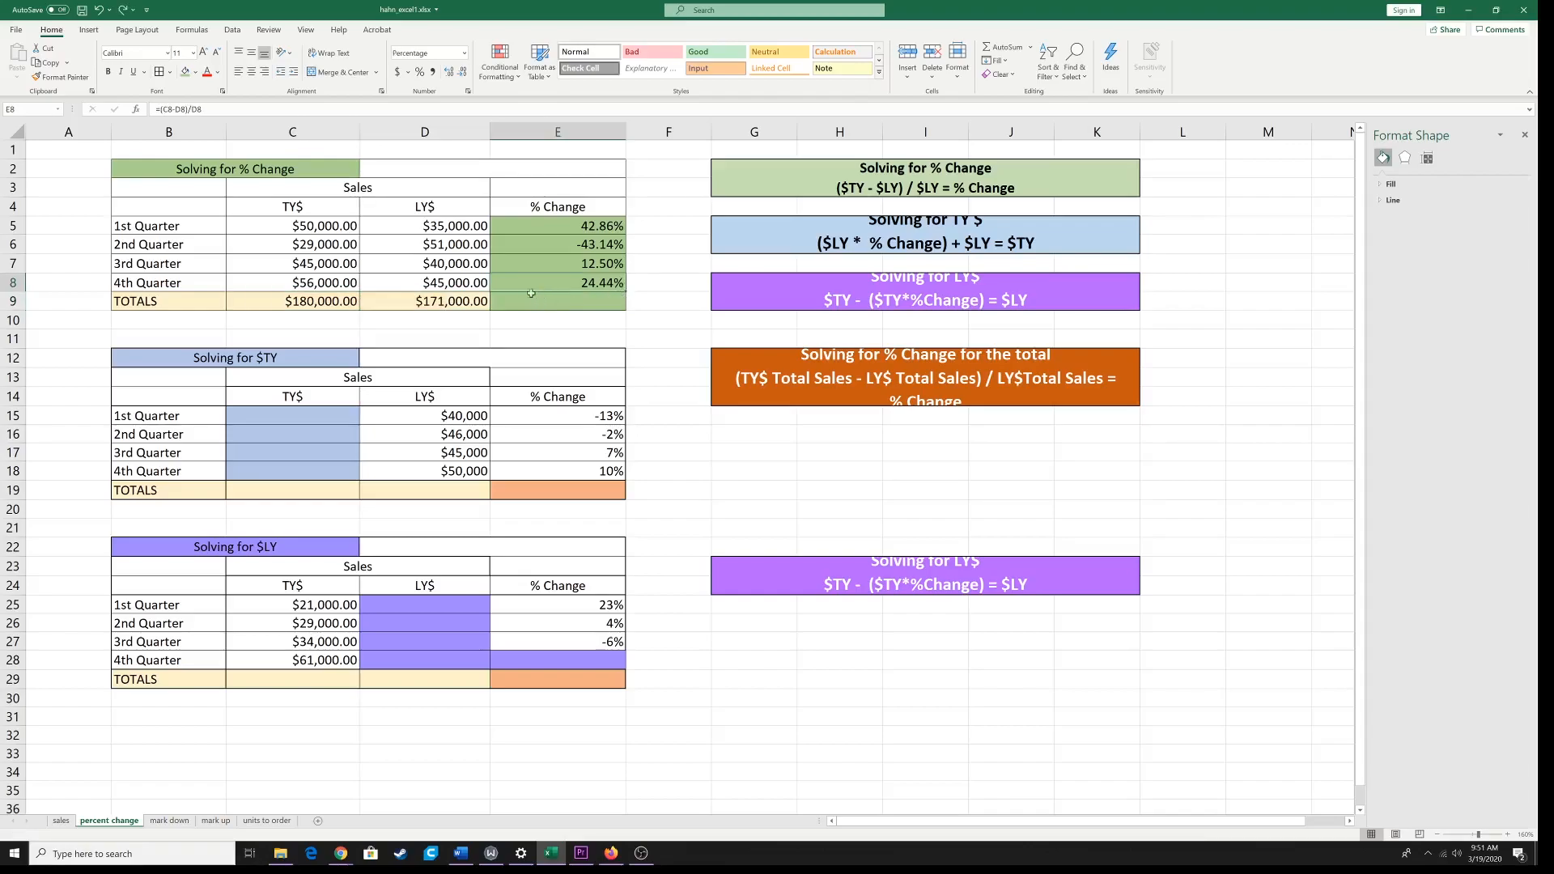
# Step: Give the % Change total cell E9 of the Solving for % Change table a light orange fill
pyautogui.click(542, 302)
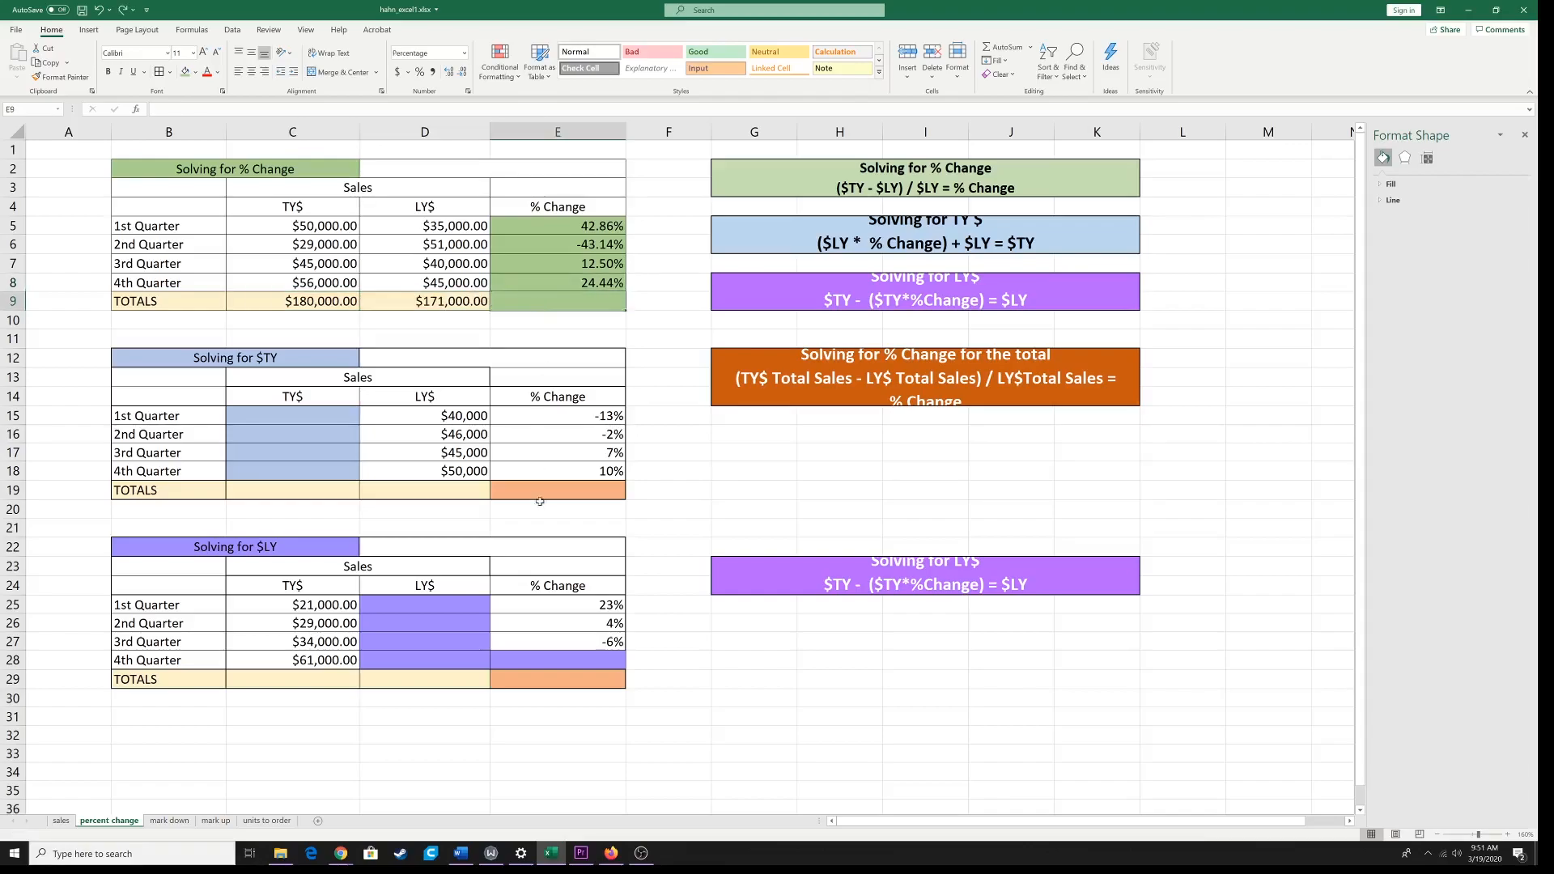
pyautogui.click(195, 76)
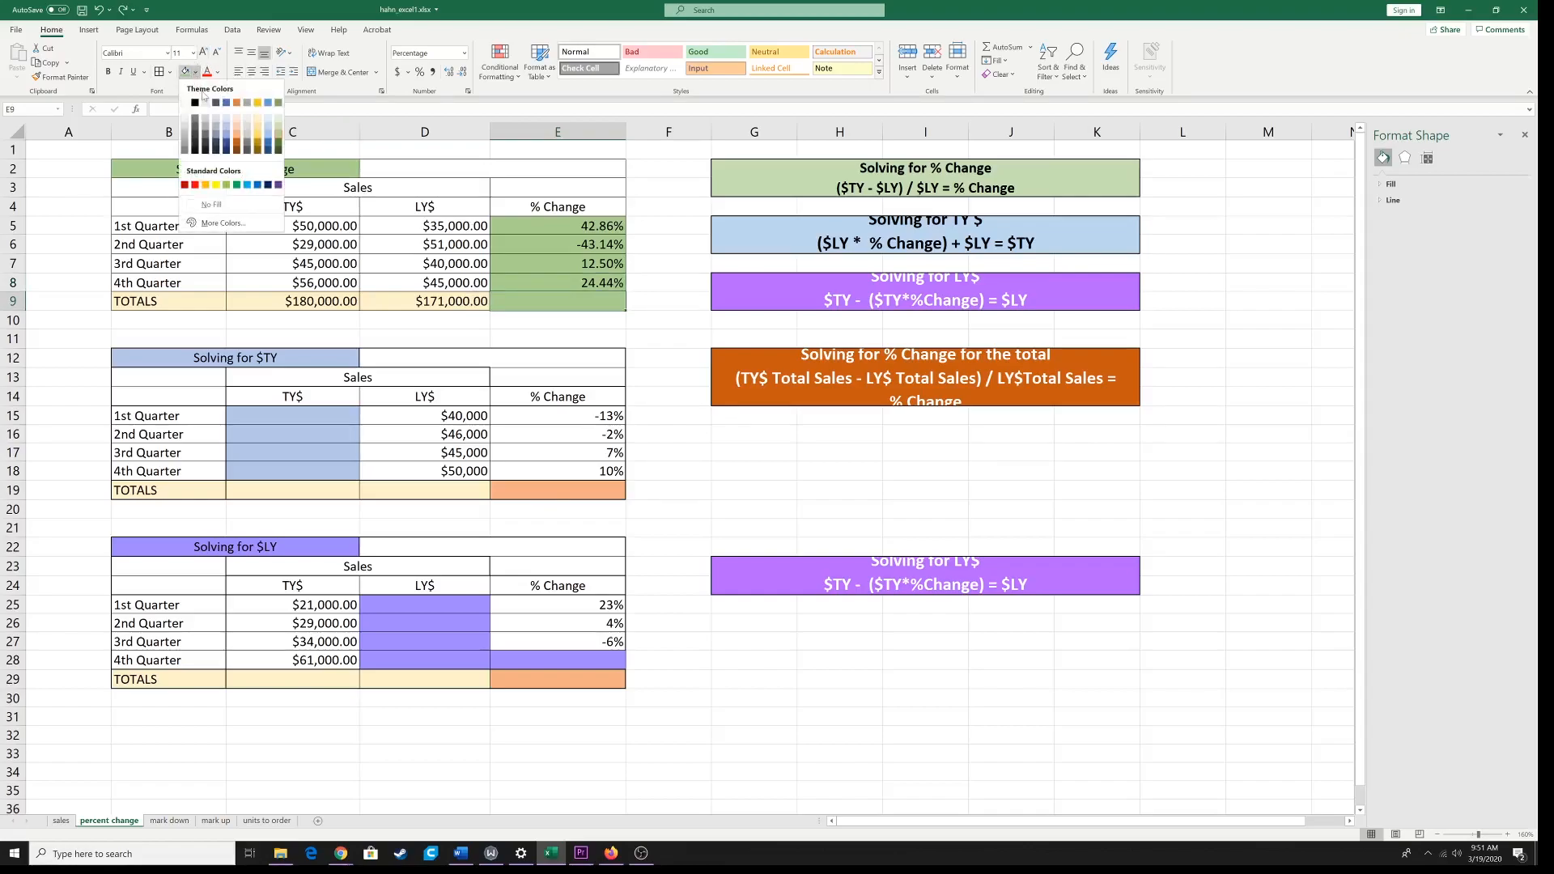
pyautogui.click(235, 132)
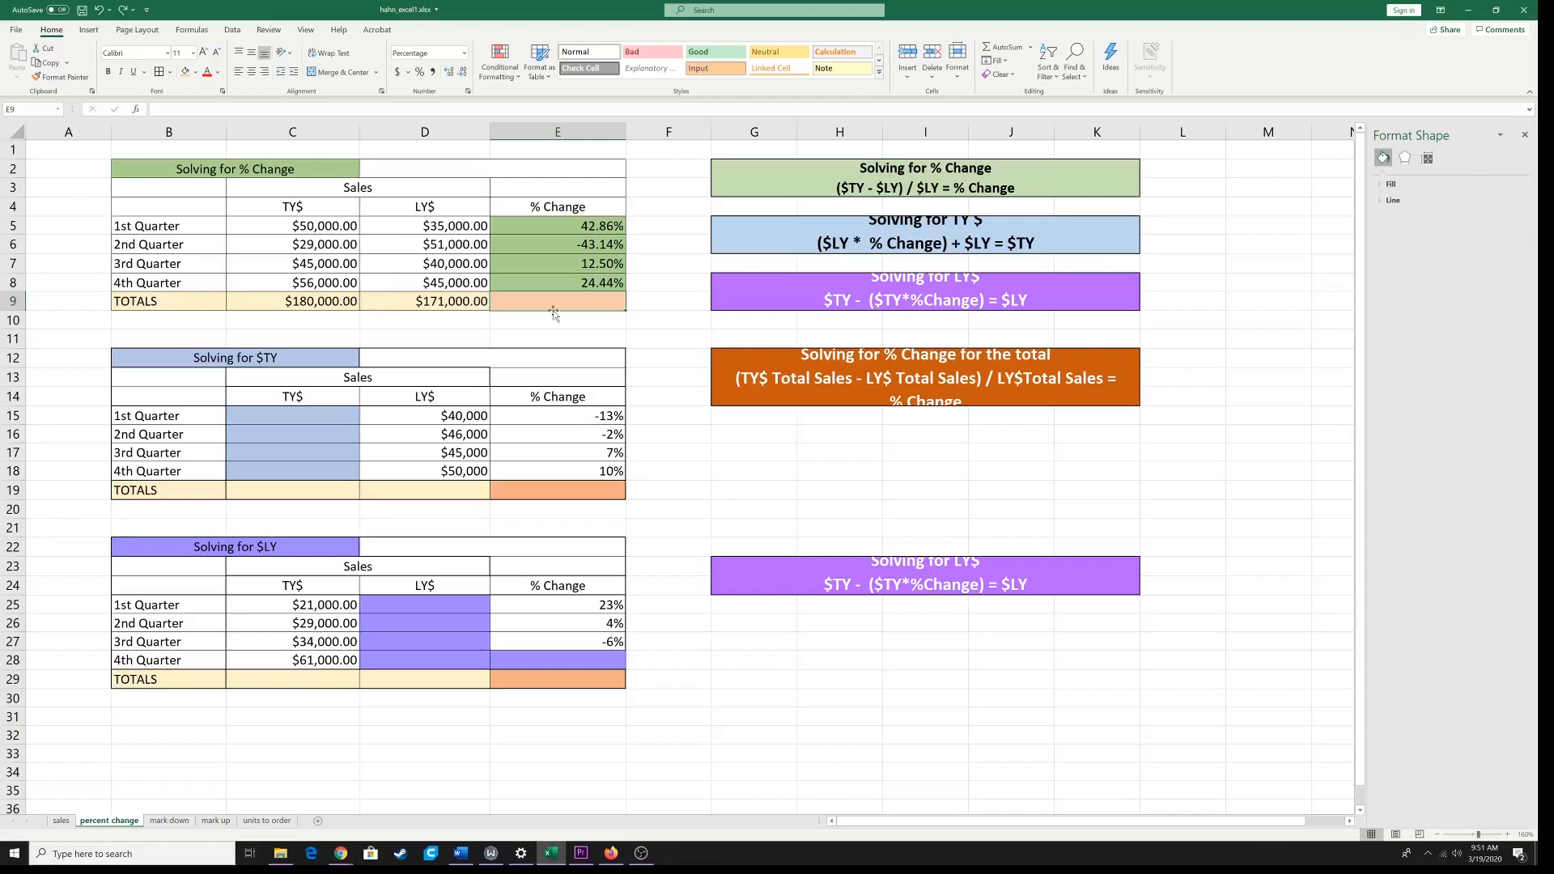
# Step: Fill the % Change formula from E8 down into the total cell E9 and reapply the light orange fill to E9
pyautogui.click(582, 284)
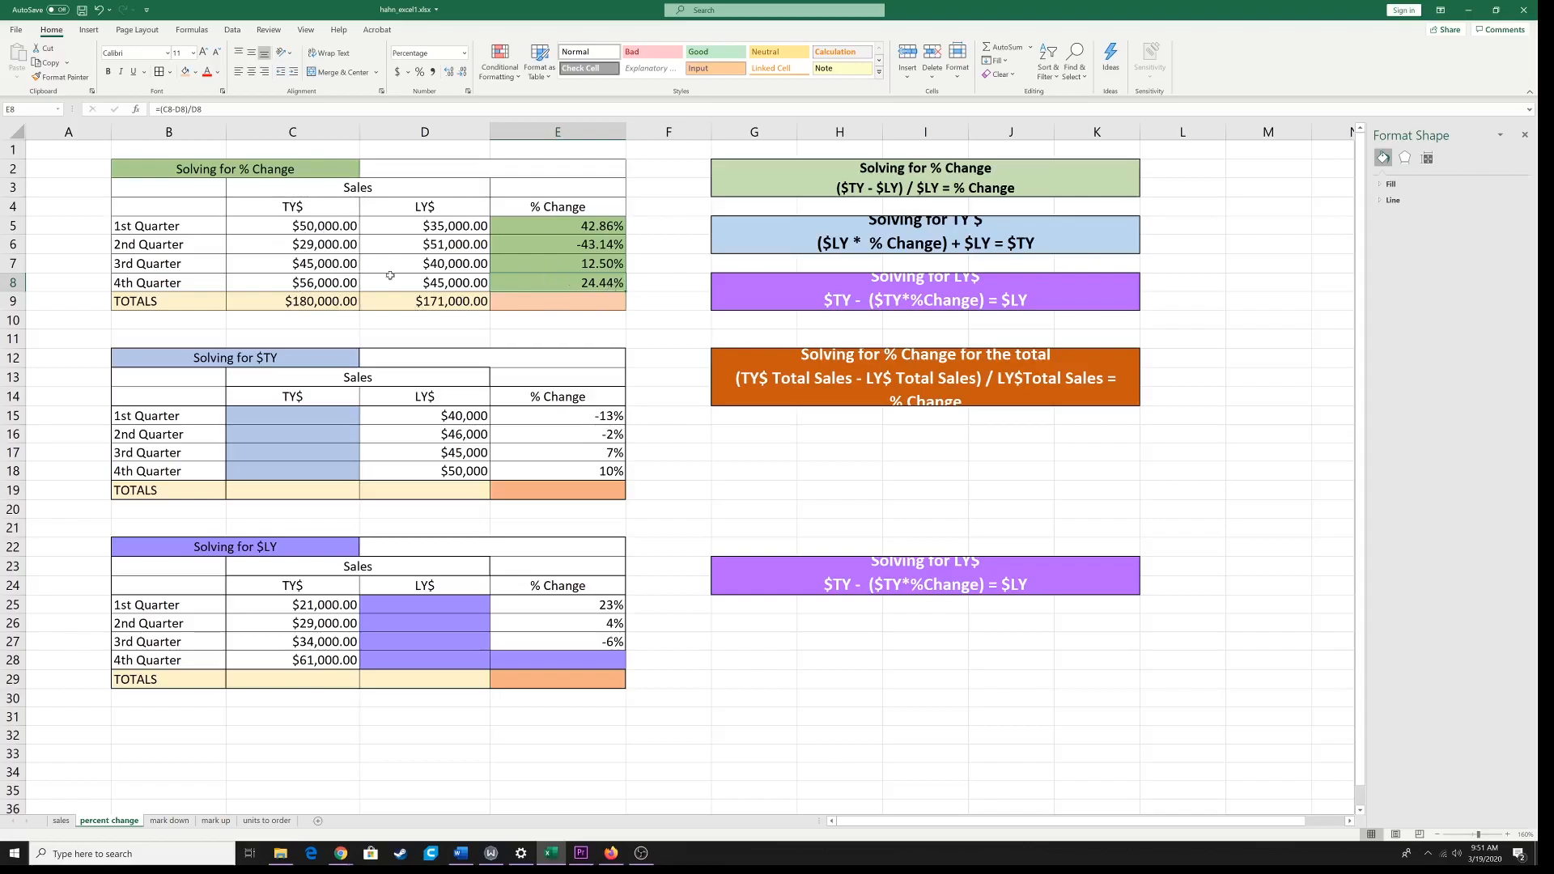
pyautogui.moveTo(626, 290); pyautogui.dragTo(624, 308)
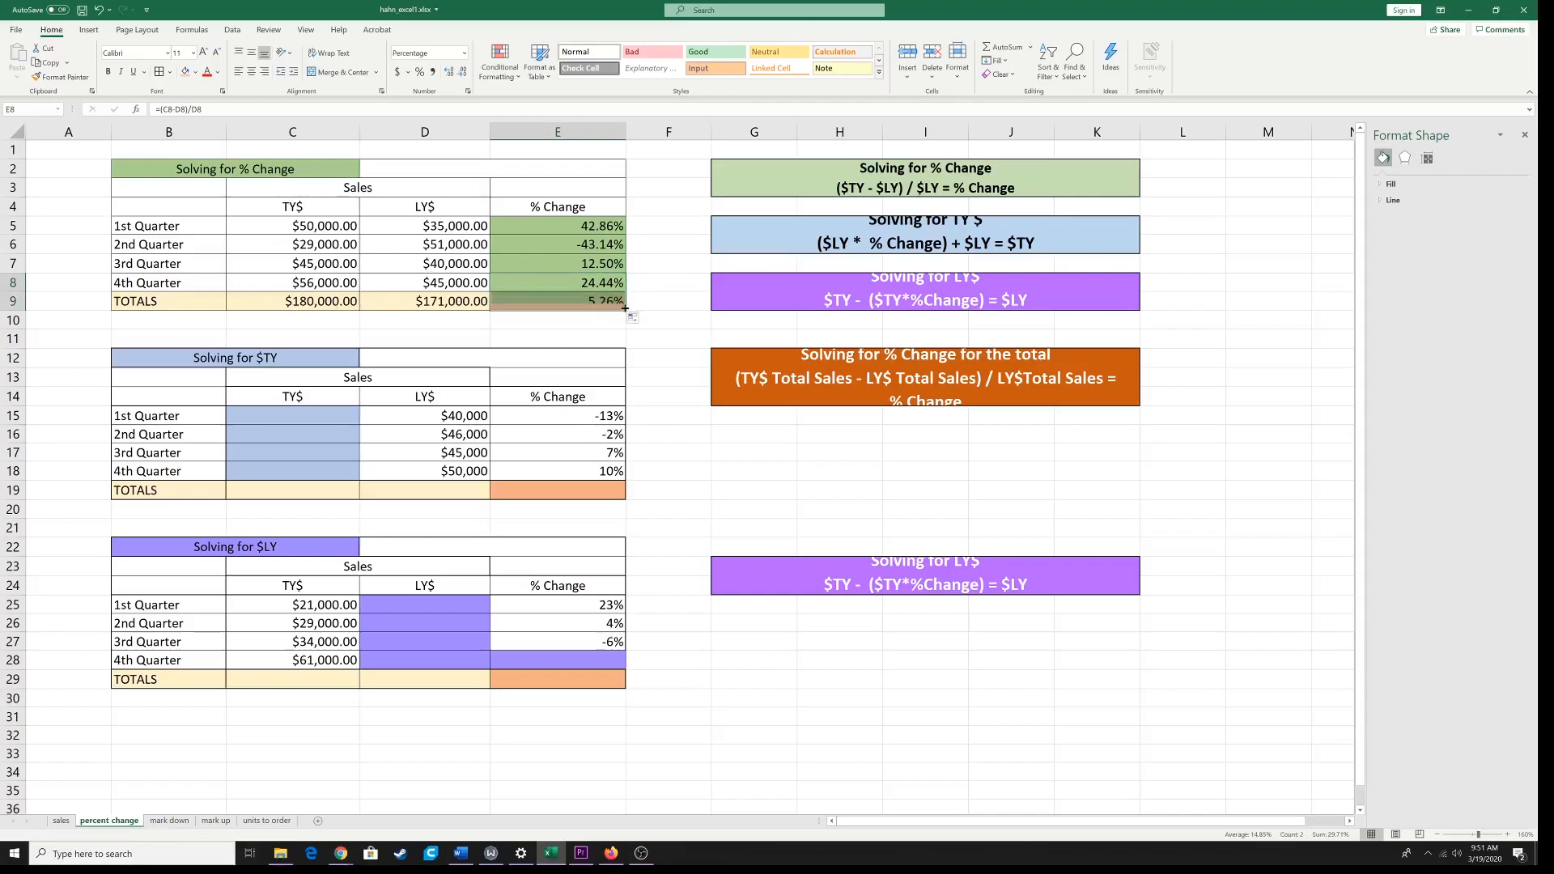
pyautogui.click(565, 302)
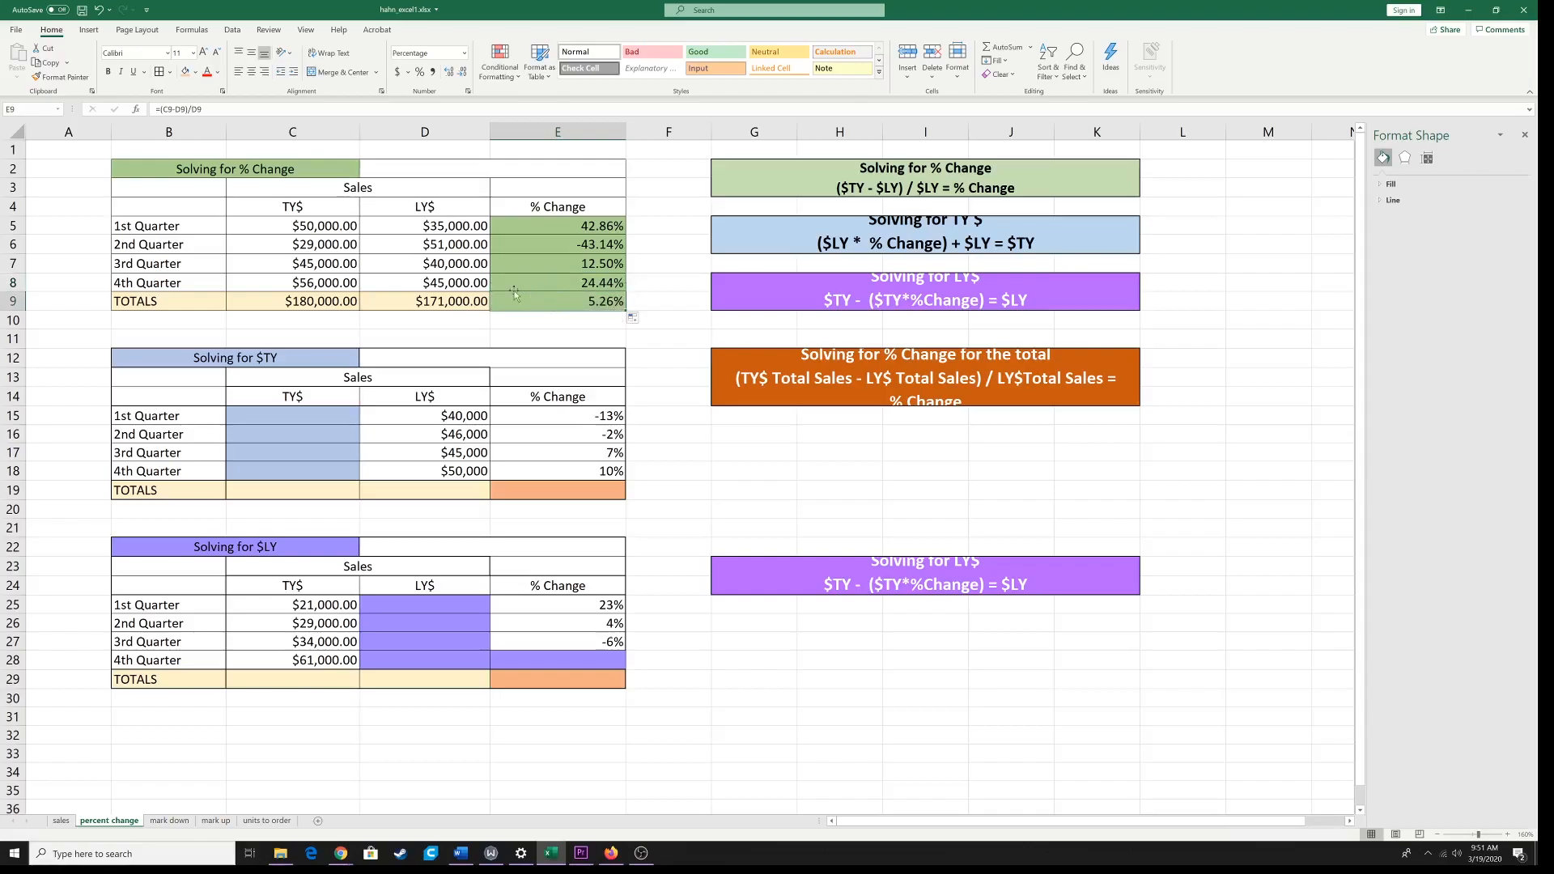
pyautogui.click(186, 72)
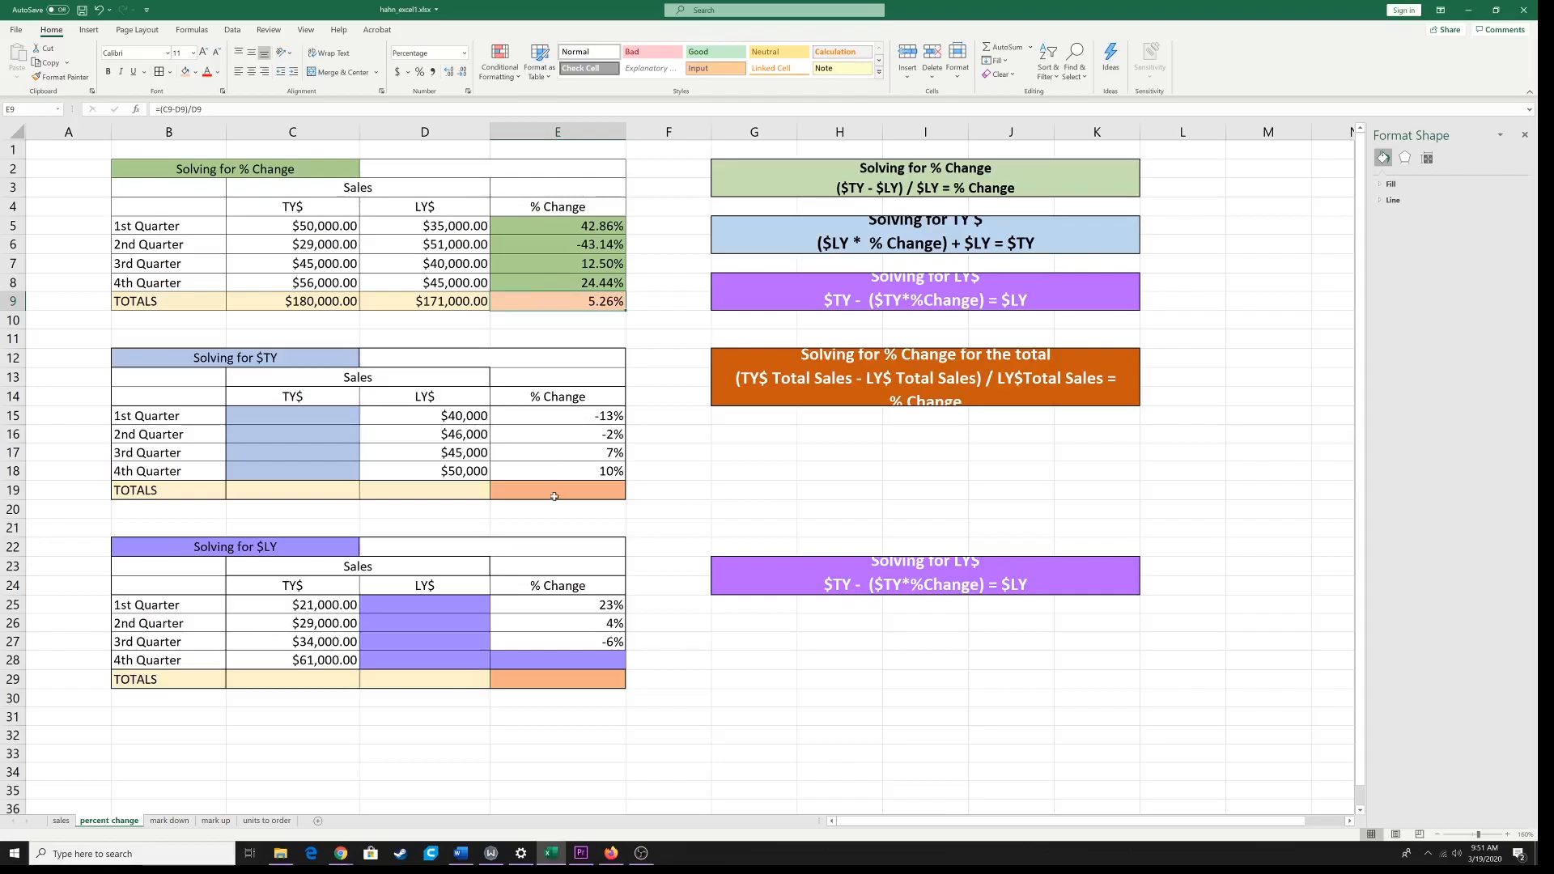
# Step: Examine the % Change entries of the Solving for $TY and Solving for $LY tables and compare their orange total cells with the orange formula box
pyautogui.click(561, 421)
pyautogui.click(563, 440)
pyautogui.click(561, 457)
pyautogui.click(555, 604)
pyautogui.click(555, 623)
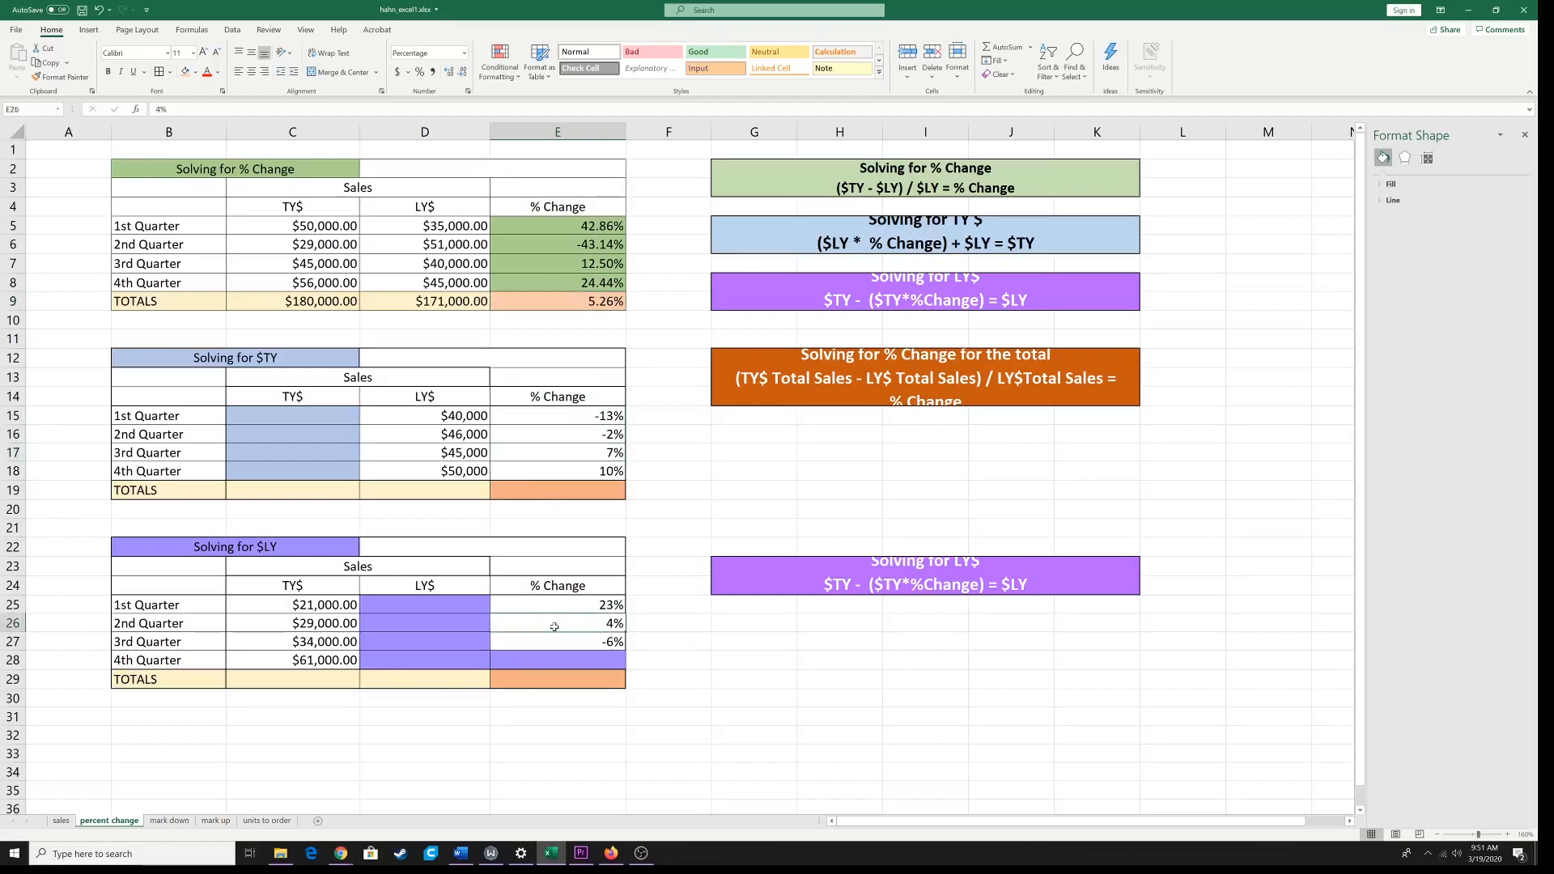
pyautogui.click(585, 434)
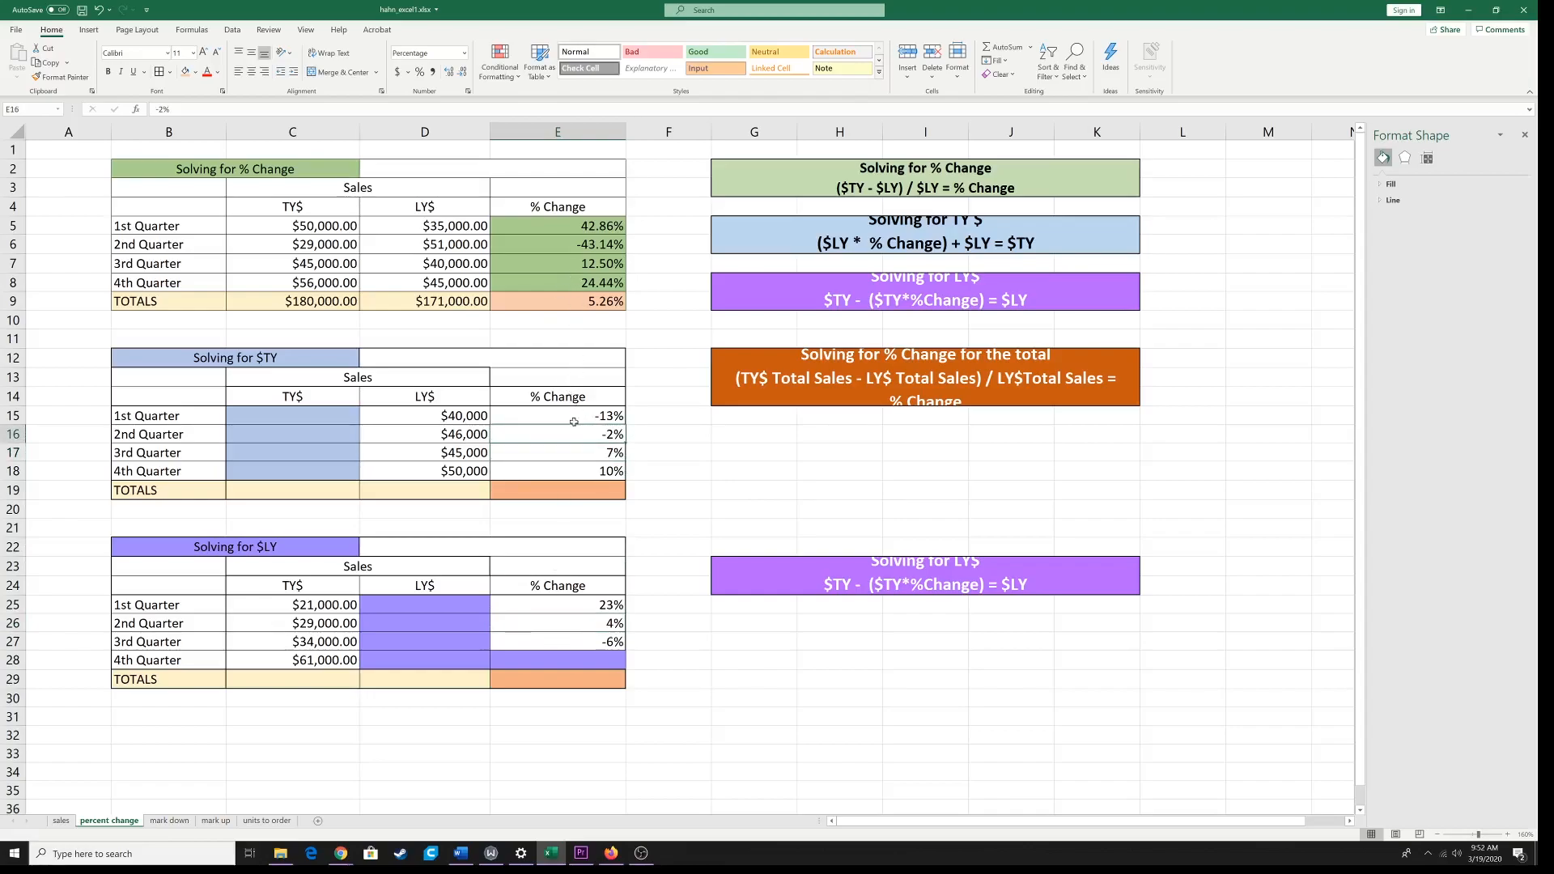
pyautogui.click(564, 456)
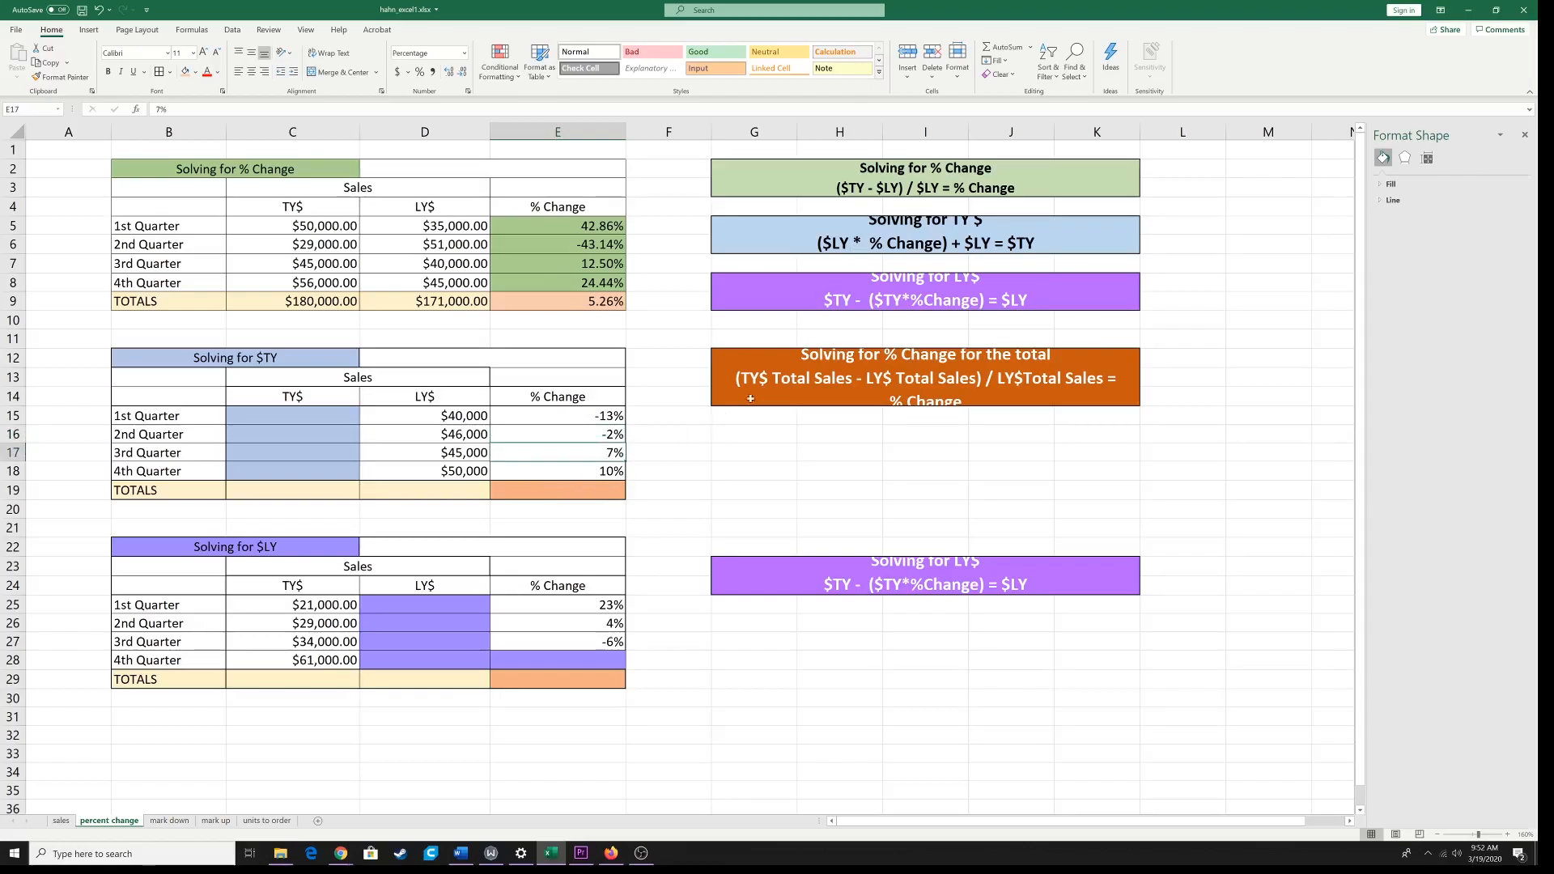
pyautogui.click(816, 363)
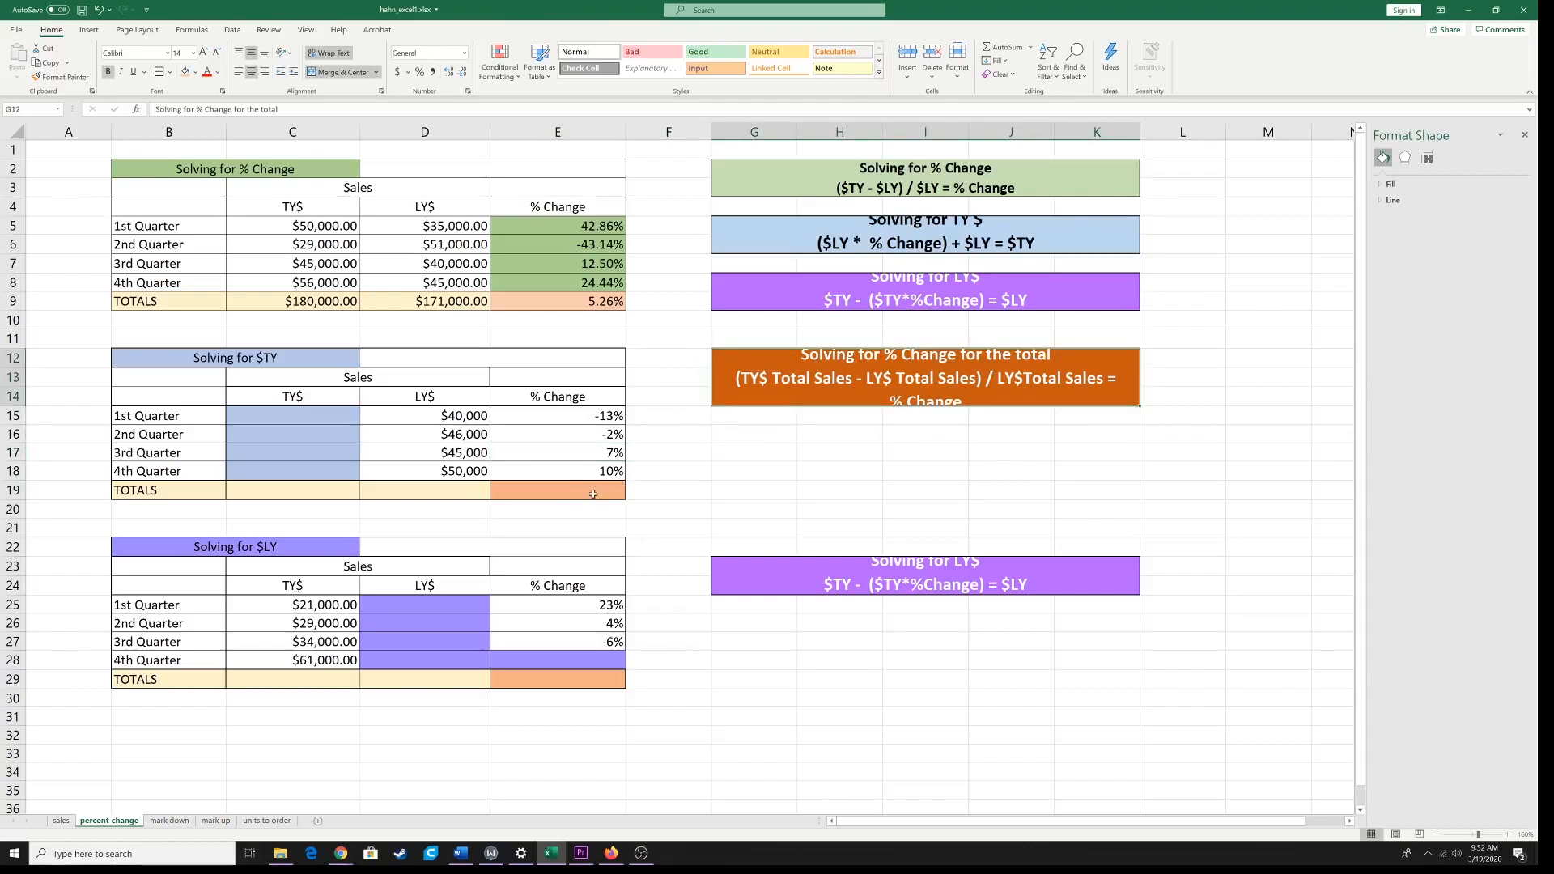
pyautogui.click(578, 680)
pyautogui.click(585, 490)
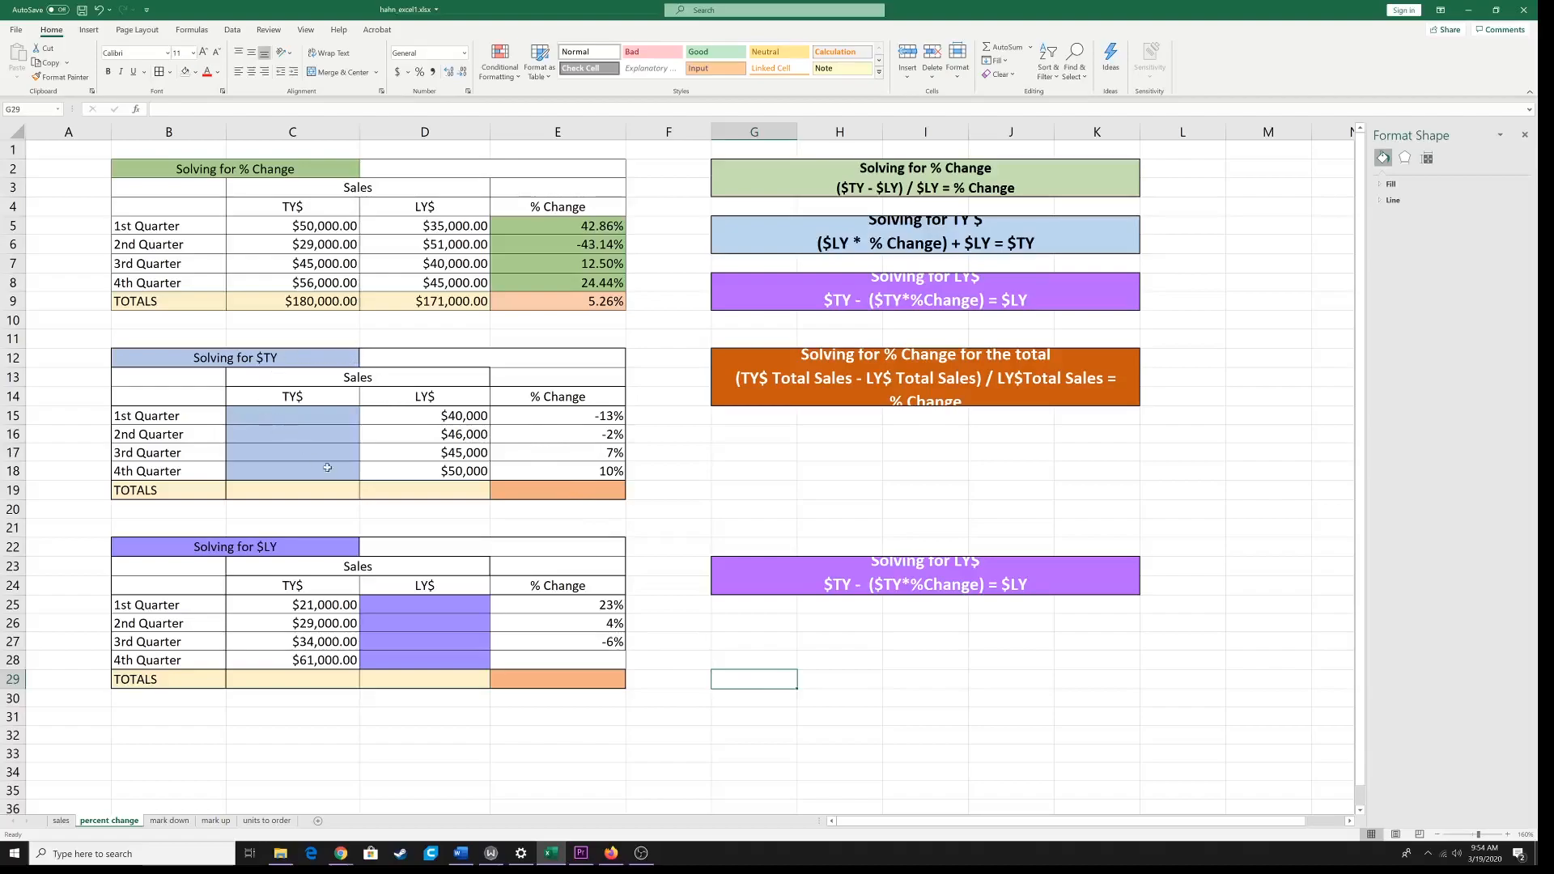
# Step: Set the font size of the blue Solving for TY $ formula box to 12
pyautogui.click(266, 366)
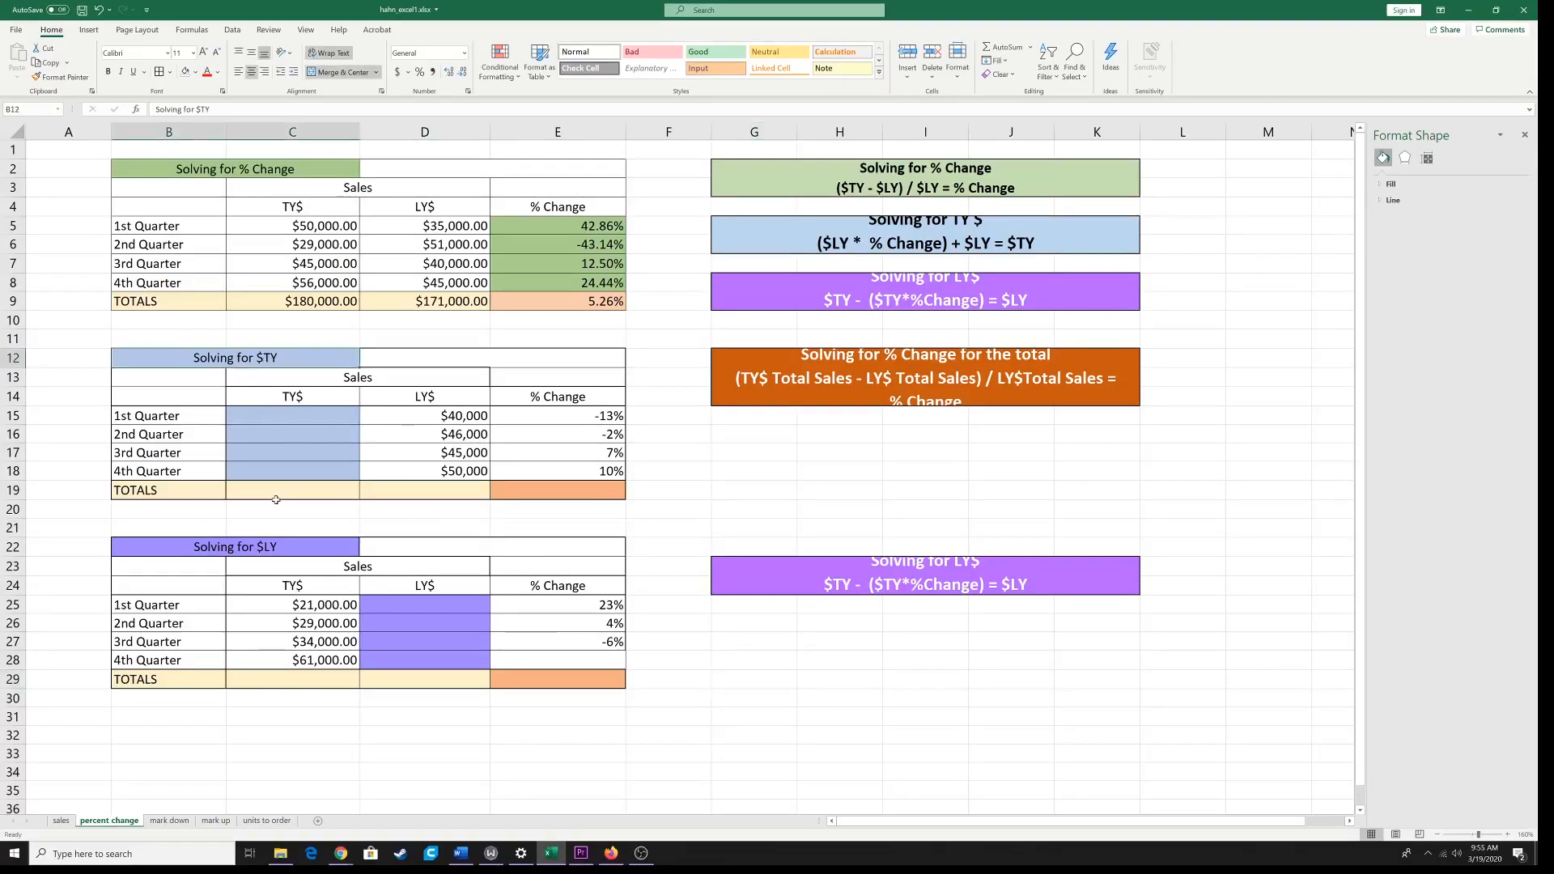
pyautogui.click(285, 549)
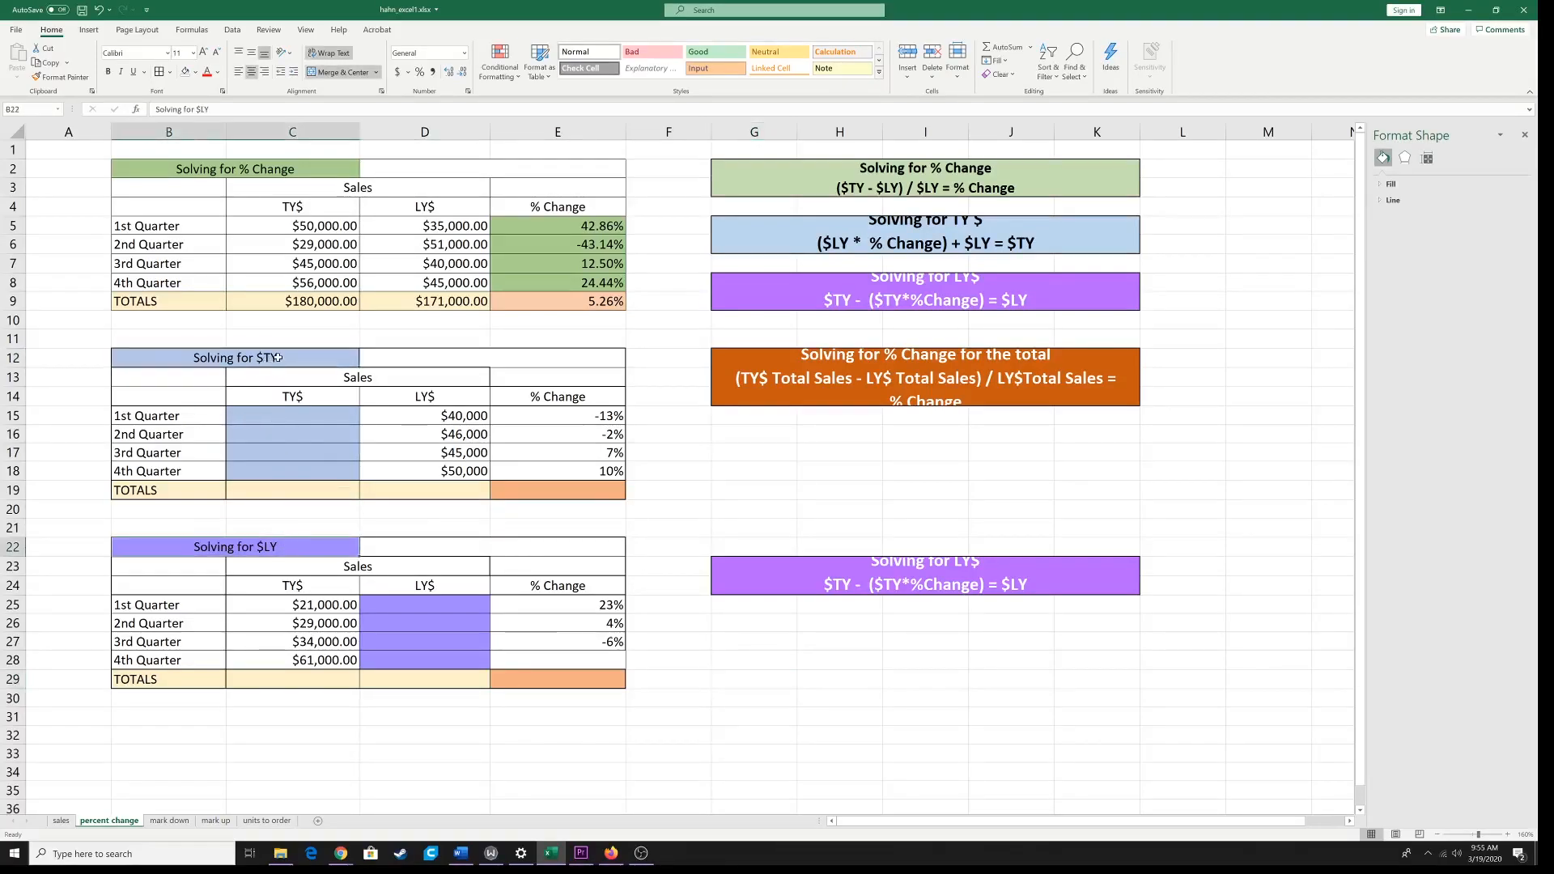
pyautogui.click(868, 247)
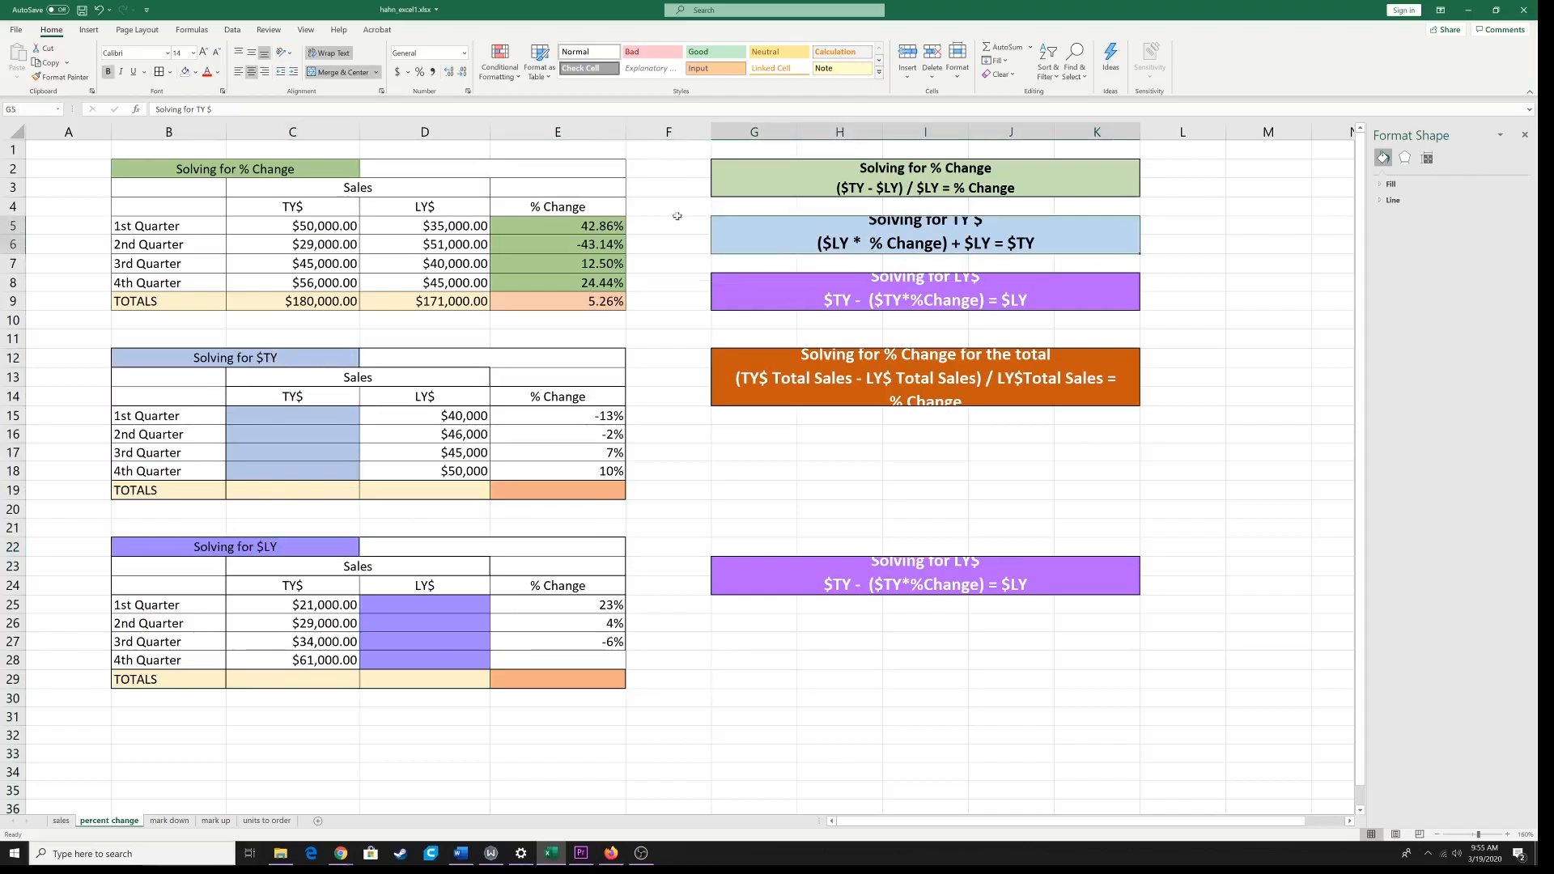
pyautogui.click(193, 53)
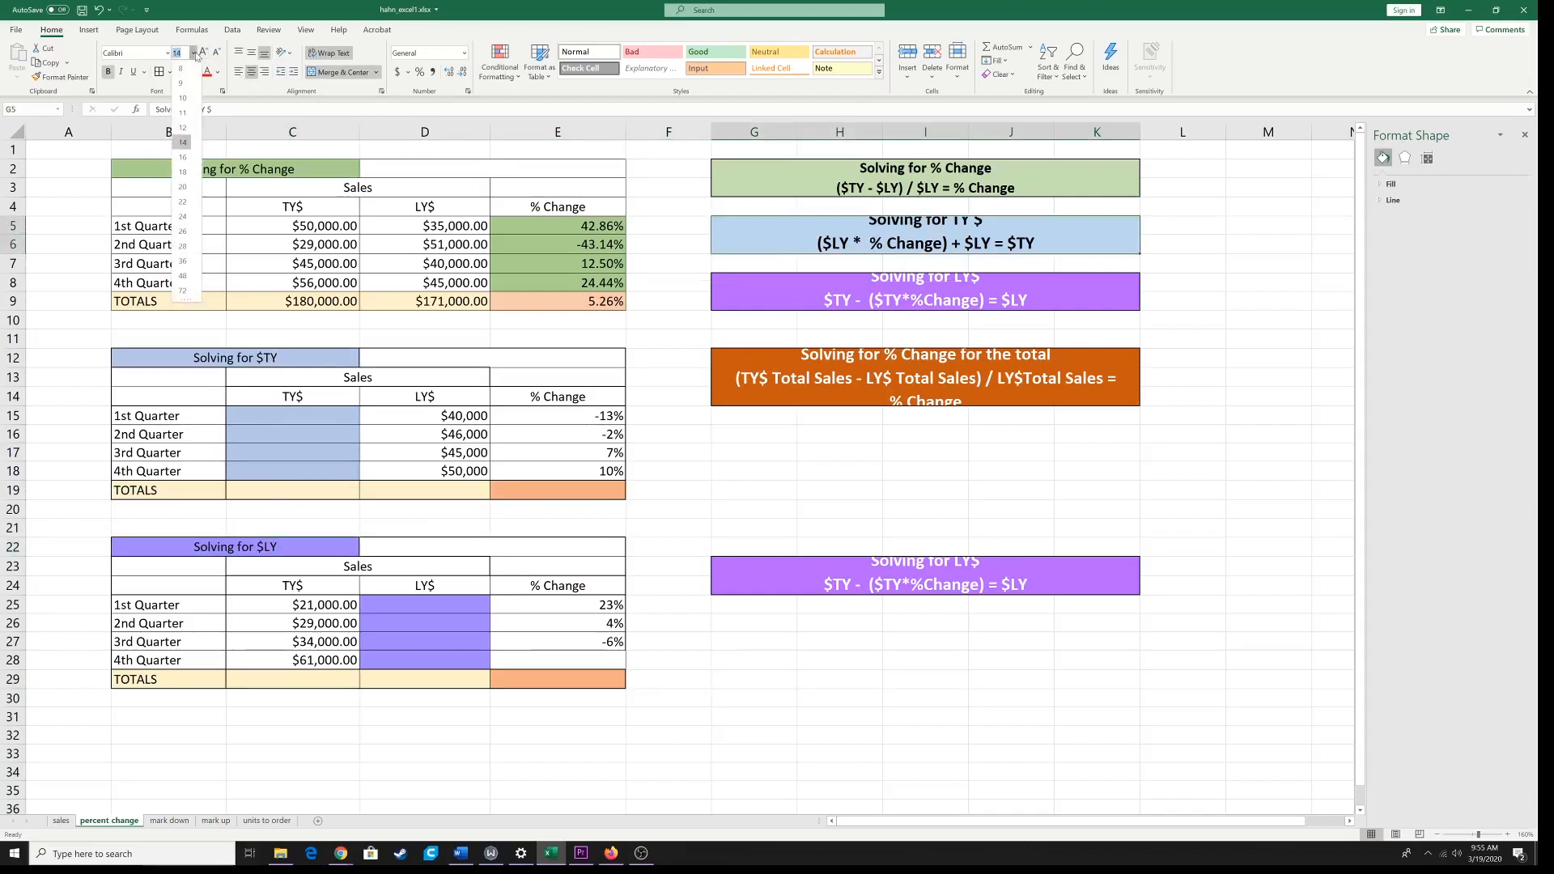
pyautogui.click(186, 129)
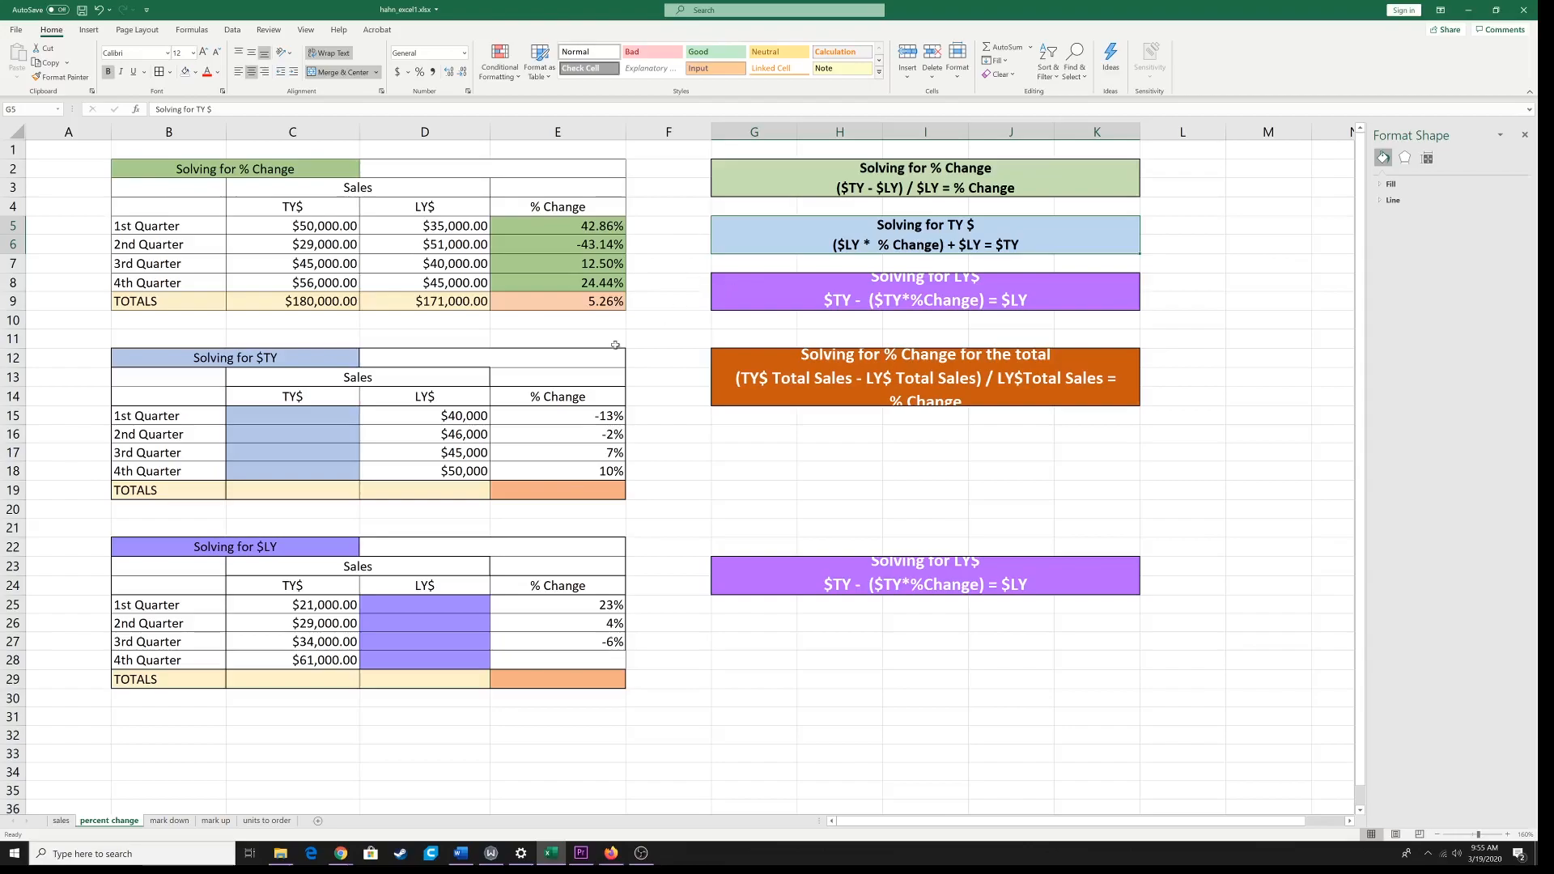
# Step: Enter =(D15*E15)+D15 in the 1st Quarter TY$ cell C15 of the Solving for $TY table and fill it down to C18
pyautogui.click(321, 423)
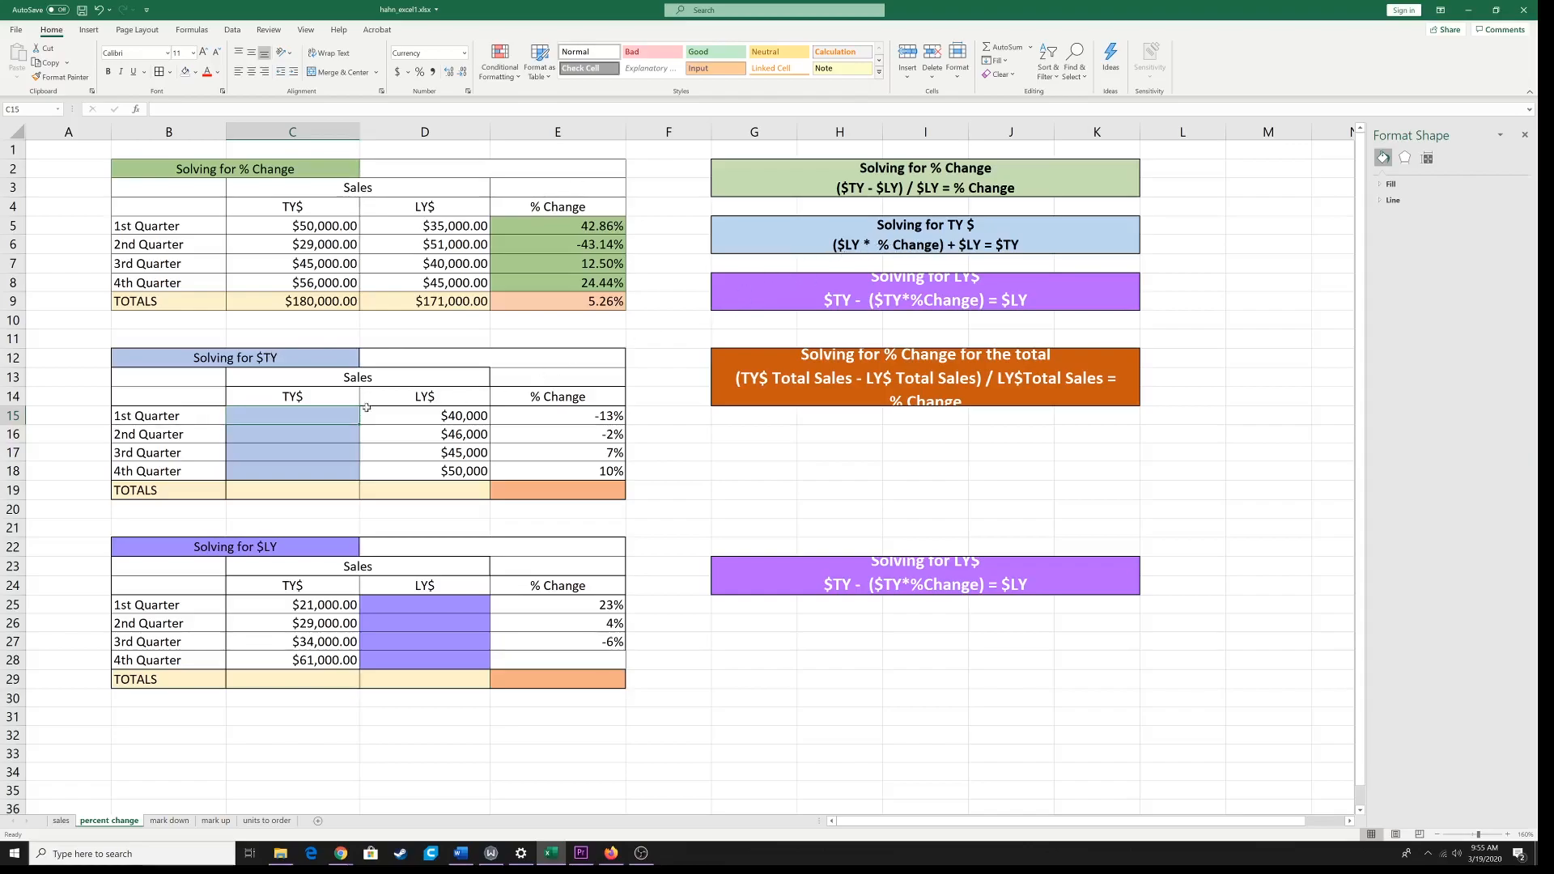
pyautogui.write('=')
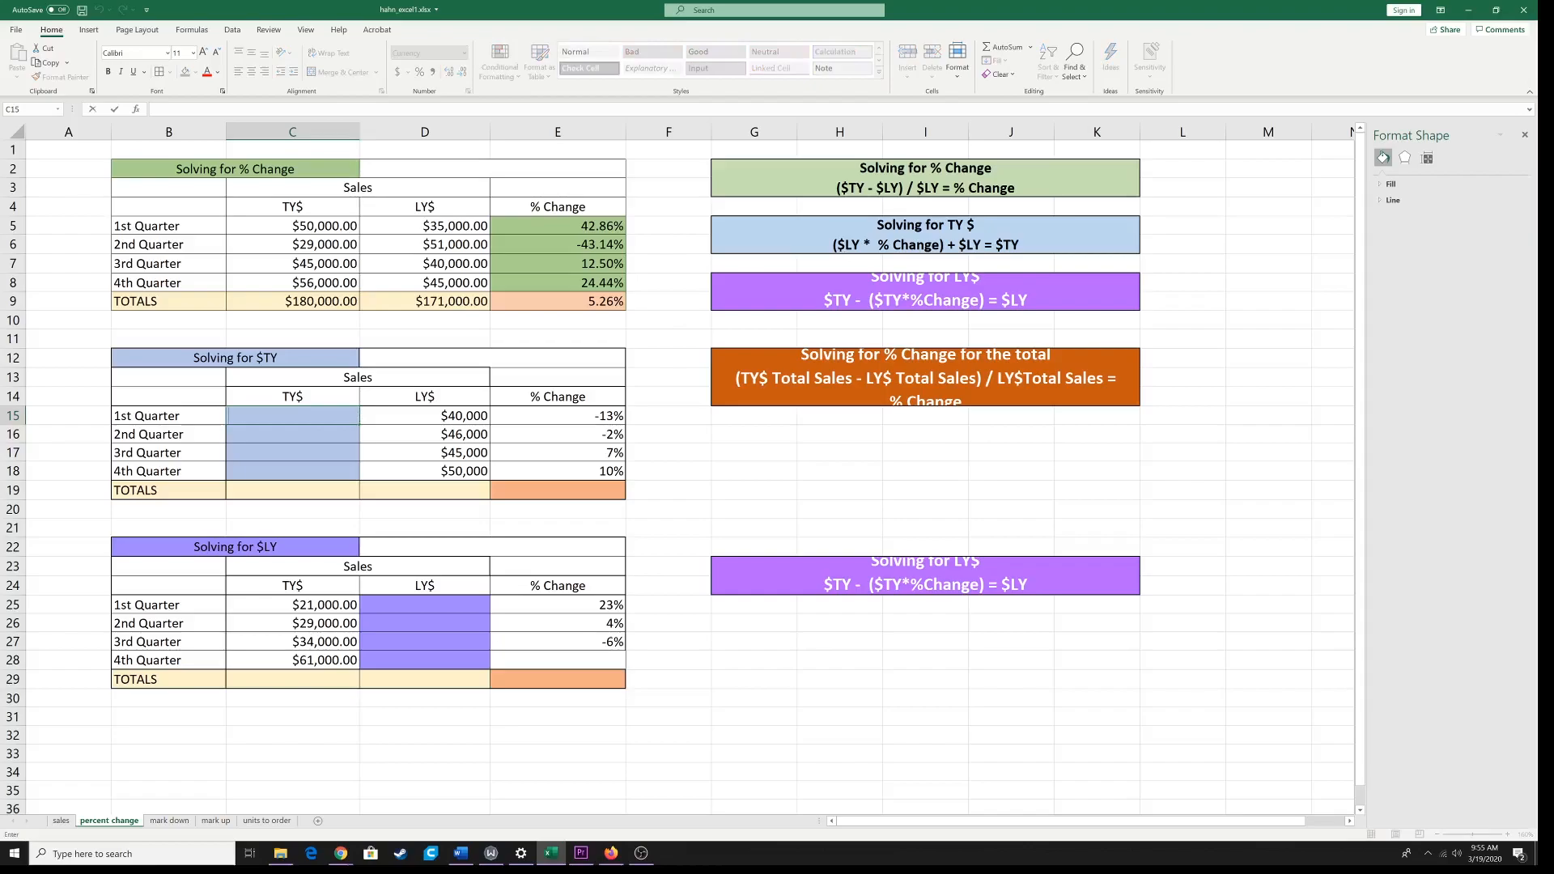
pyautogui.write('=')
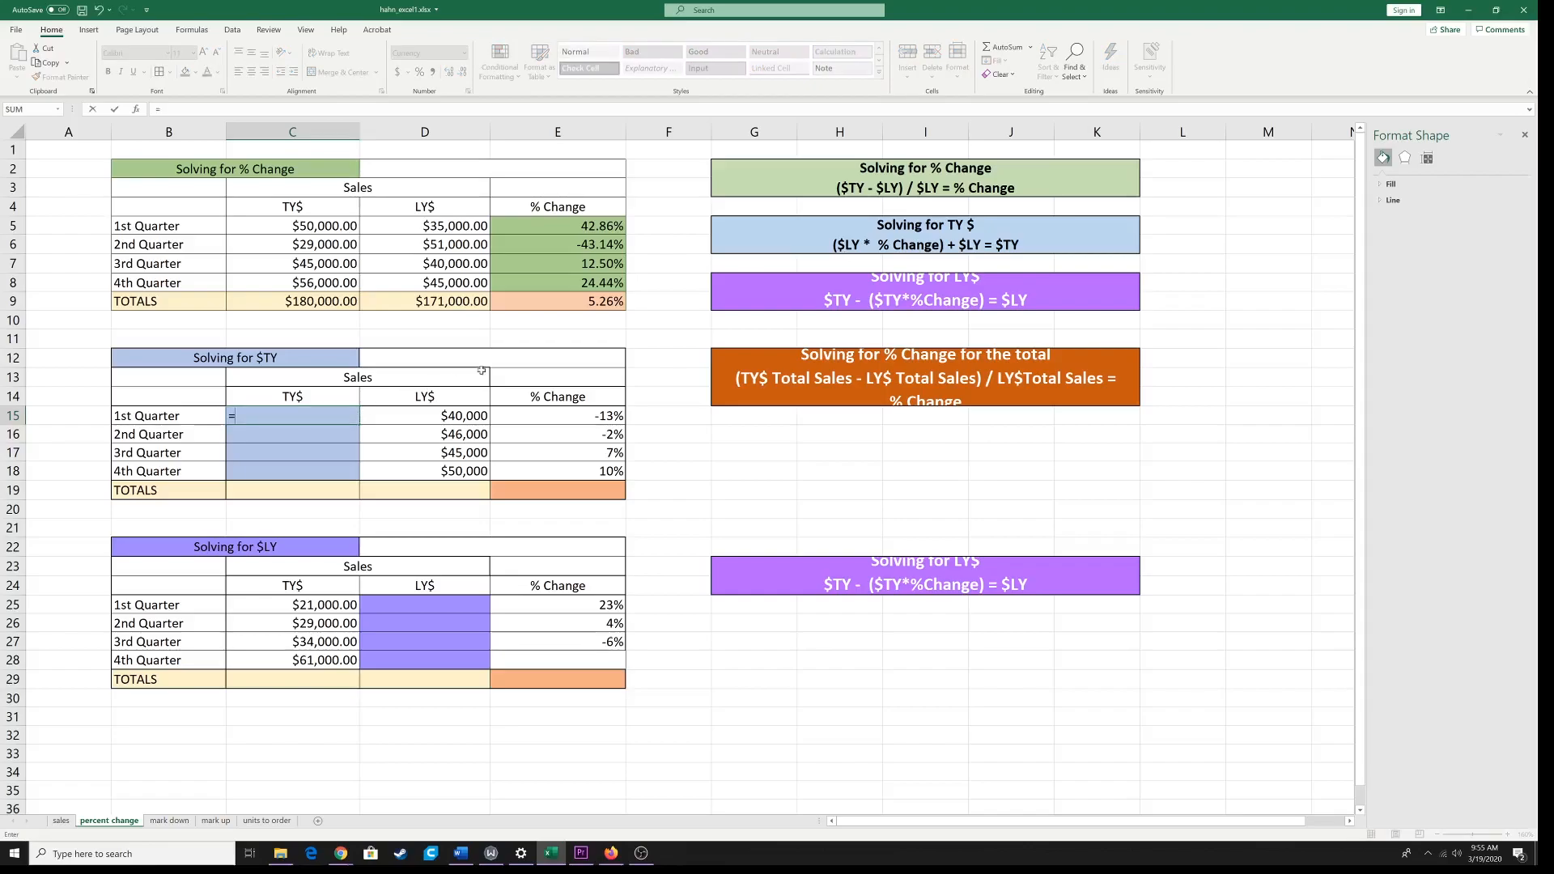
pyautogui.write('(')
pyautogui.click(443, 416)
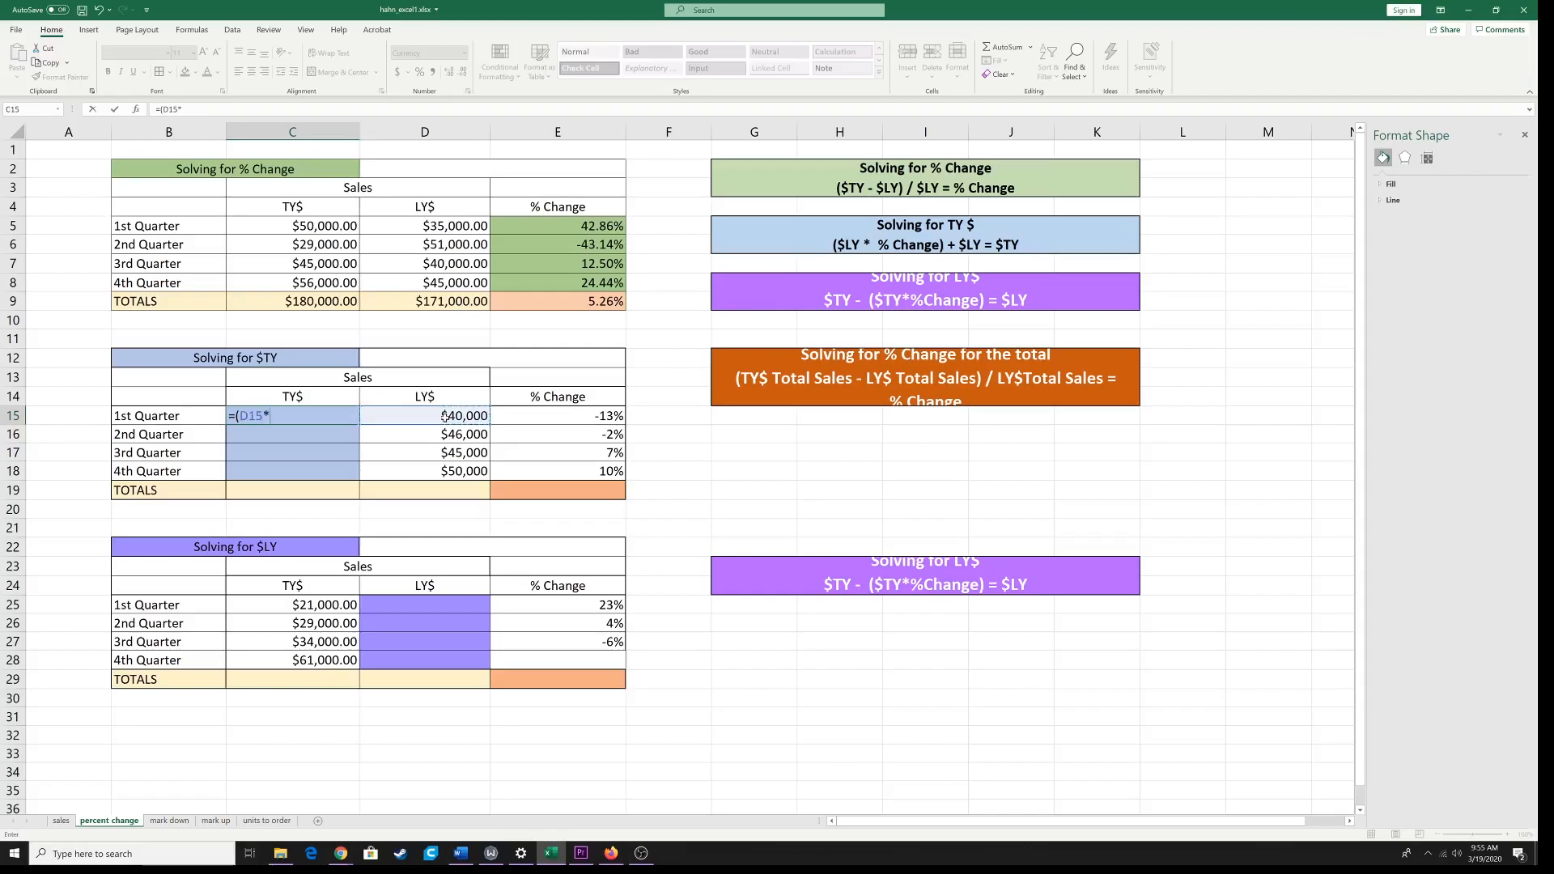
pyautogui.click(604, 416)
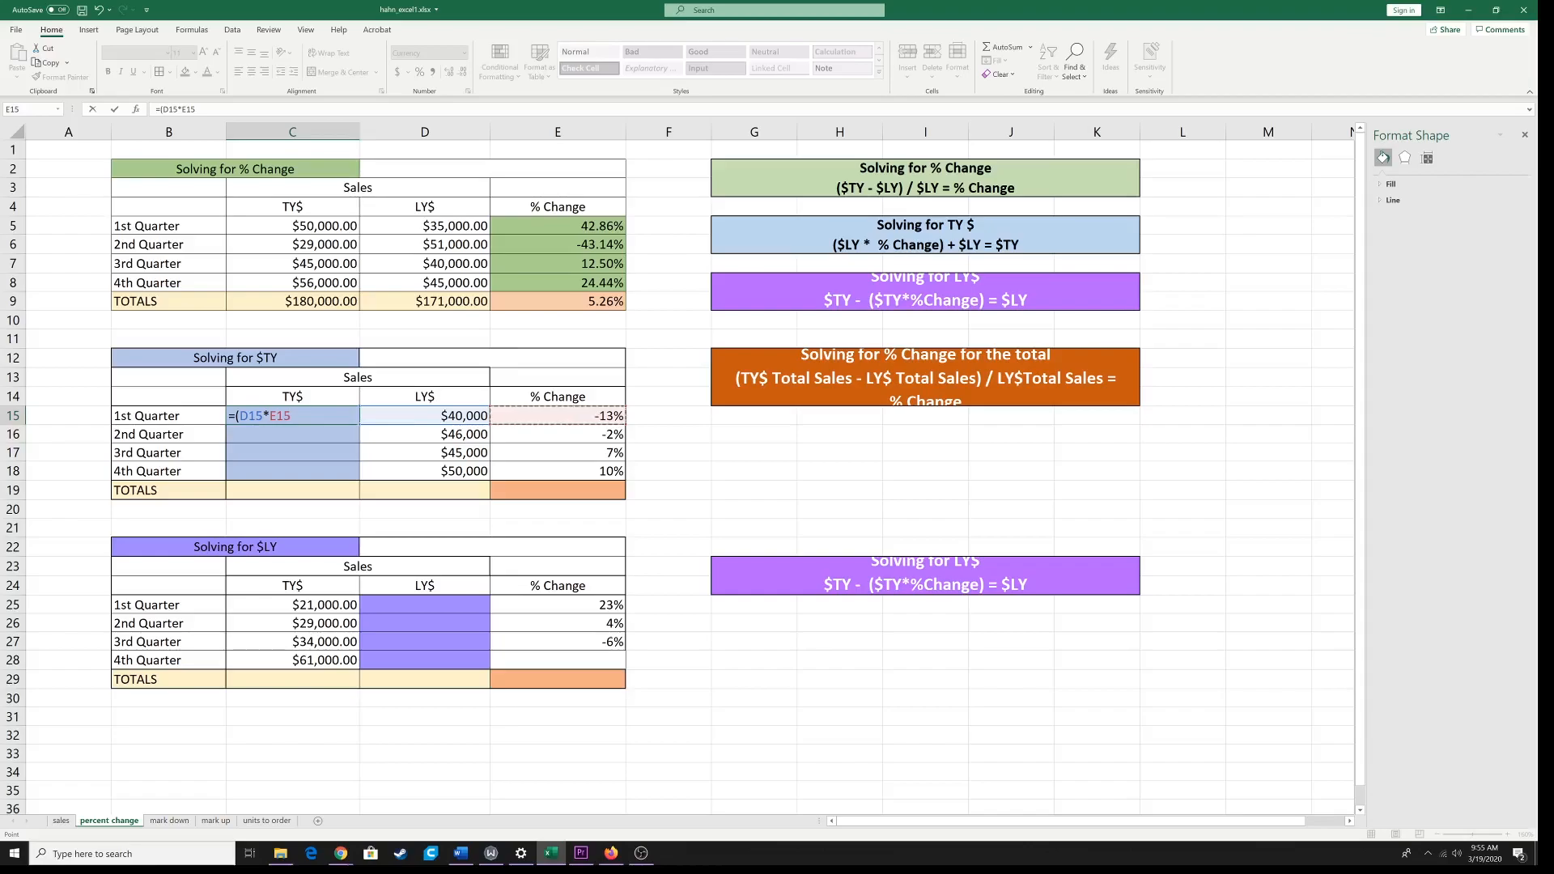
pyautogui.write(')+')
pyautogui.click(436, 416)
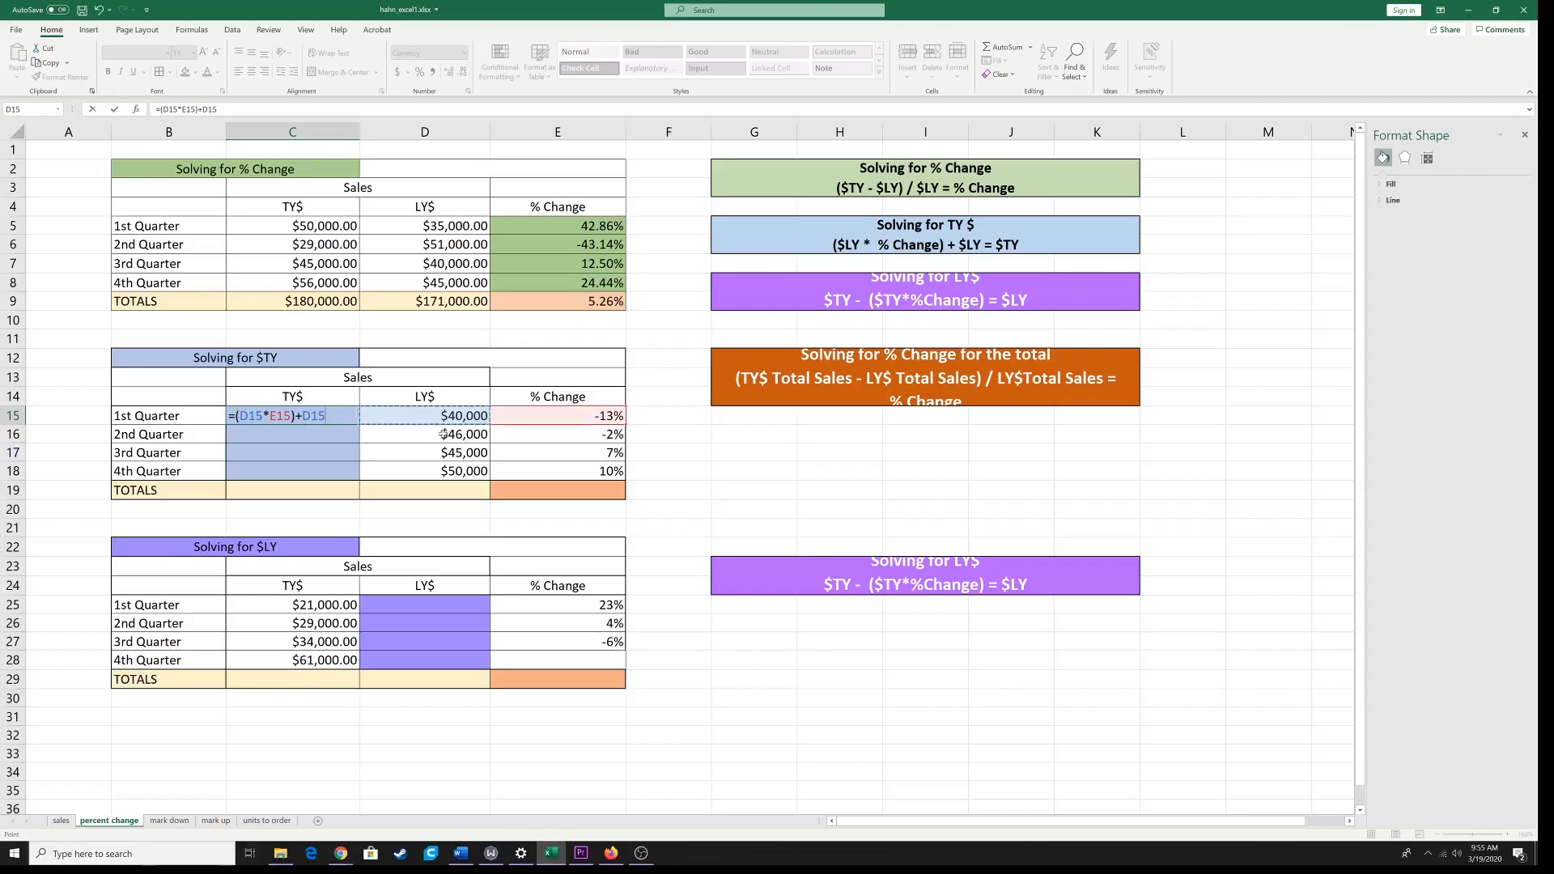
pyautogui.press('F2')
pyautogui.hotkey('ctrl', 'Return')
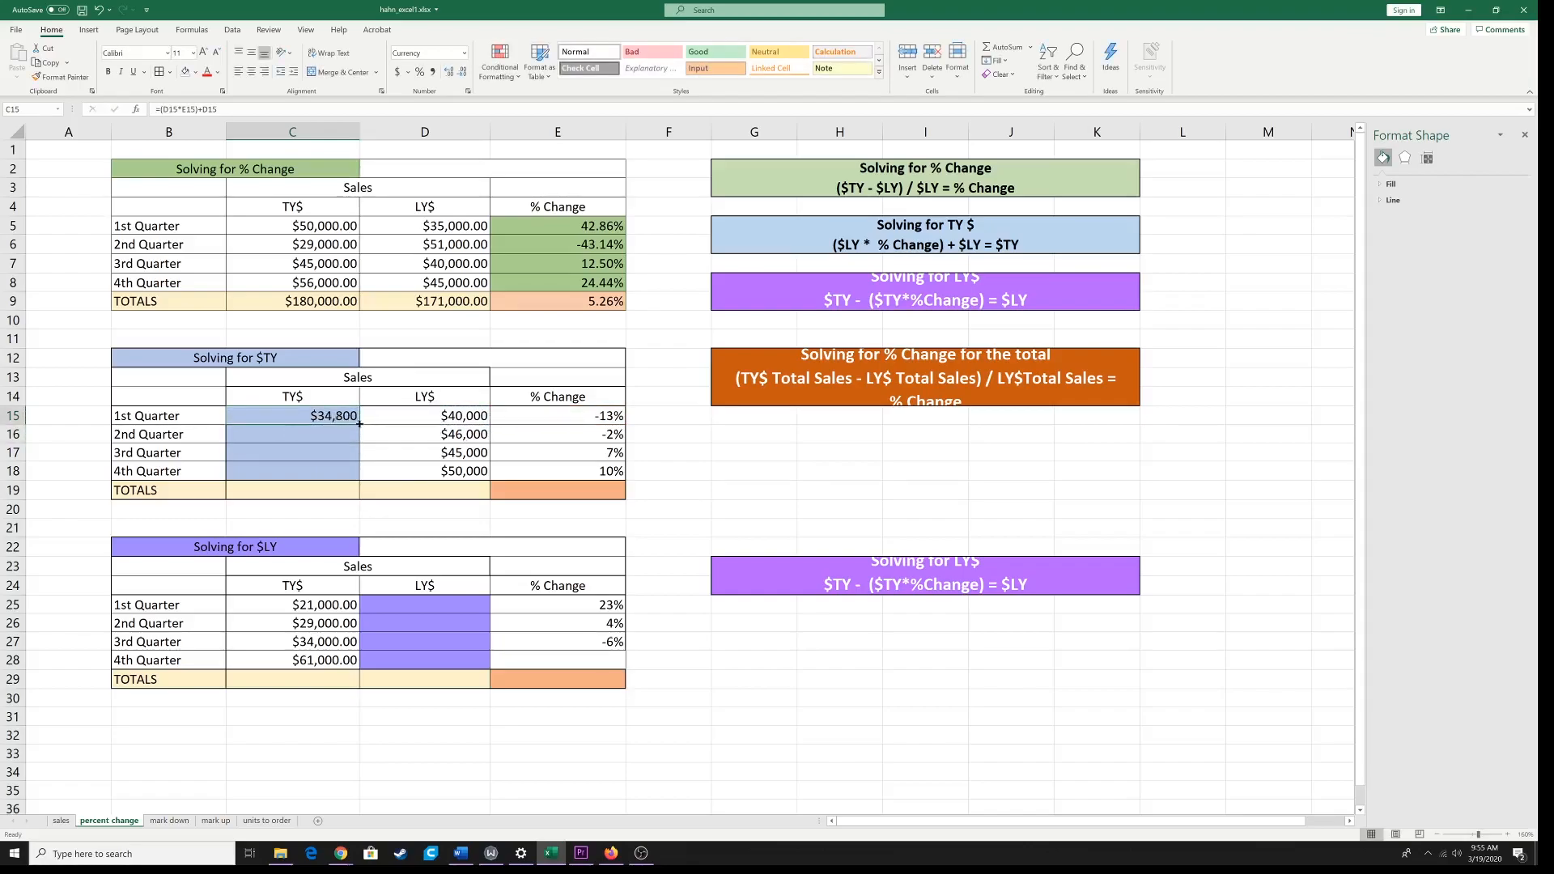
pyautogui.moveTo(359, 424); pyautogui.dragTo(356, 478)
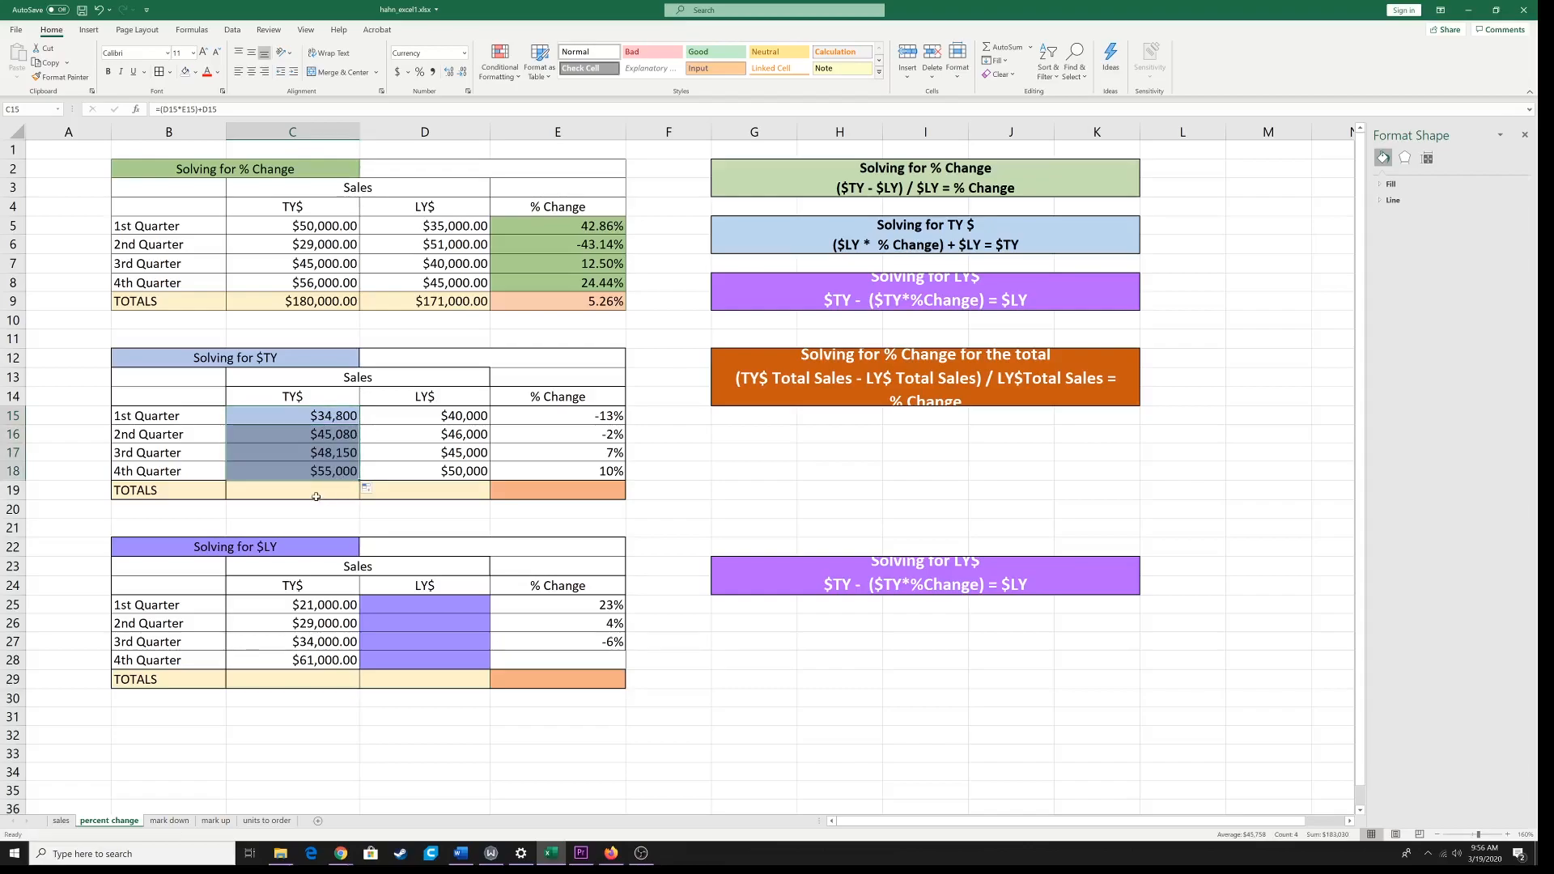
# Step: Total the TY$ quarters C15:C18 in C19 with AutoSum and fill the sum across to the LY$ total D19
pyautogui.click(323, 491)
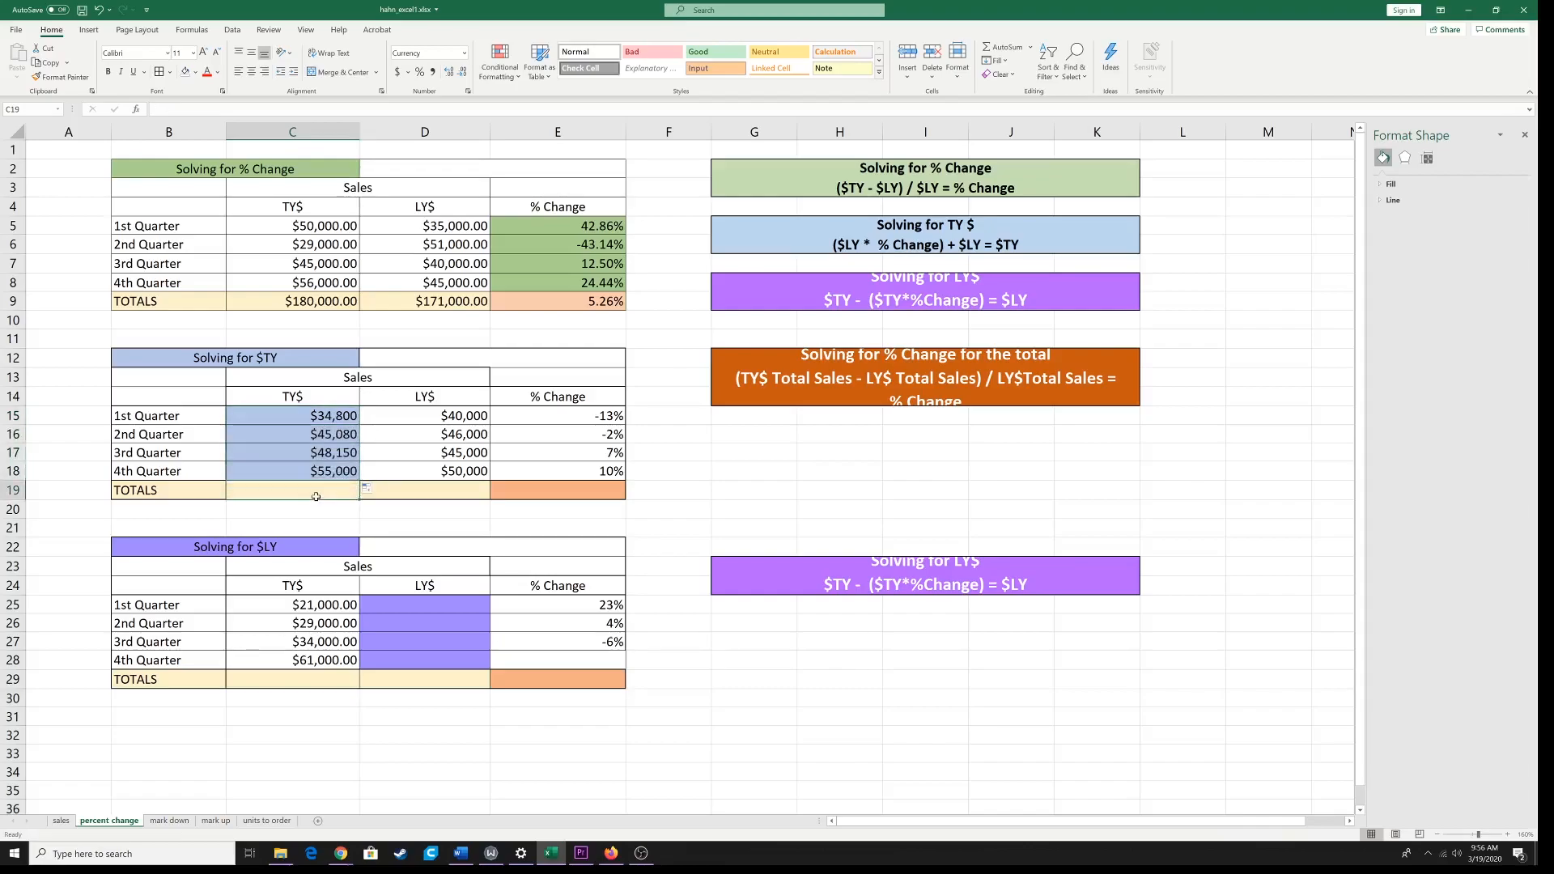
pyautogui.click(985, 49)
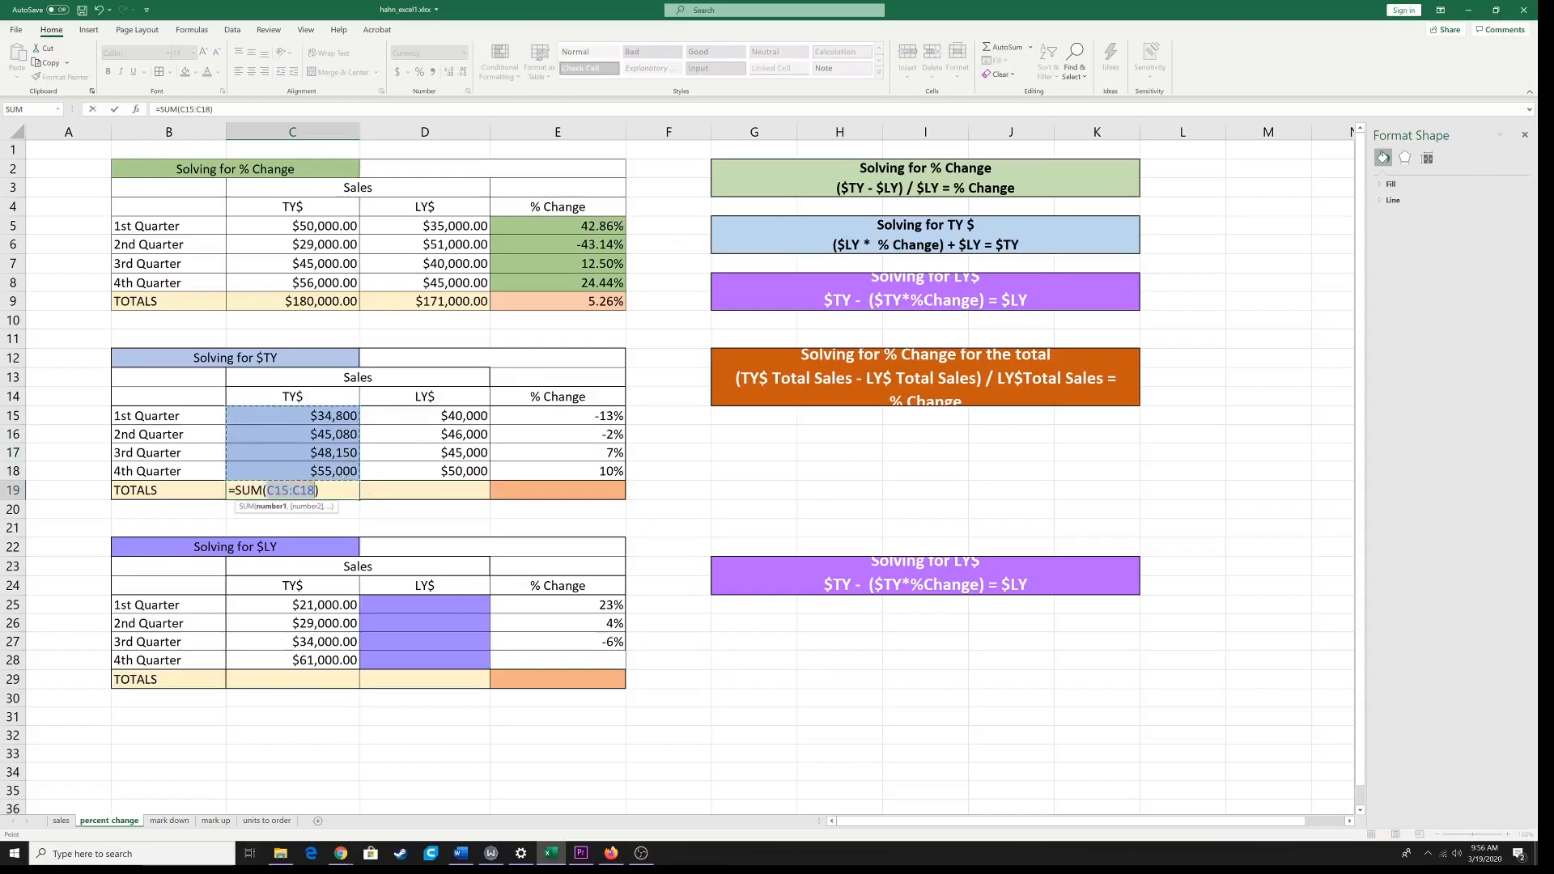
pyautogui.press('Return')
pyautogui.click(340, 491)
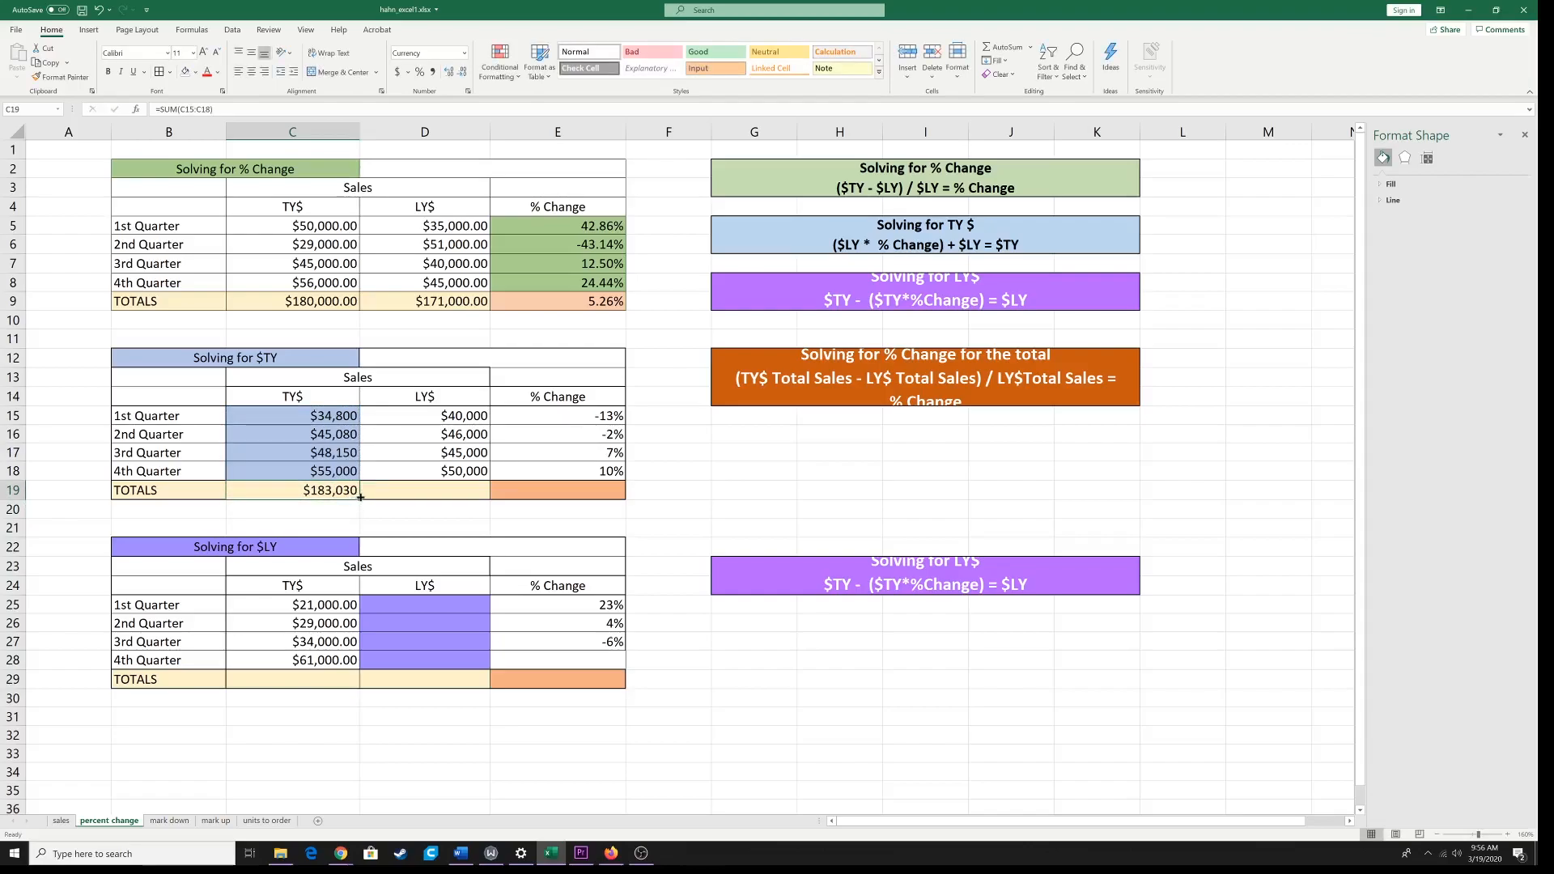
pyautogui.moveTo(360, 497); pyautogui.dragTo(445, 498)
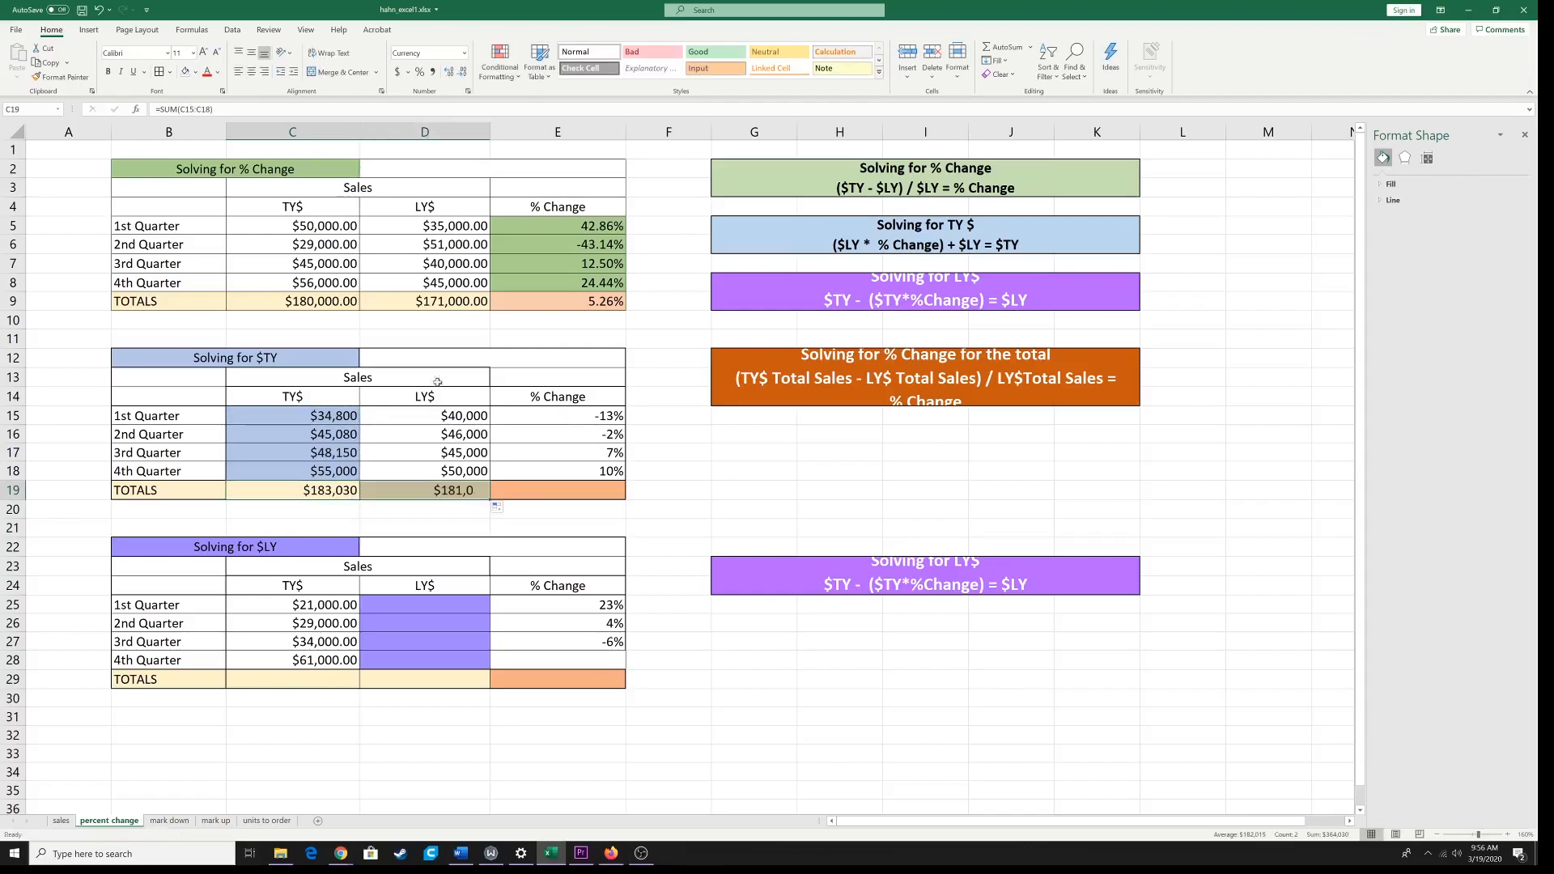
# Step: Enter =(C19-D19)/D19 in the orange % Change total cell E19 of the Solving for $TY table
pyautogui.click(547, 491)
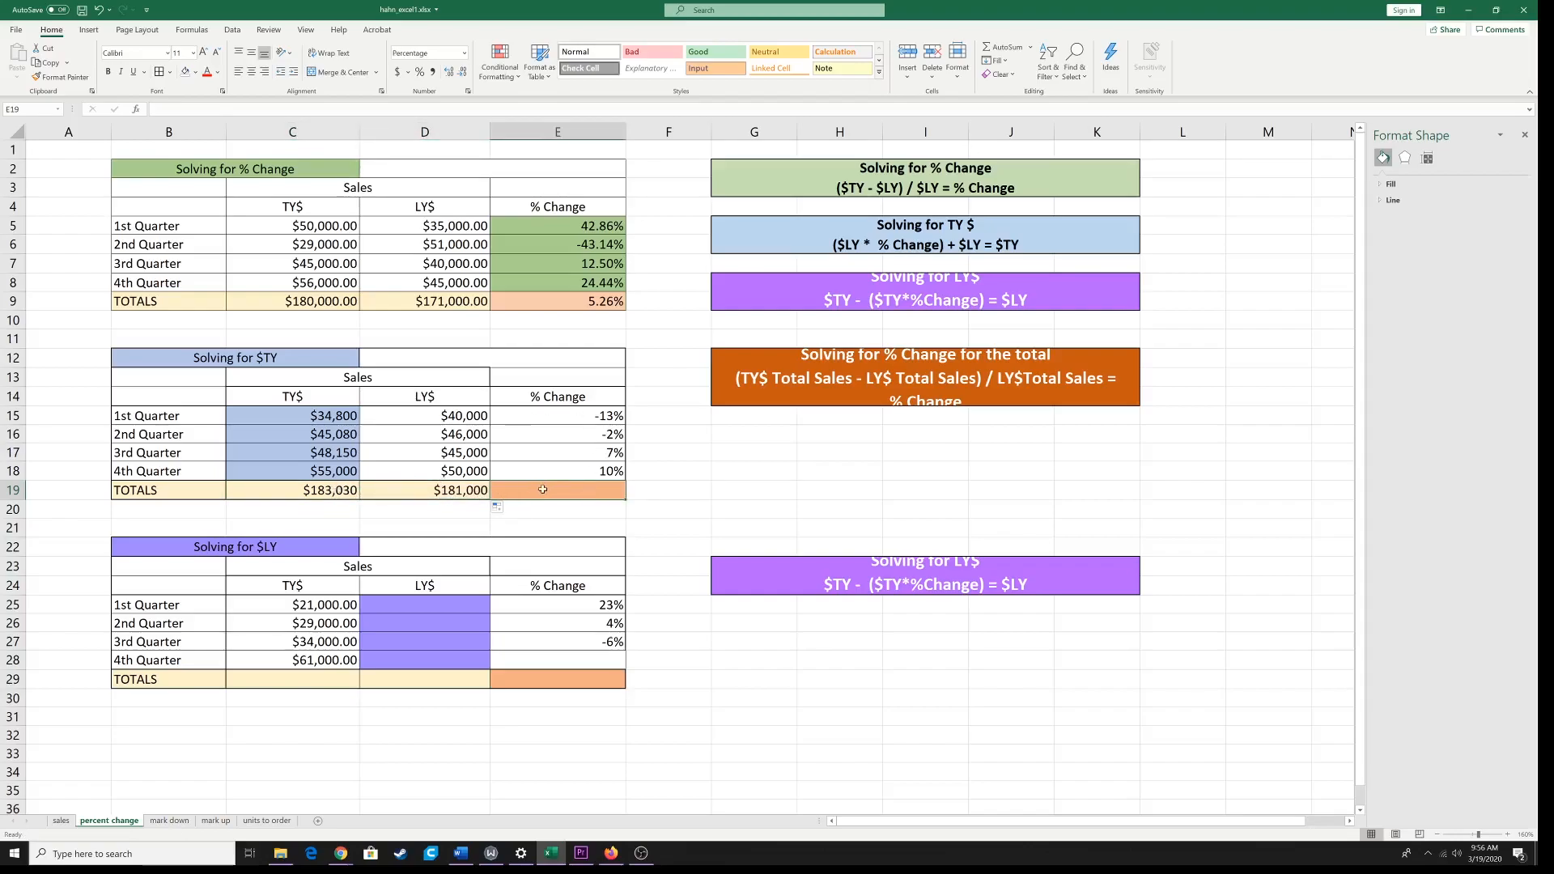
pyautogui.doubleClick(543, 490)
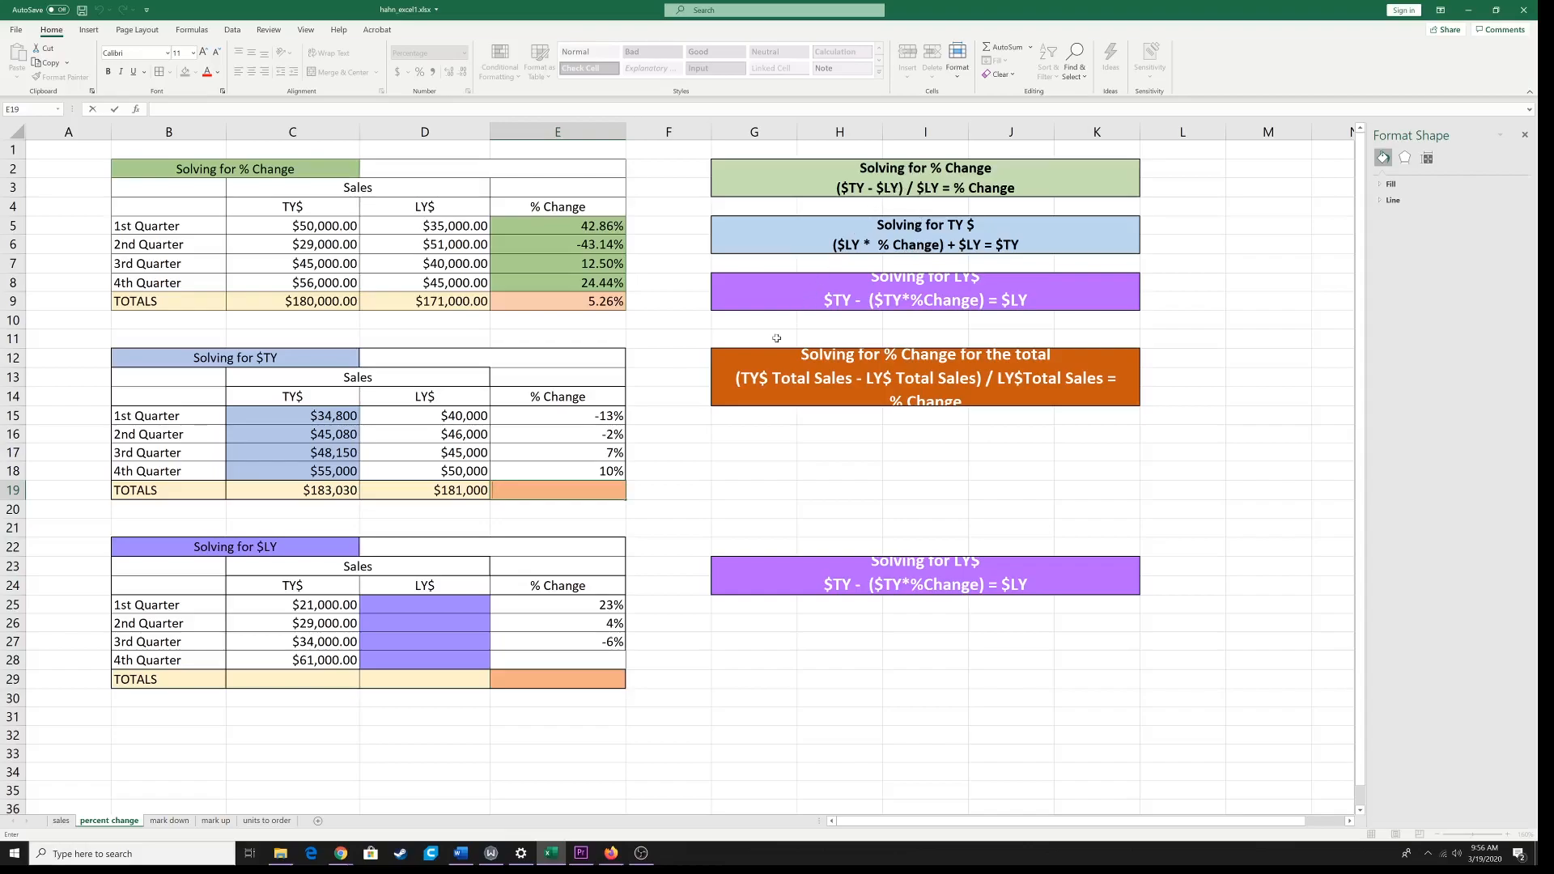
pyautogui.write('=')
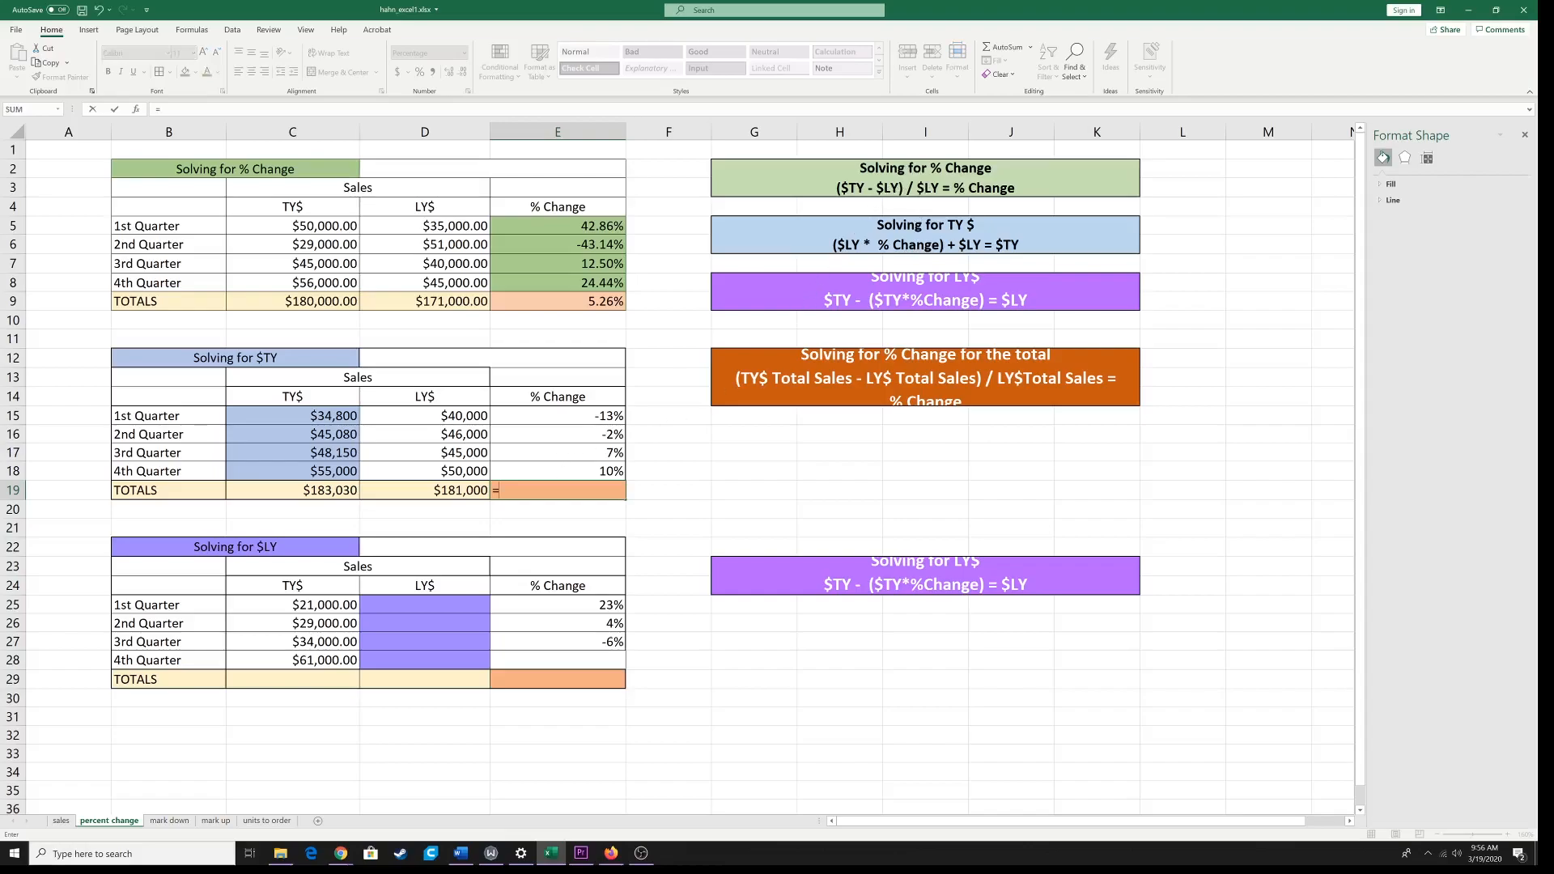
pyautogui.write('(')
pyautogui.click(336, 491)
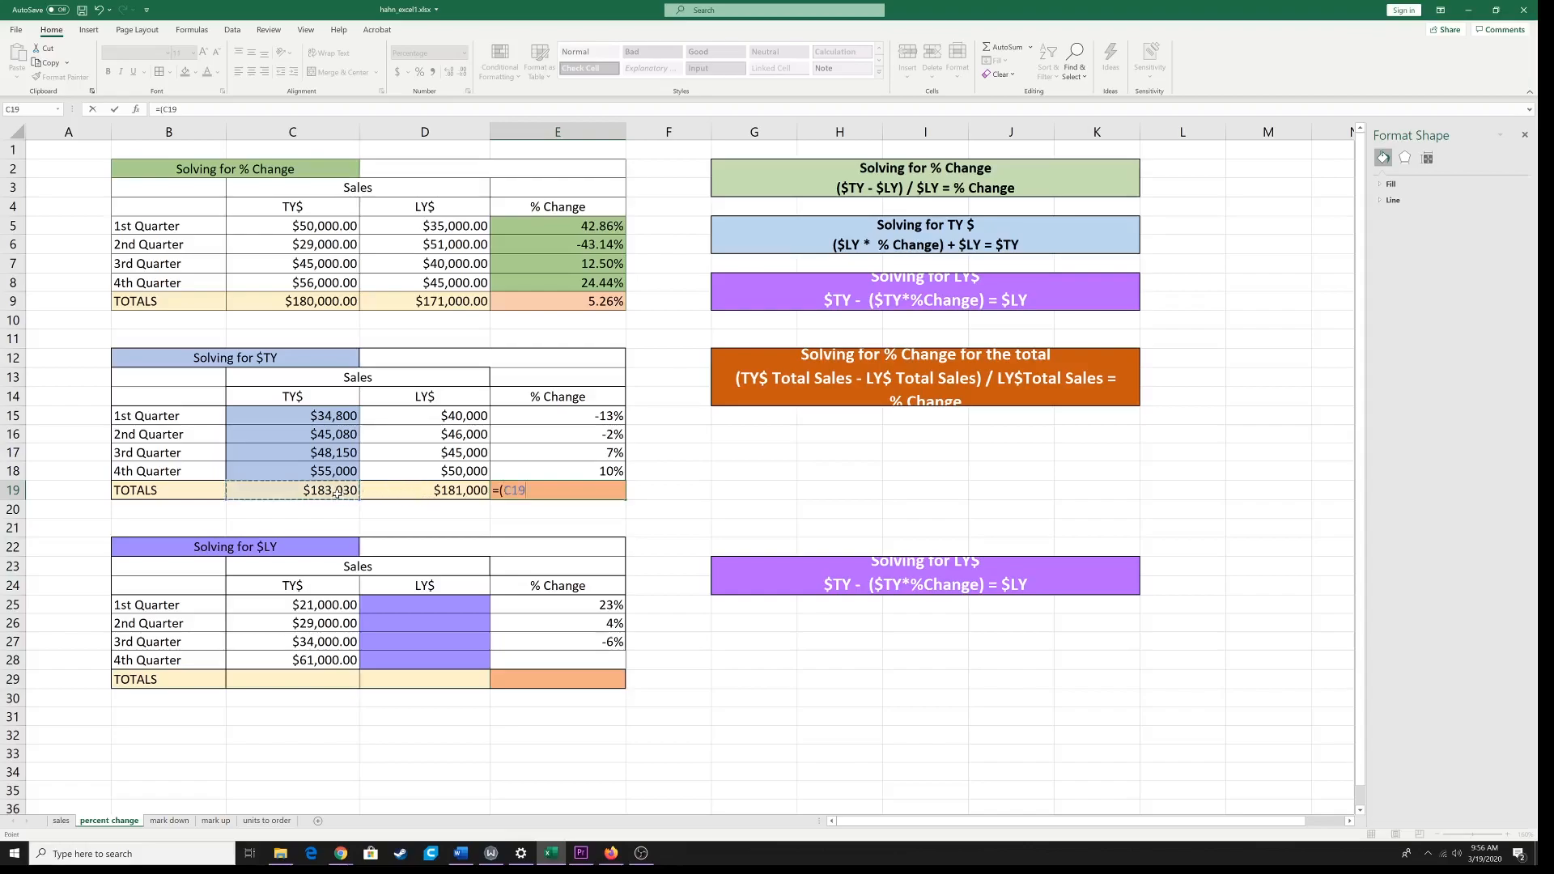
pyautogui.write('-')
pyautogui.click(434, 494)
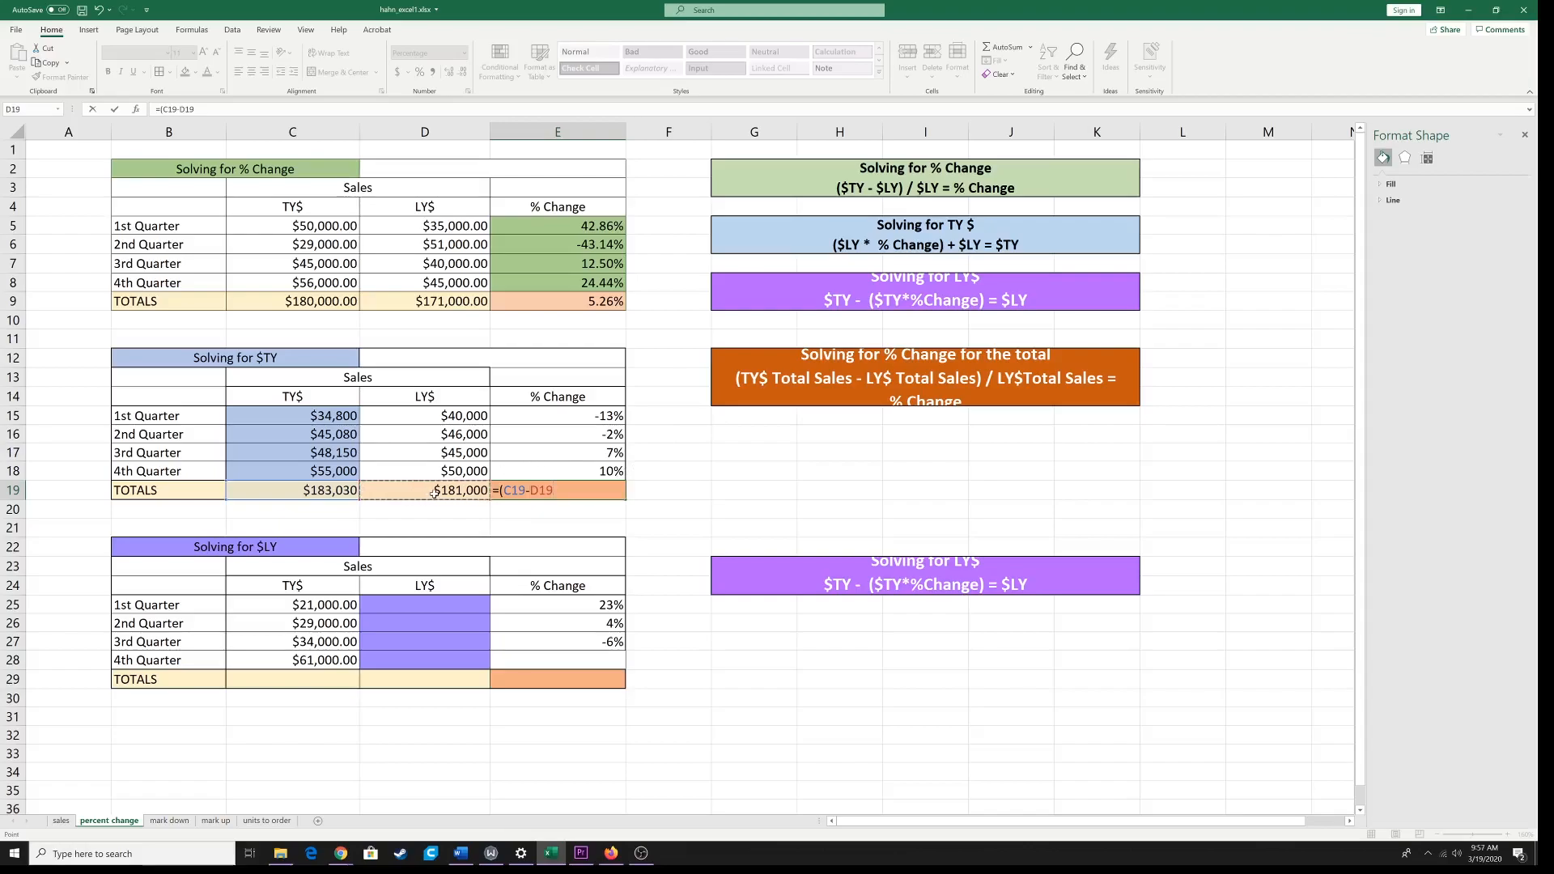
pyautogui.write(')/')
pyautogui.click(451, 495)
pyautogui.press('Return')
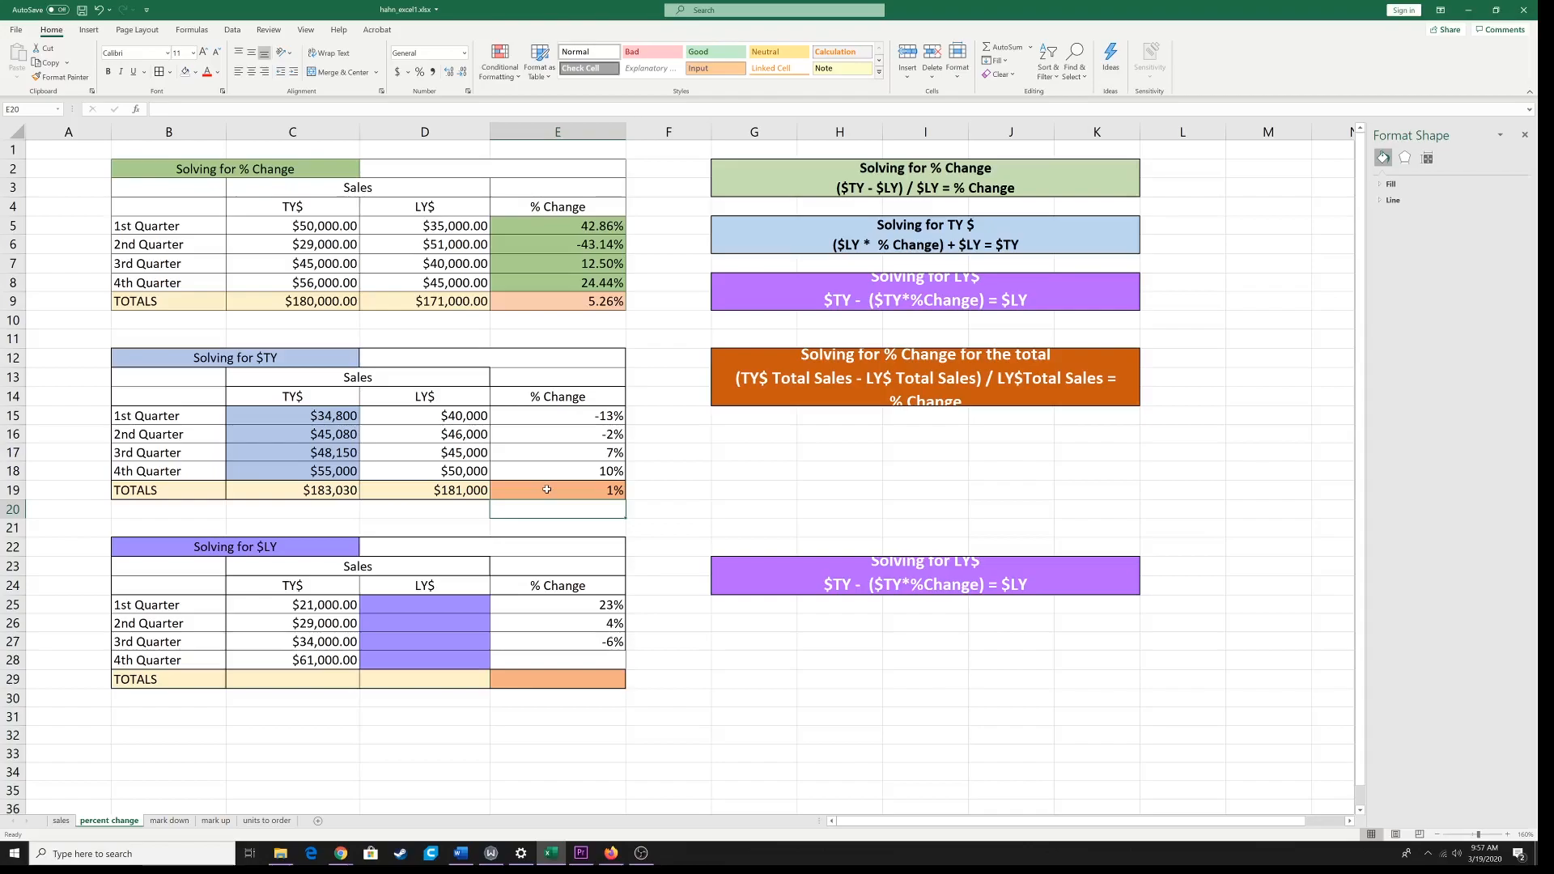
# Step: Set the font size of the purple Solving for LY$ formula box in G23 beside the third table to 12
pyautogui.click(410, 606)
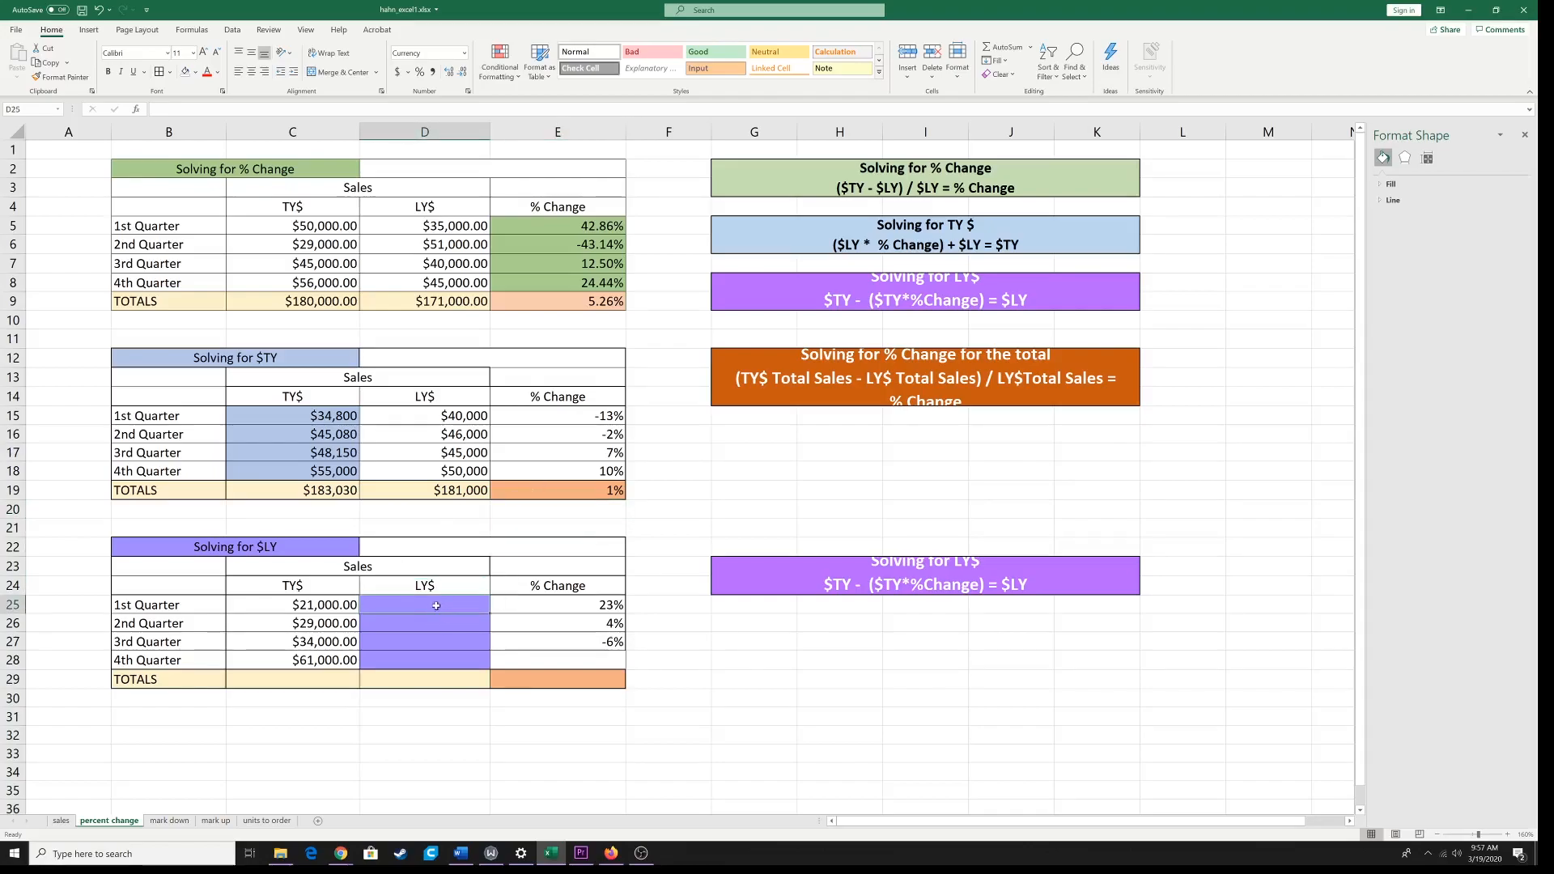
pyautogui.click(799, 576)
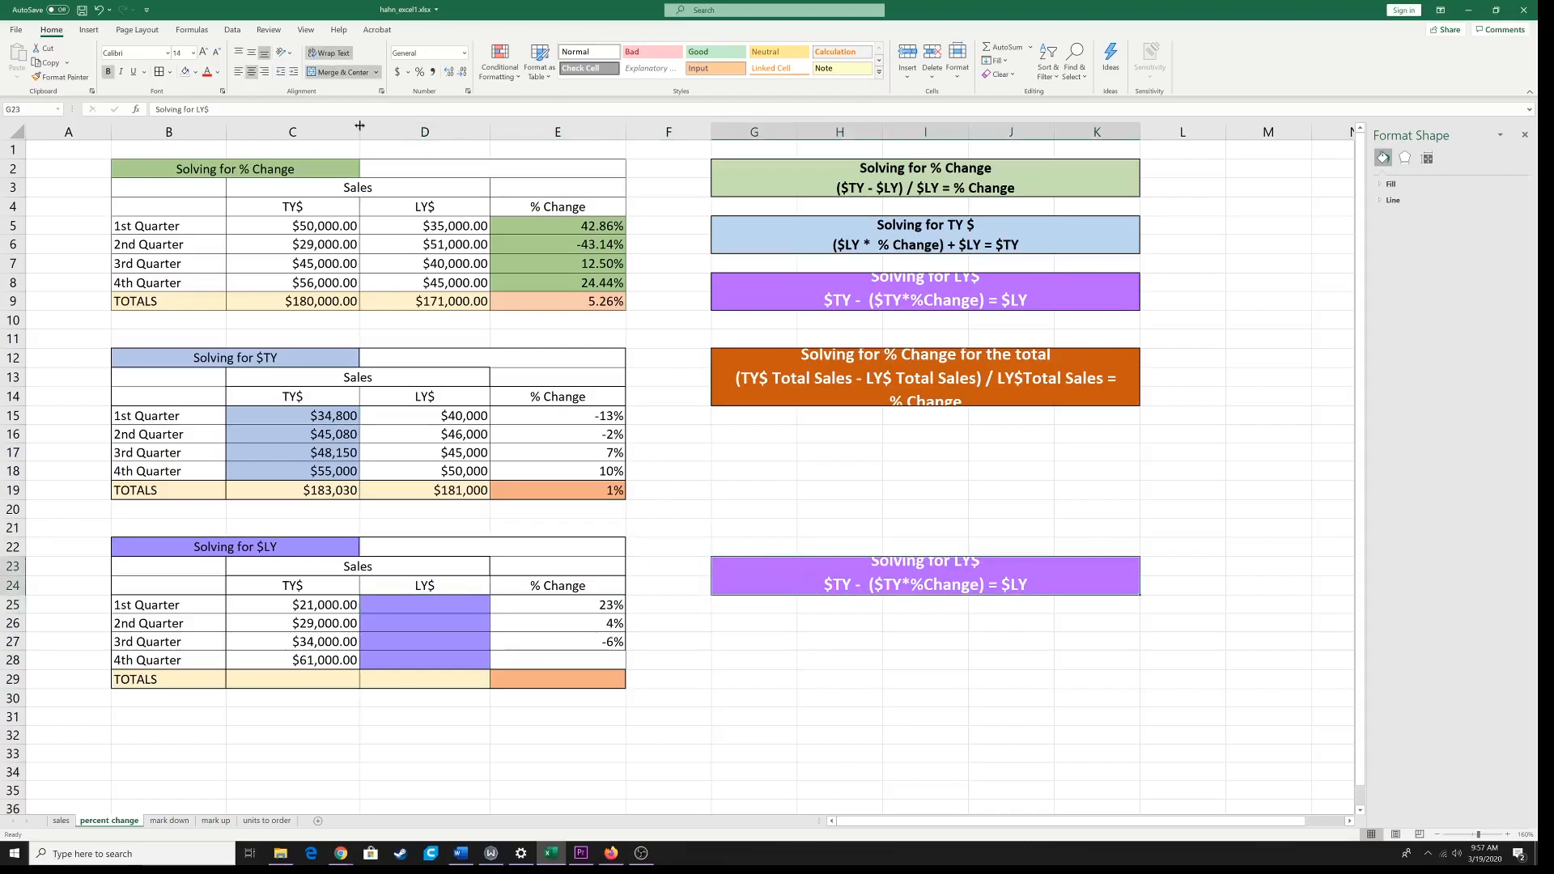
pyautogui.click(193, 53)
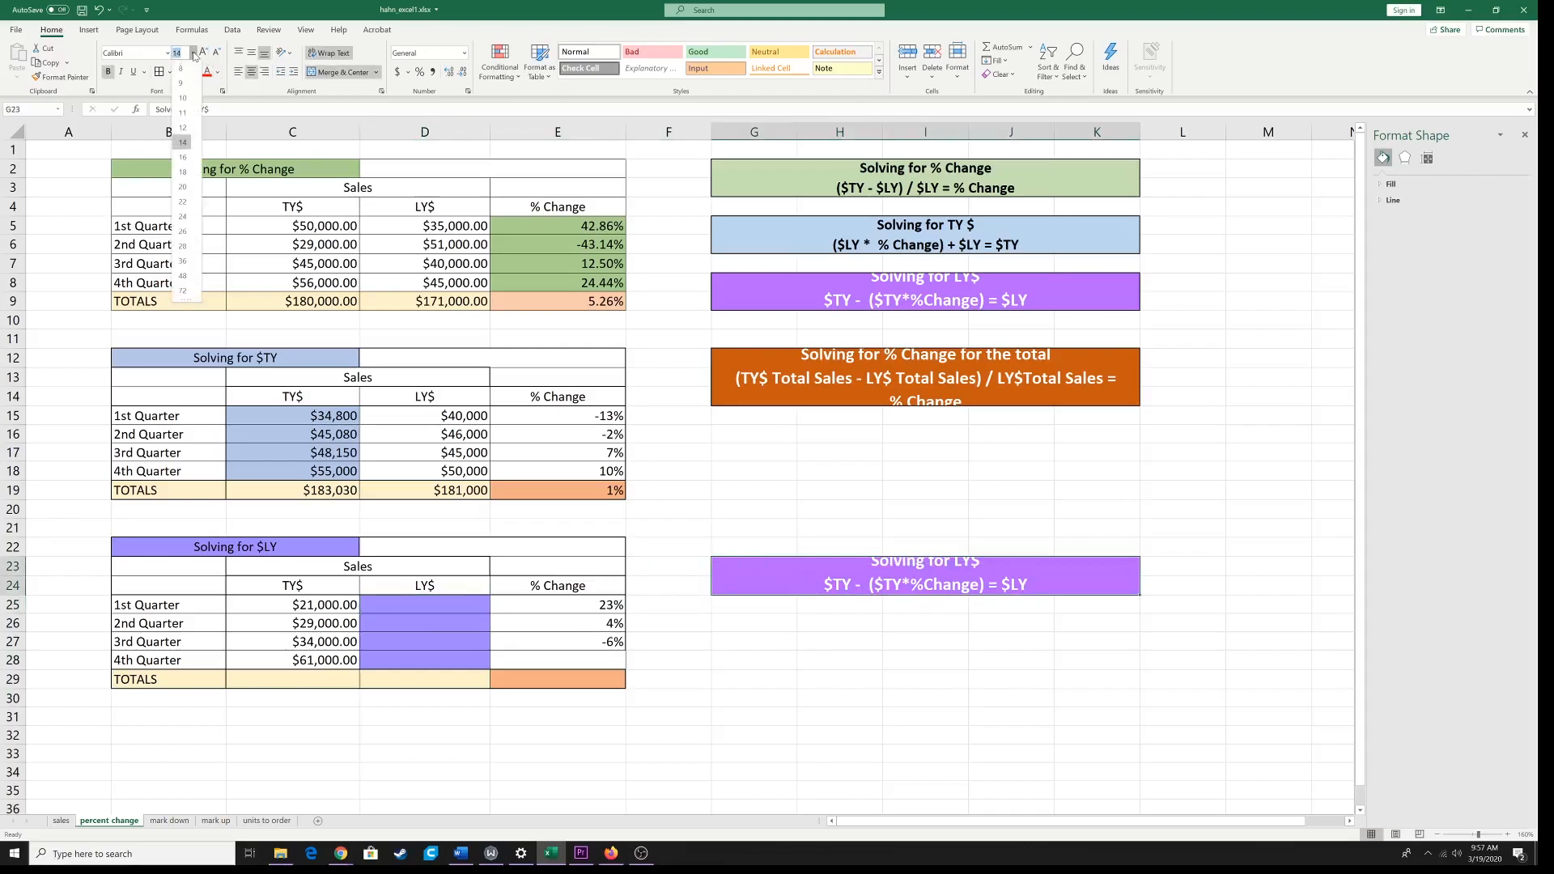
pyautogui.click(183, 127)
# Step: Enter =C25-(C25*E25) in the 1st Quarter LY$ cell D25 of the Solving for $LY table and fill it down to D28
pyautogui.click(419, 607)
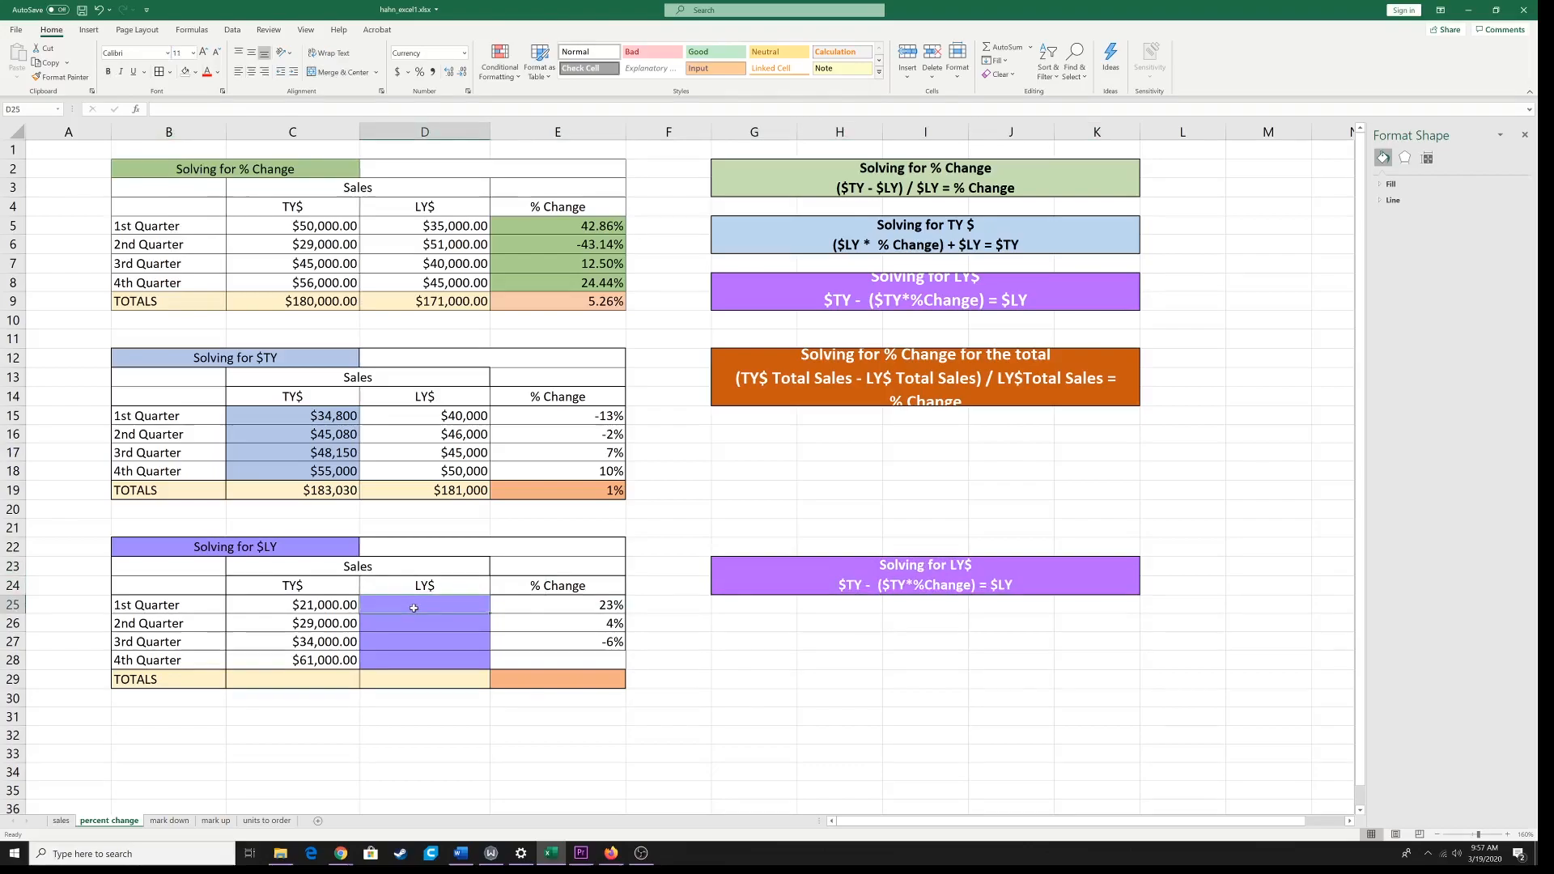
pyautogui.write('=')
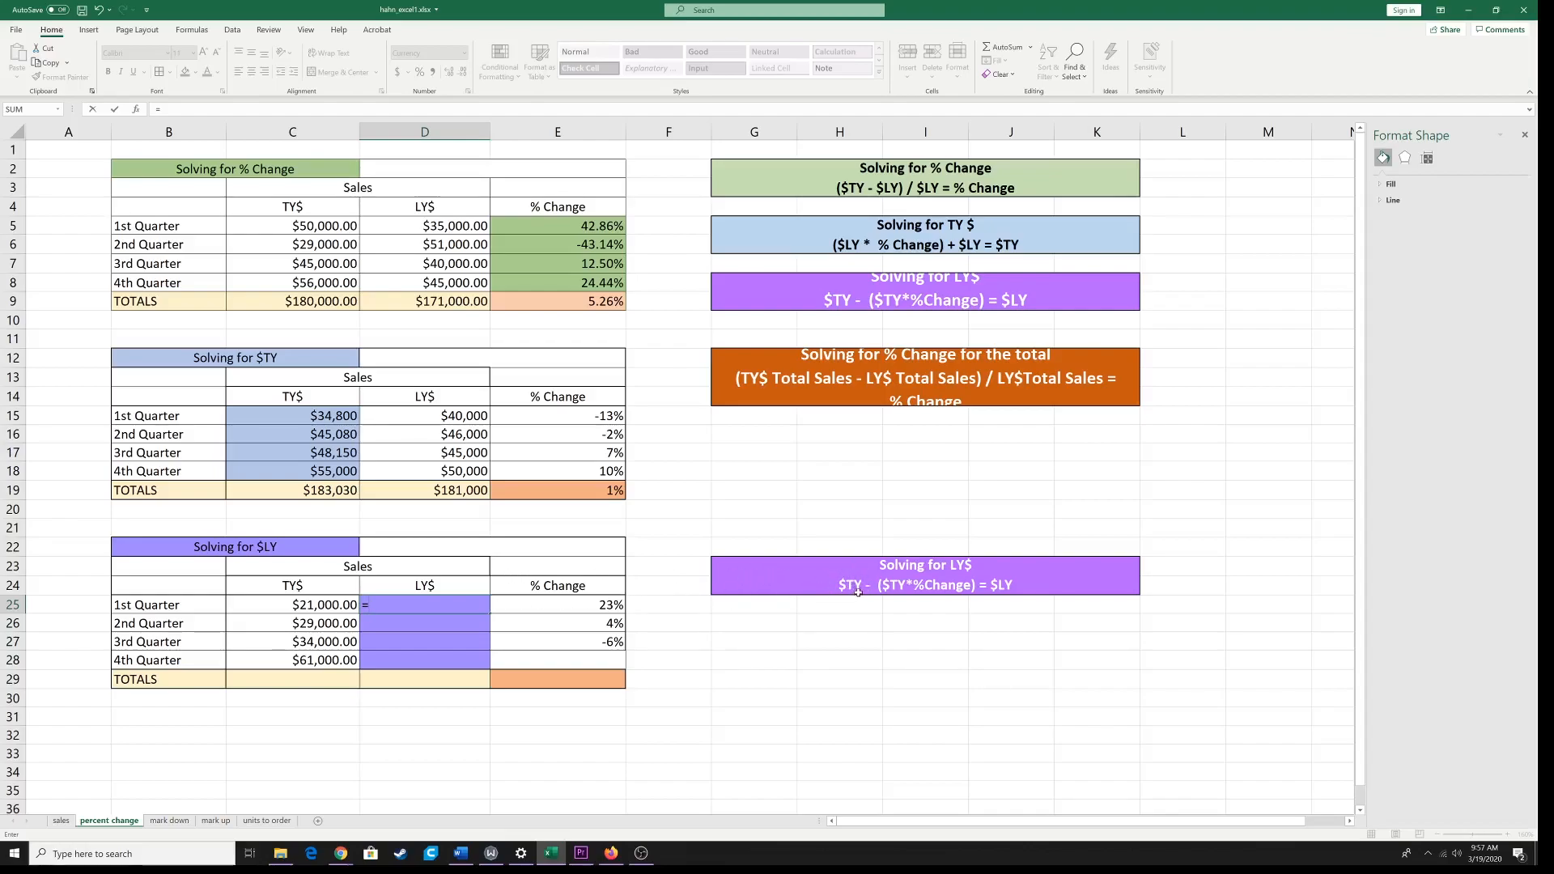
pyautogui.click(308, 607)
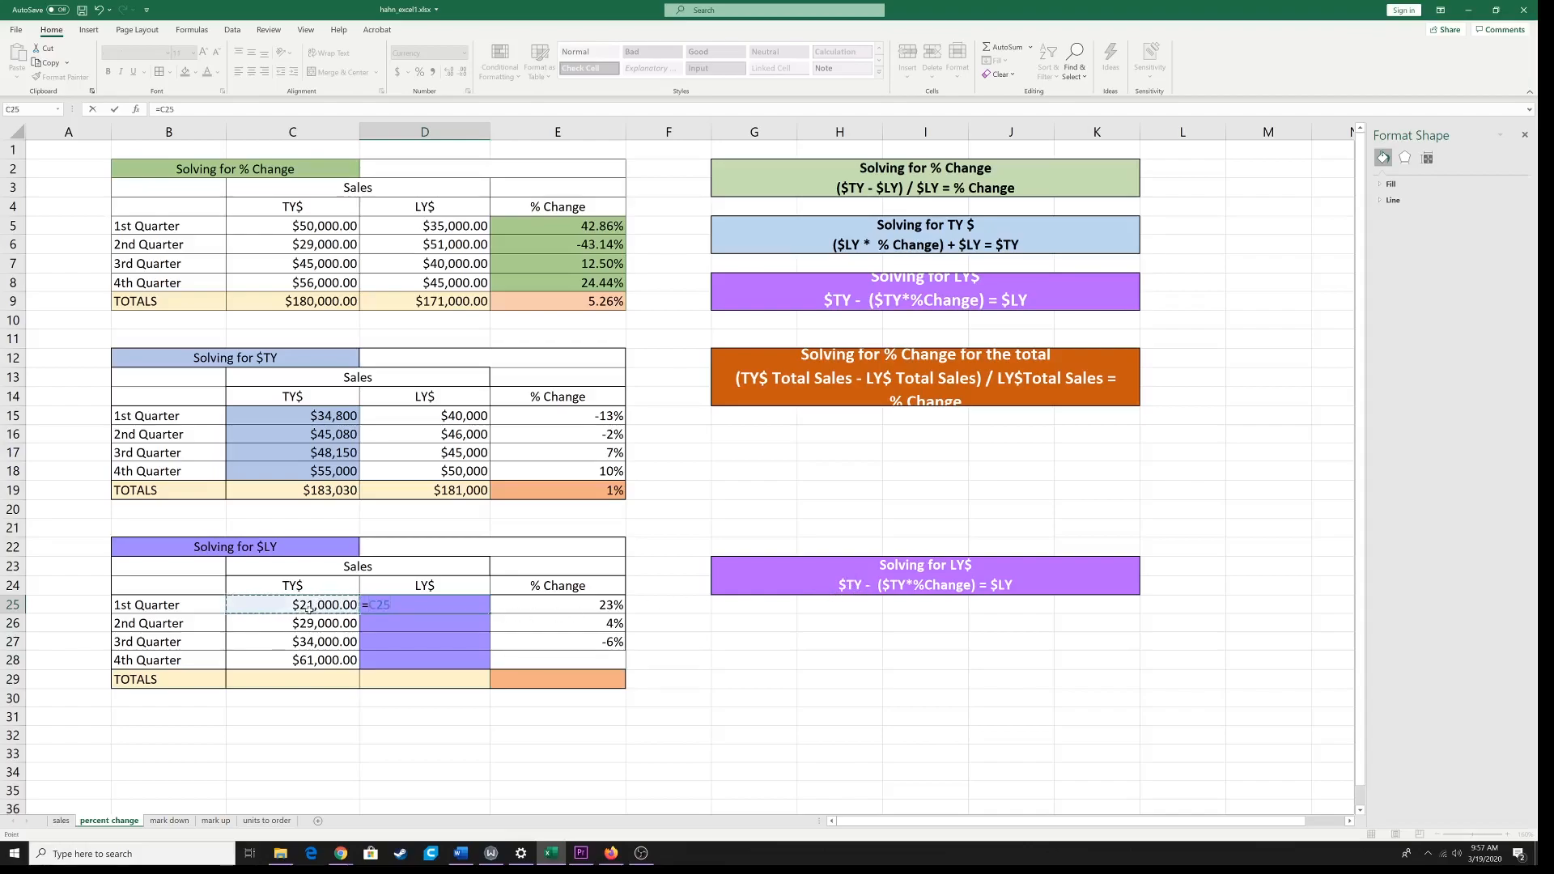
pyautogui.write('-(')
pyautogui.click(340, 605)
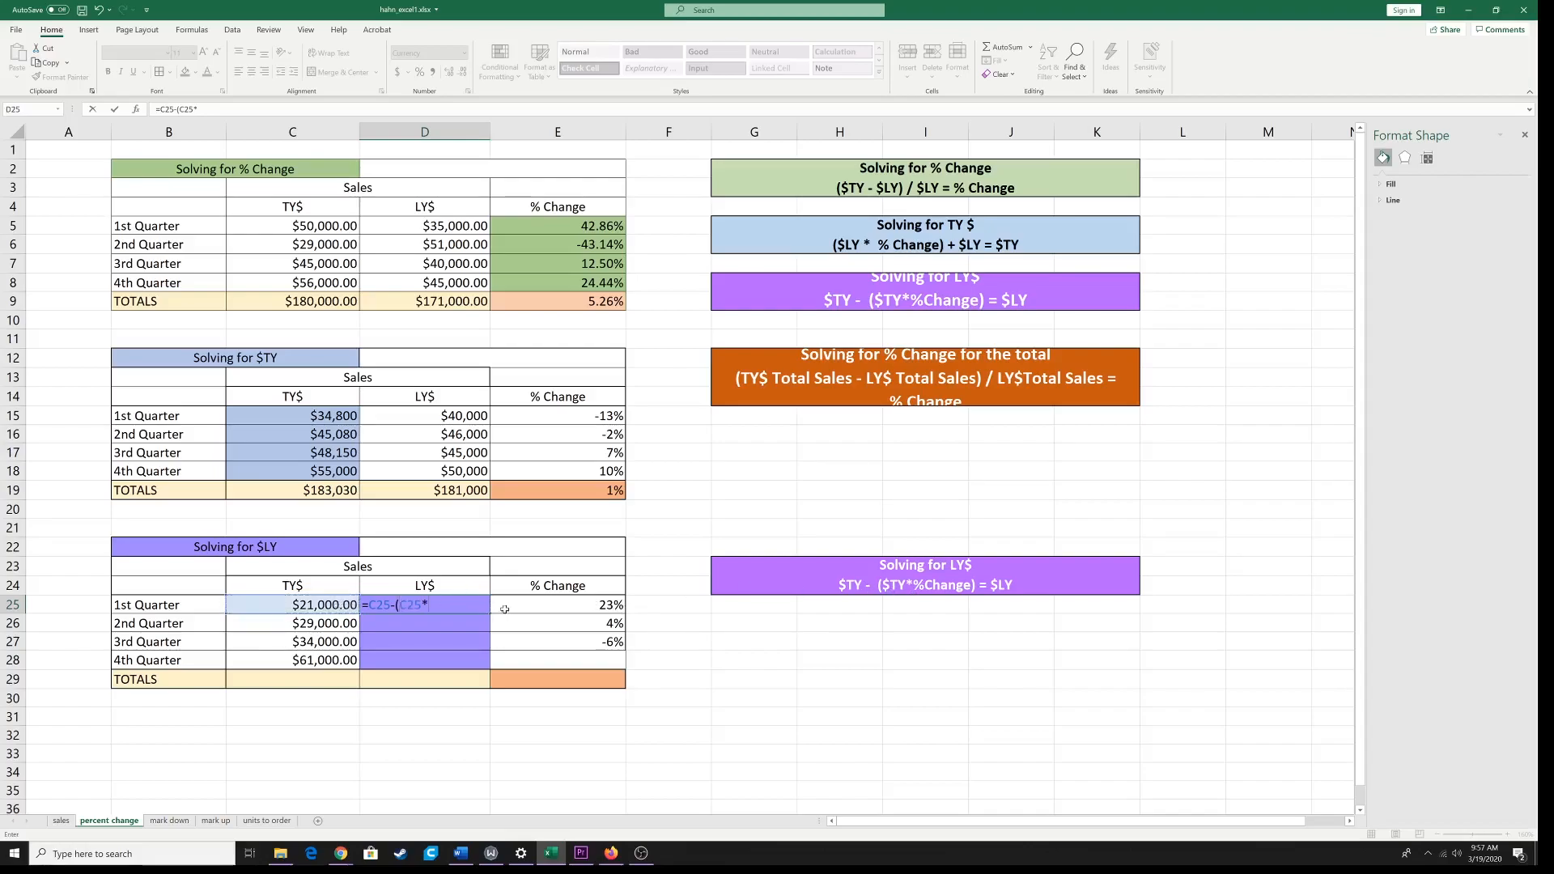
pyautogui.click(589, 607)
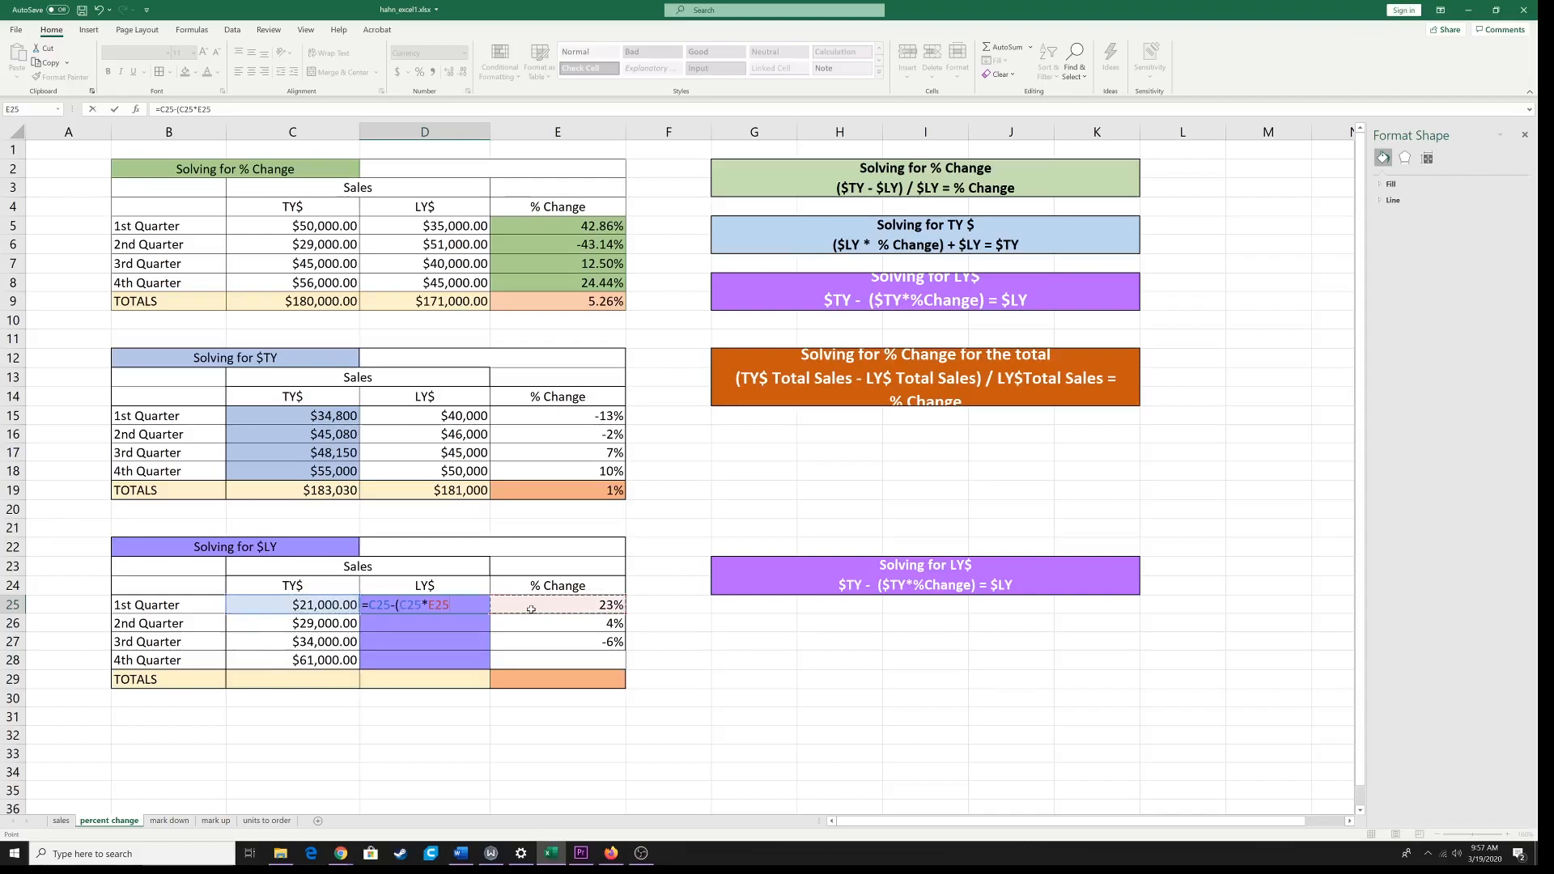
pyautogui.write(')')
pyautogui.press('Return')
pyautogui.click(482, 609)
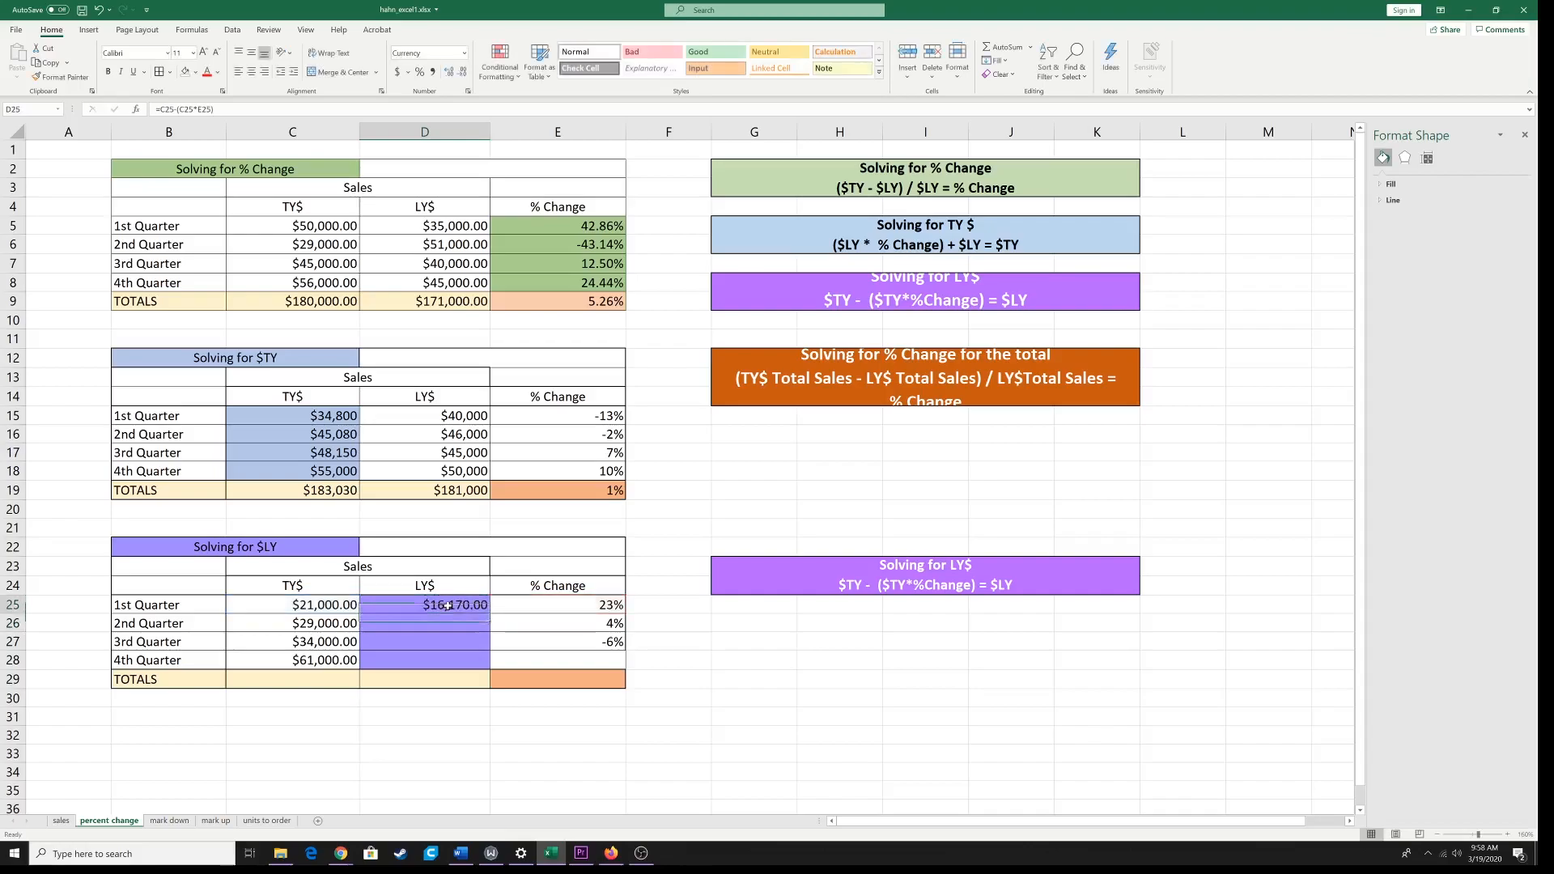
pyautogui.moveTo(491, 613); pyautogui.dragTo(489, 666)
# Step: Total the TY$ quarters C25:C28 in C29 with AutoSum and fill the sum across to the LY$ total D29
pyautogui.click(321, 684)
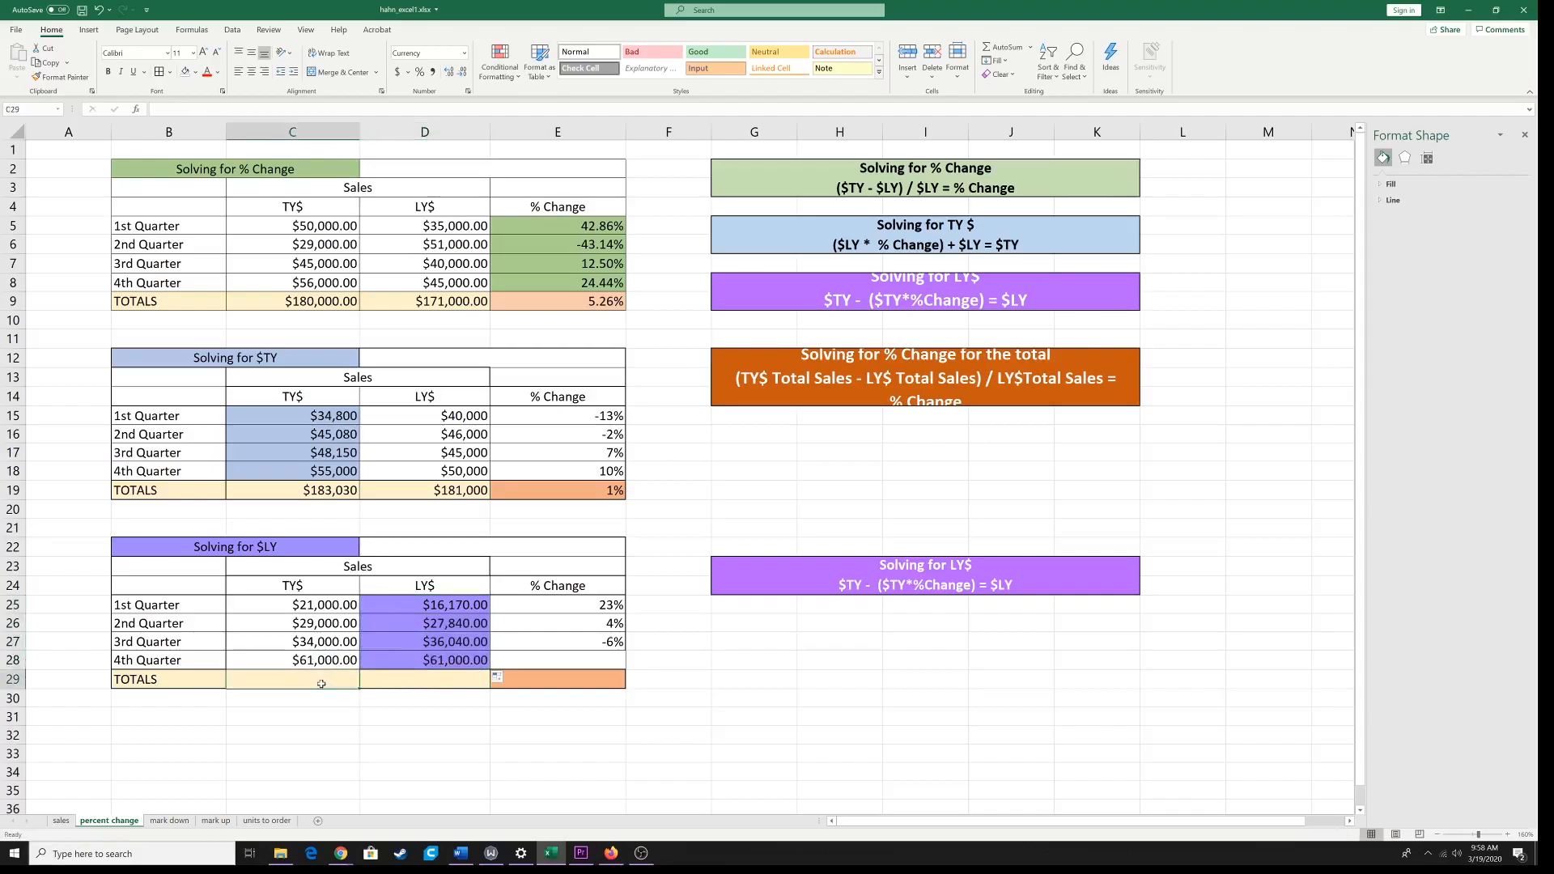
pyautogui.click(1002, 47)
pyautogui.hotkey('ctrl', 'Return')
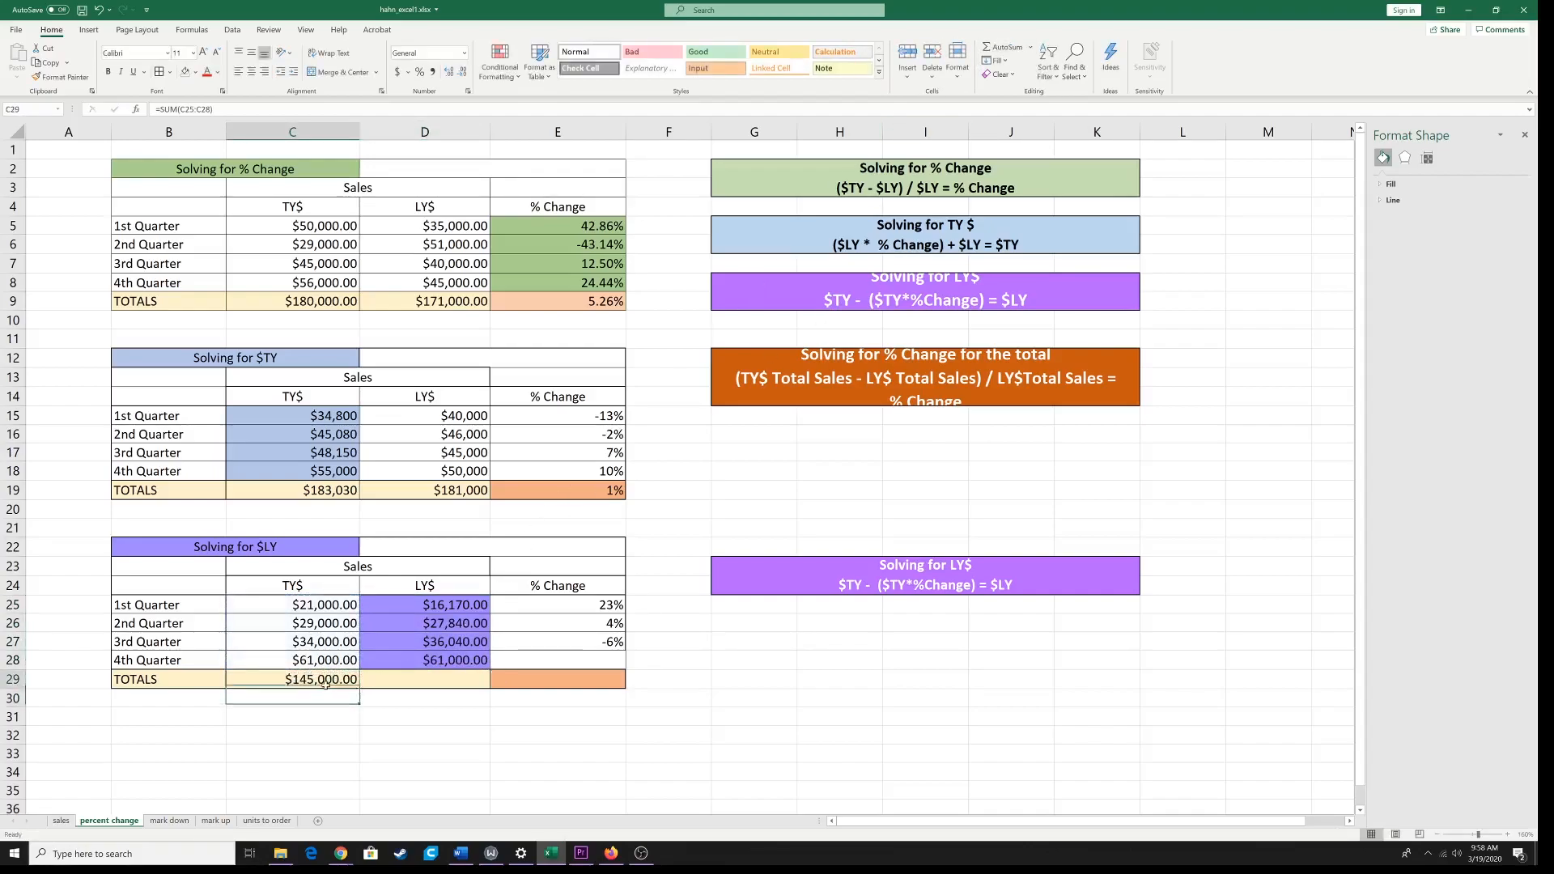
pyautogui.moveTo(358, 690); pyautogui.dragTo(473, 682)
# Step: Enter =(C29-D29)/D29 in the orange % Change total cell E29 of the Solving for $LY table
pyautogui.click(564, 679)
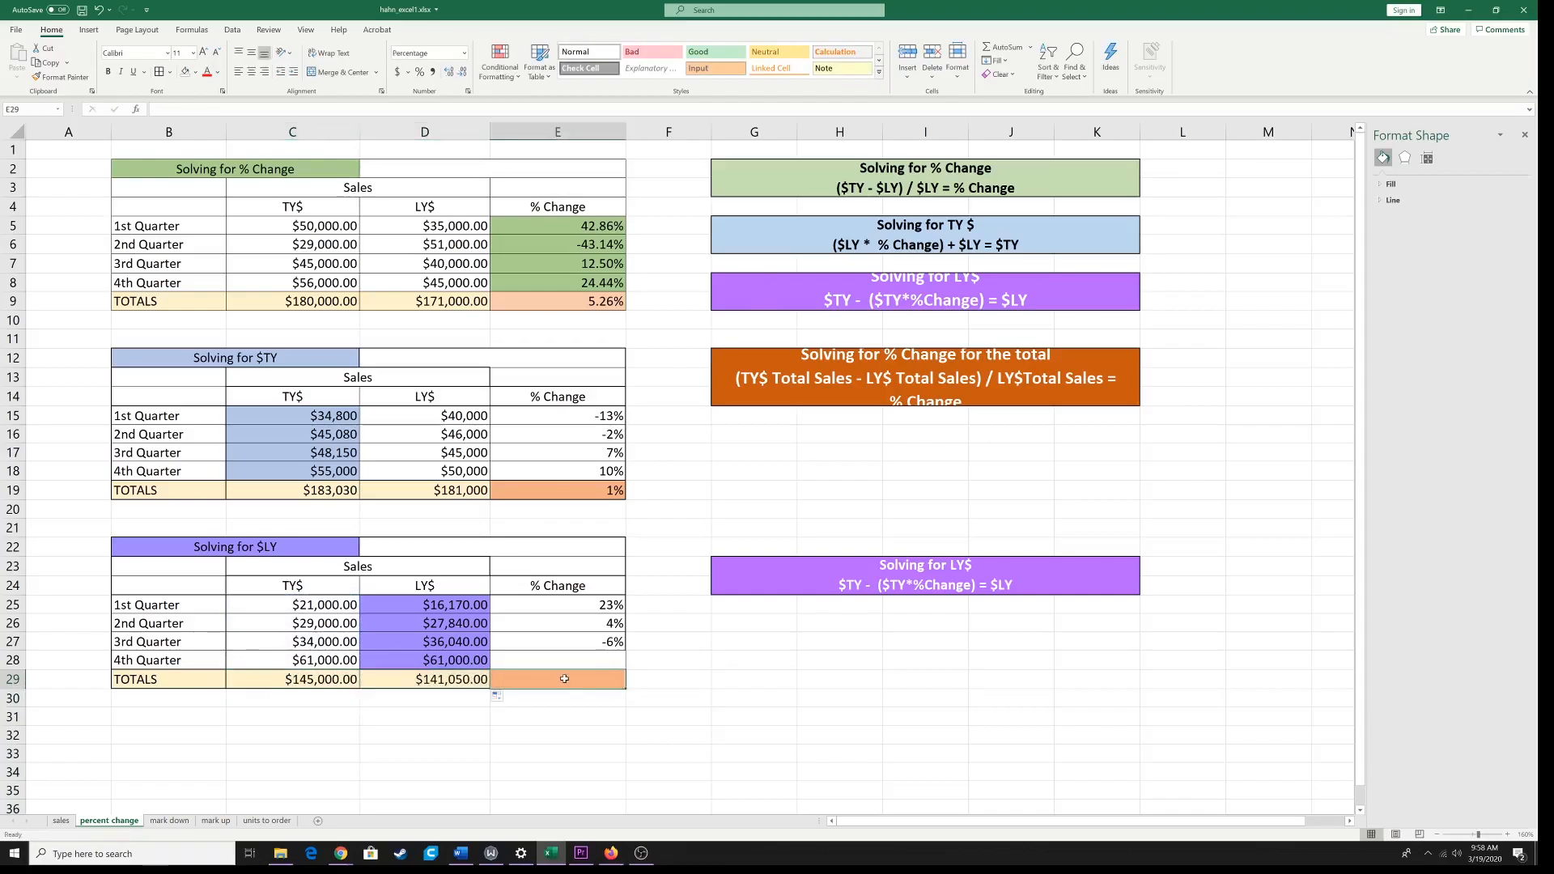
pyautogui.write('=')
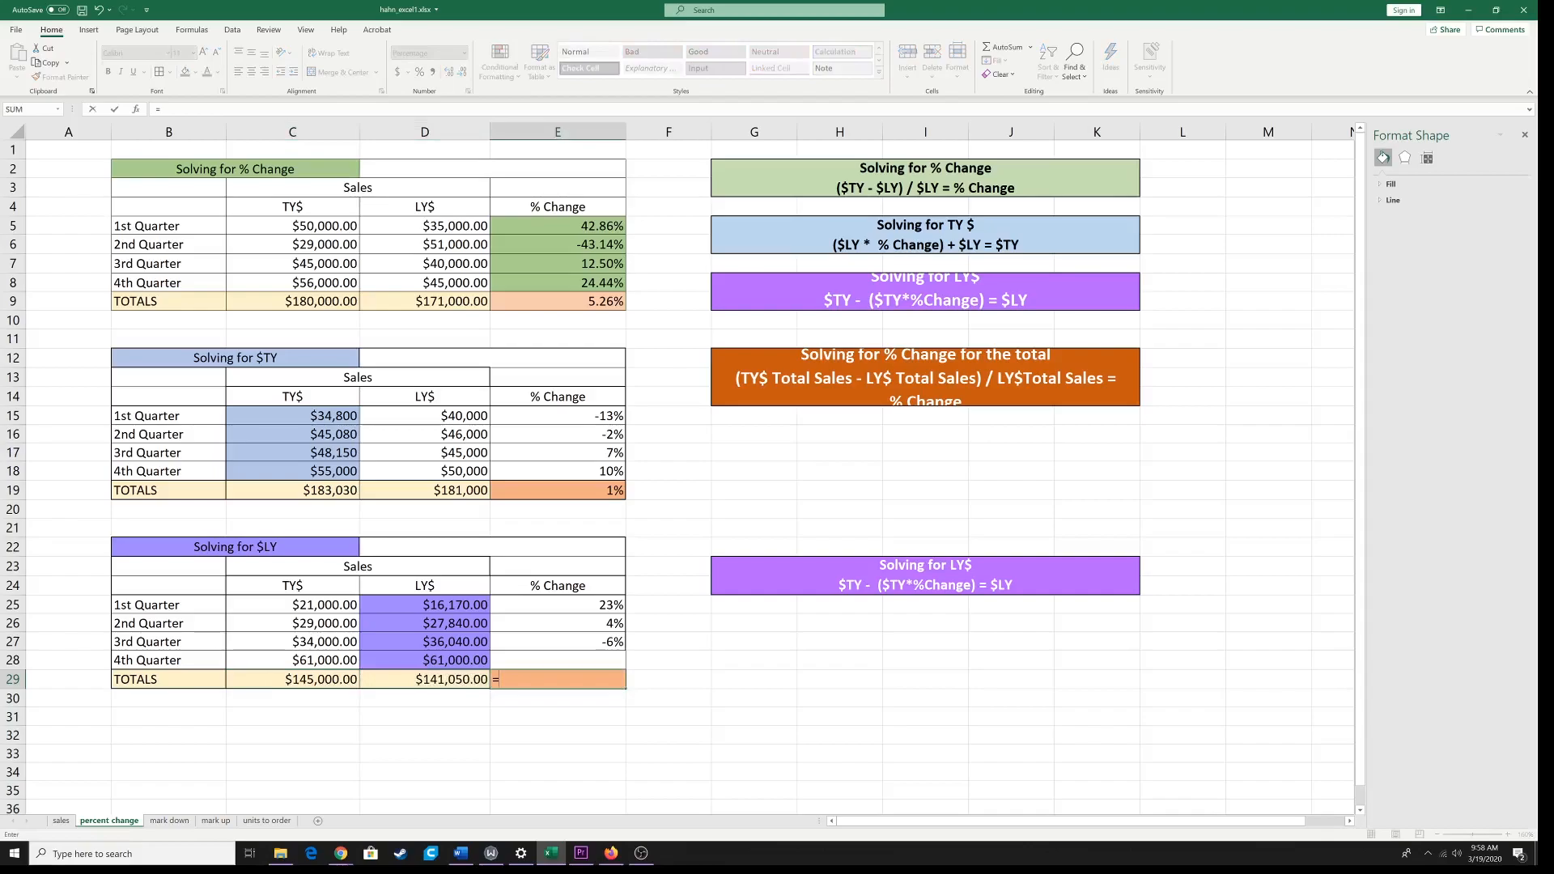
pyautogui.write('(')
pyautogui.click(325, 681)
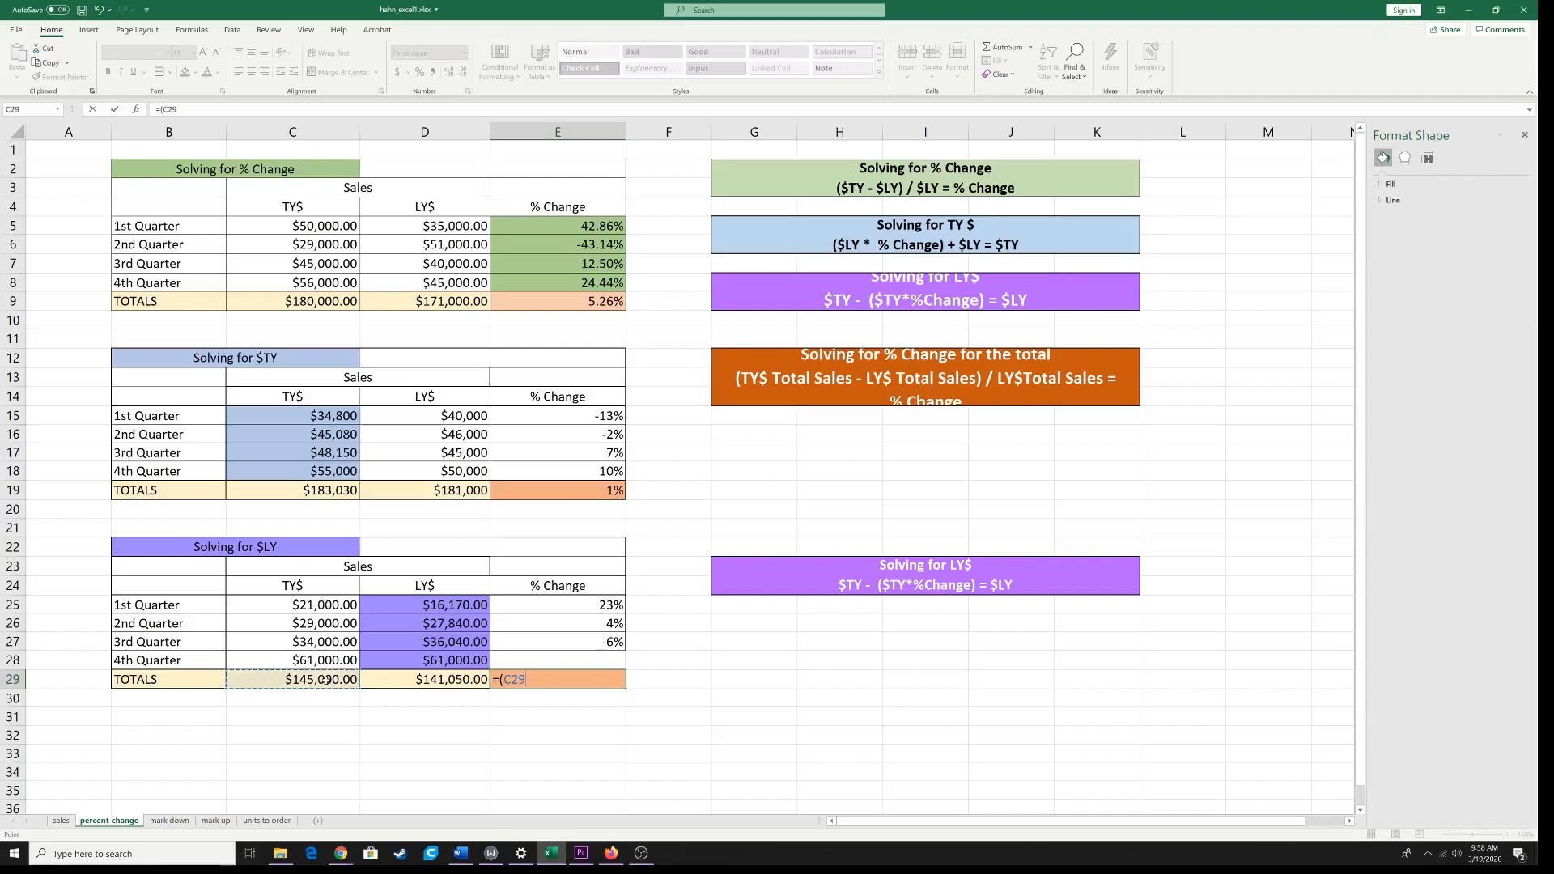
pyautogui.write('=')
pyautogui.press('BackSpace')
pyautogui.write('-')
pyautogui.click(438, 682)
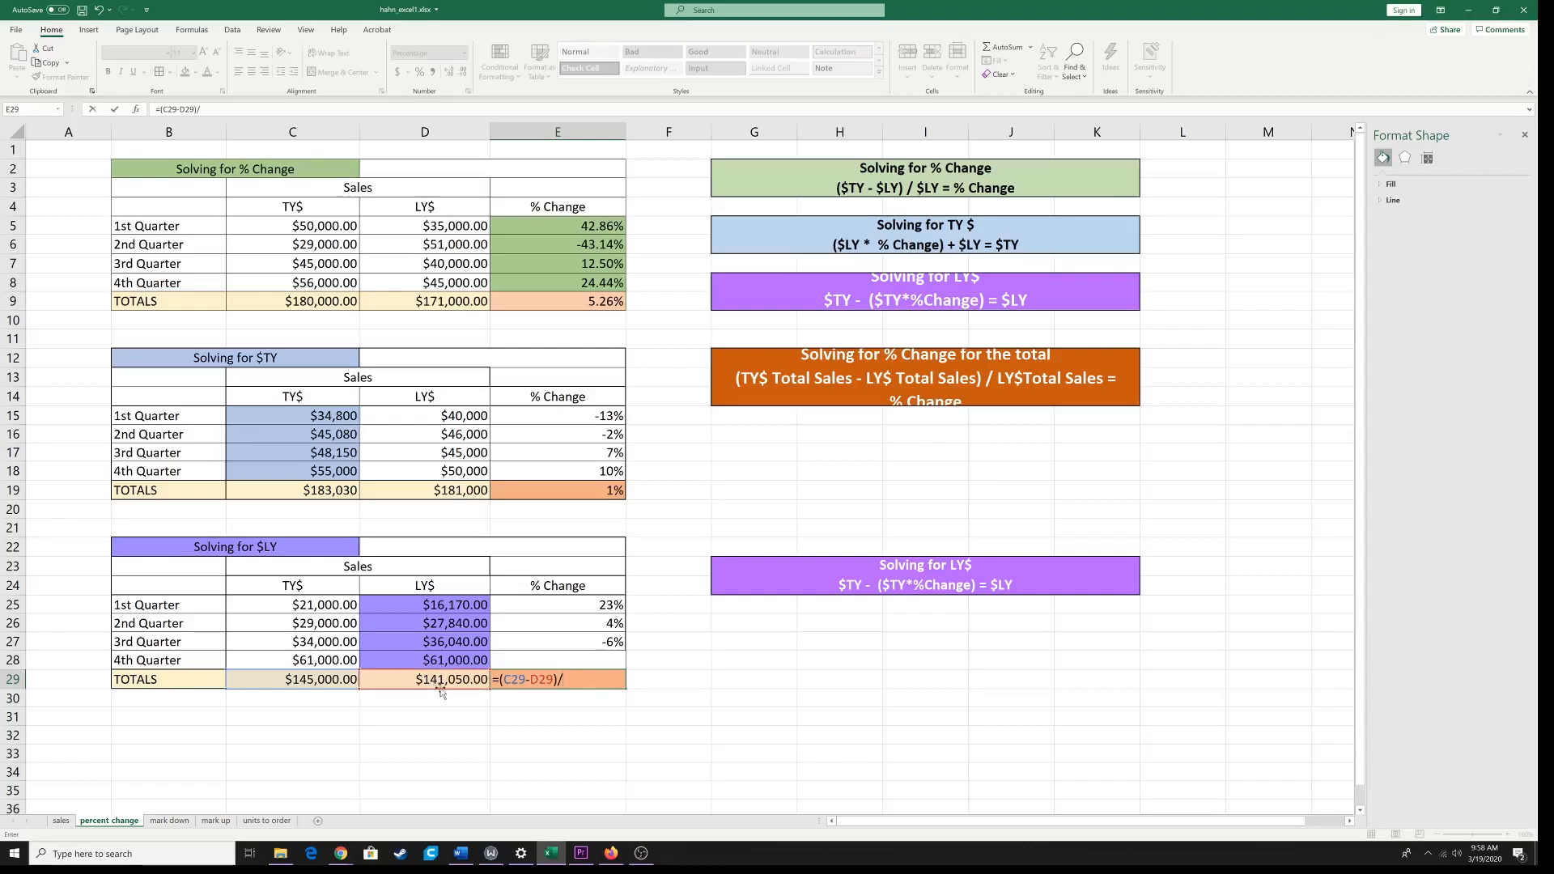
pyautogui.click(438, 679)
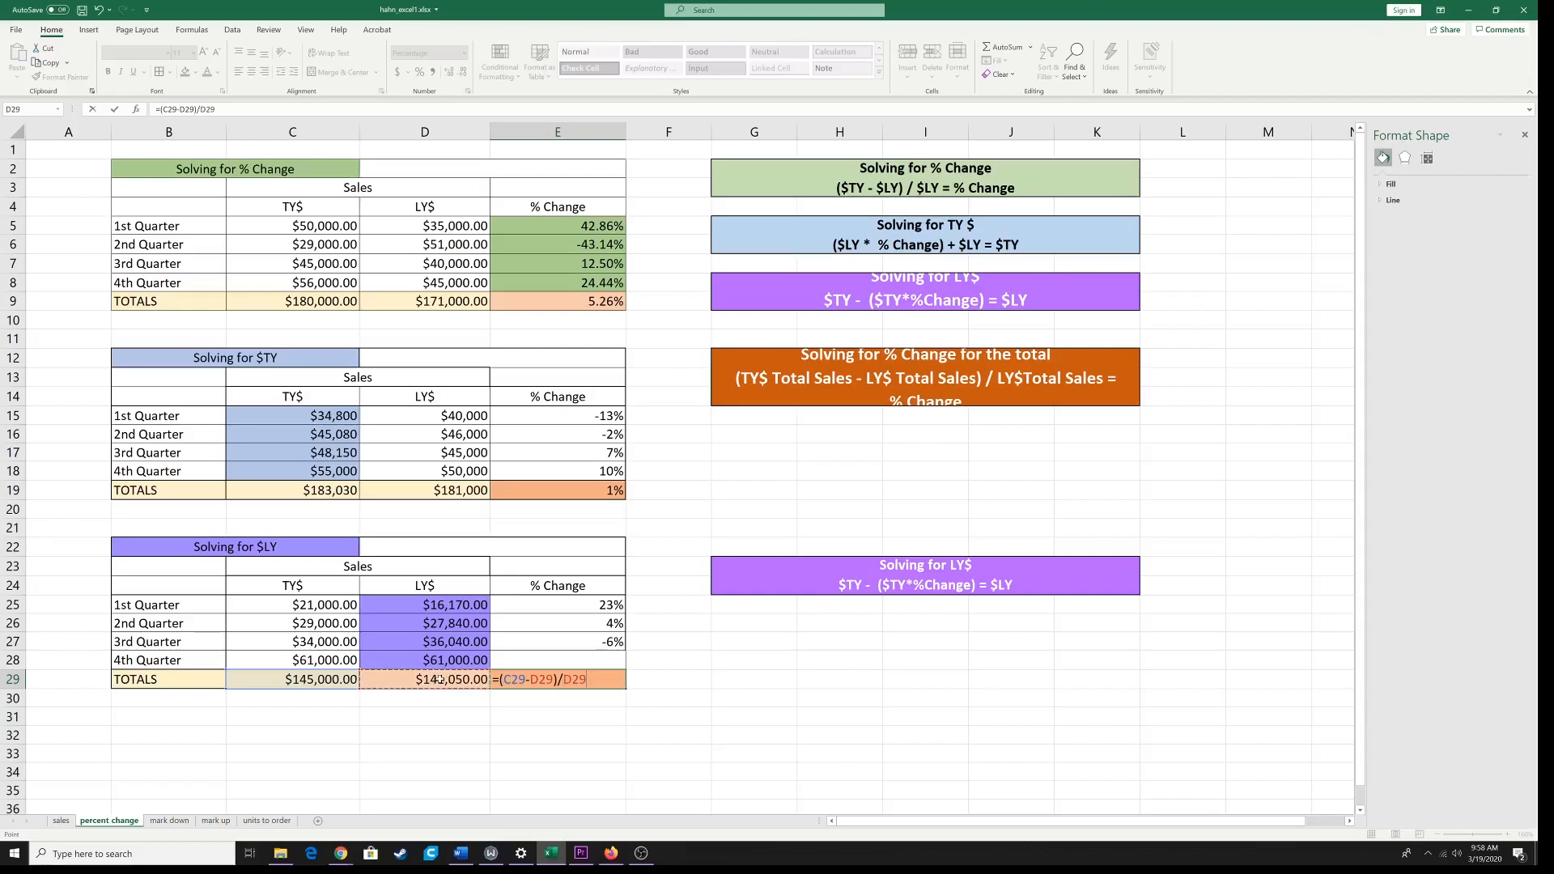
pyautogui.press('Return')
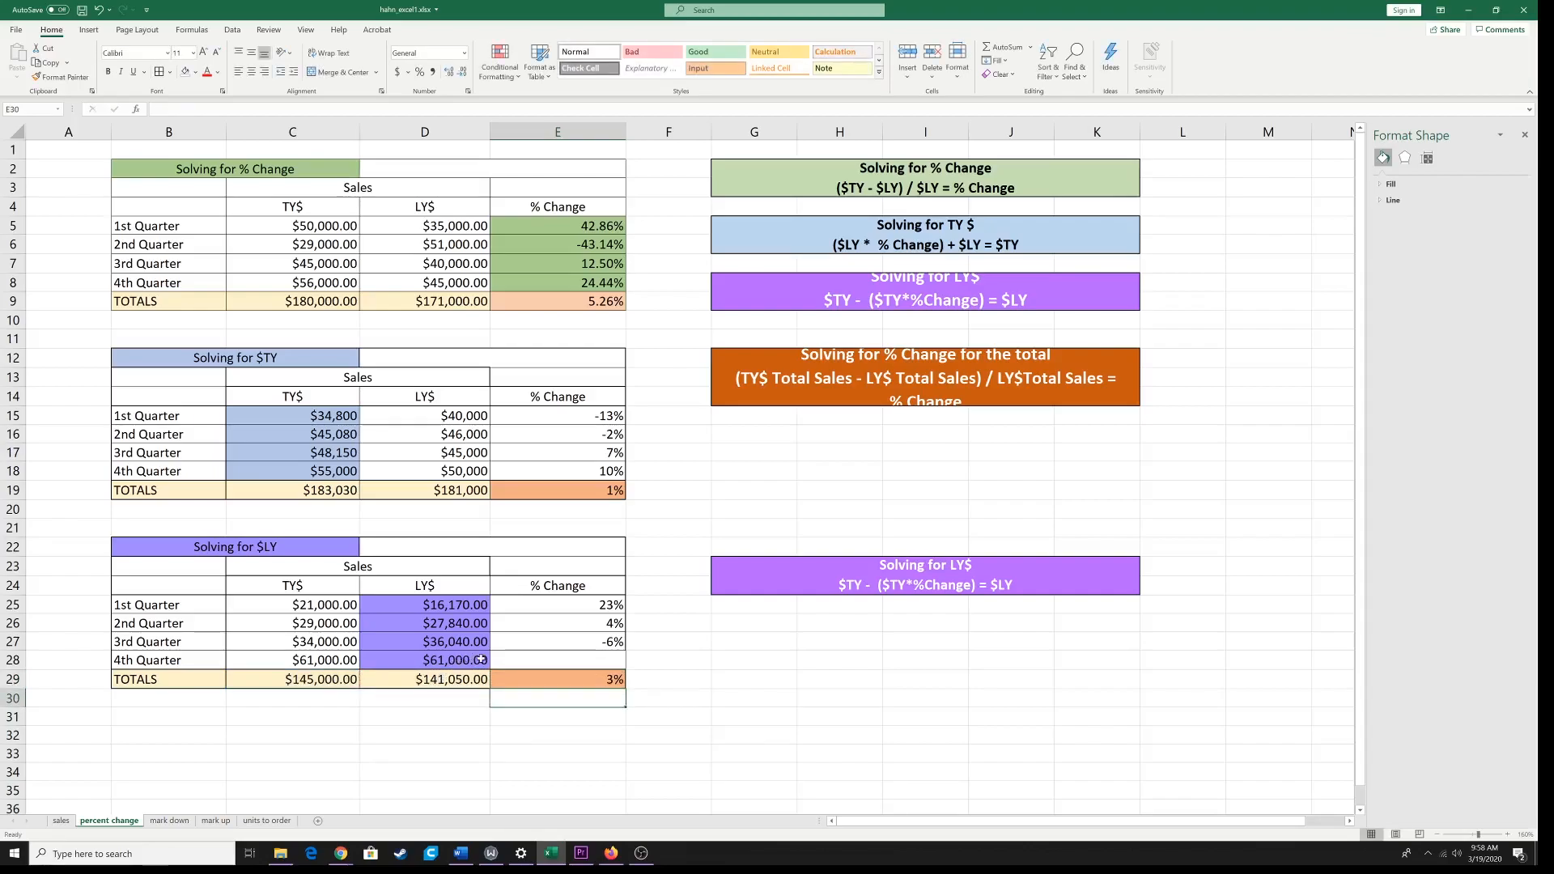
pyautogui.click(547, 661)
pyautogui.click(606, 644)
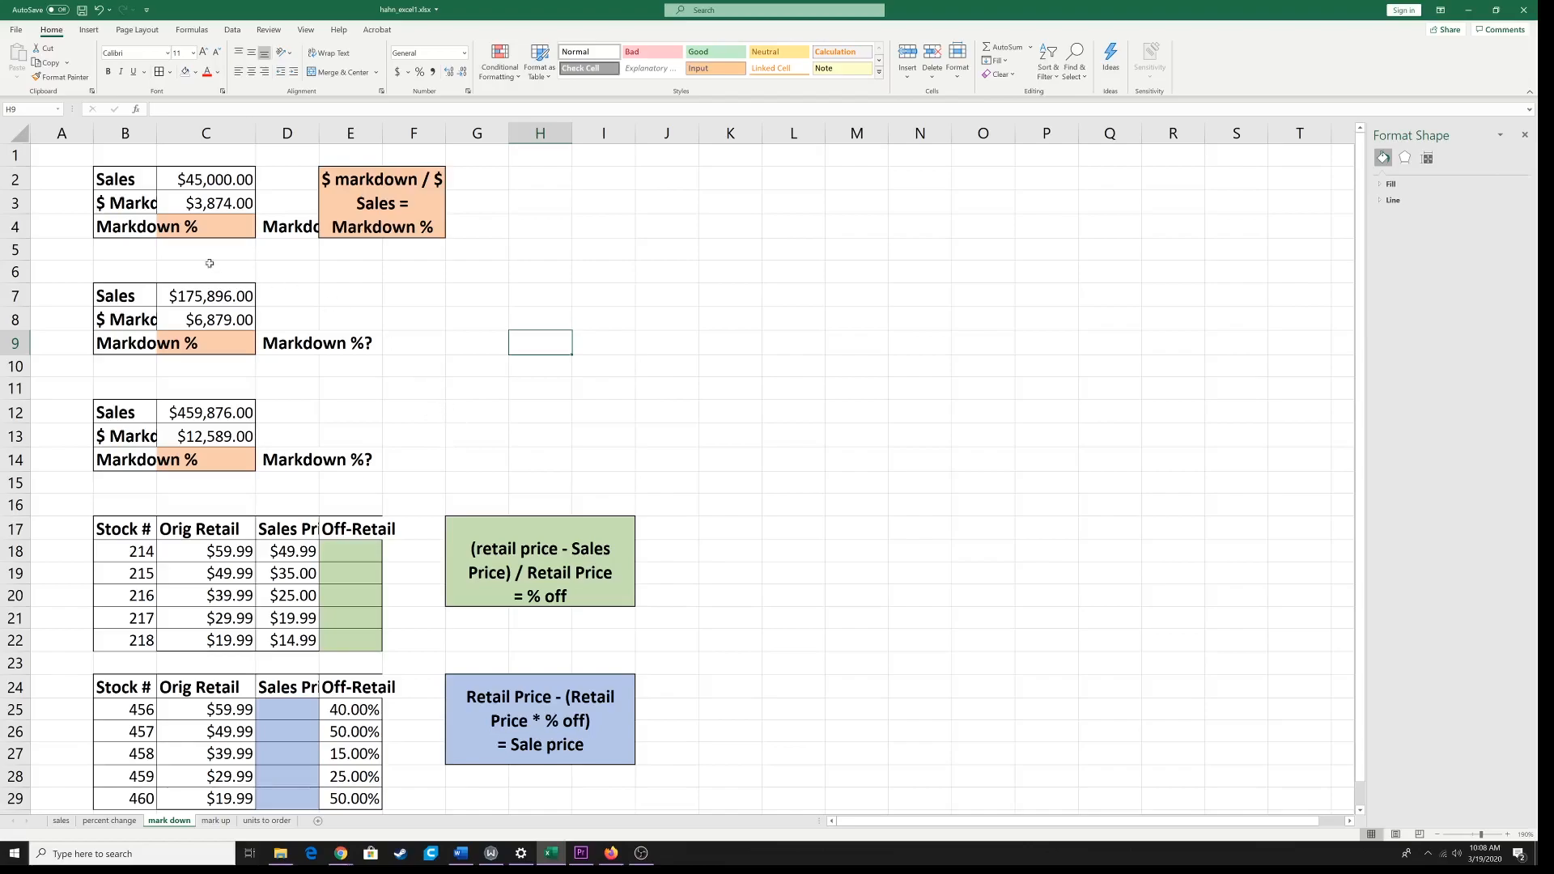
# Step: Examine the first Sales, $ Markdowns and Markdown % block in B2:C4 of the mark down sheet
pyautogui.moveTo(110, 174); pyautogui.dragTo(197, 241)
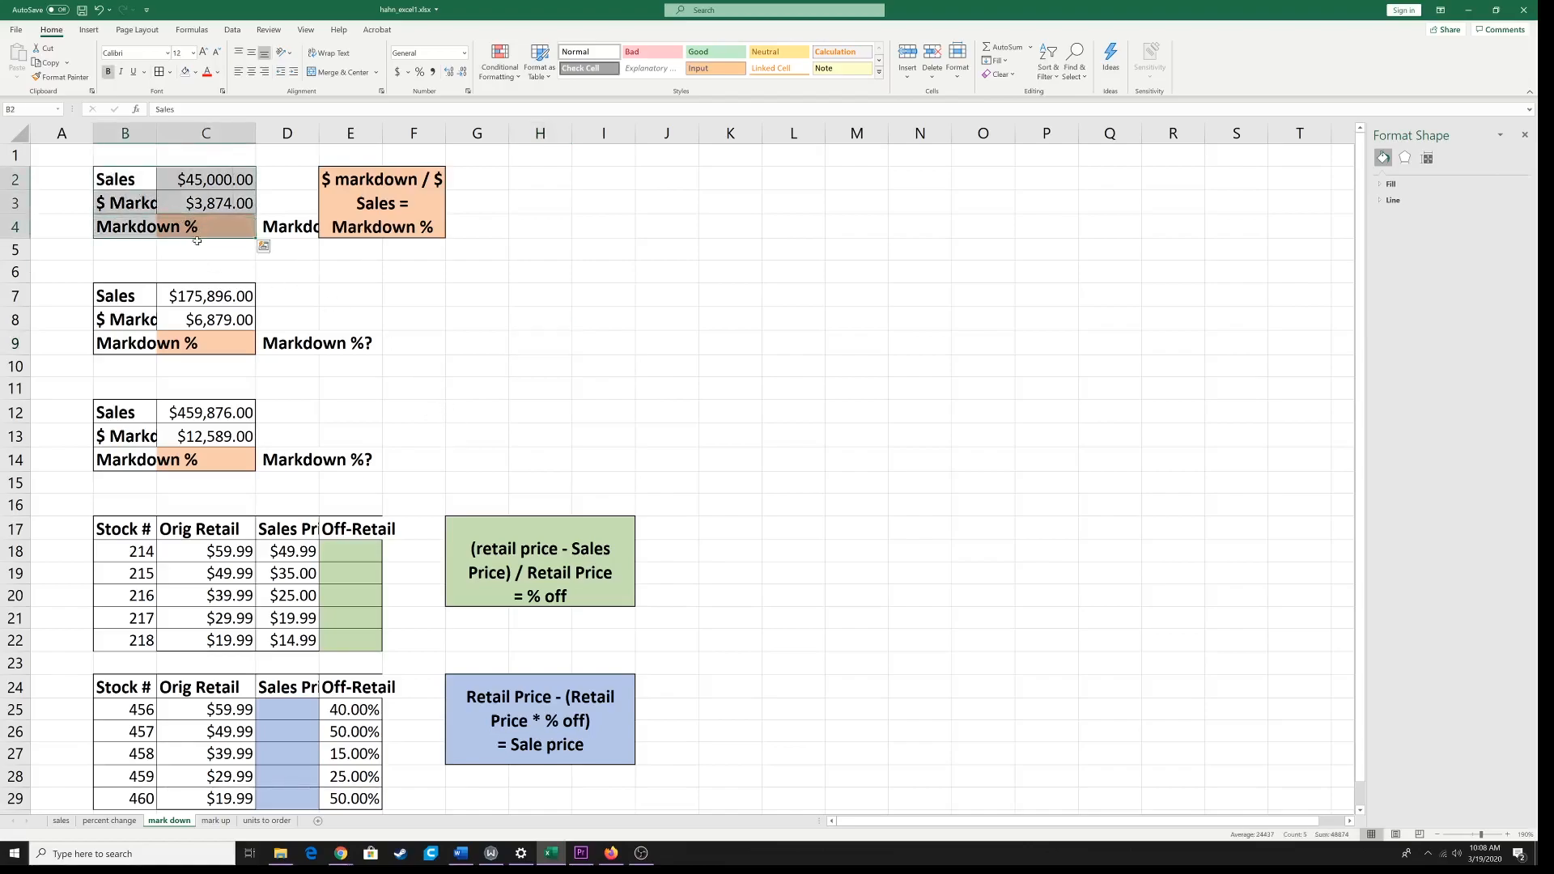
pyautogui.click(223, 180)
pyautogui.moveTo(224, 179); pyautogui.dragTo(218, 199)
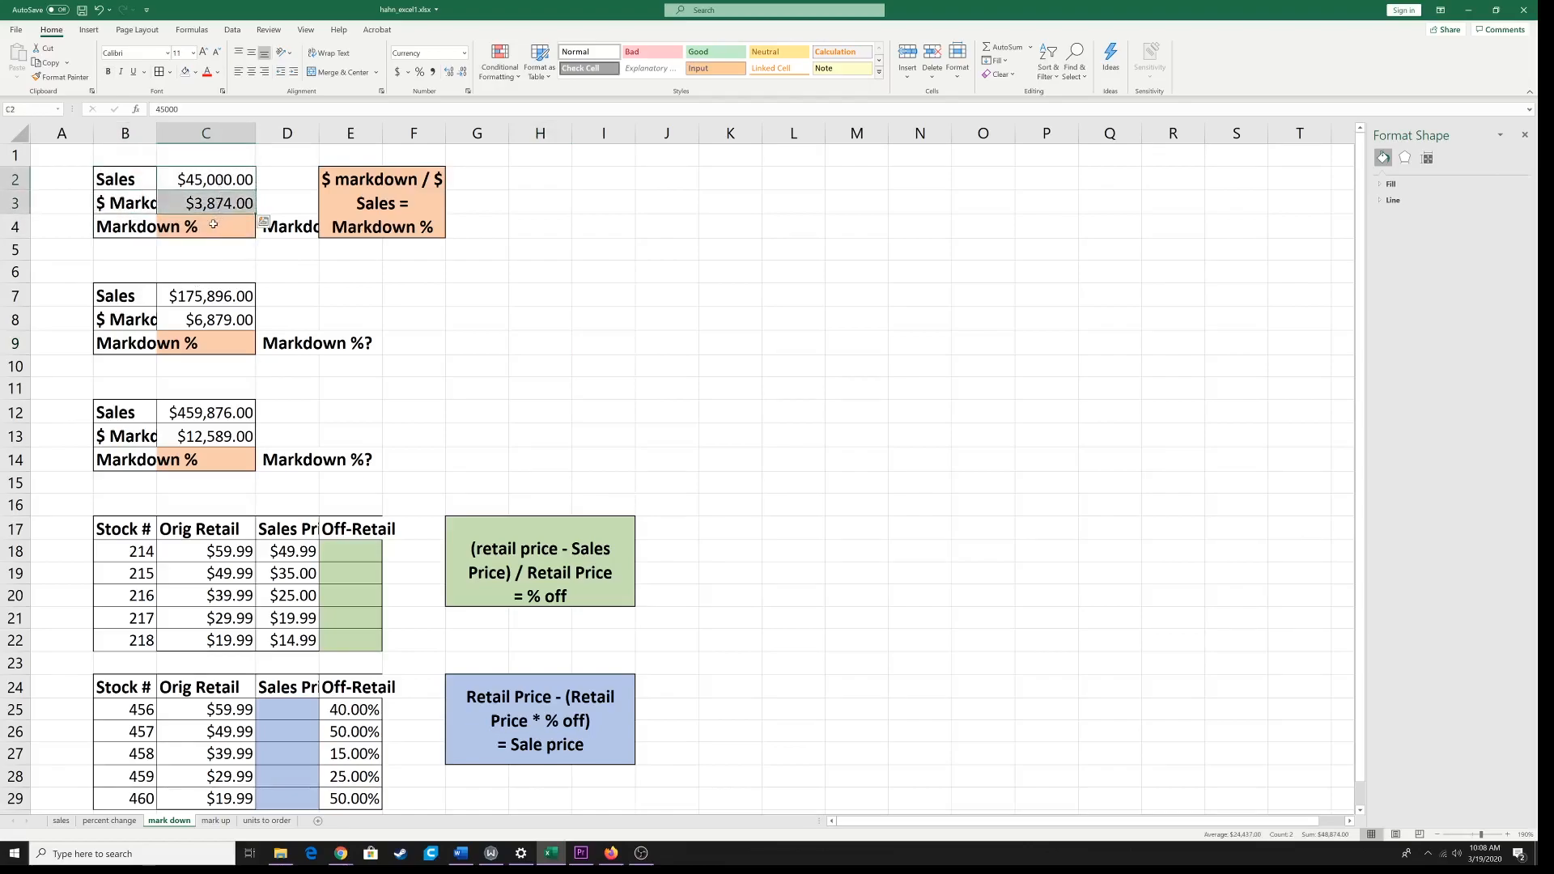
pyautogui.click(212, 225)
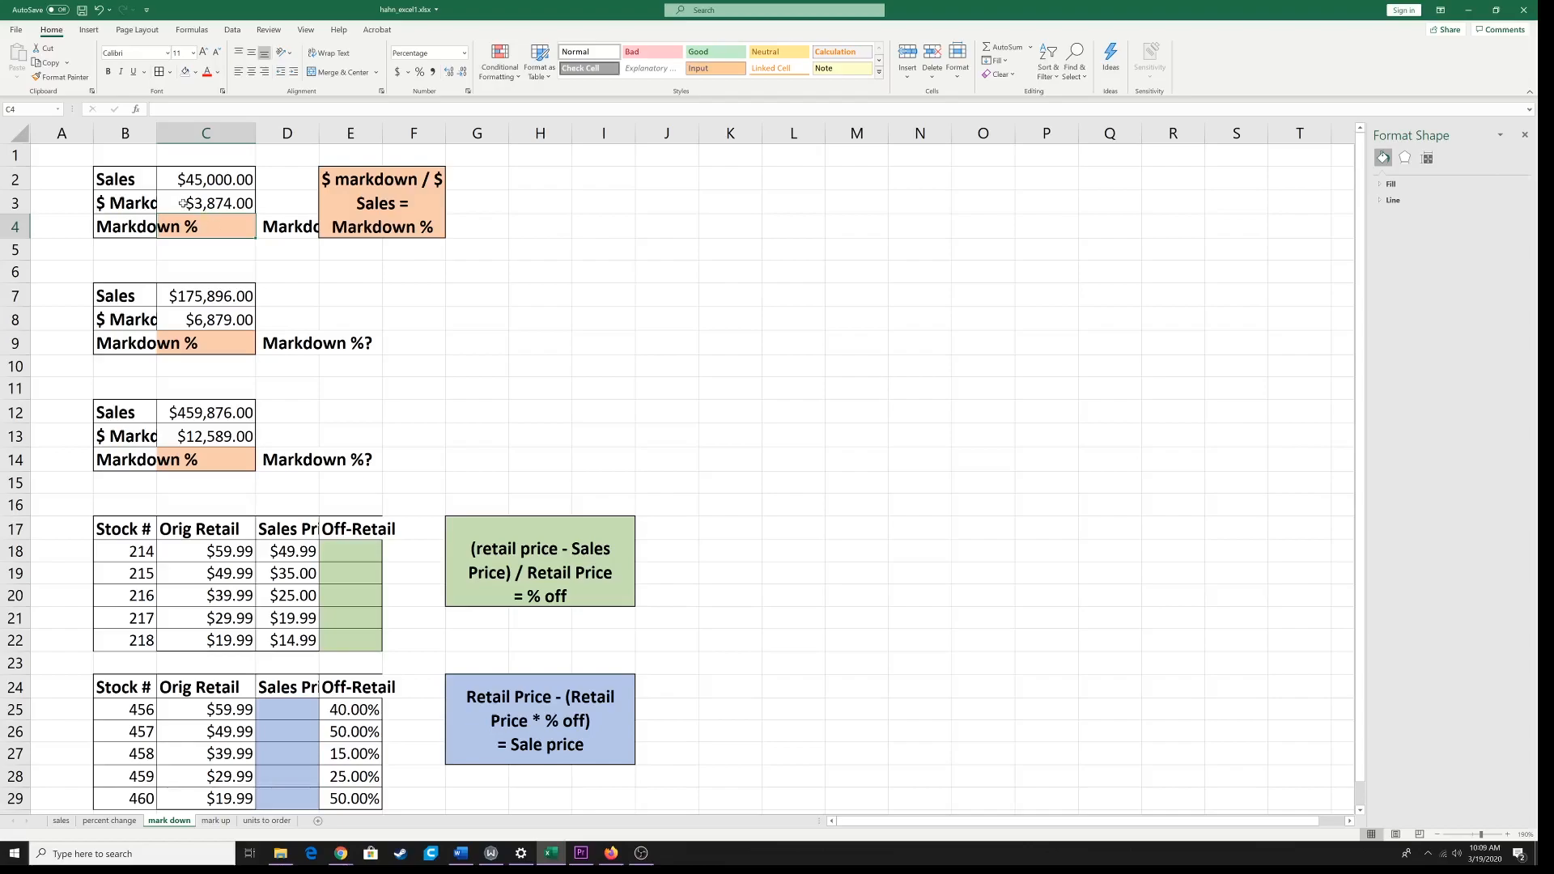
pyautogui.click(132, 180)
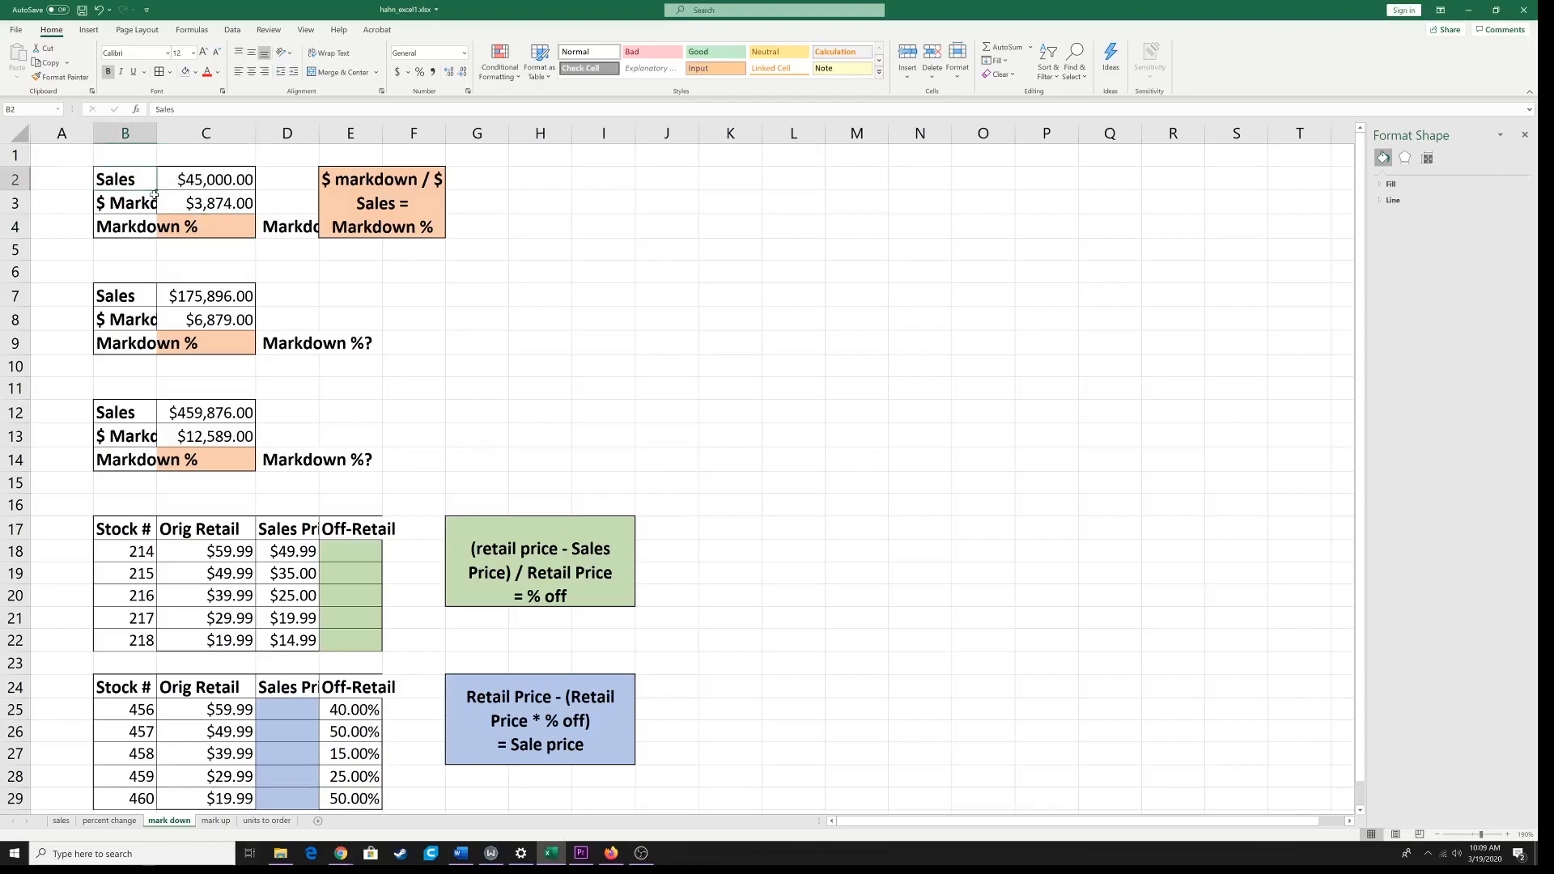
pyautogui.moveTo(143, 179); pyautogui.dragTo(200, 242)
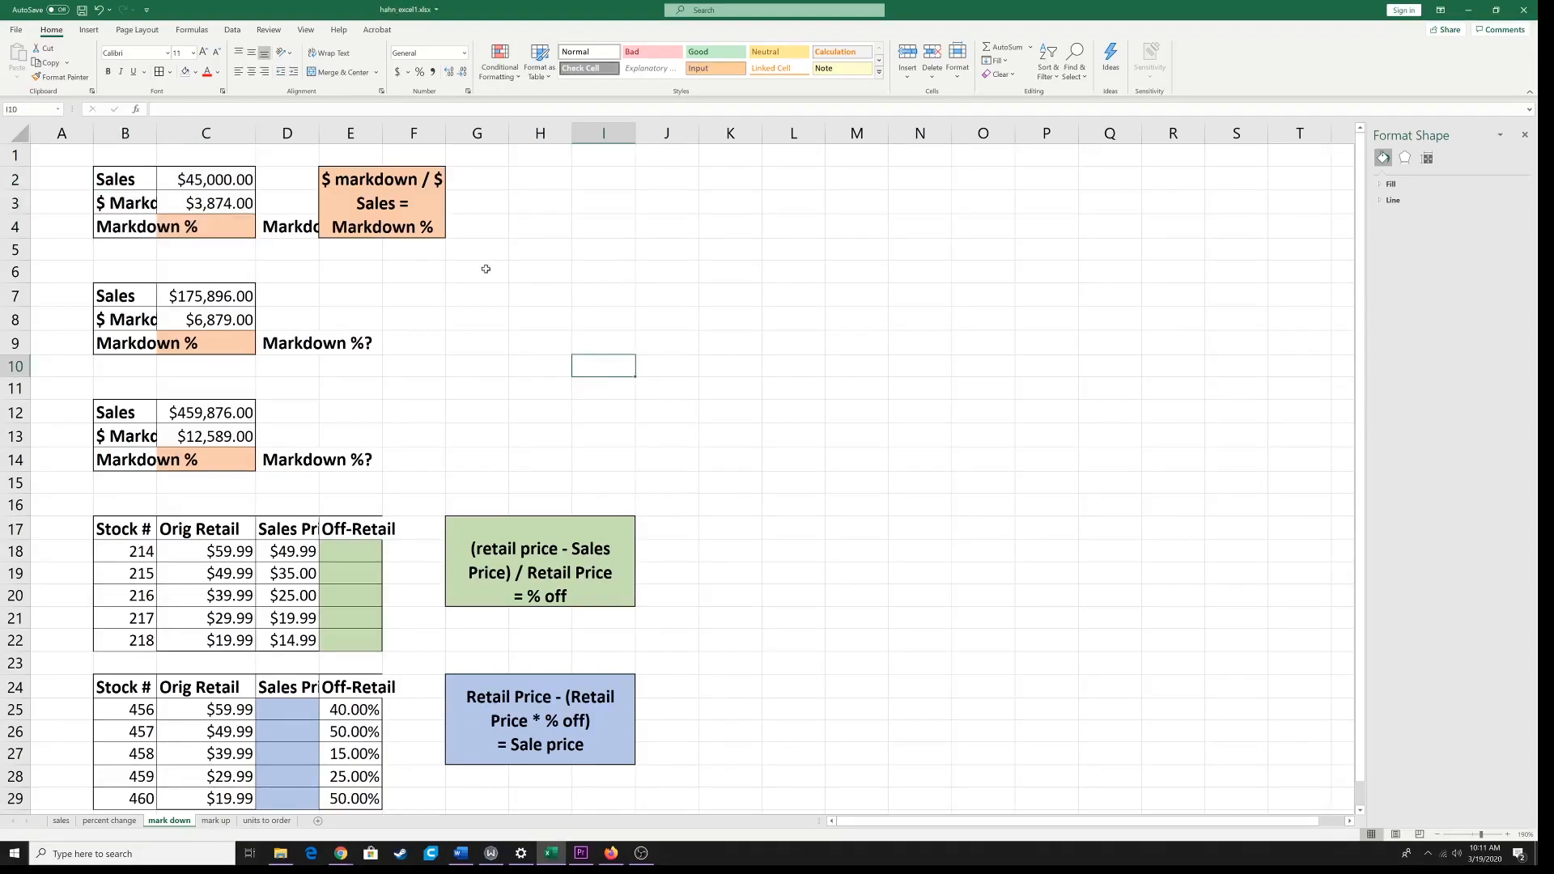
pyautogui.click(486, 268)
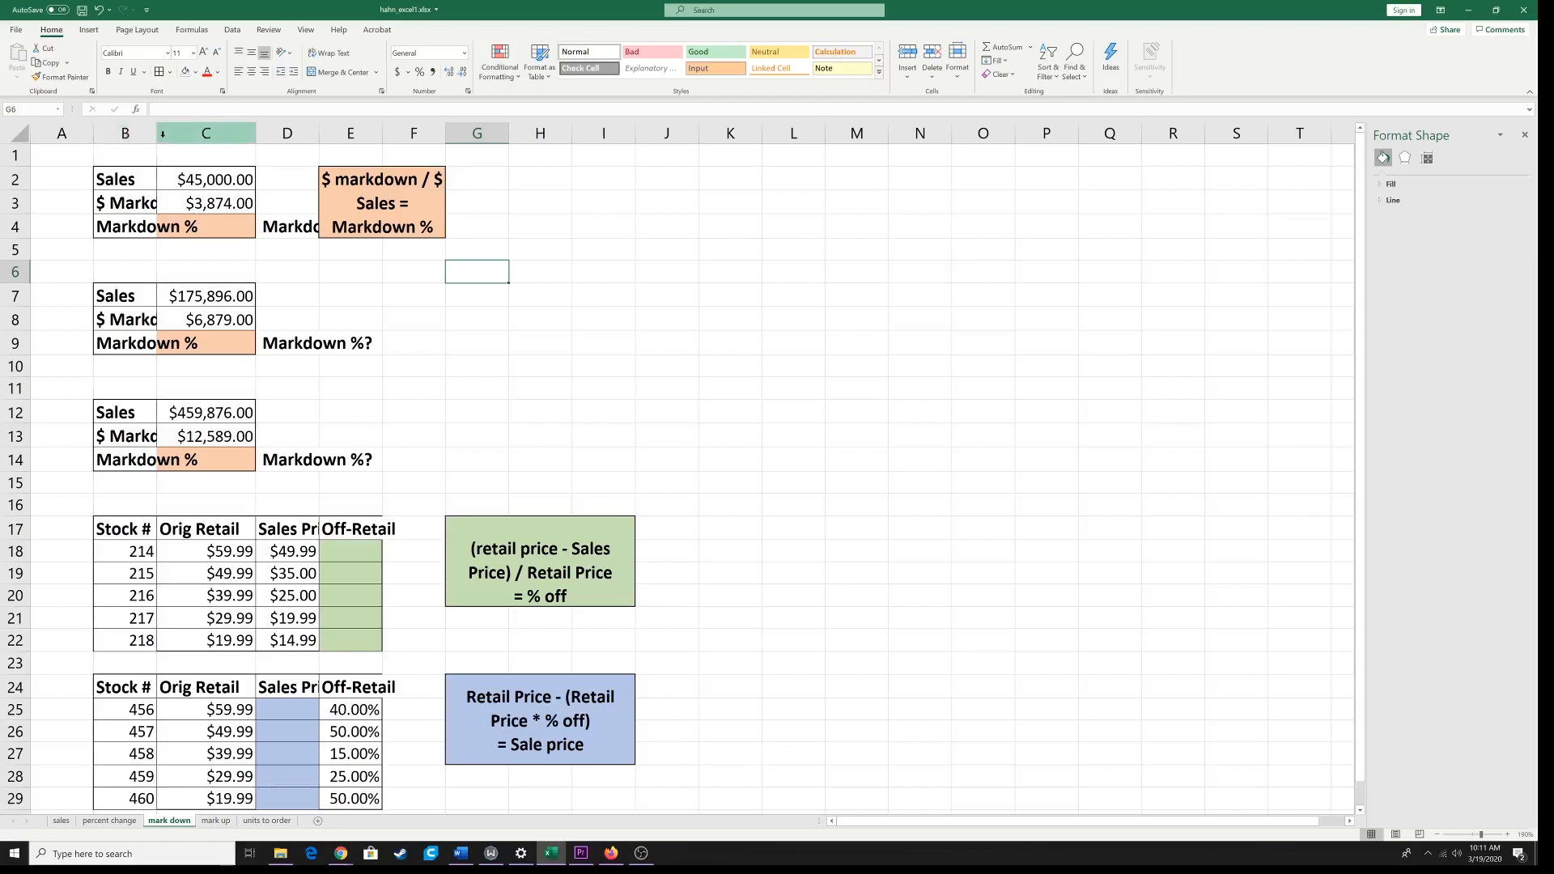
# Step: Widen columns B, C and D to show their full labels, and widen column F to enlarge the orange formula box
pyautogui.moveTo(154, 135); pyautogui.dragTo(233, 136)
pyautogui.moveTo(332, 136); pyautogui.dragTo(572, 136)
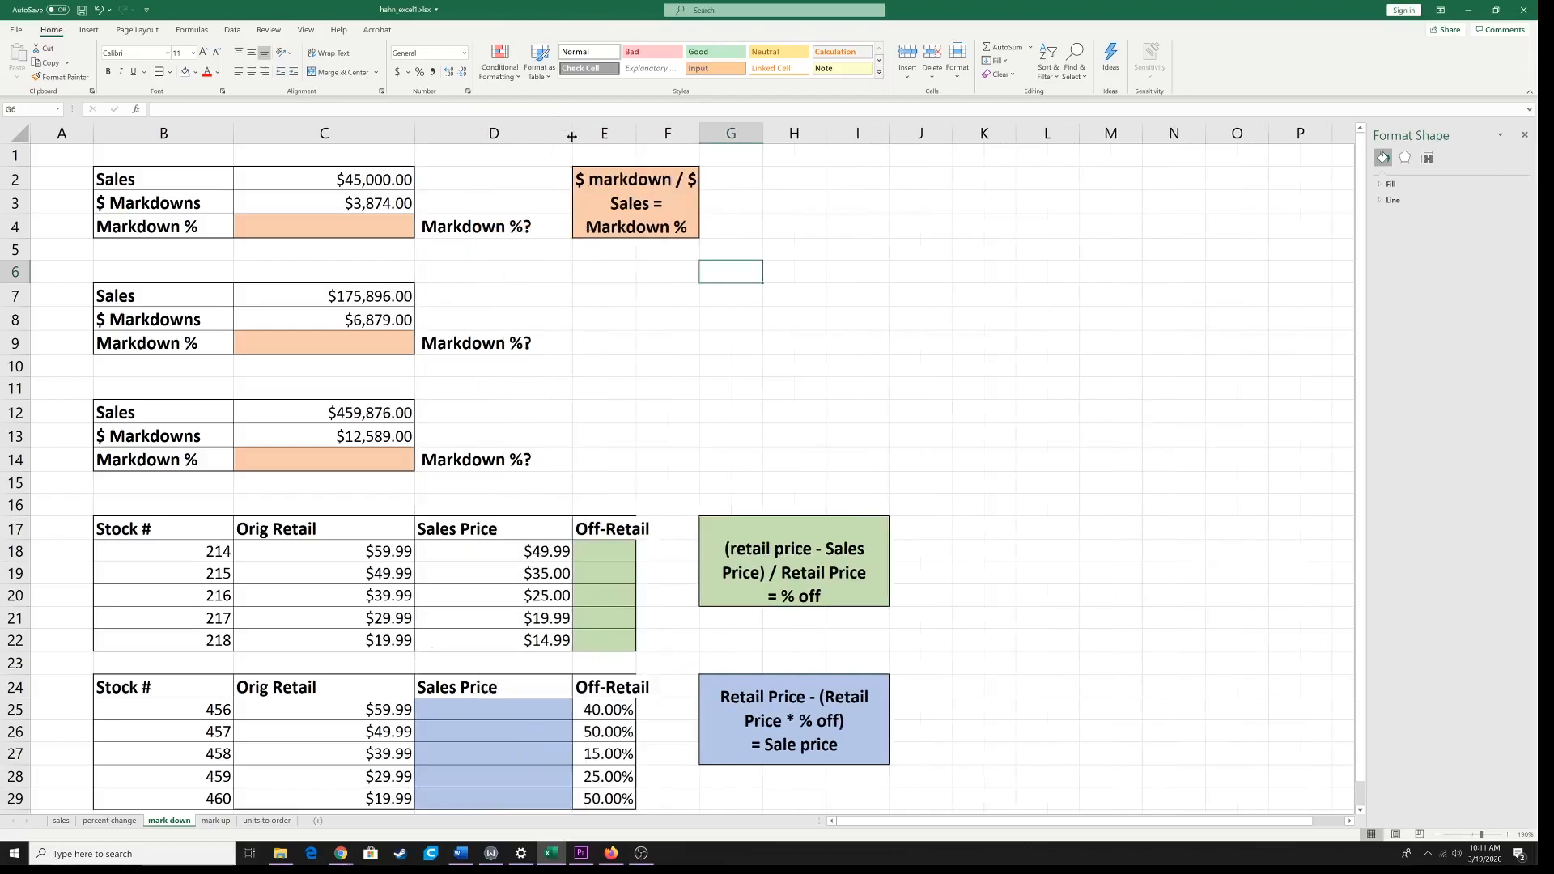
pyautogui.moveTo(699, 136); pyautogui.dragTo(769, 138)
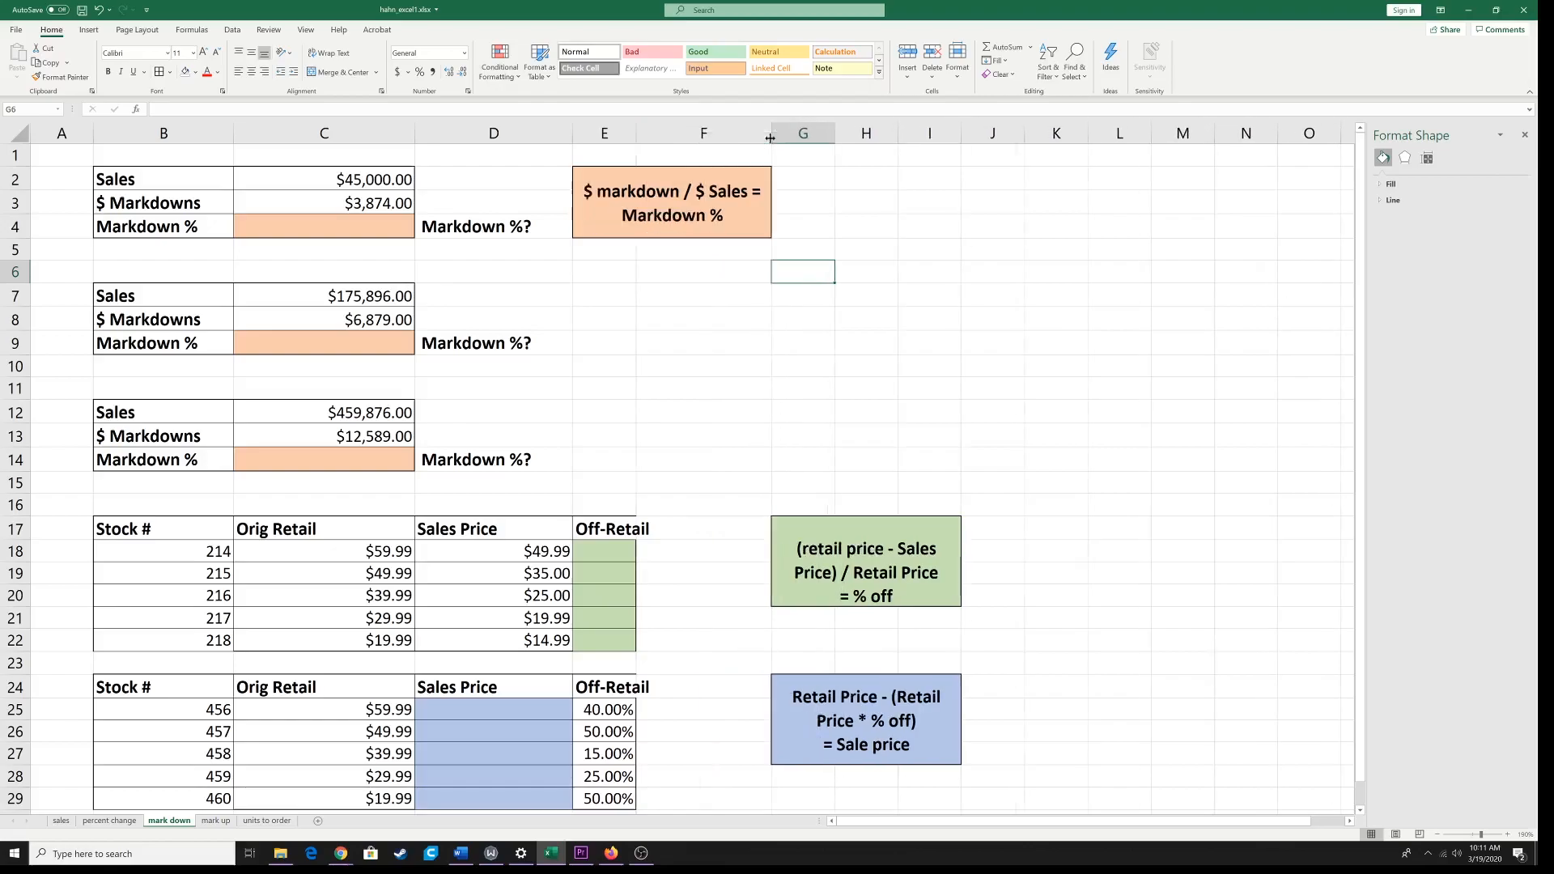
# Step: Enter =C3/C2 in the first block's orange Markdown % cell C4
pyautogui.scroll(-2, 583, 380)
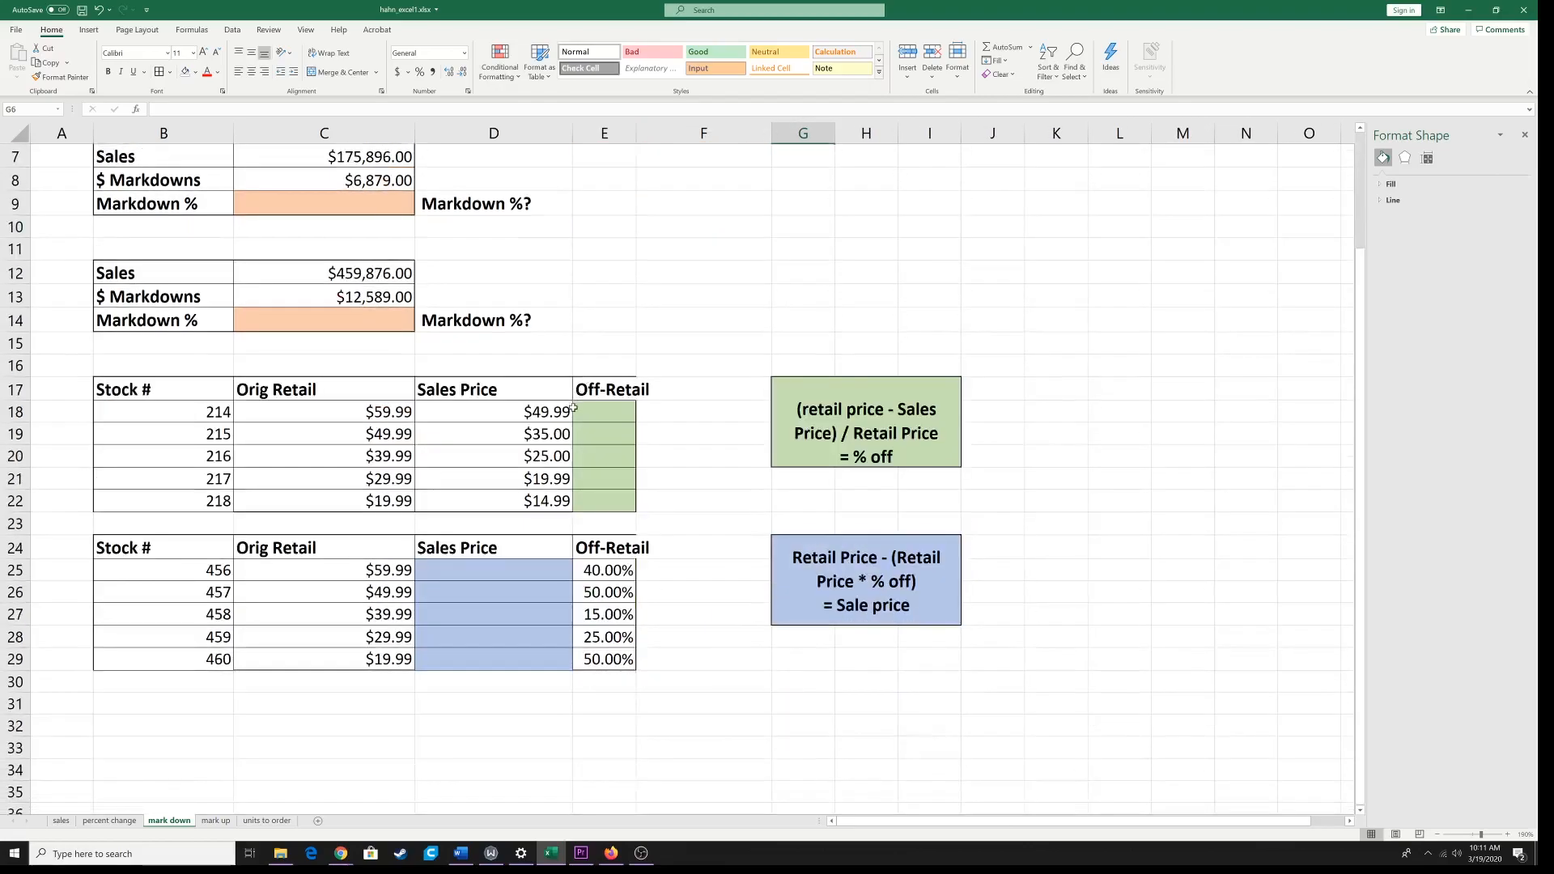
pyautogui.scroll(2, 573, 408)
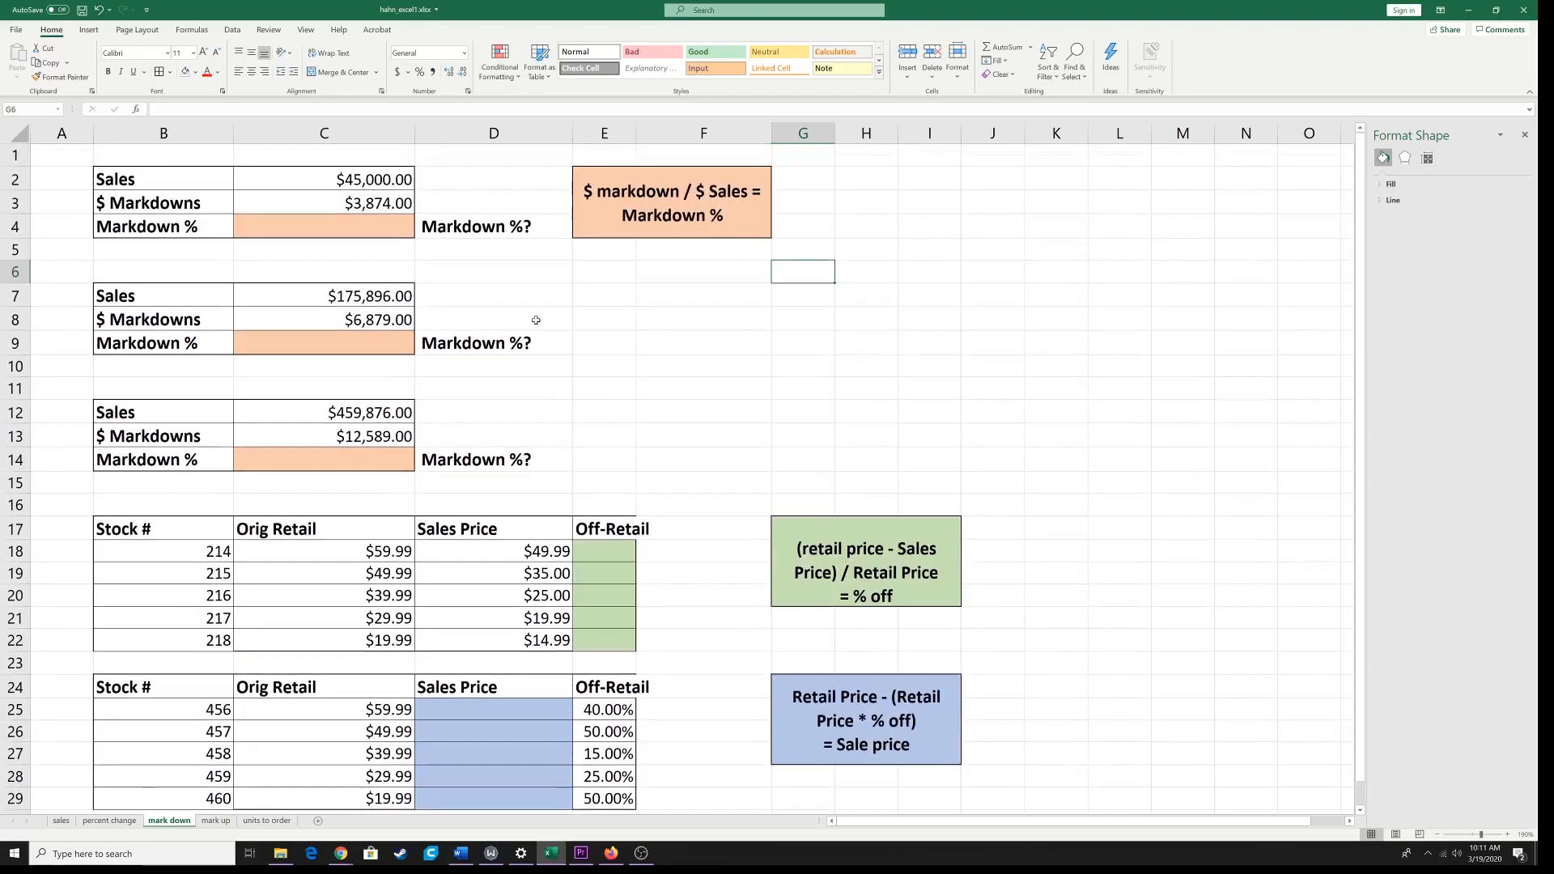
pyautogui.doubleClick(370, 229)
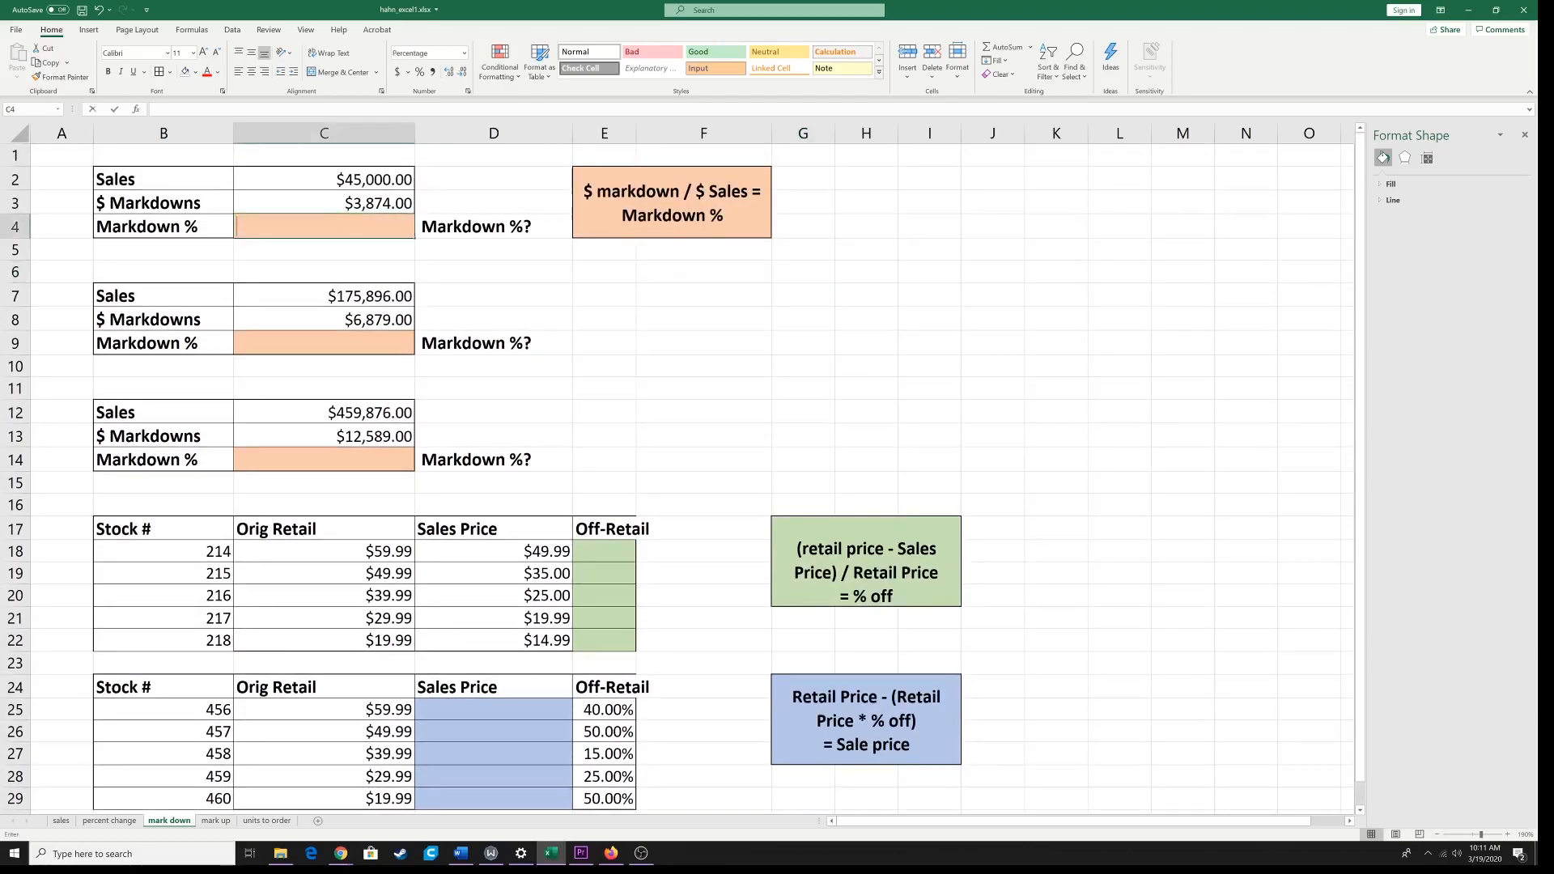
pyautogui.write('=')
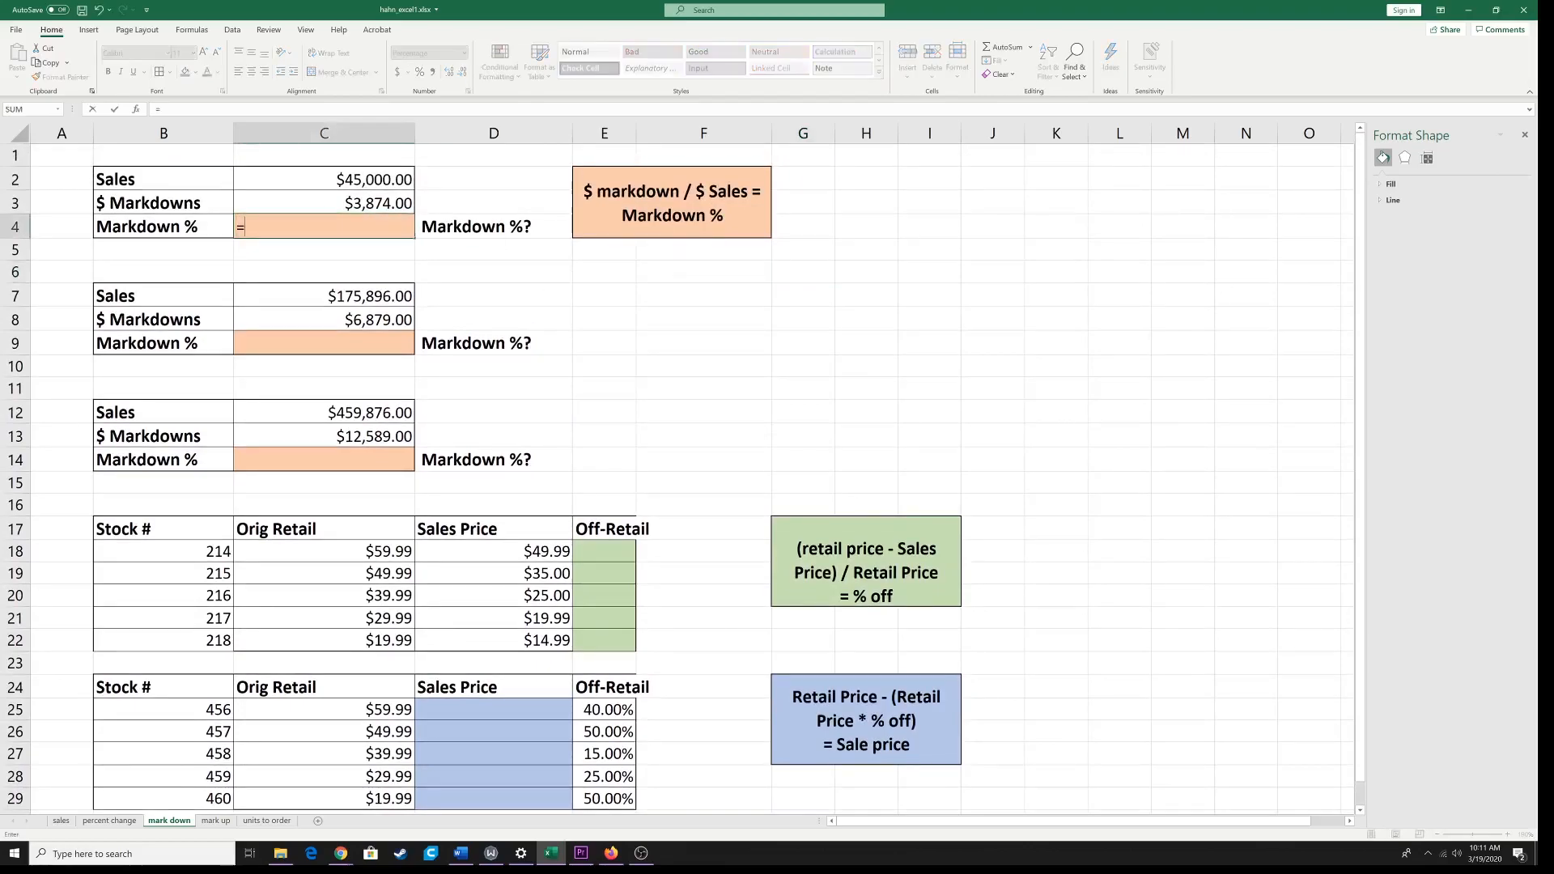
pyautogui.click(387, 205)
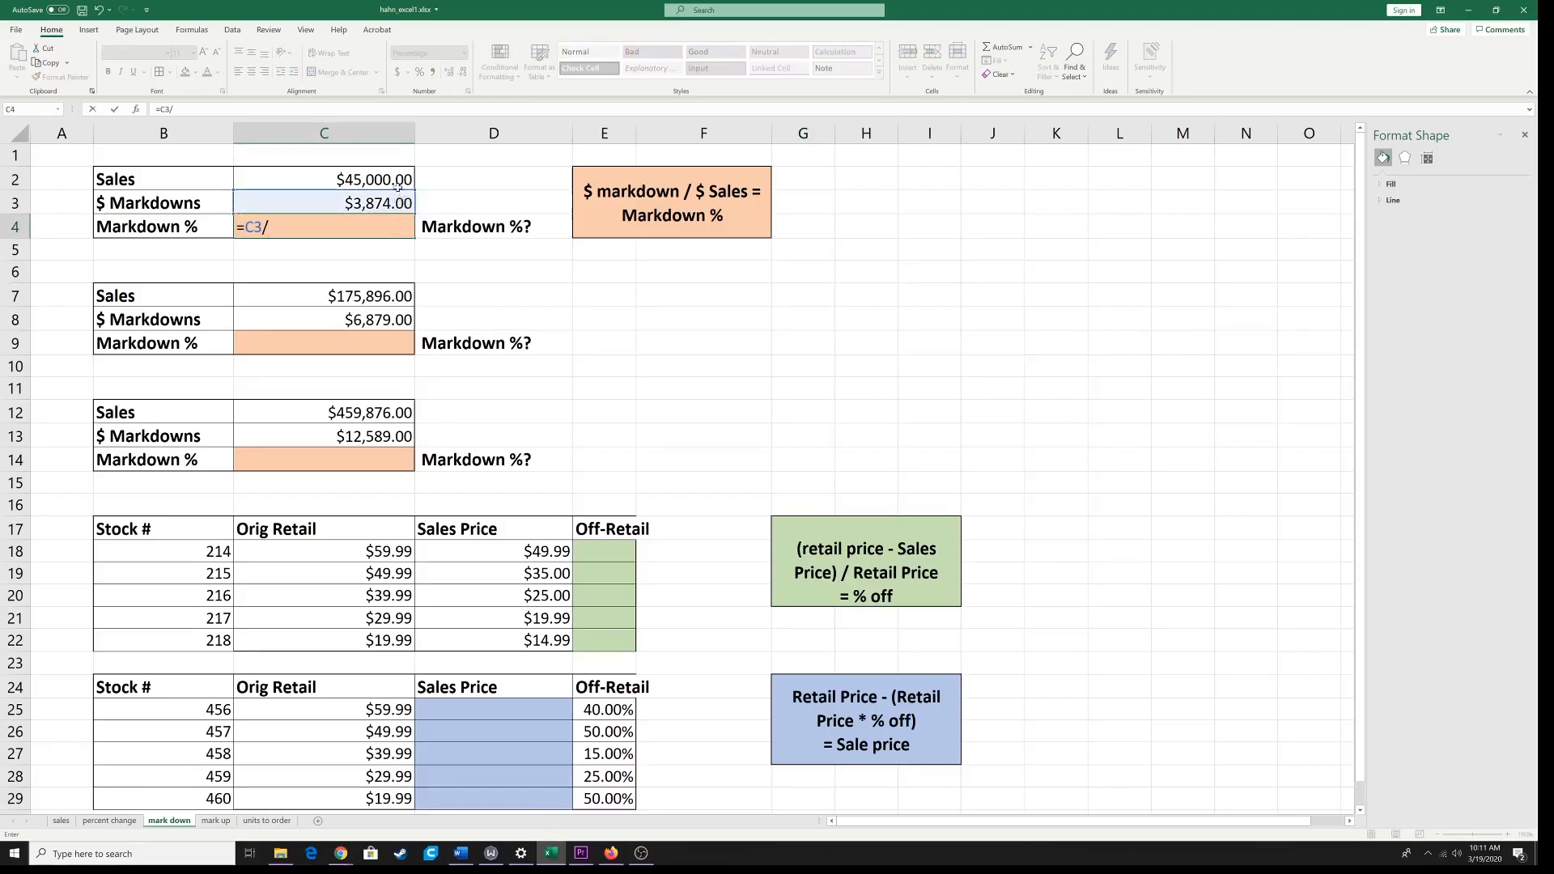
pyautogui.click(392, 180)
pyautogui.press('Return')
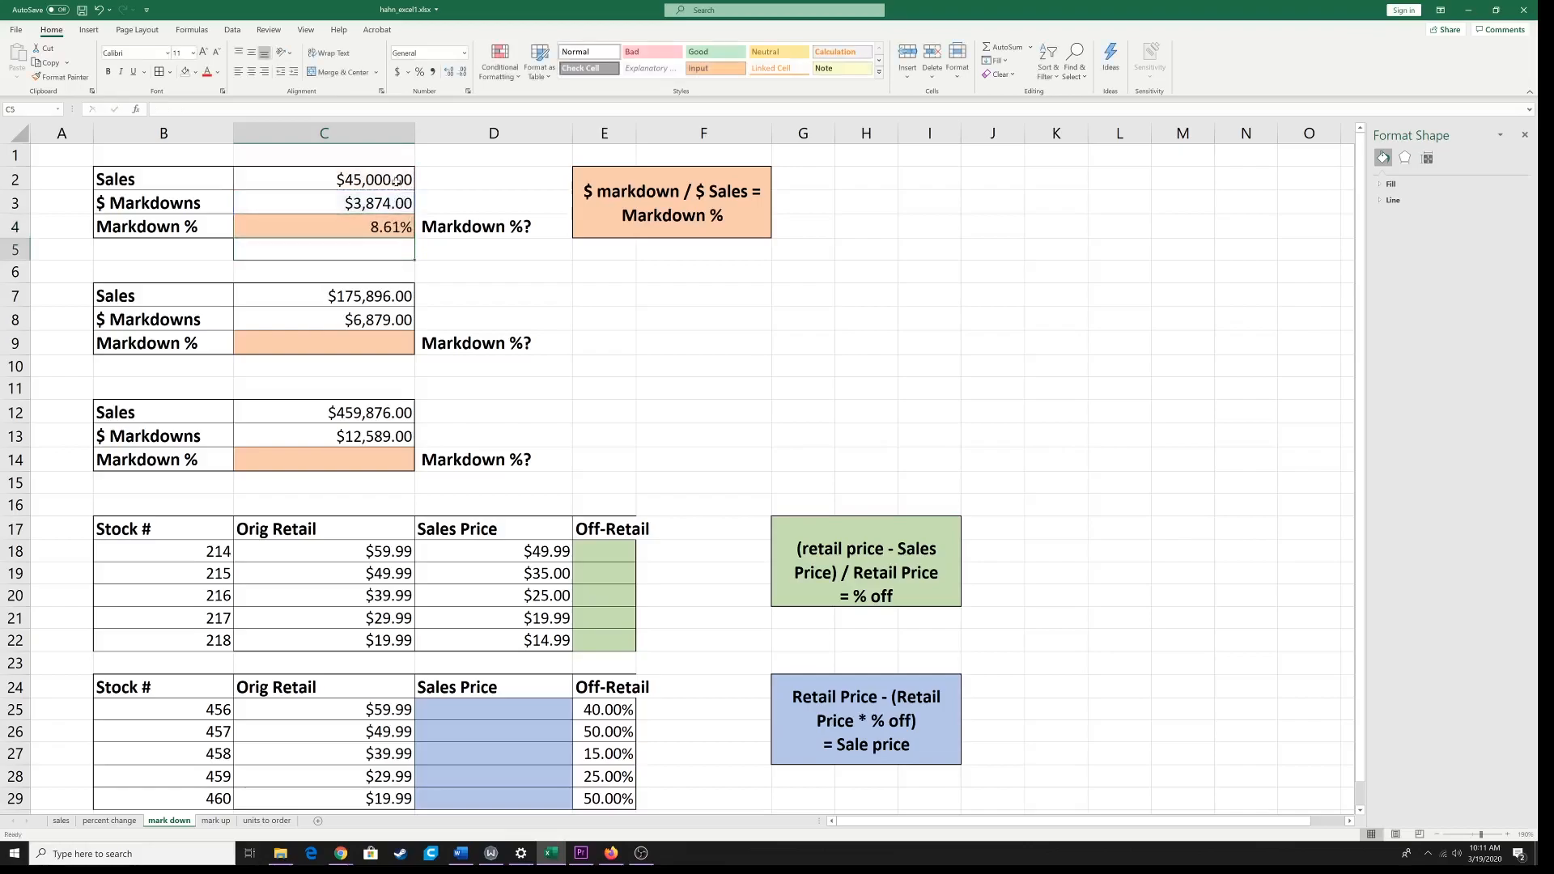
# Step: Enter =C8/C7 in the second block's orange Markdown % cell C9
pyautogui.click(344, 346)
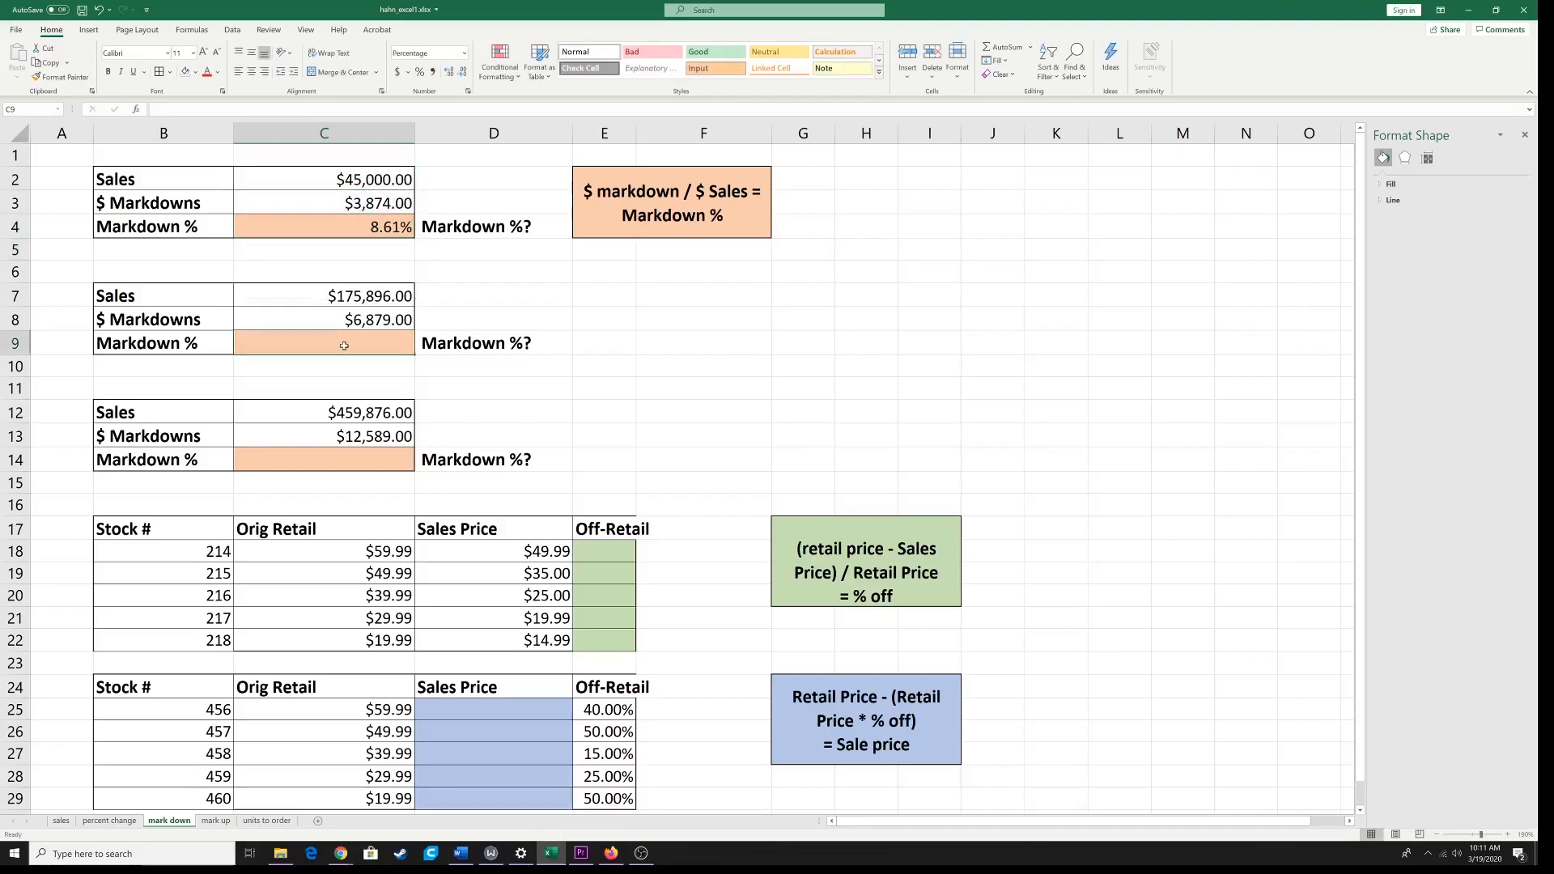
pyautogui.write('=')
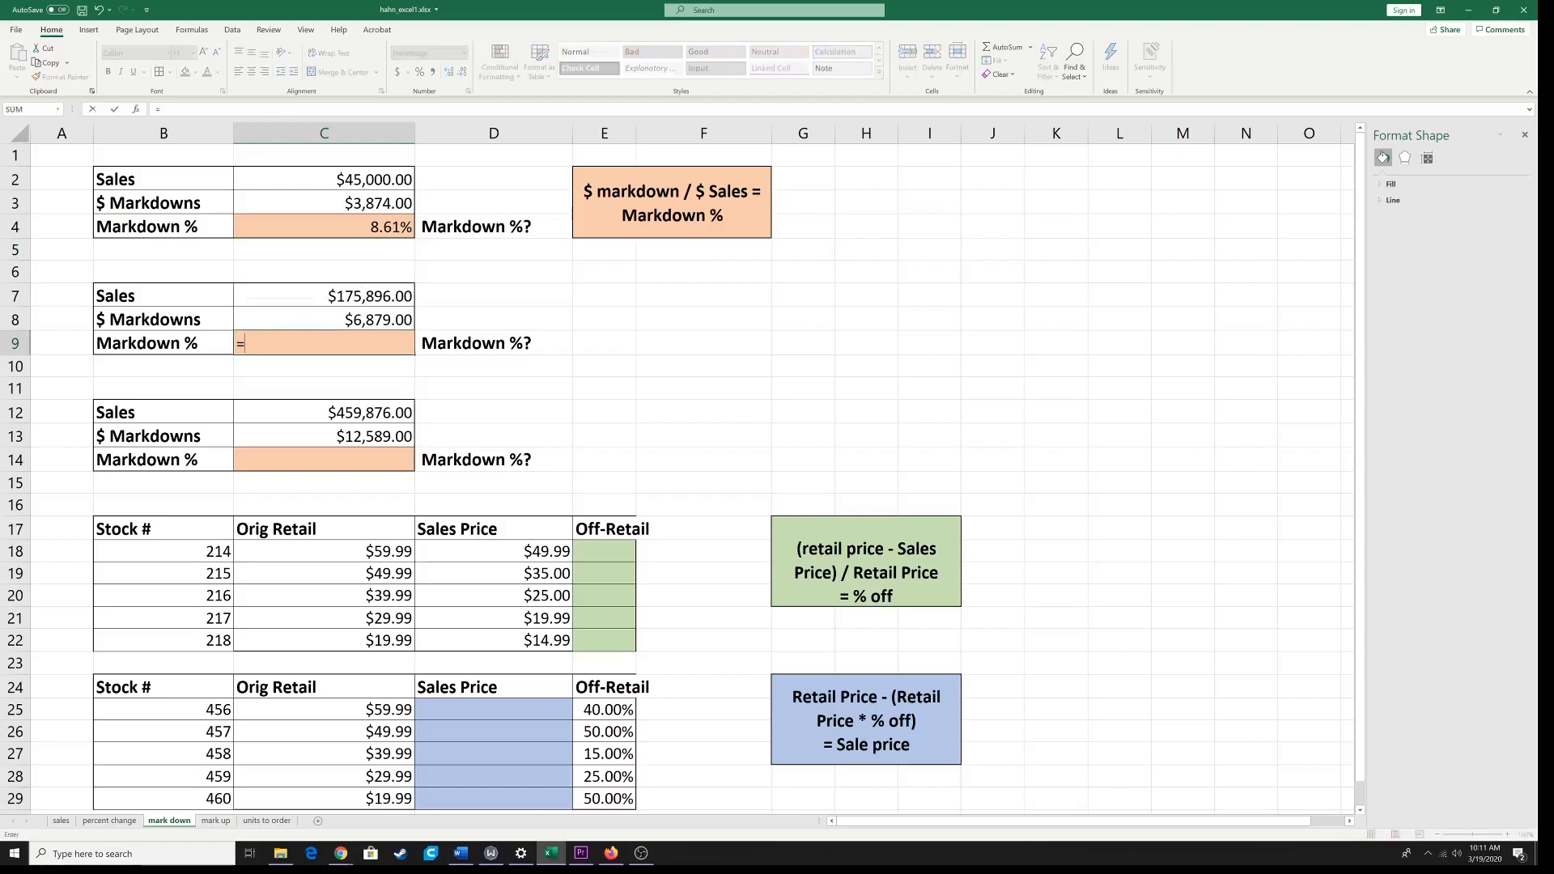
pyautogui.click(352, 319)
pyautogui.write('/')
pyautogui.click(344, 294)
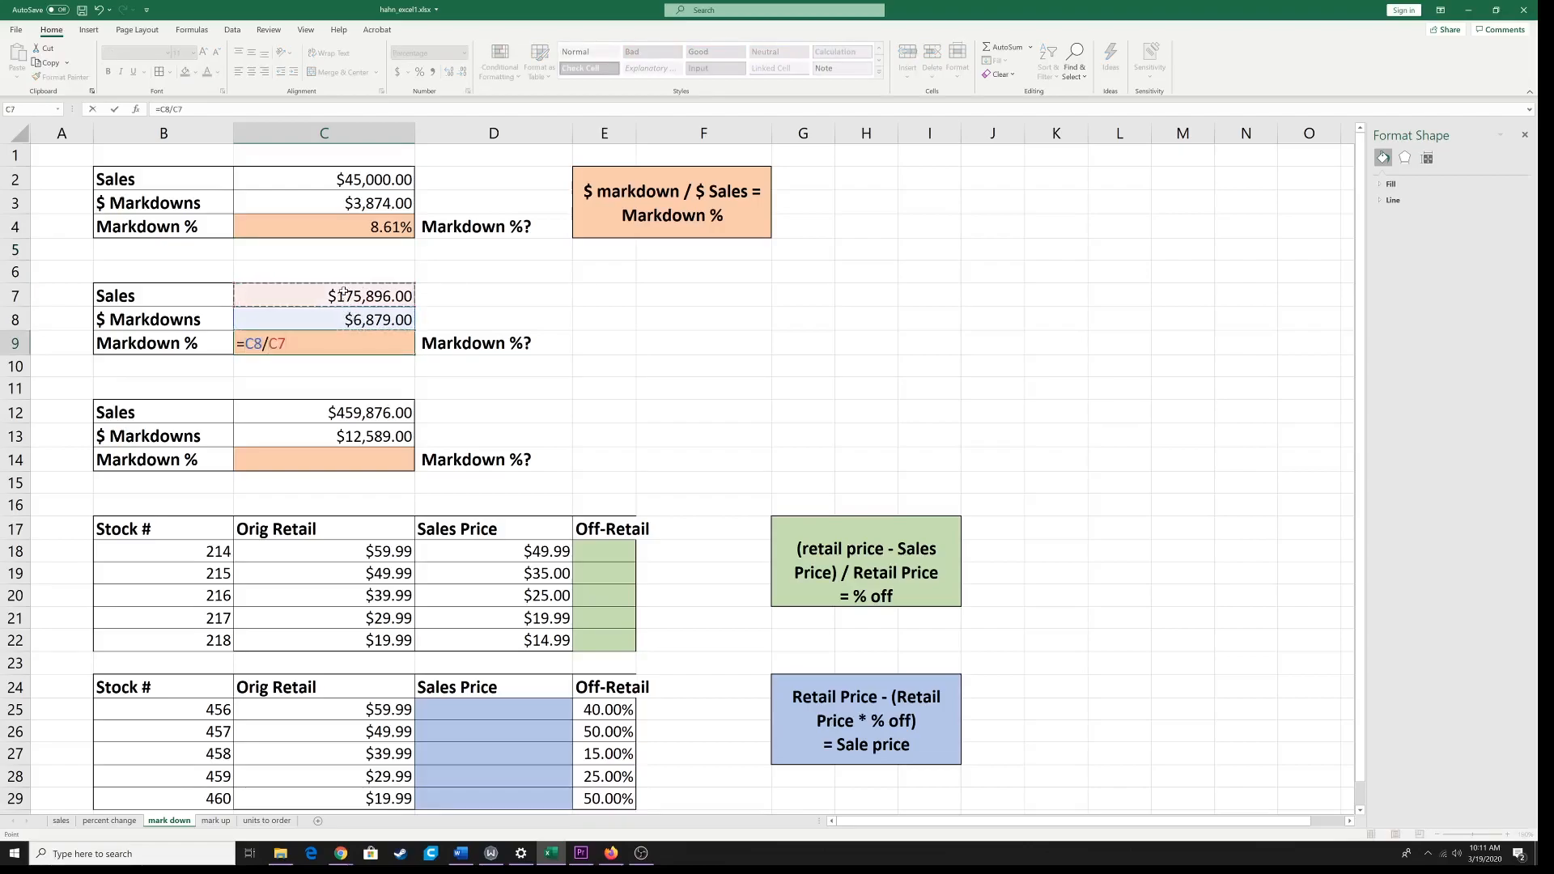
pyautogui.press('Return')
# Step: Enter =C13/C12 in the third block's orange Markdown % cell C14
pyautogui.click(356, 456)
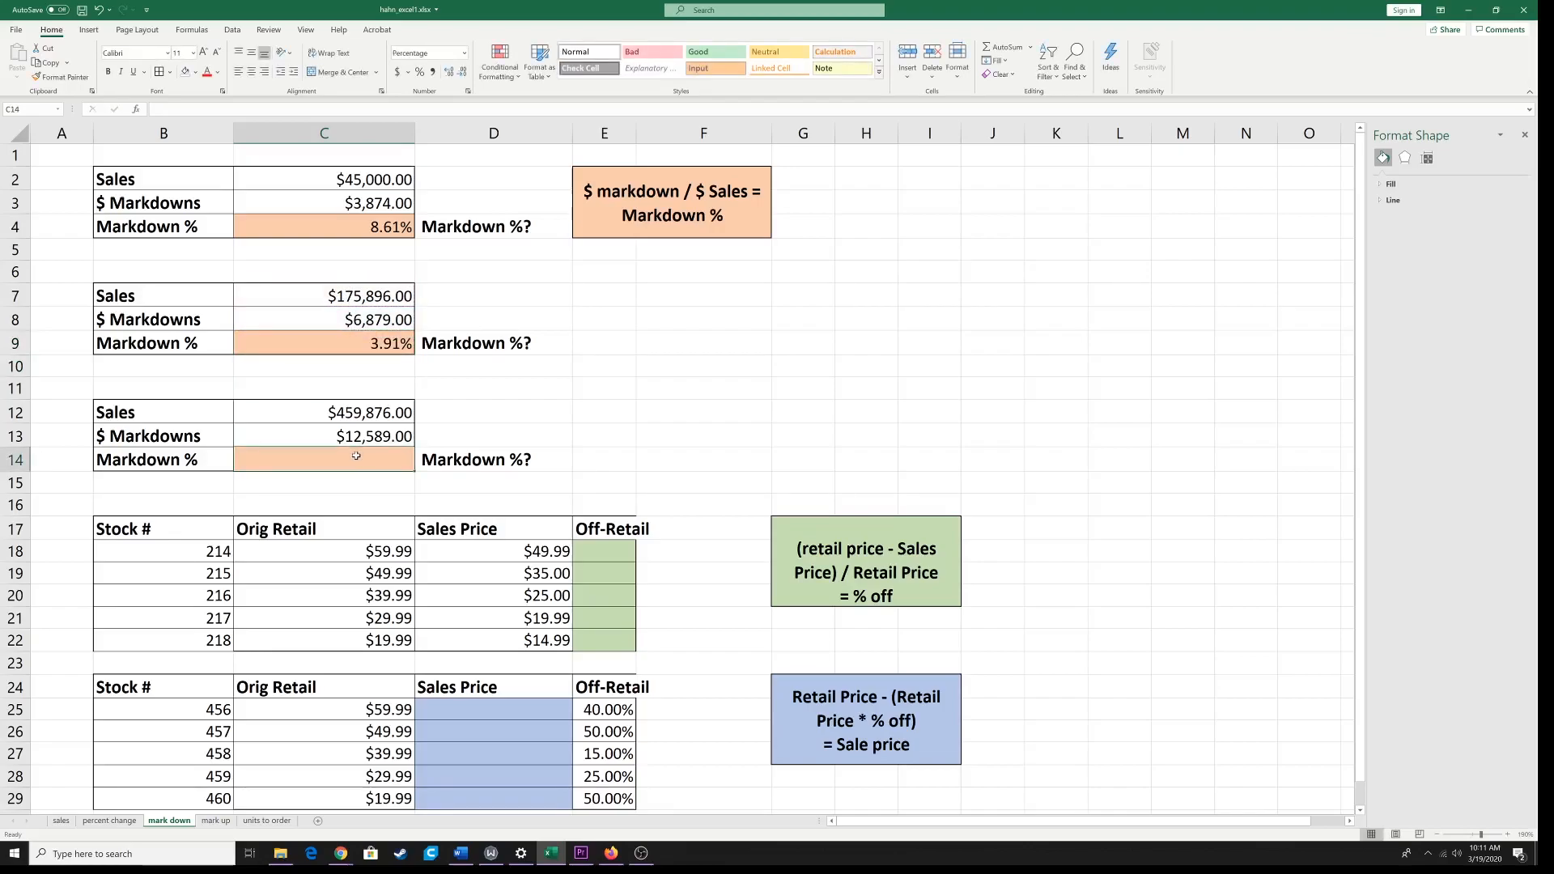
pyautogui.write('=')
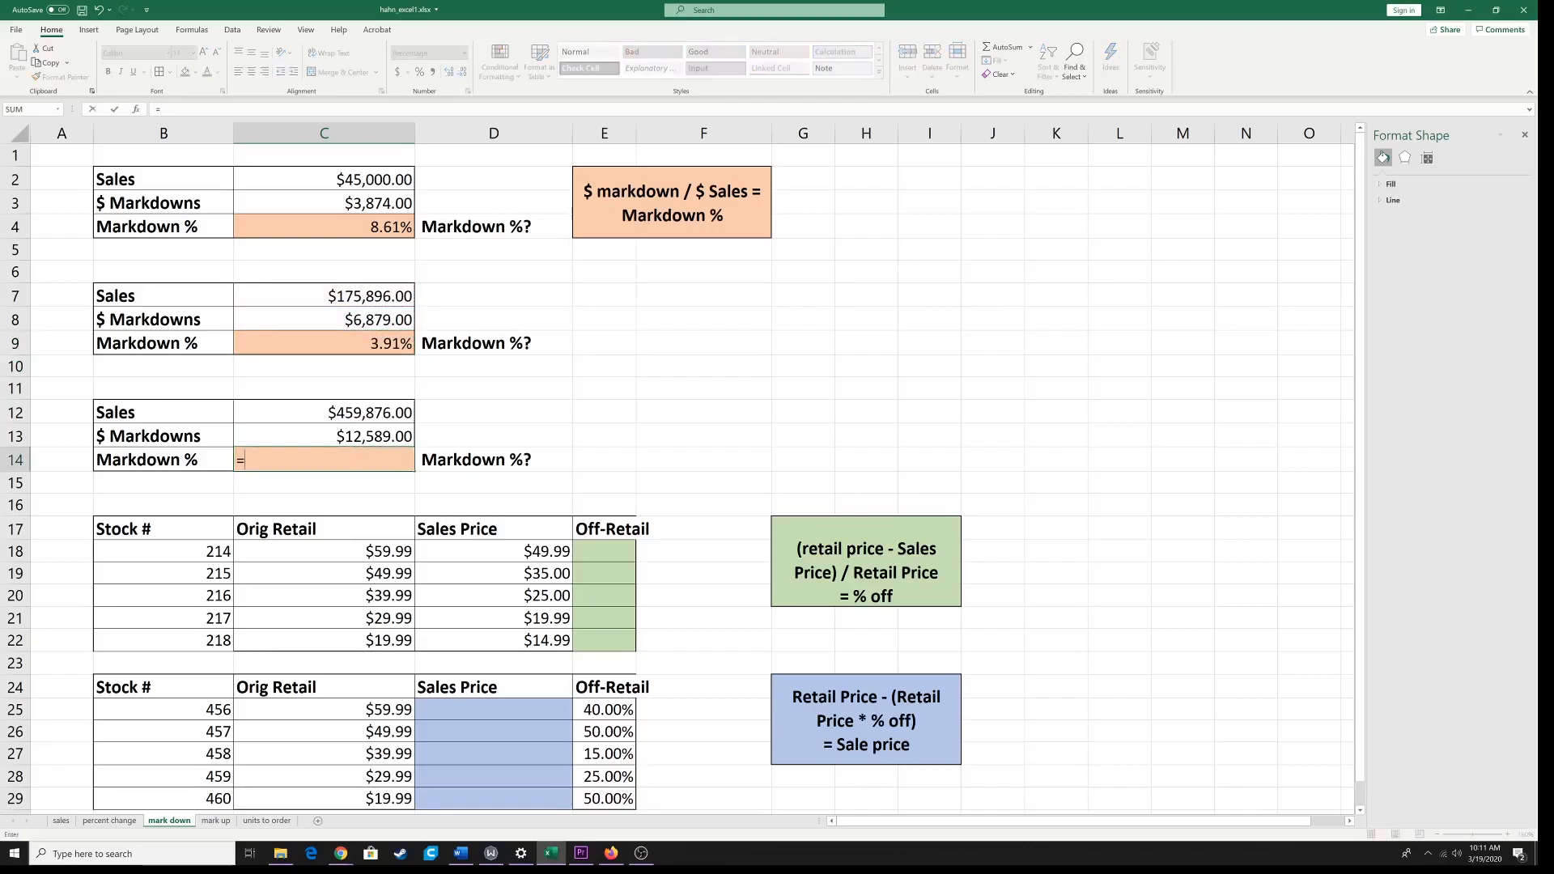
pyautogui.click(349, 434)
pyautogui.write('/')
pyautogui.click(366, 413)
pyautogui.press('Return')
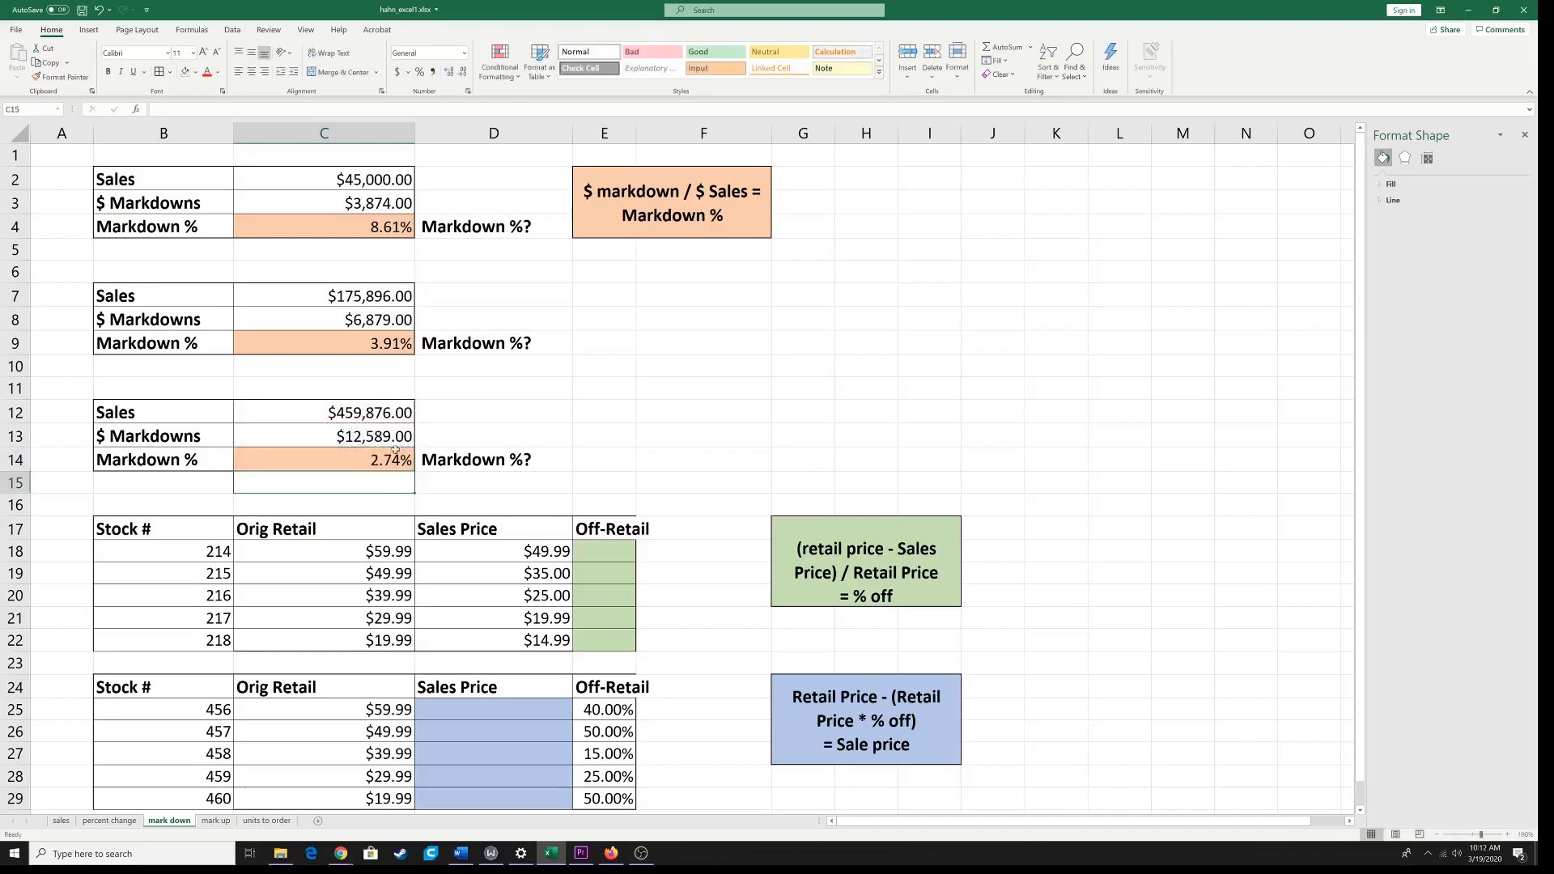
# Step: Widen column E so the Off-Retail headings fit inside their cells
pyautogui.scroll(-1, 391, 446)
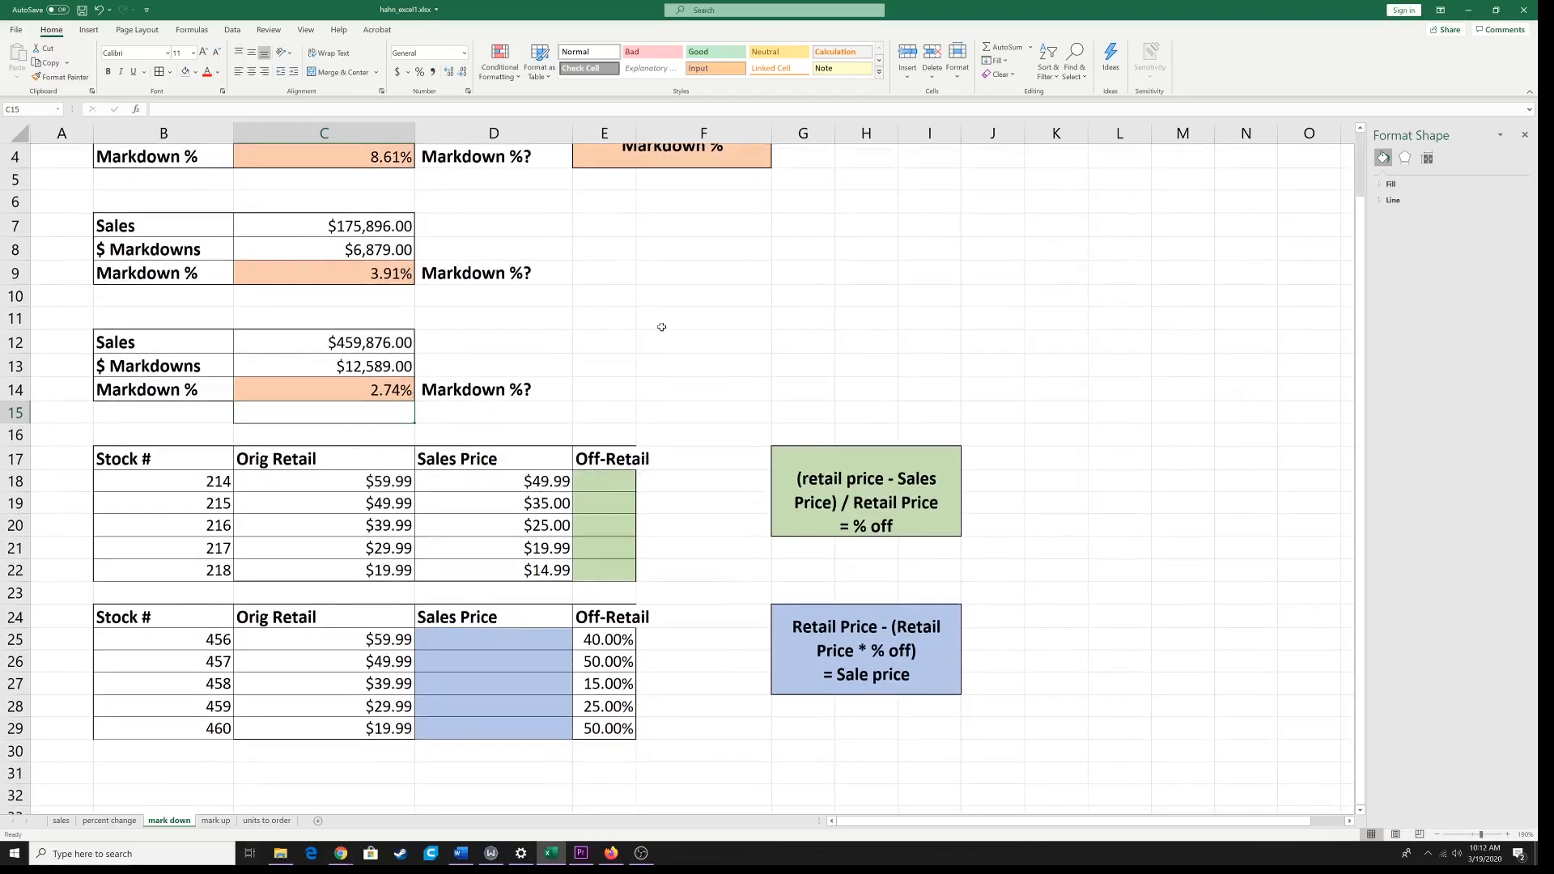
pyautogui.scroll(1, 662, 328)
pyautogui.moveTo(636, 135); pyautogui.dragTo(704, 136)
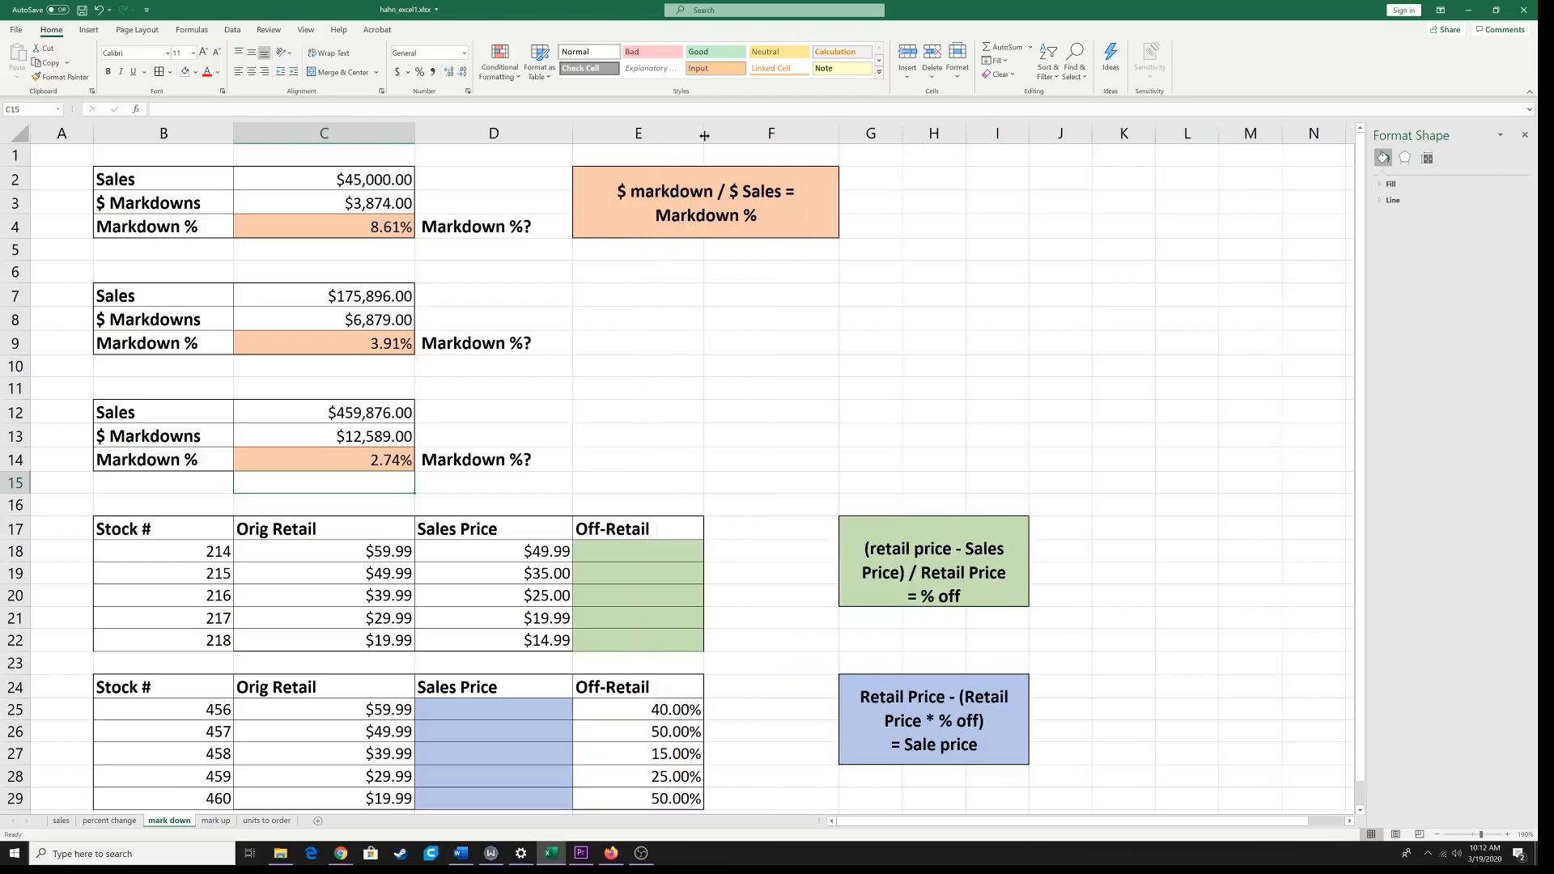
# Step: Enter =(C18-D18)/C18 in the green Off-Retail cell E18 for stock 214 and fill it down to E22
pyautogui.click(641, 549)
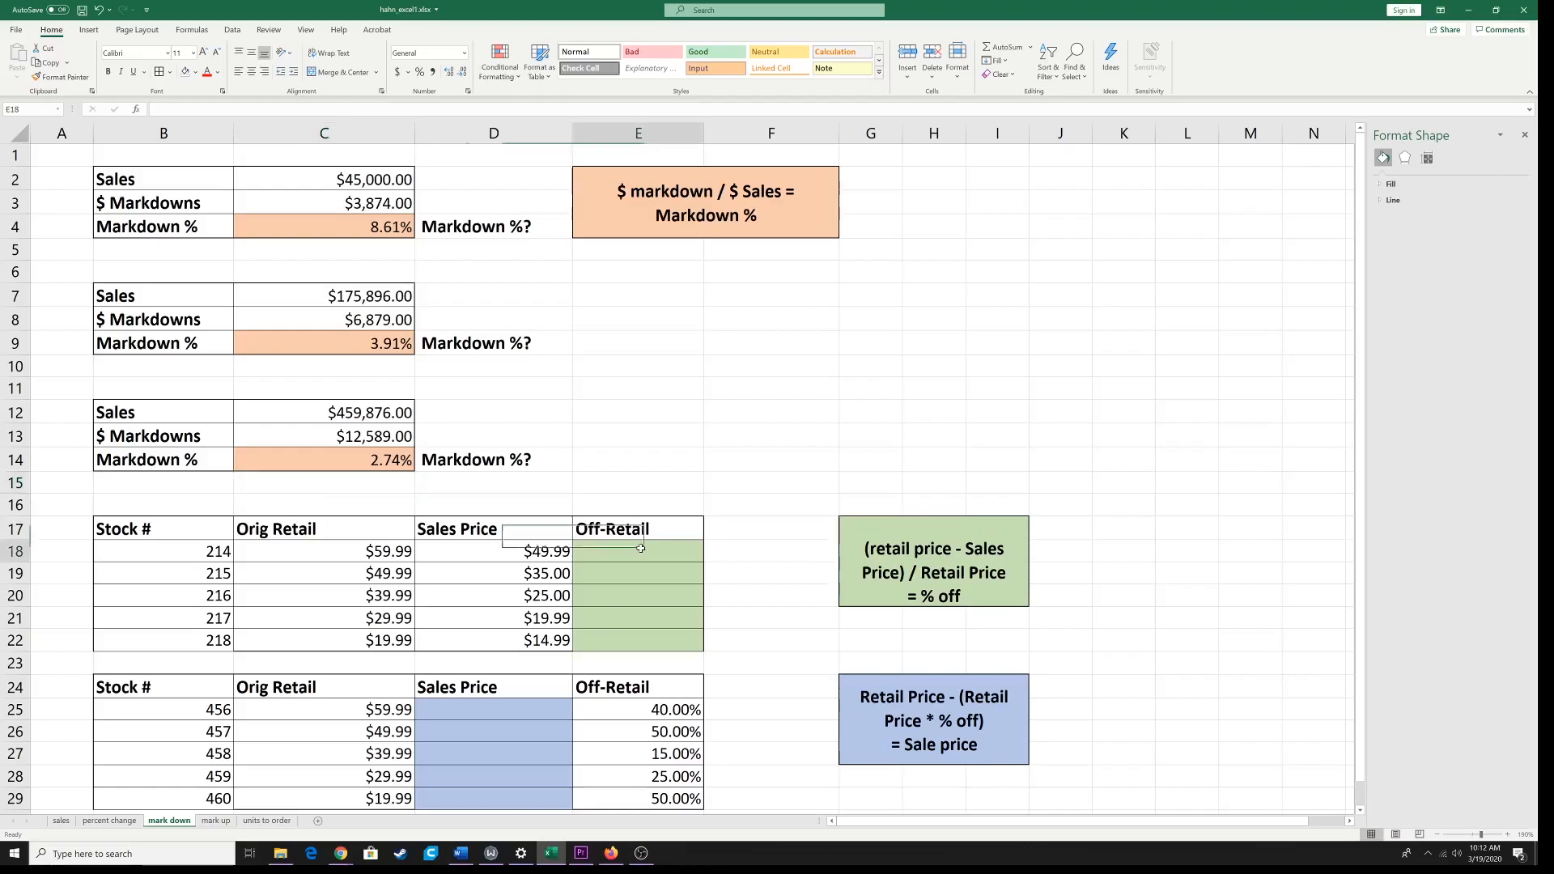
pyautogui.write('=')
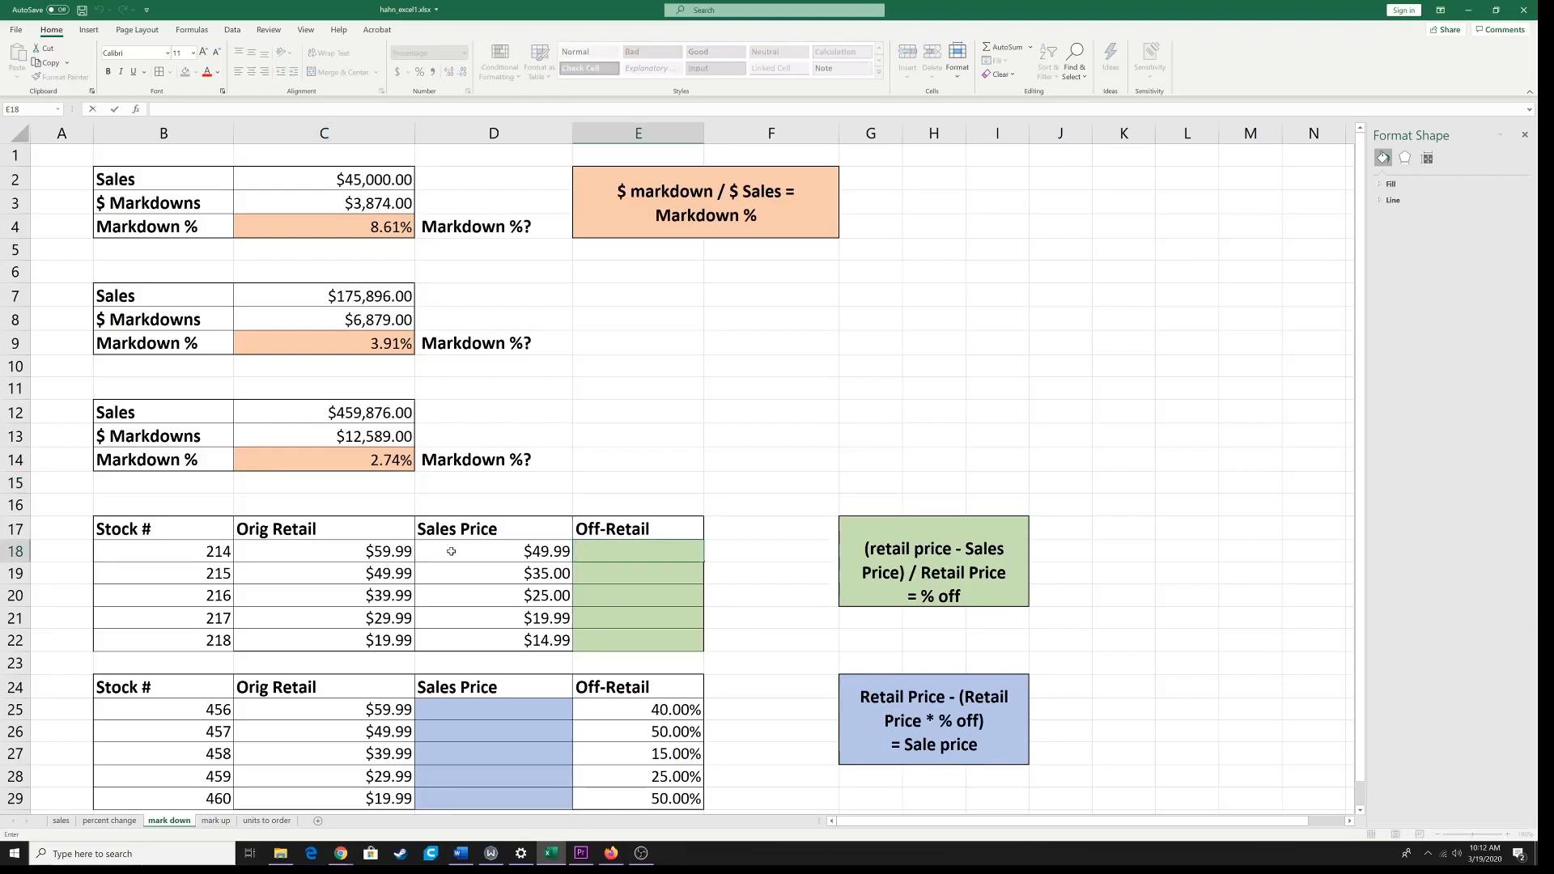
pyautogui.write('=(')
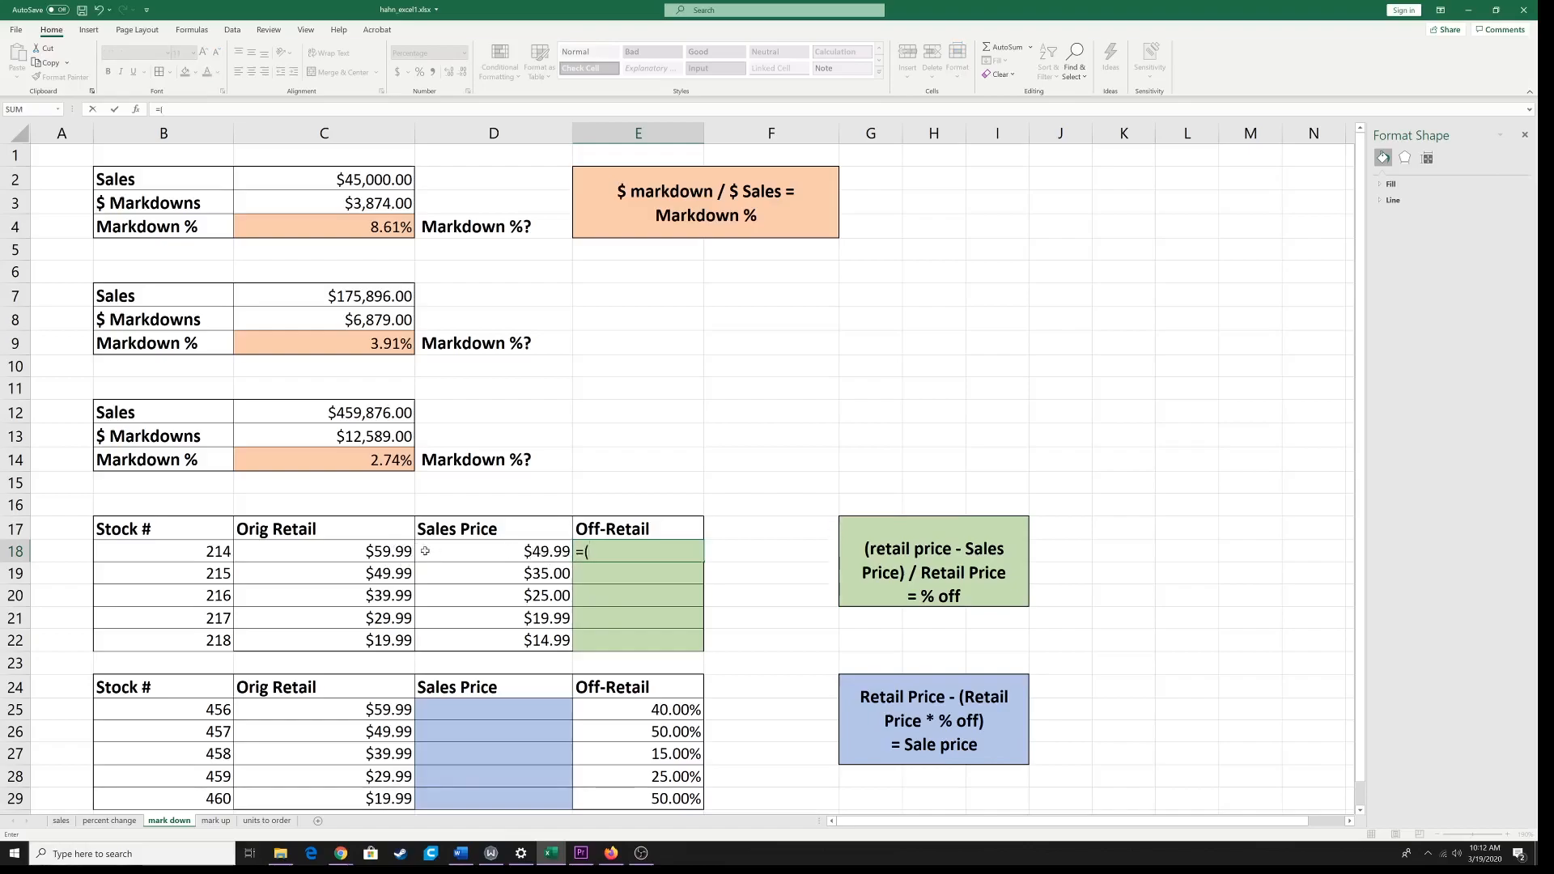
pyautogui.click(366, 552)
pyautogui.write('-')
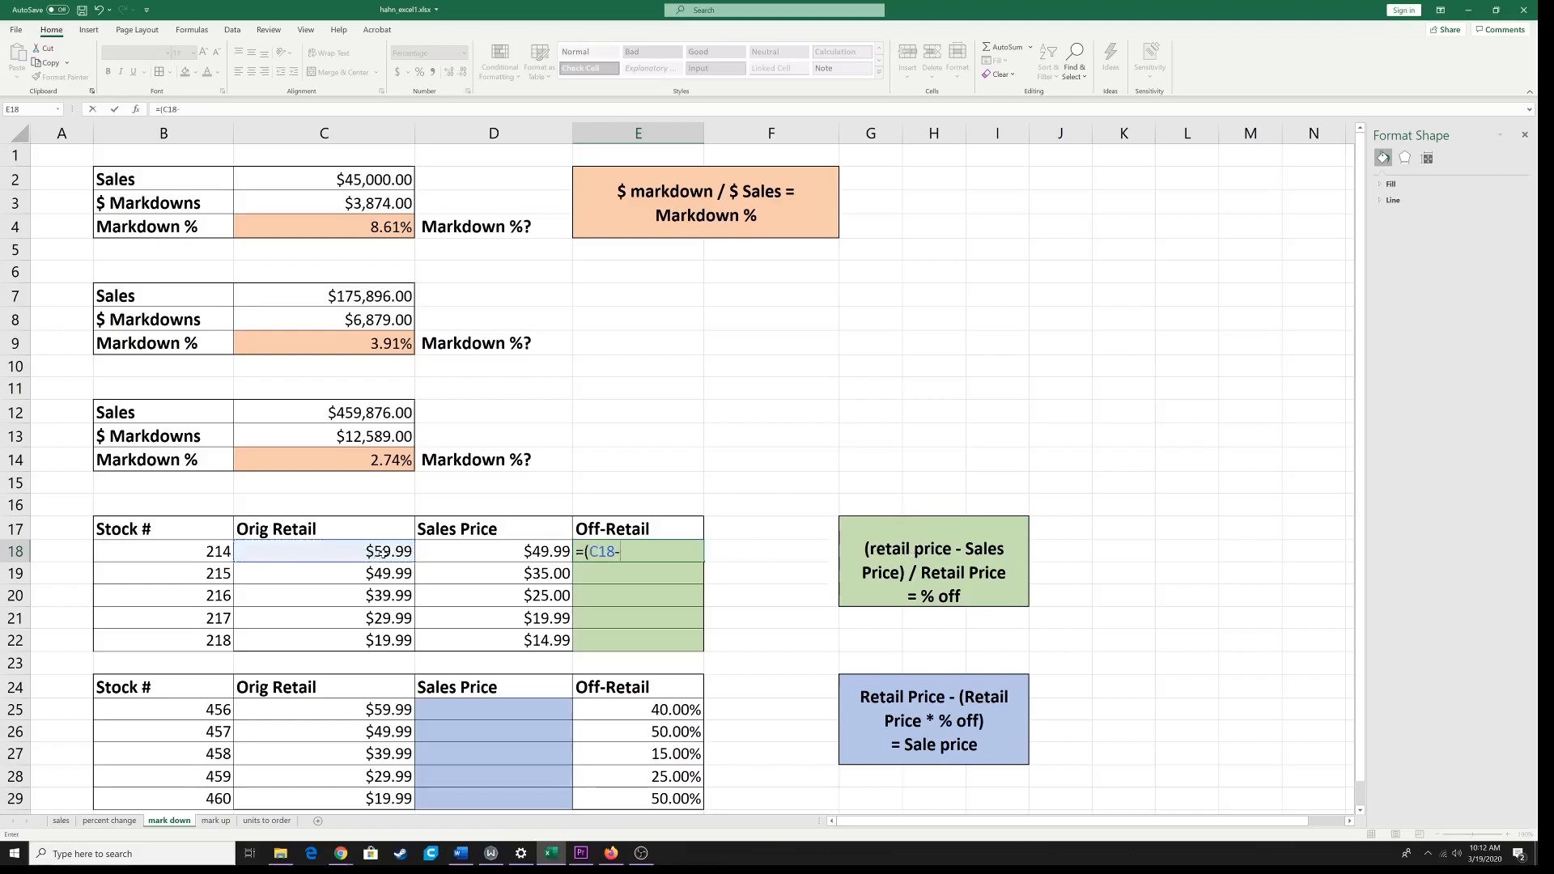
pyautogui.click(452, 554)
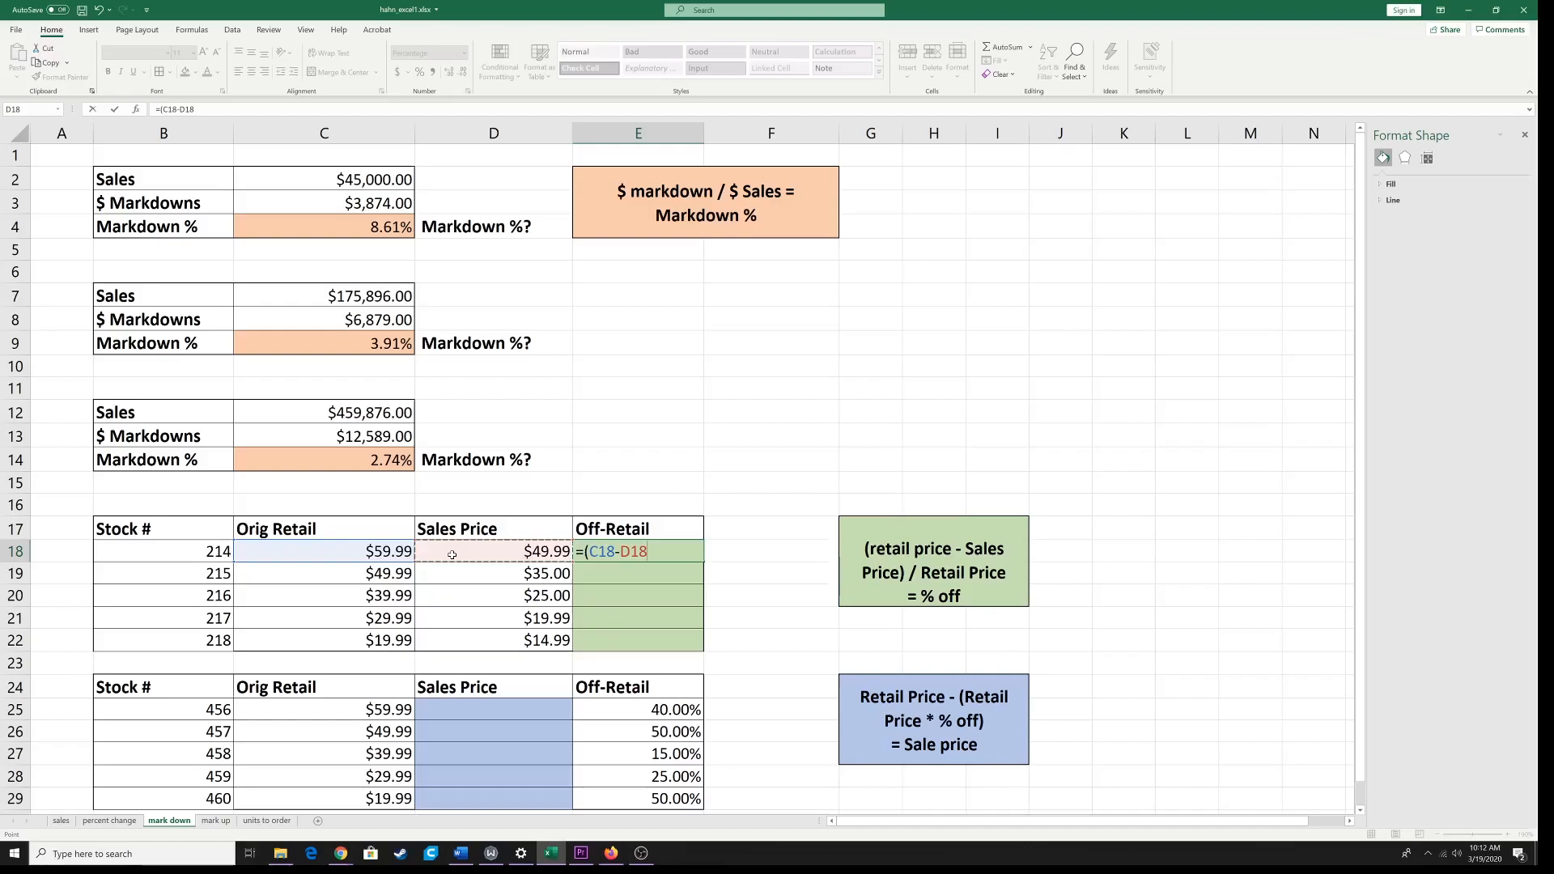
pyautogui.write(')/')
pyautogui.click(374, 553)
pyautogui.press('Return')
pyautogui.click(647, 551)
pyautogui.moveTo(703, 560); pyautogui.dragTo(704, 650)
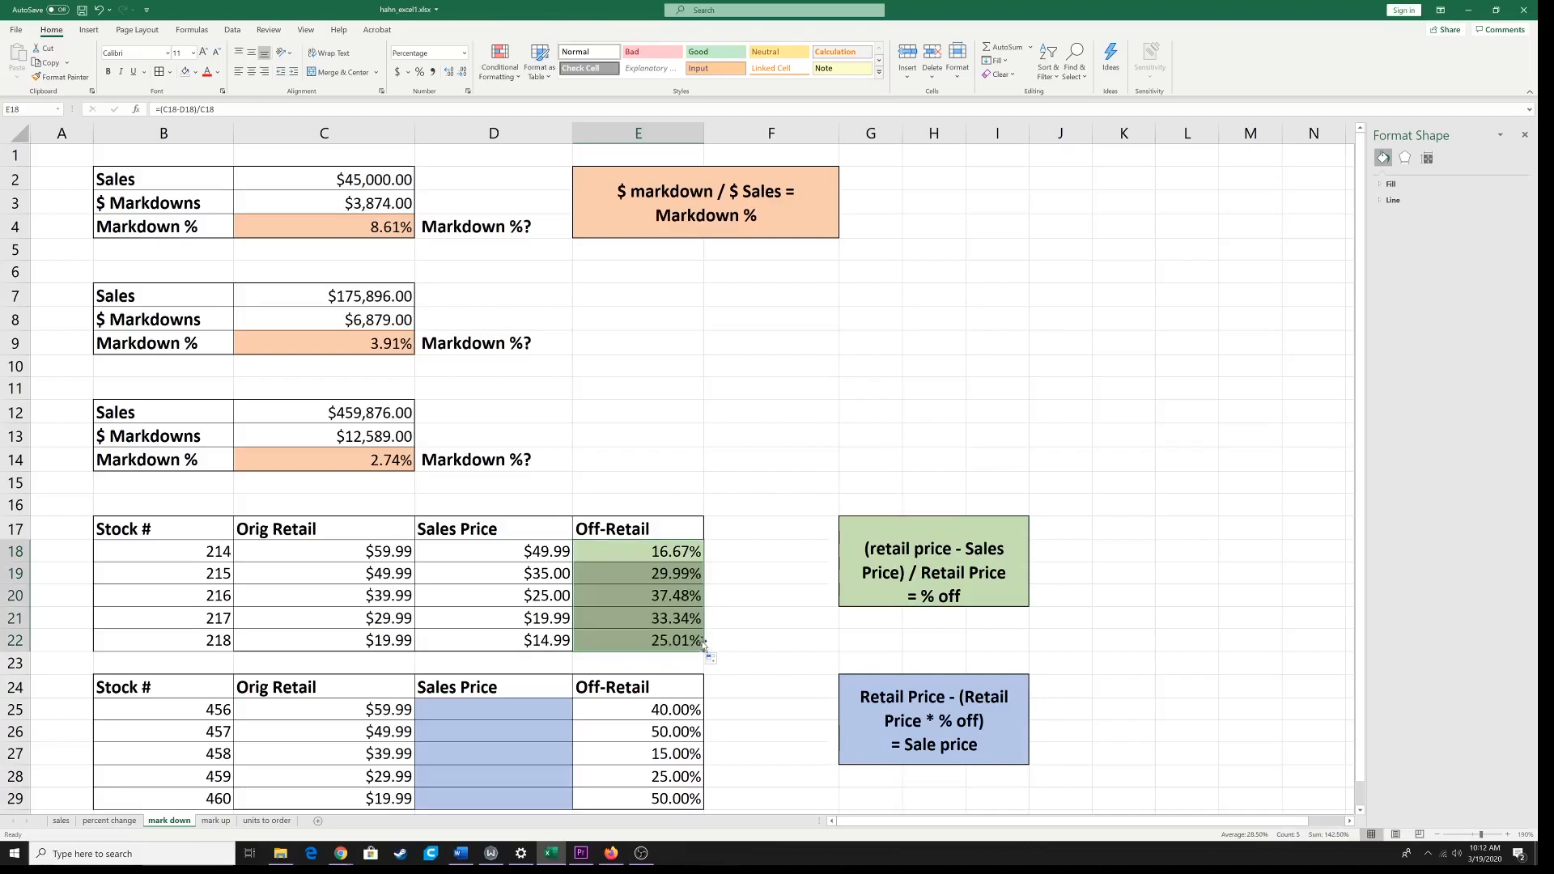
# Step: Enter =C25-(C25*E25) in the blue Sales Price cell D25 for stock 456 and fill it down to D29
pyautogui.scroll(-2, 711, 613)
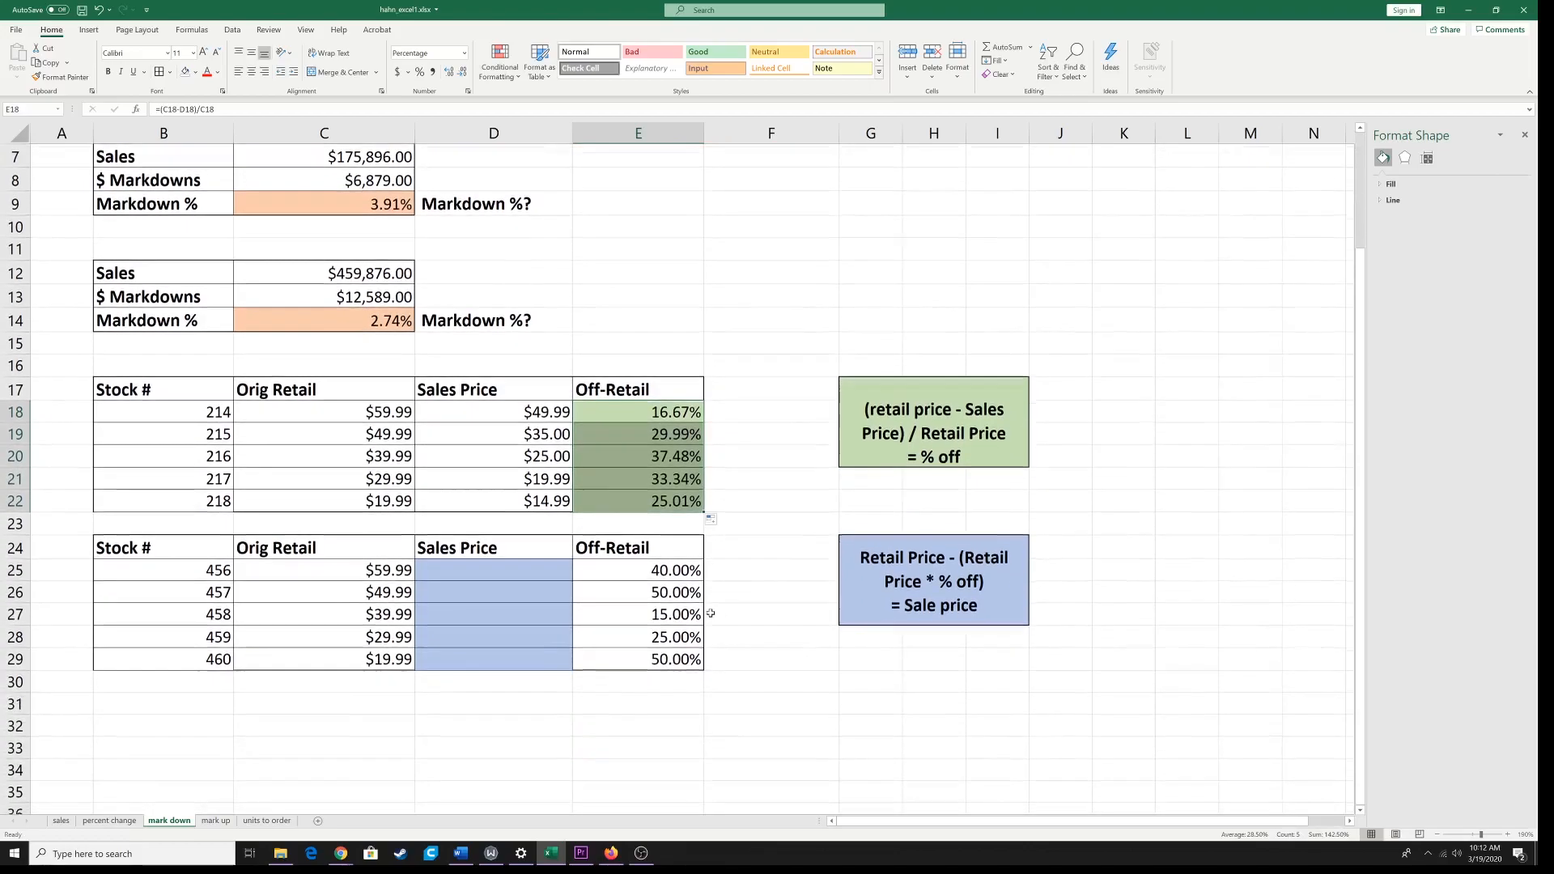
pyautogui.click(523, 568)
pyautogui.write('=')
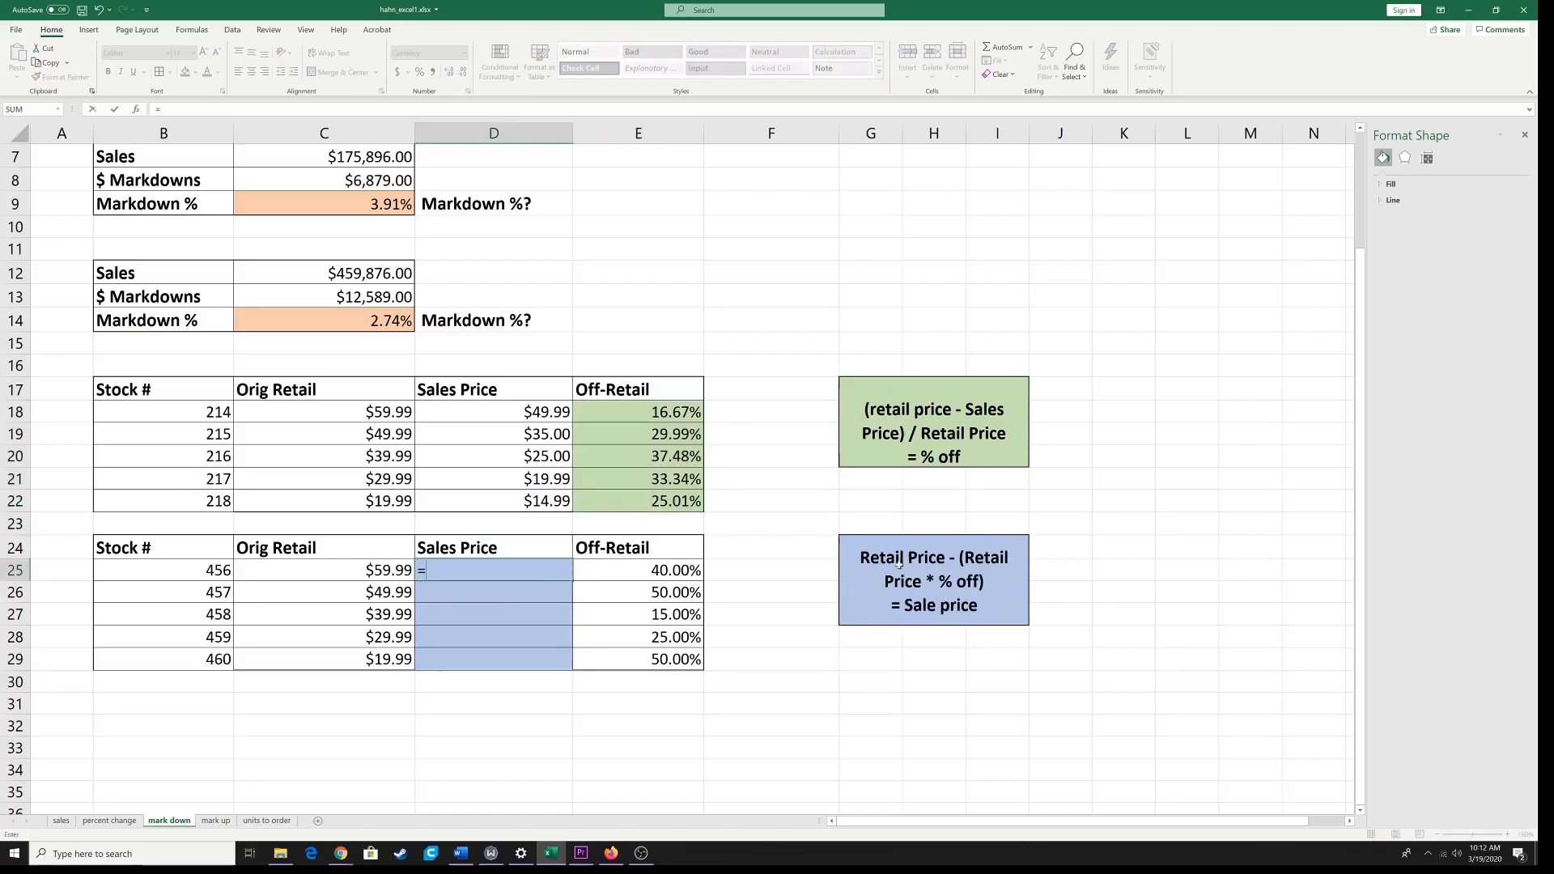
pyautogui.click(371, 572)
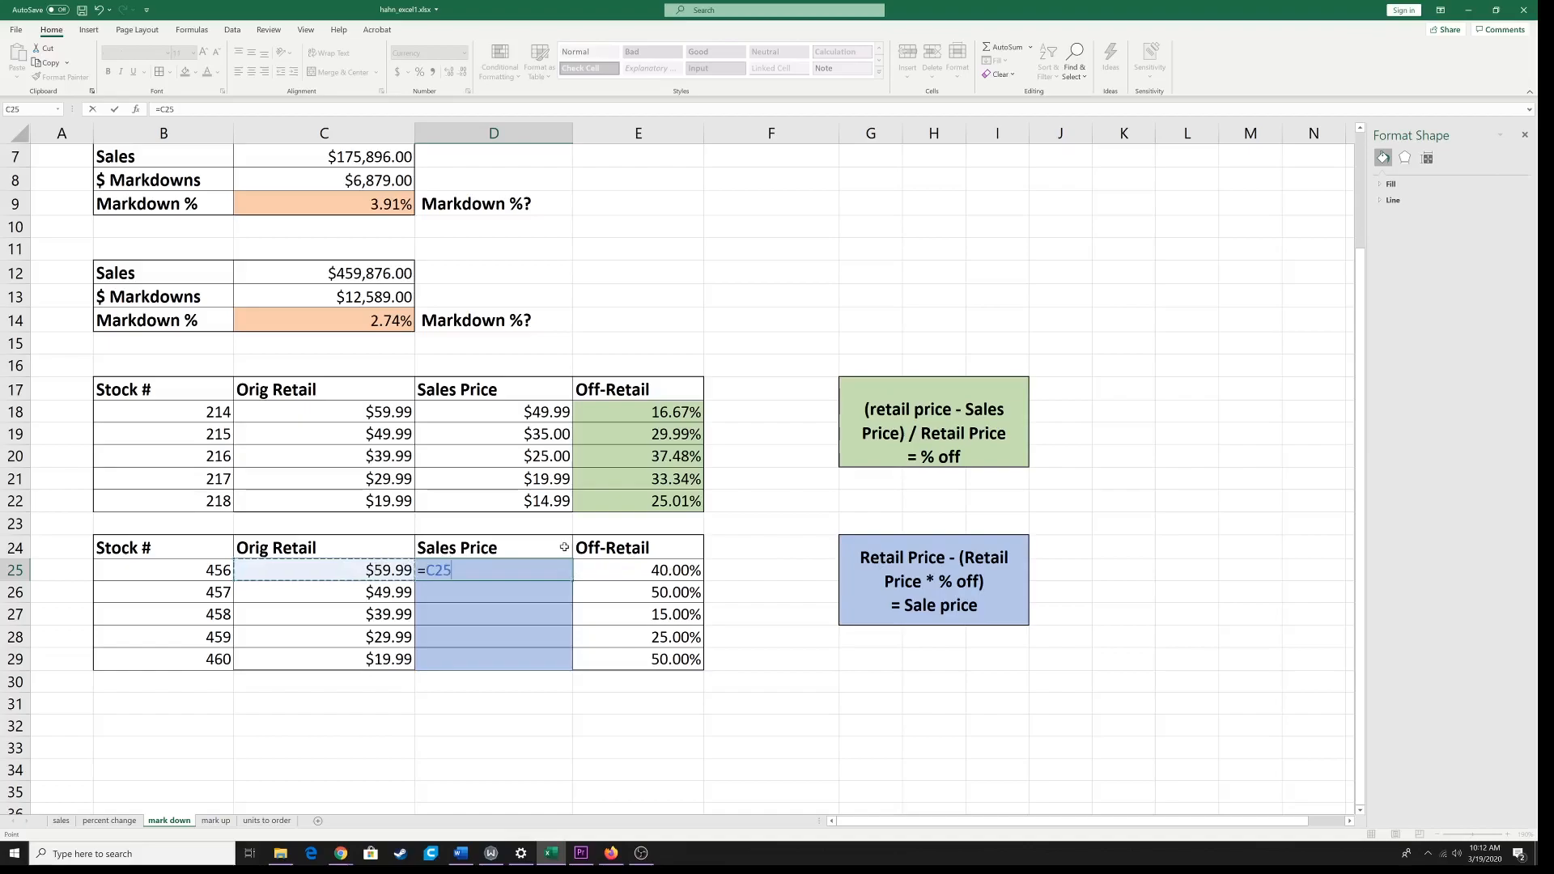
pyautogui.write('-(')
pyautogui.click(392, 572)
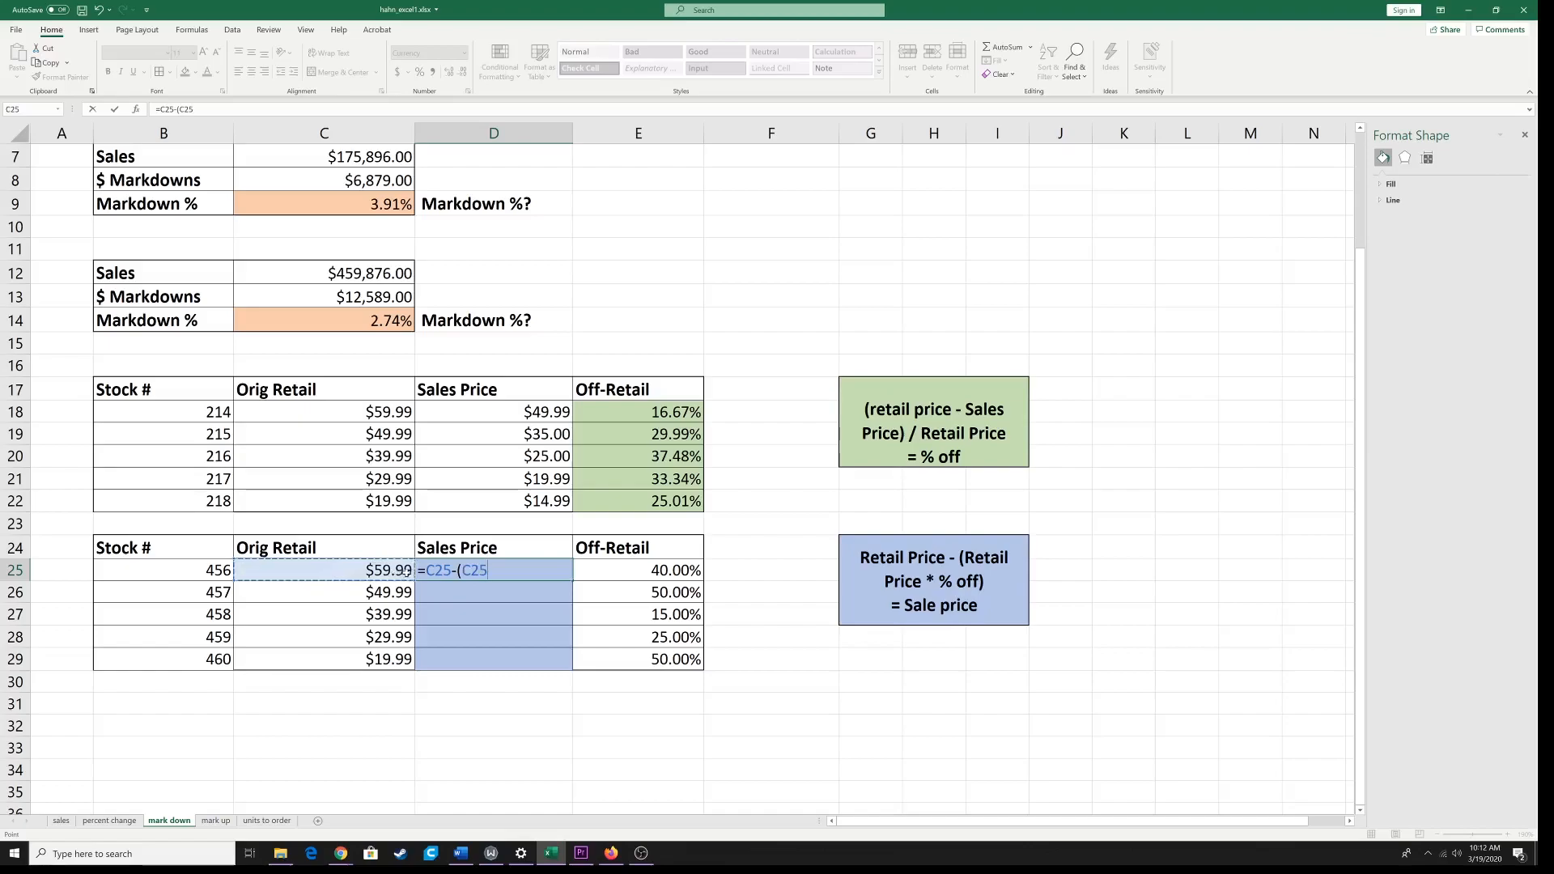
pyautogui.write('*')
pyautogui.click(651, 572)
pyautogui.write(')')
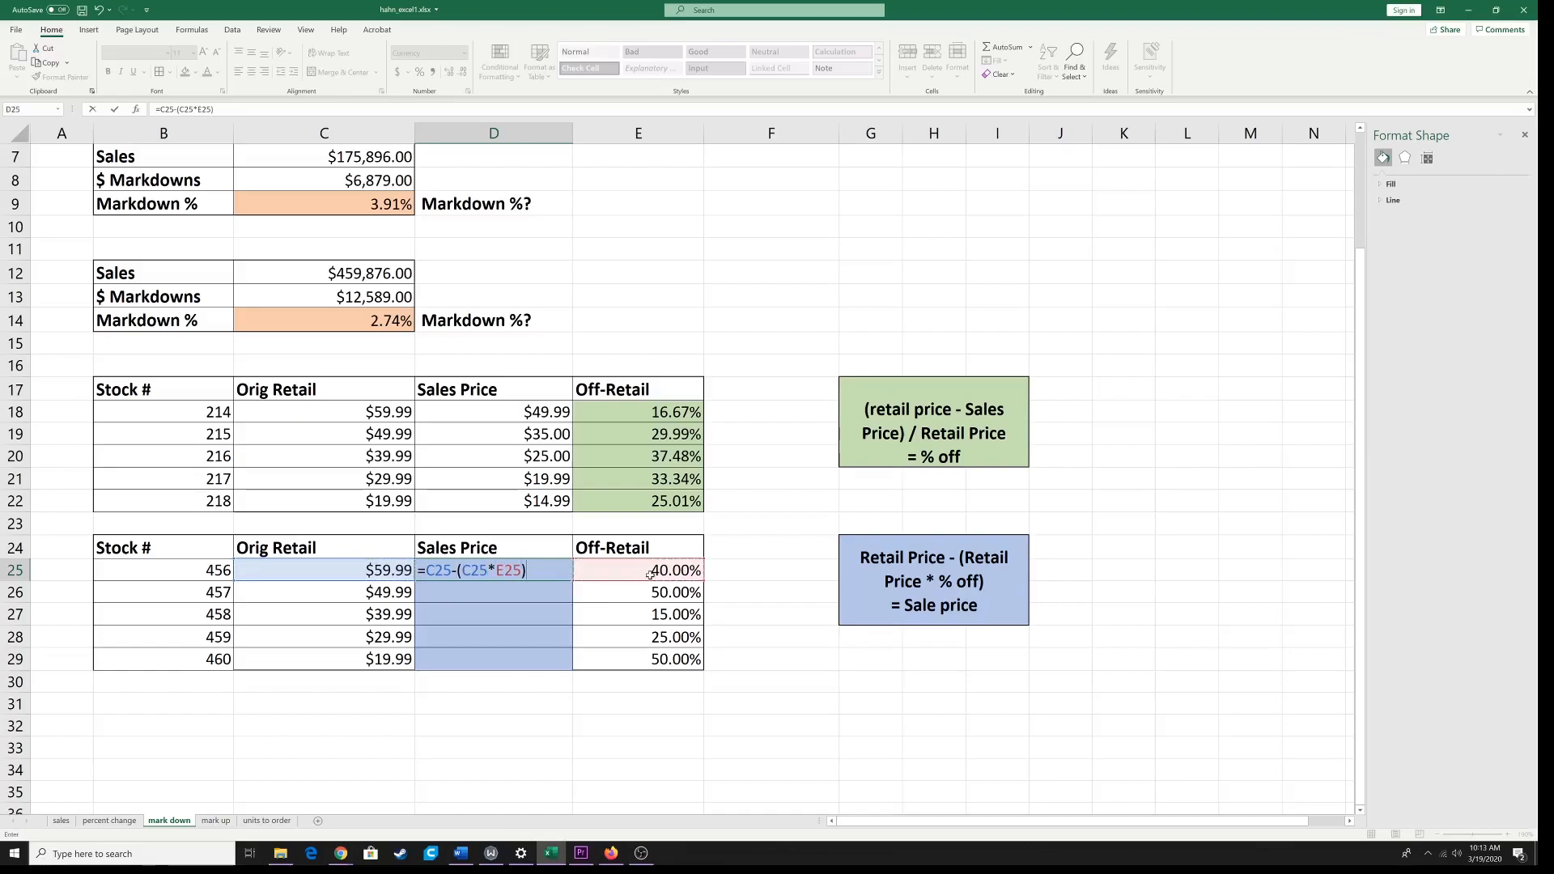
pyautogui.press('Return')
pyautogui.click(560, 573)
pyautogui.moveTo(572, 578); pyautogui.dragTo(571, 669)
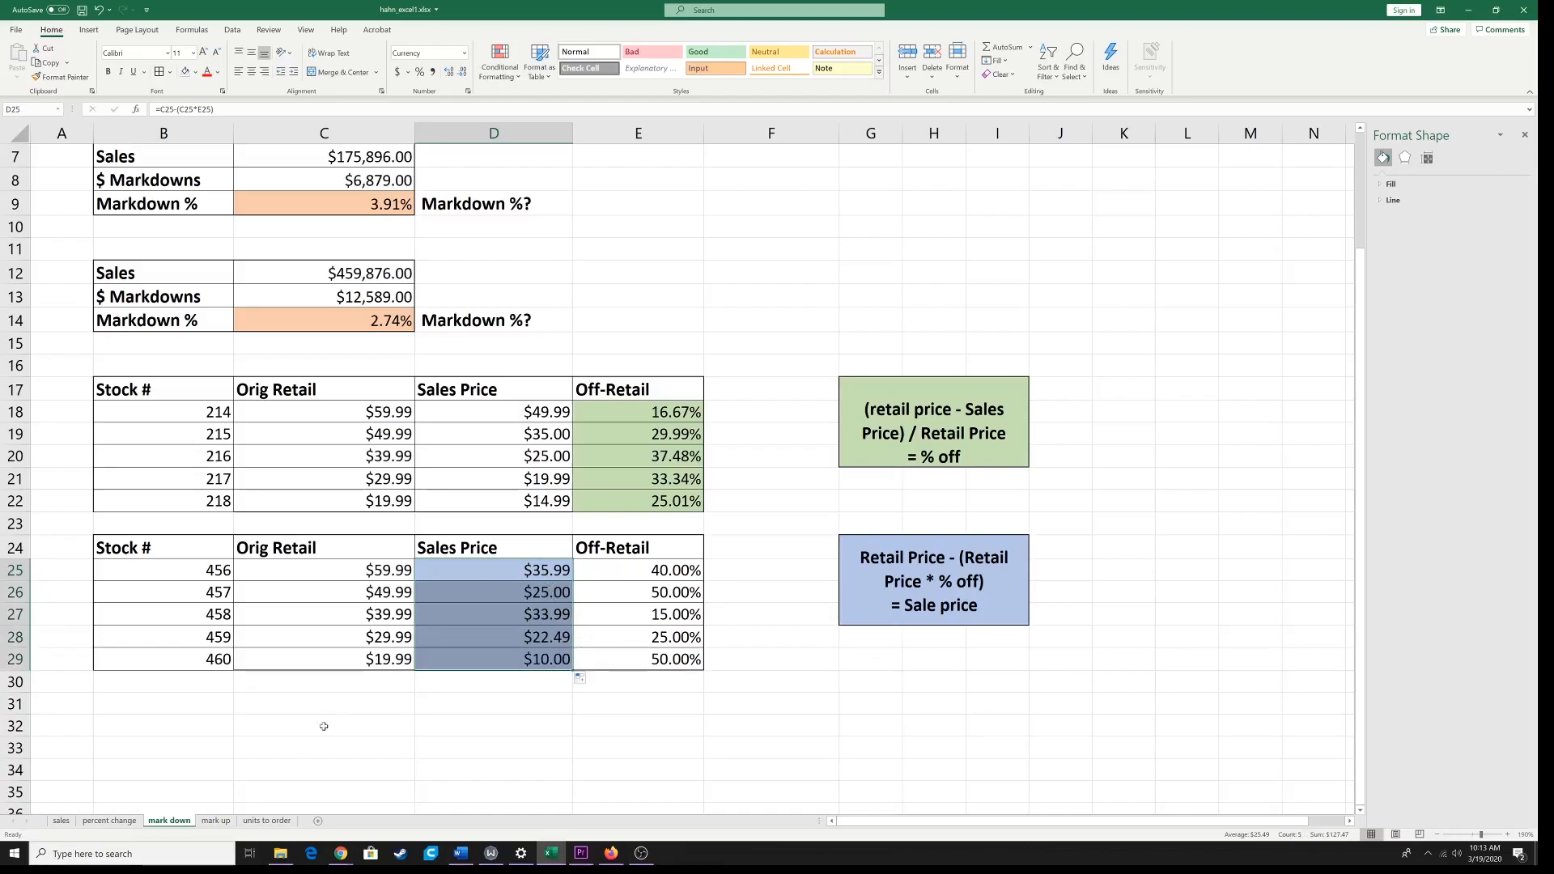
# Step: Open the mark up sheet and examine the COST, RETAIL and MU% table and its blank colored cells
pyautogui.click(216, 819)
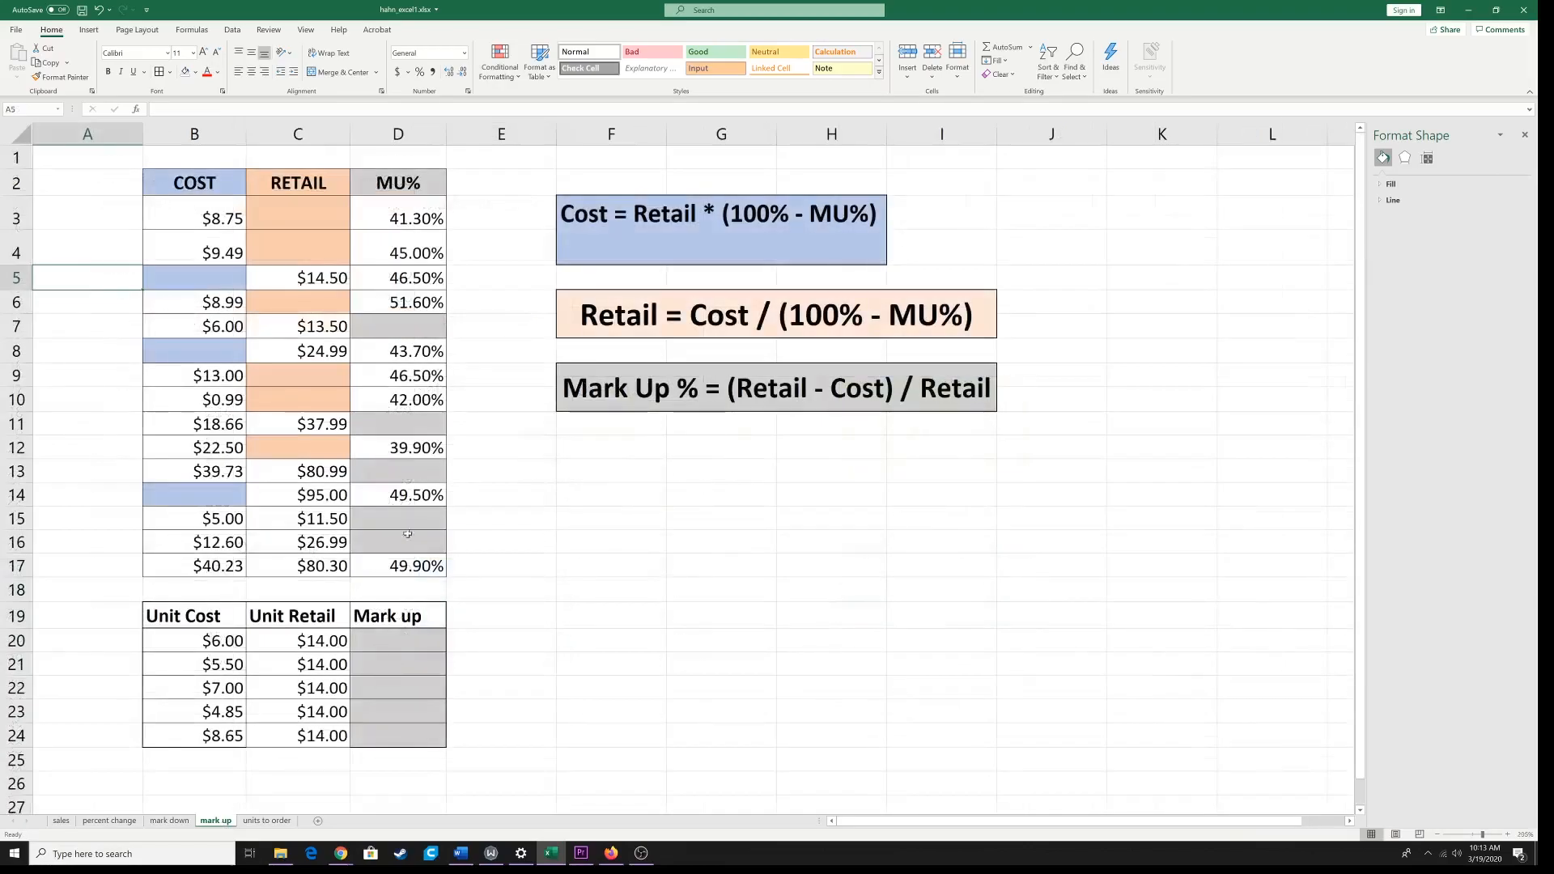
pyautogui.click(198, 184)
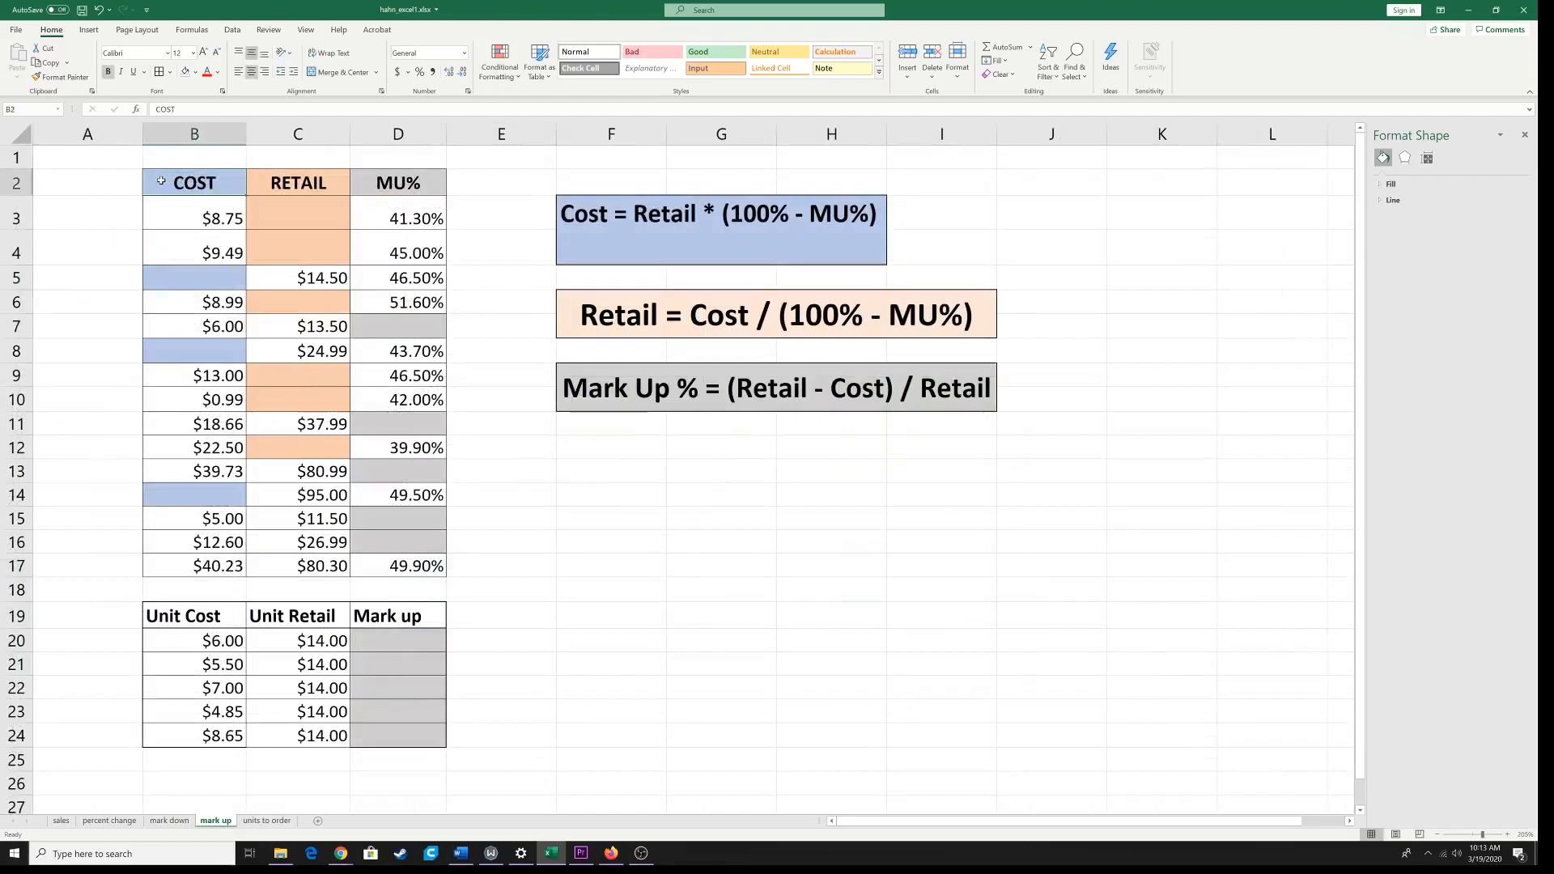
pyautogui.moveTo(162, 181); pyautogui.dragTo(415, 564)
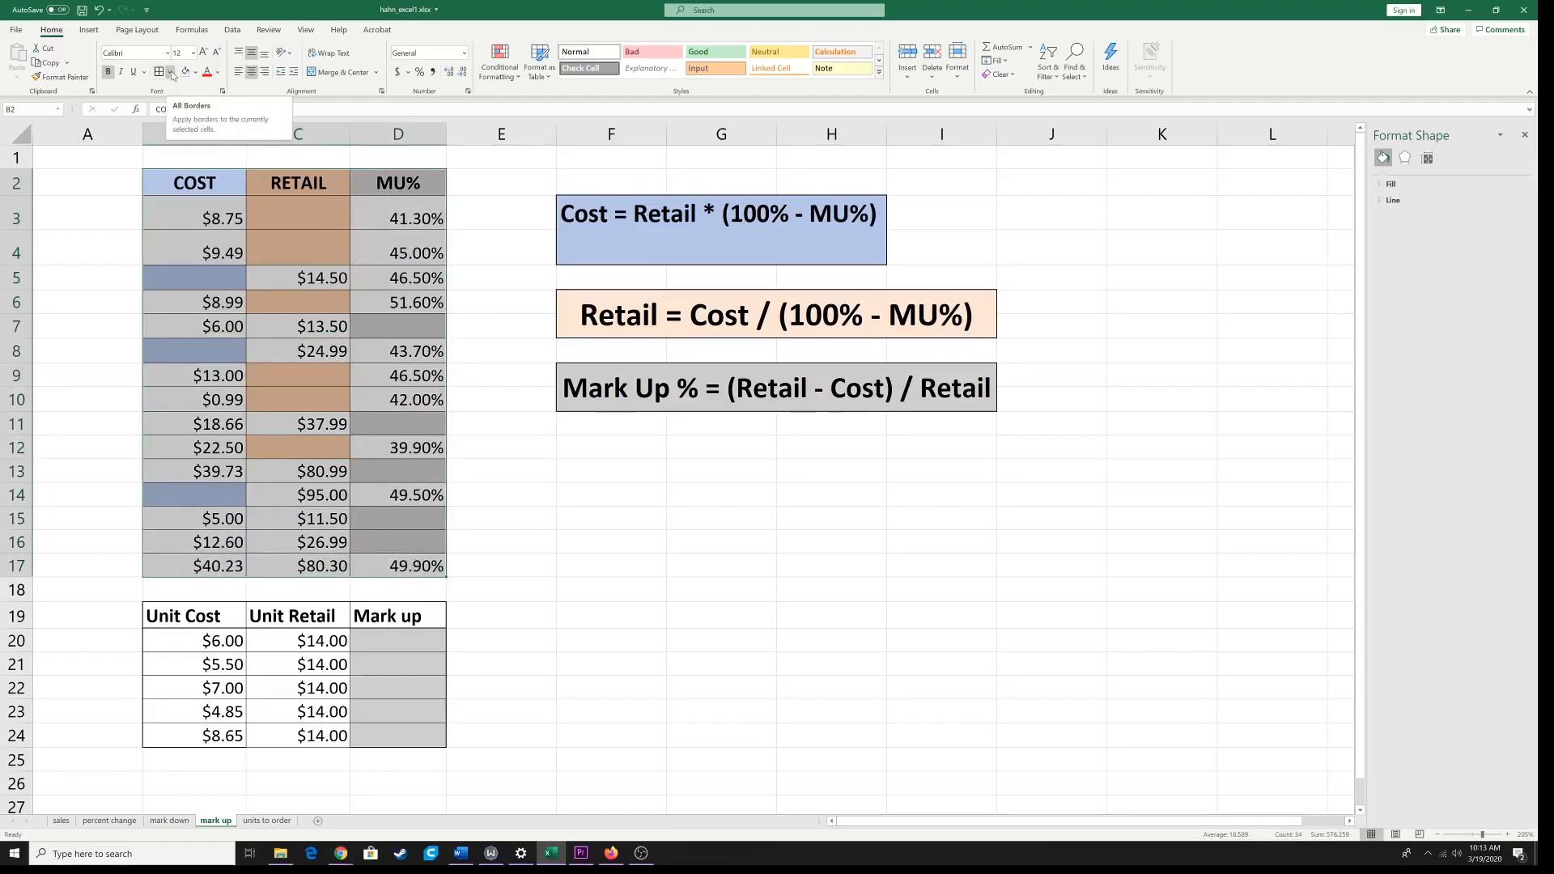
pyautogui.click(198, 201)
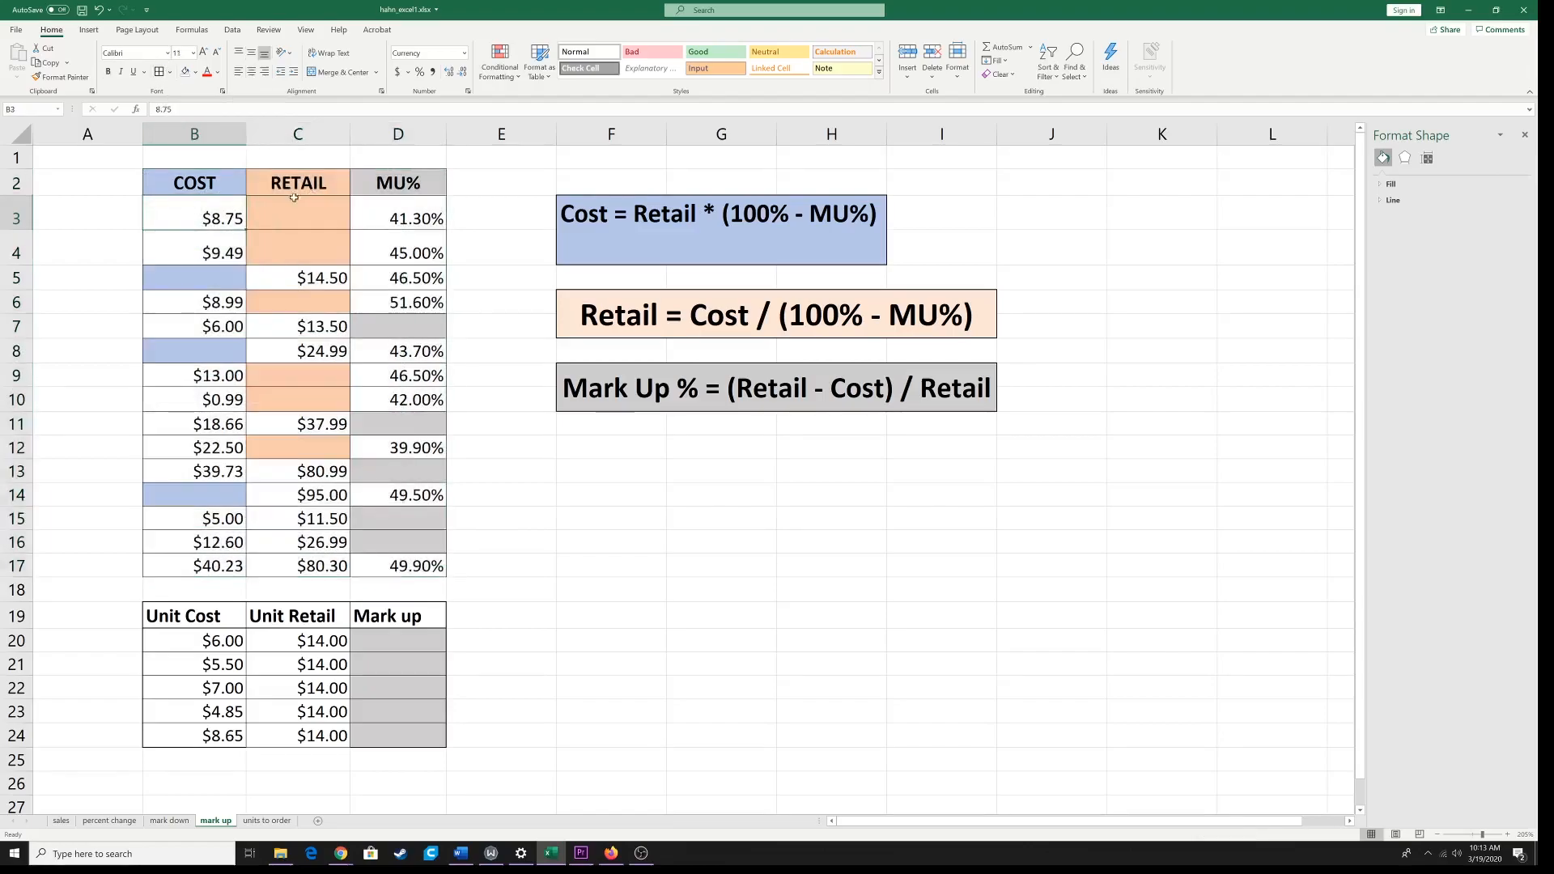
pyautogui.click(210, 184)
pyautogui.click(301, 182)
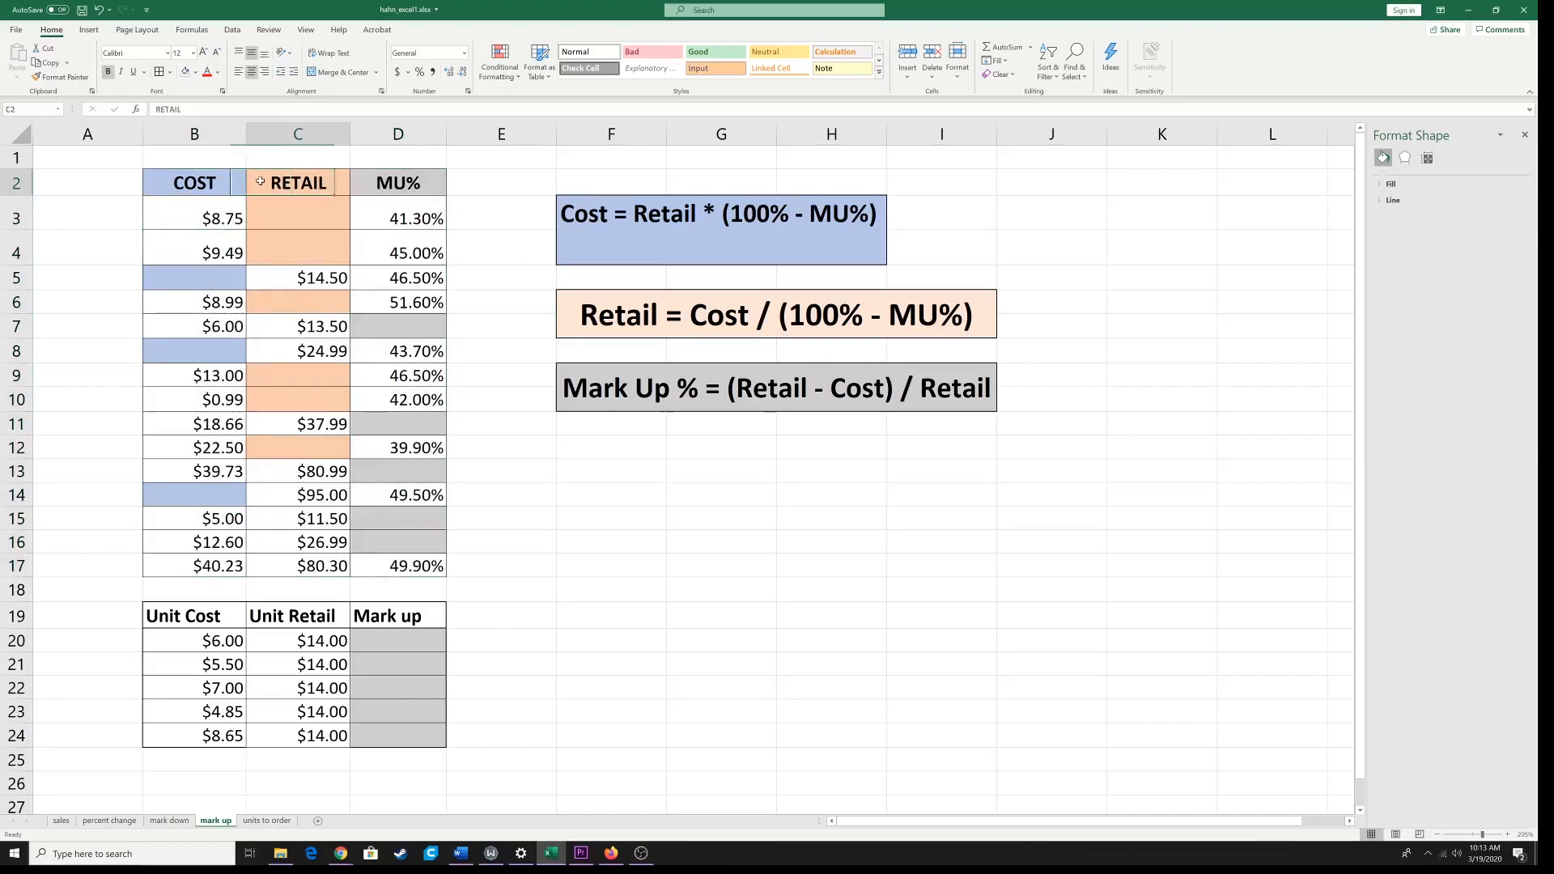
pyautogui.click(386, 179)
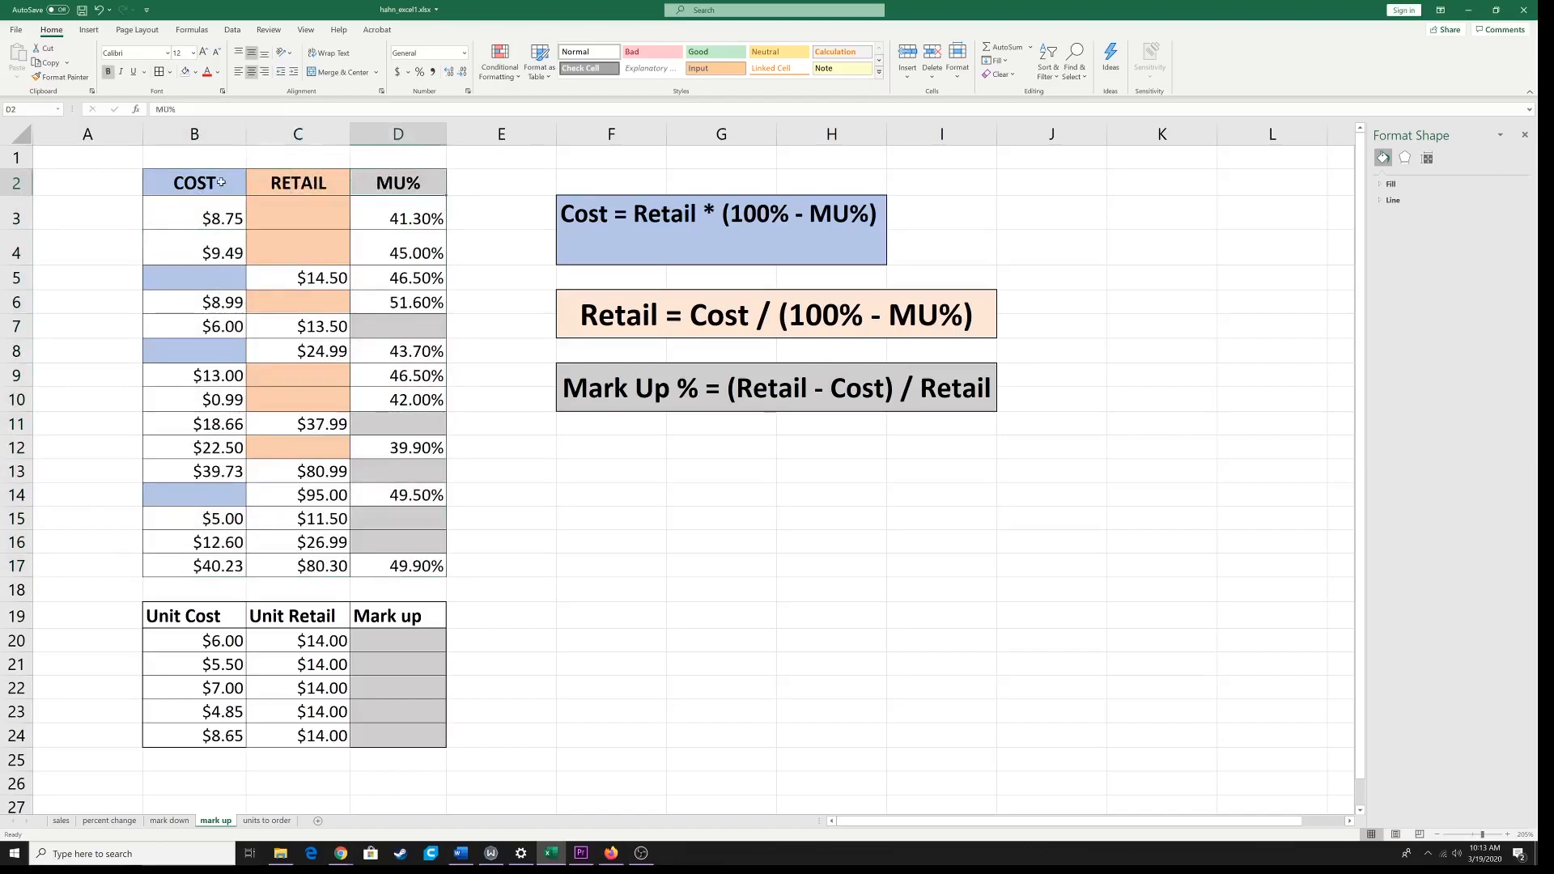
pyautogui.click(294, 209)
pyautogui.click(292, 246)
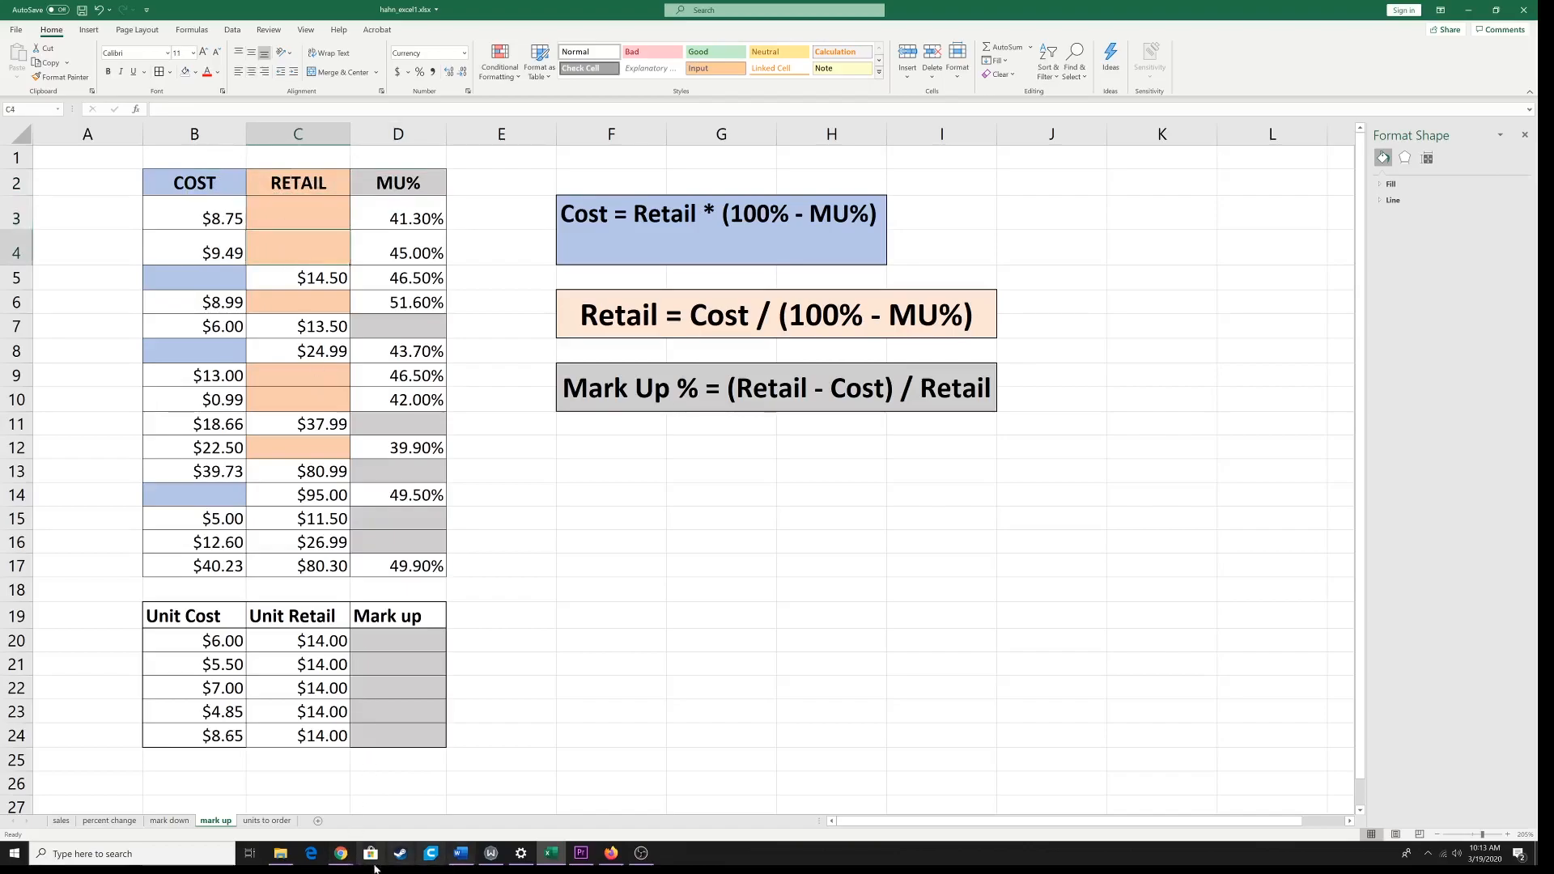
# Step: Switch to Classwork_8_excel_1.pdf in Chrome and check the Half Off entry for stock 457 in the markdown exercise
pyautogui.click(332, 861)
pyautogui.click(340, 813)
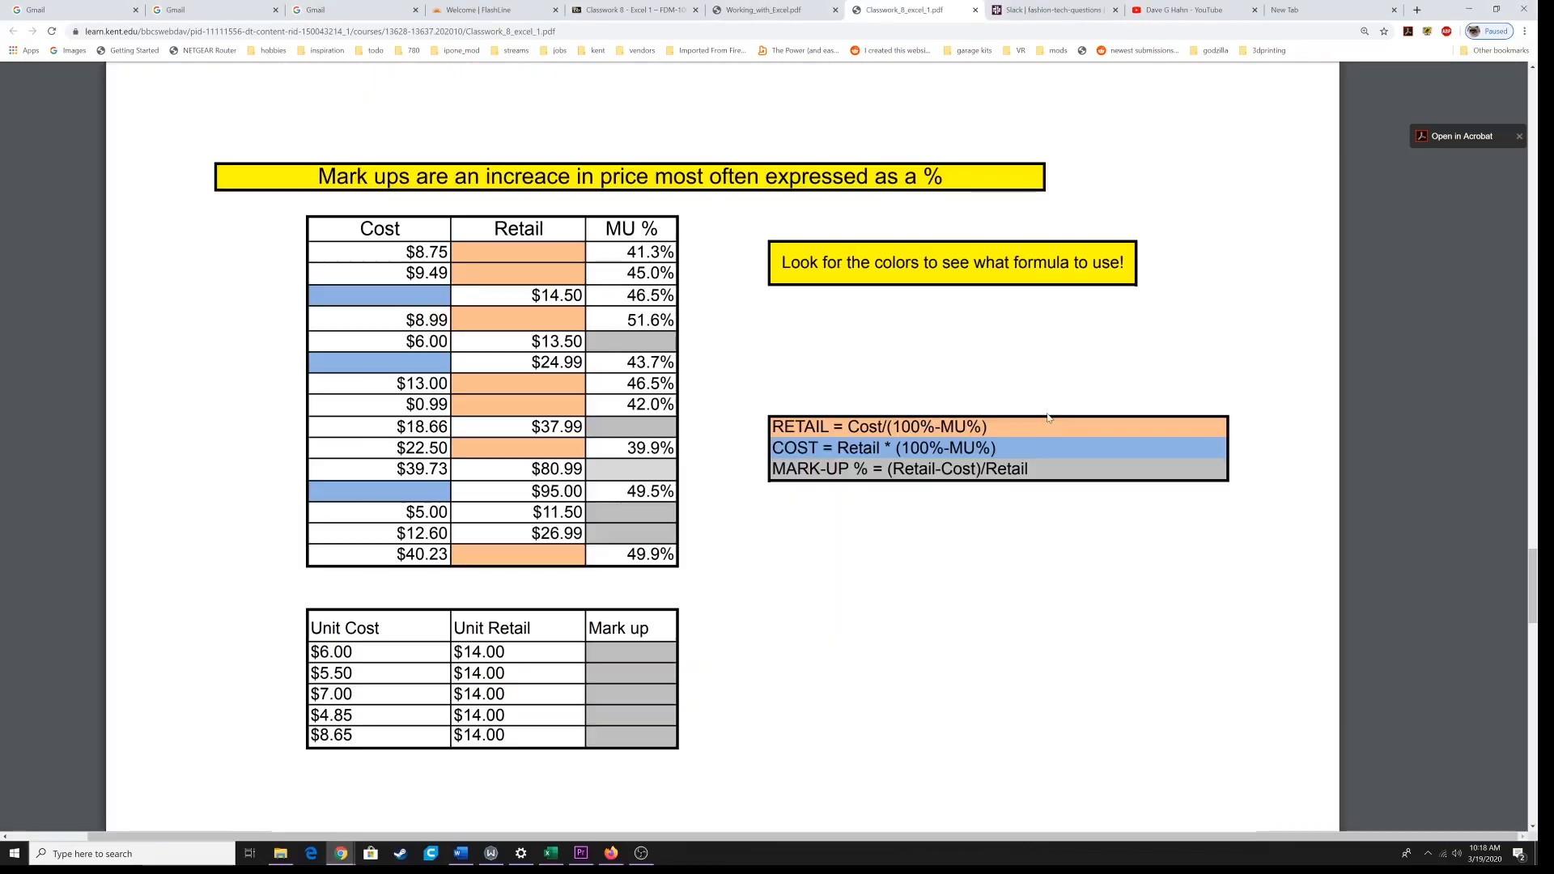
pyautogui.scroll(10, 1049, 417)
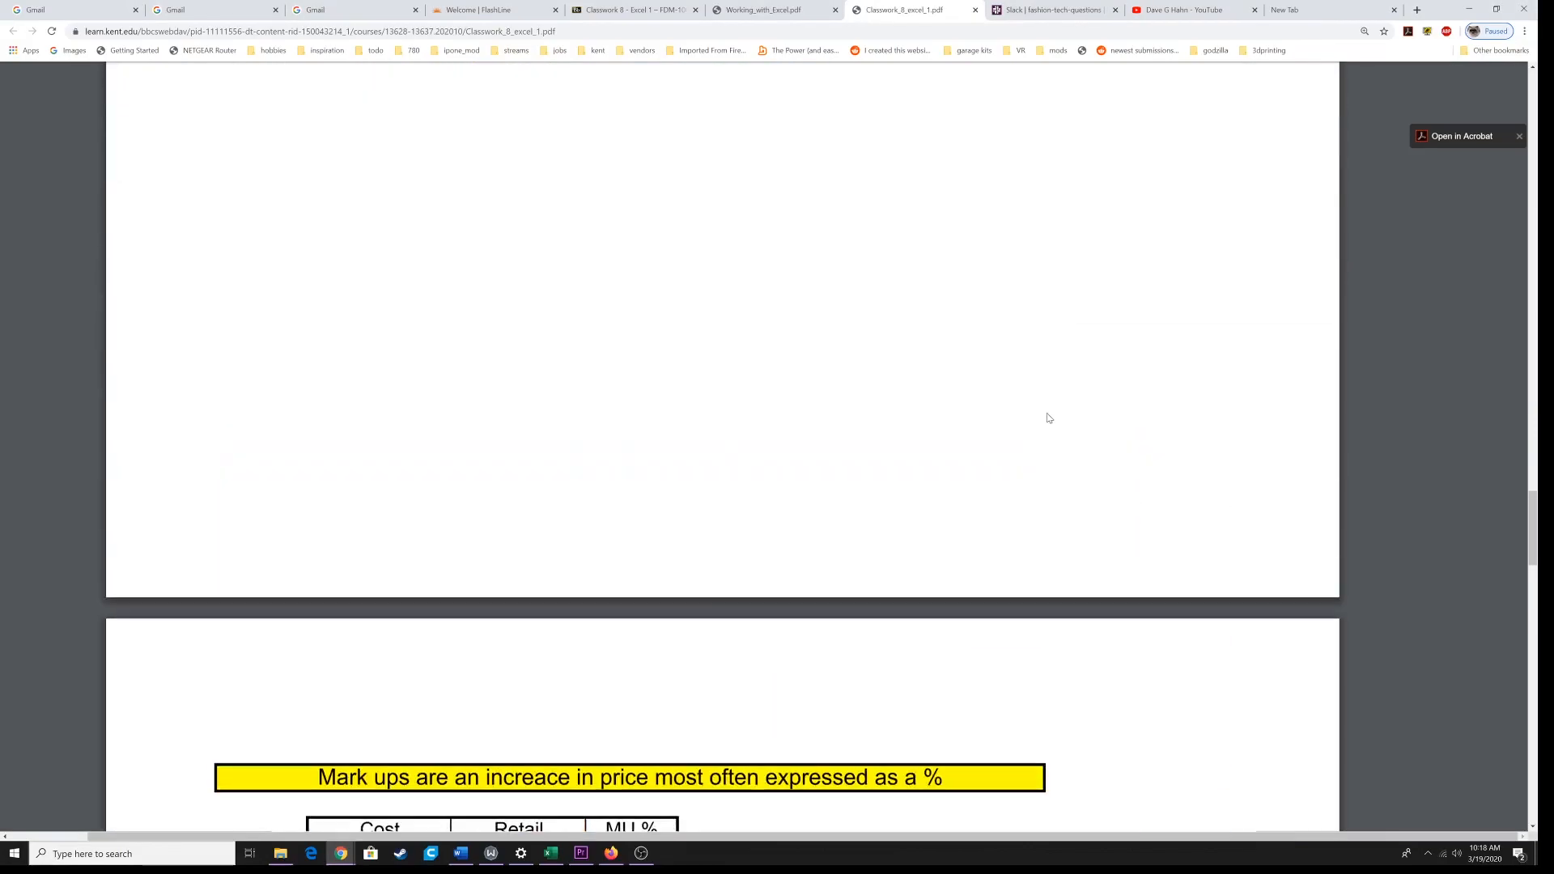
pyautogui.scroll(4, 1048, 418)
pyautogui.scroll(2, 1049, 417)
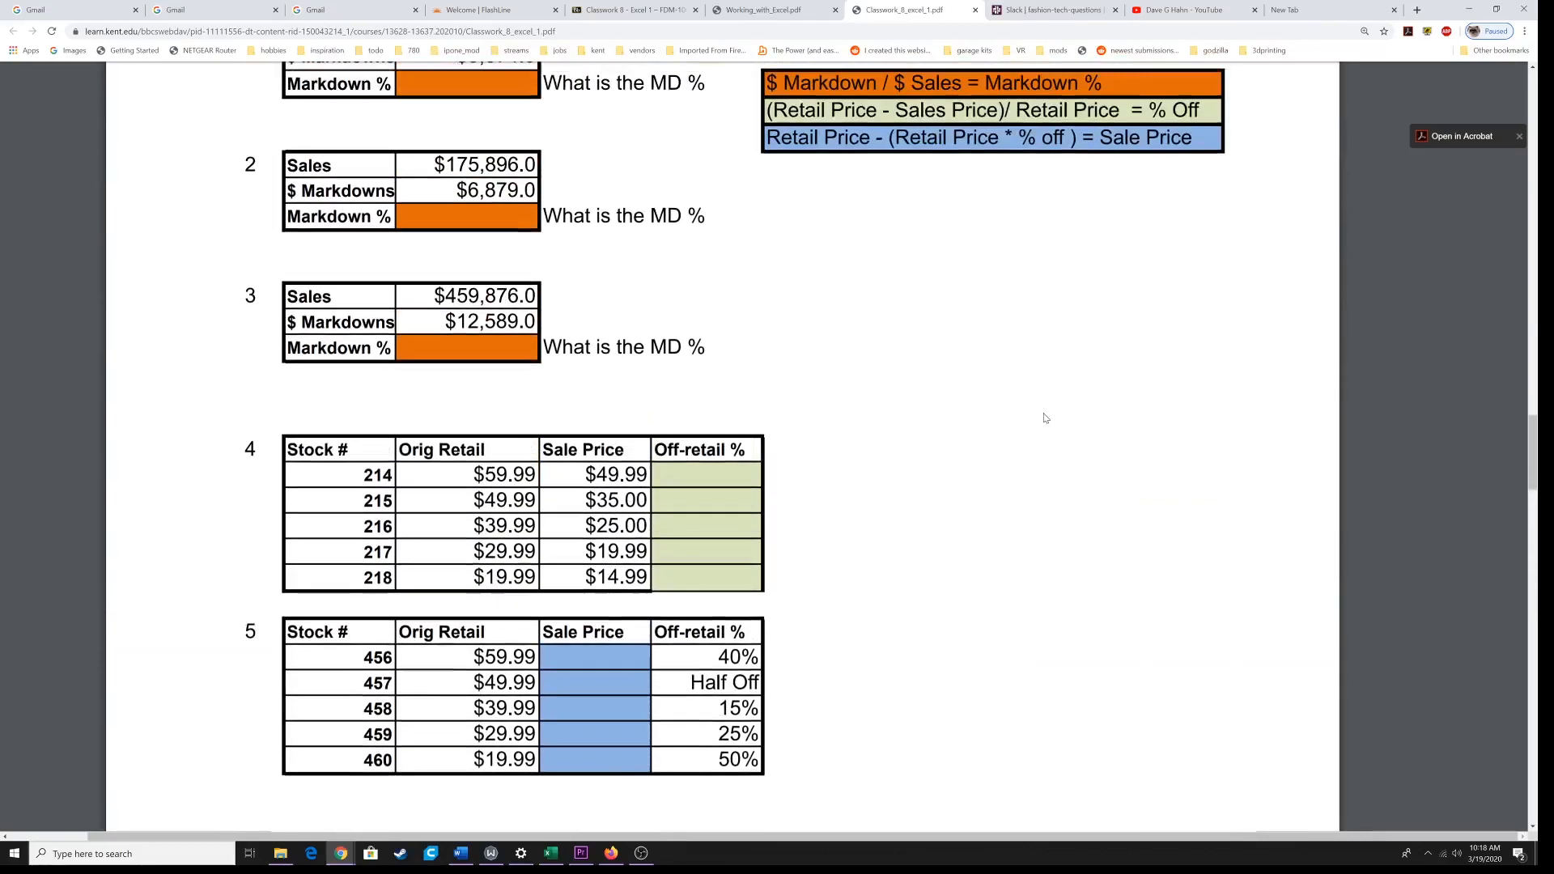
pyautogui.moveTo(687, 682); pyautogui.dragTo(761, 682)
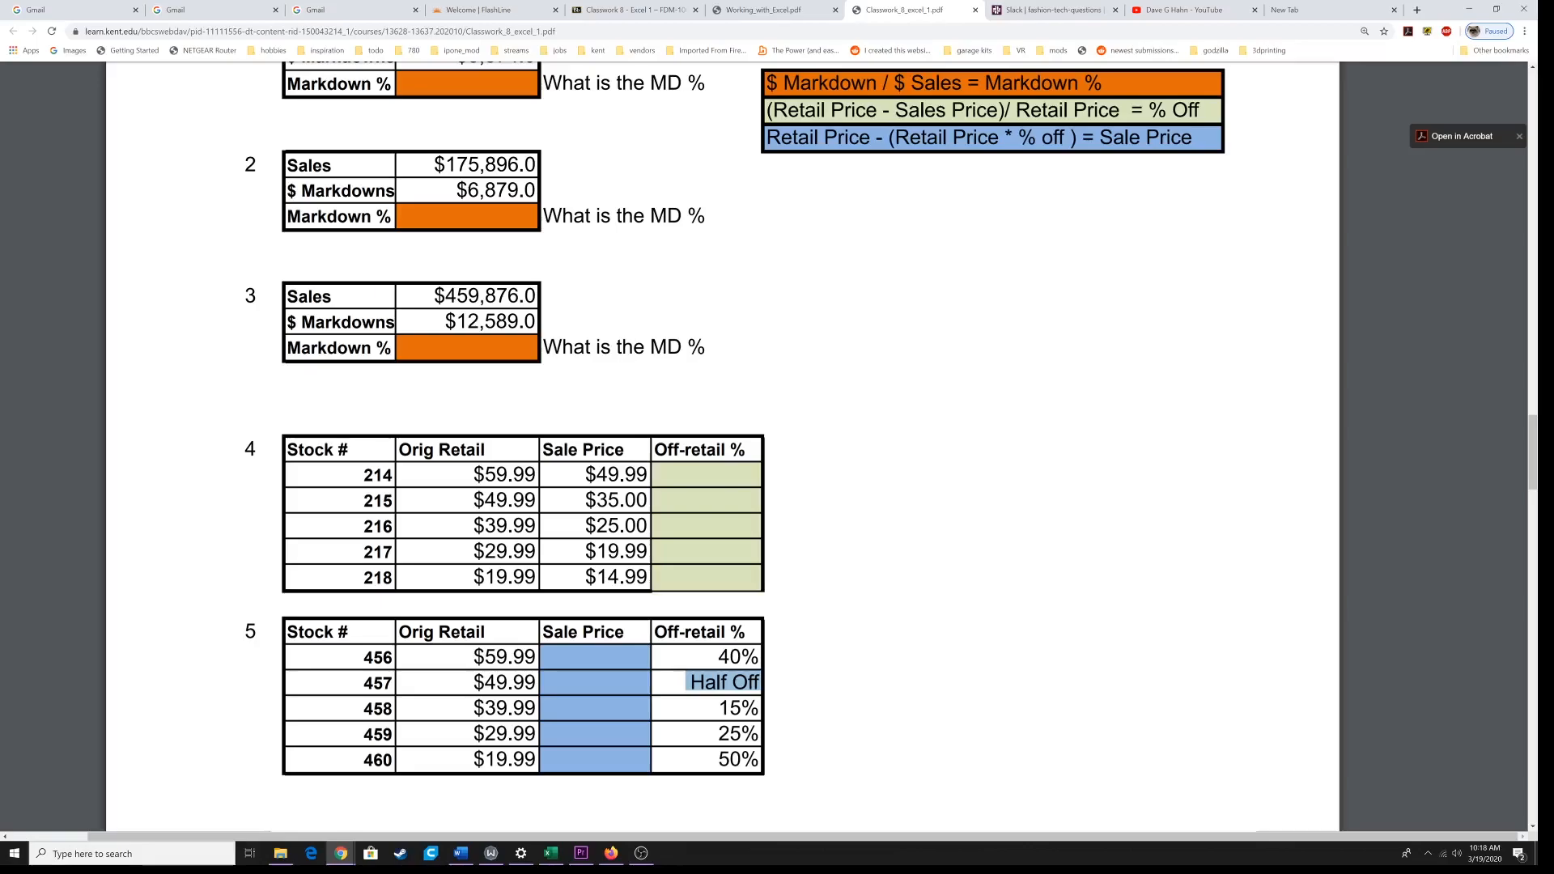
# Step: Examine the color-coded RETAIL, COST and MARK-UP % formulas in the PDF's mark-up exercise
pyautogui.scroll(-12, 745, 659)
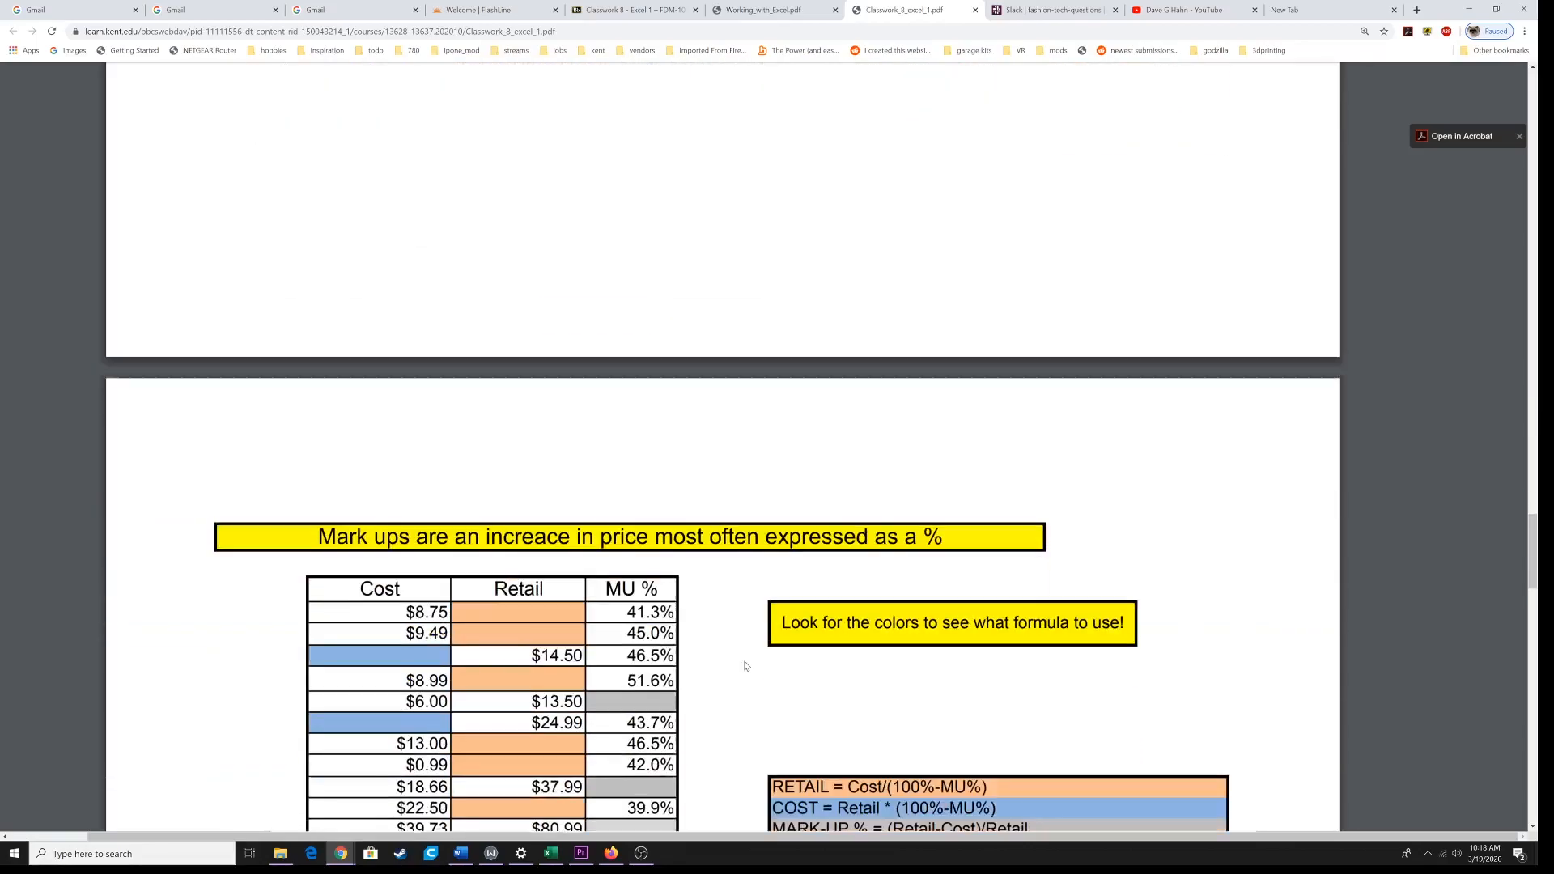
pyautogui.scroll(-2, 745, 662)
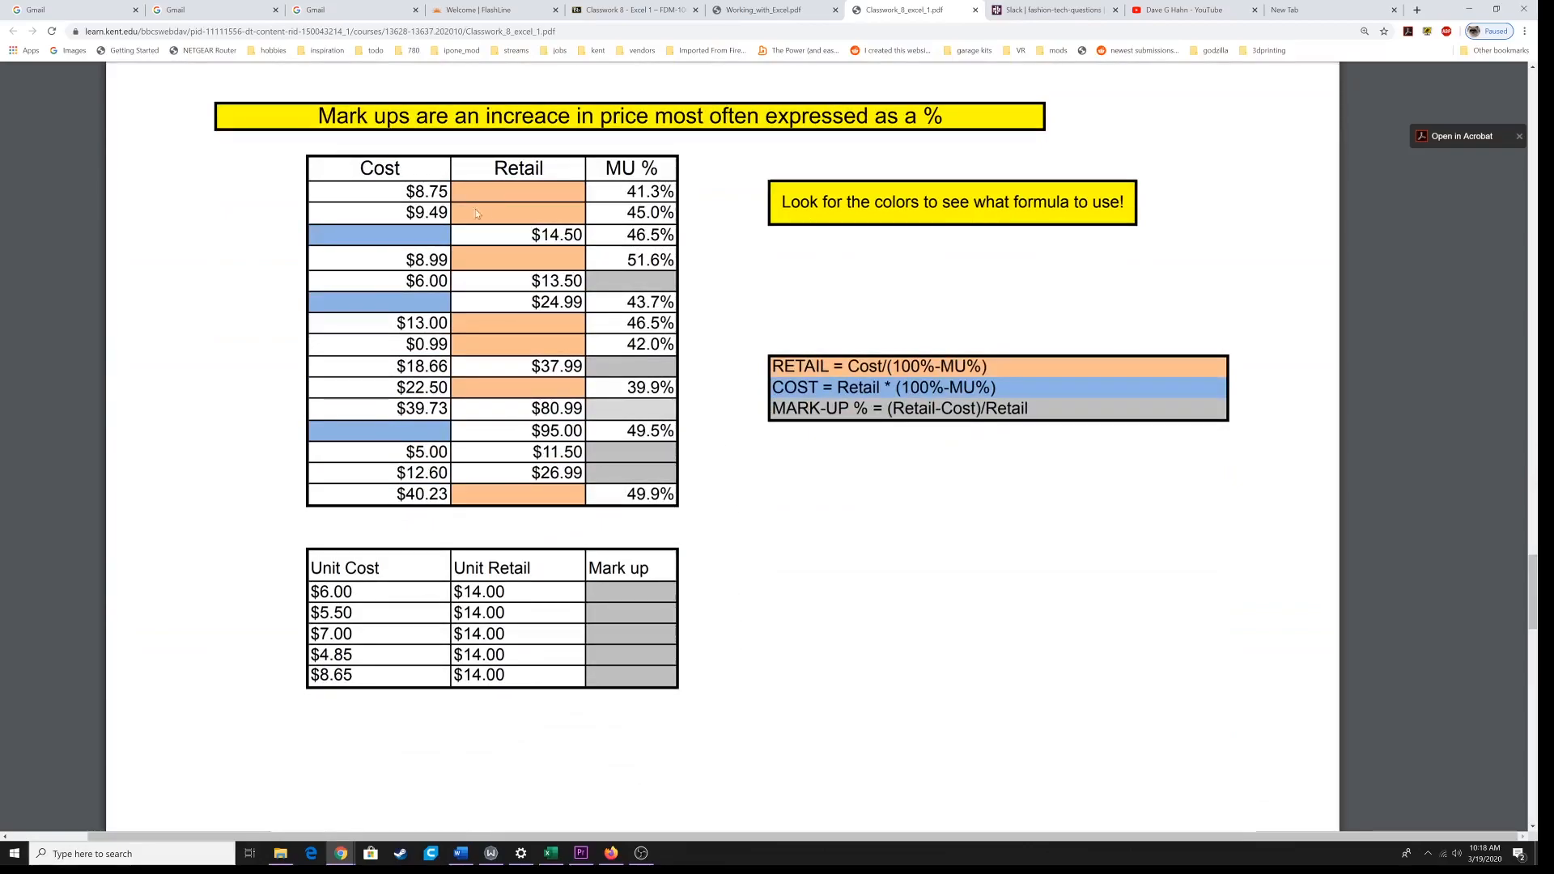
pyautogui.moveTo(772, 361); pyautogui.dragTo(1028, 409)
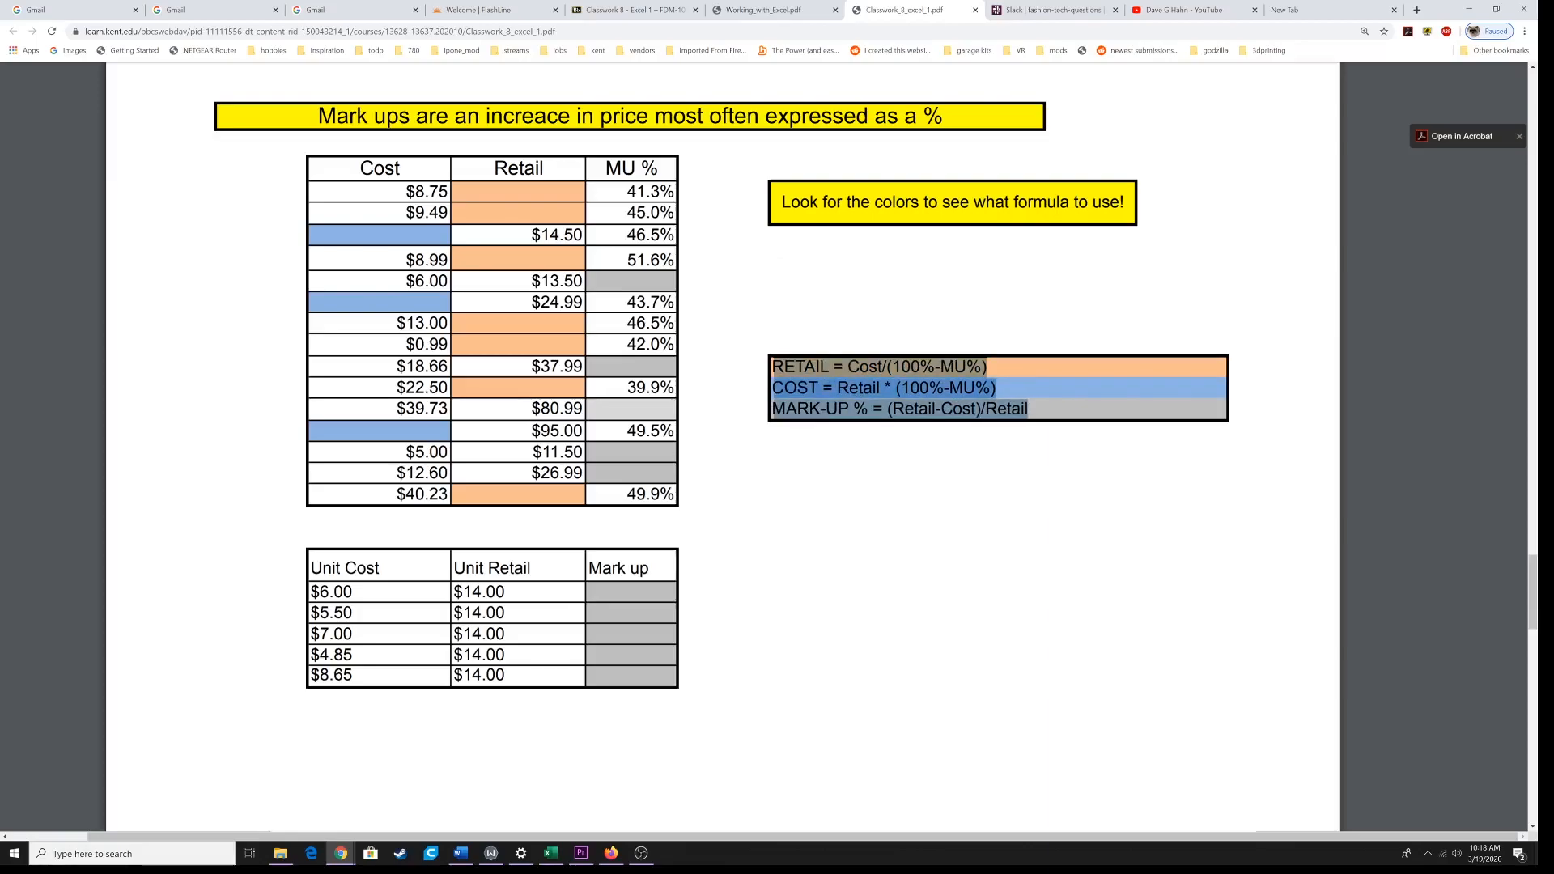
pyautogui.click(848, 458)
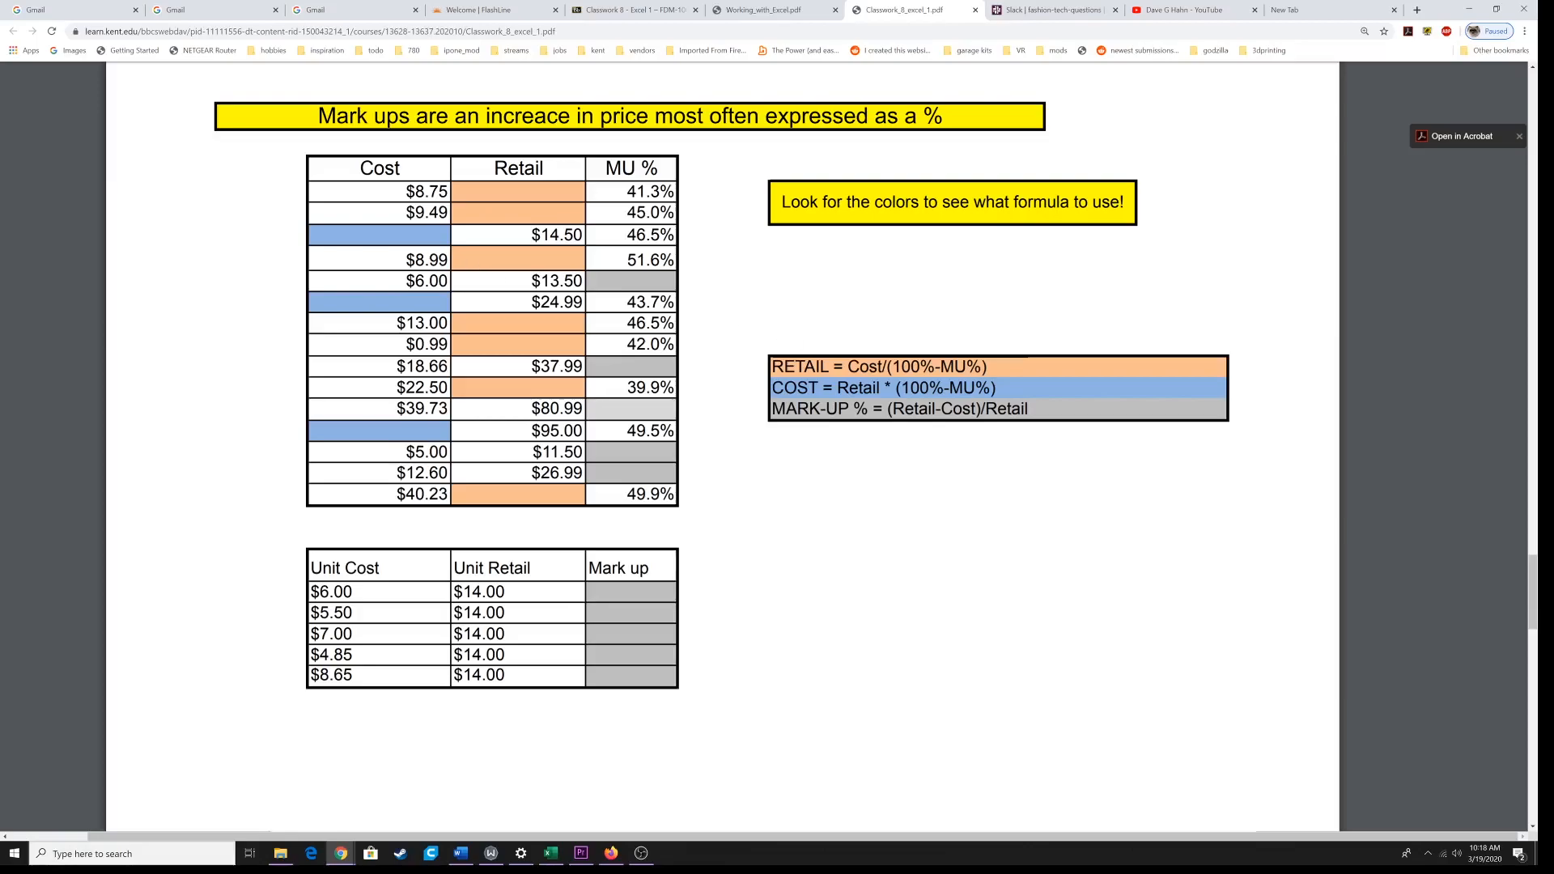
pyautogui.moveTo(894, 367); pyautogui.dragTo(981, 367)
# Step: Return to the Excel workbook and widen columns B, C and D on the mark up sheet
pyautogui.click(551, 853)
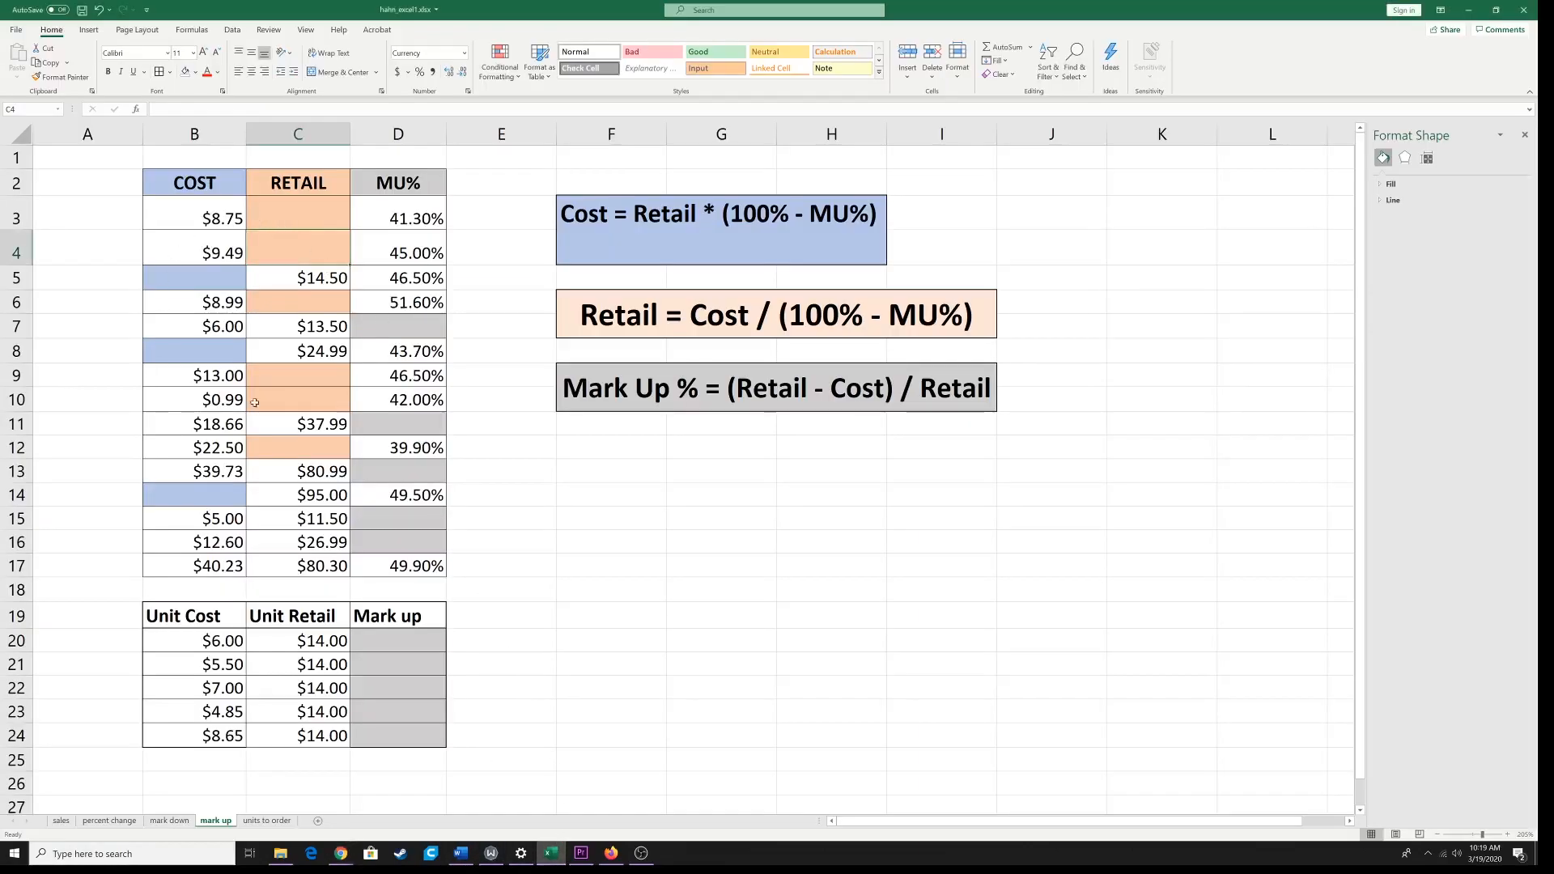
pyautogui.moveTo(246, 132); pyautogui.dragTo(309, 132)
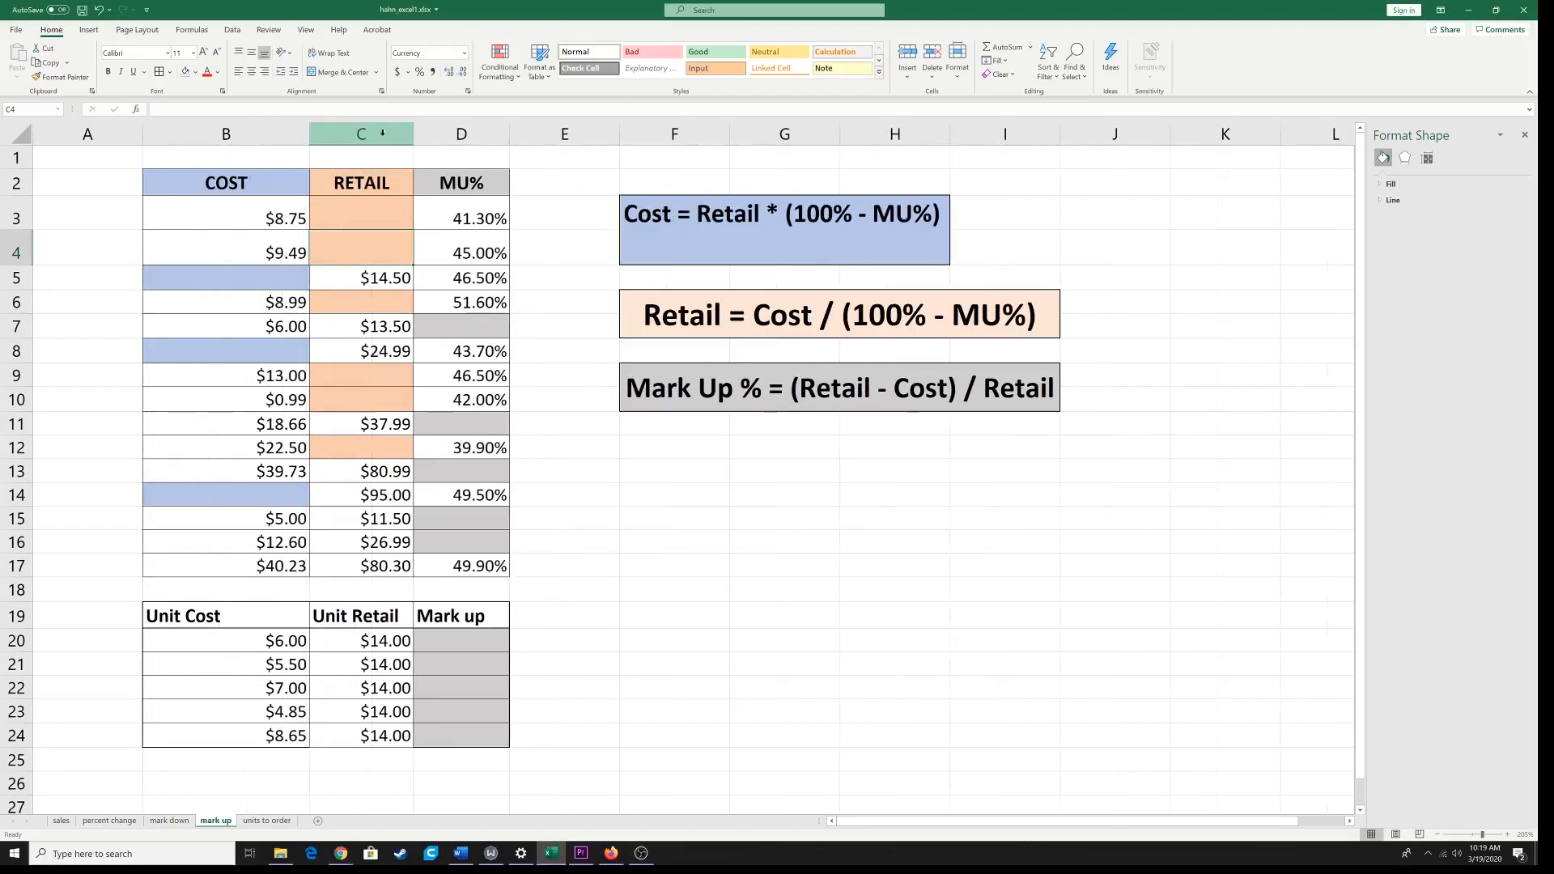
pyautogui.moveTo(413, 134); pyautogui.dragTo(475, 134)
pyautogui.moveTo(572, 133); pyautogui.dragTo(649, 135)
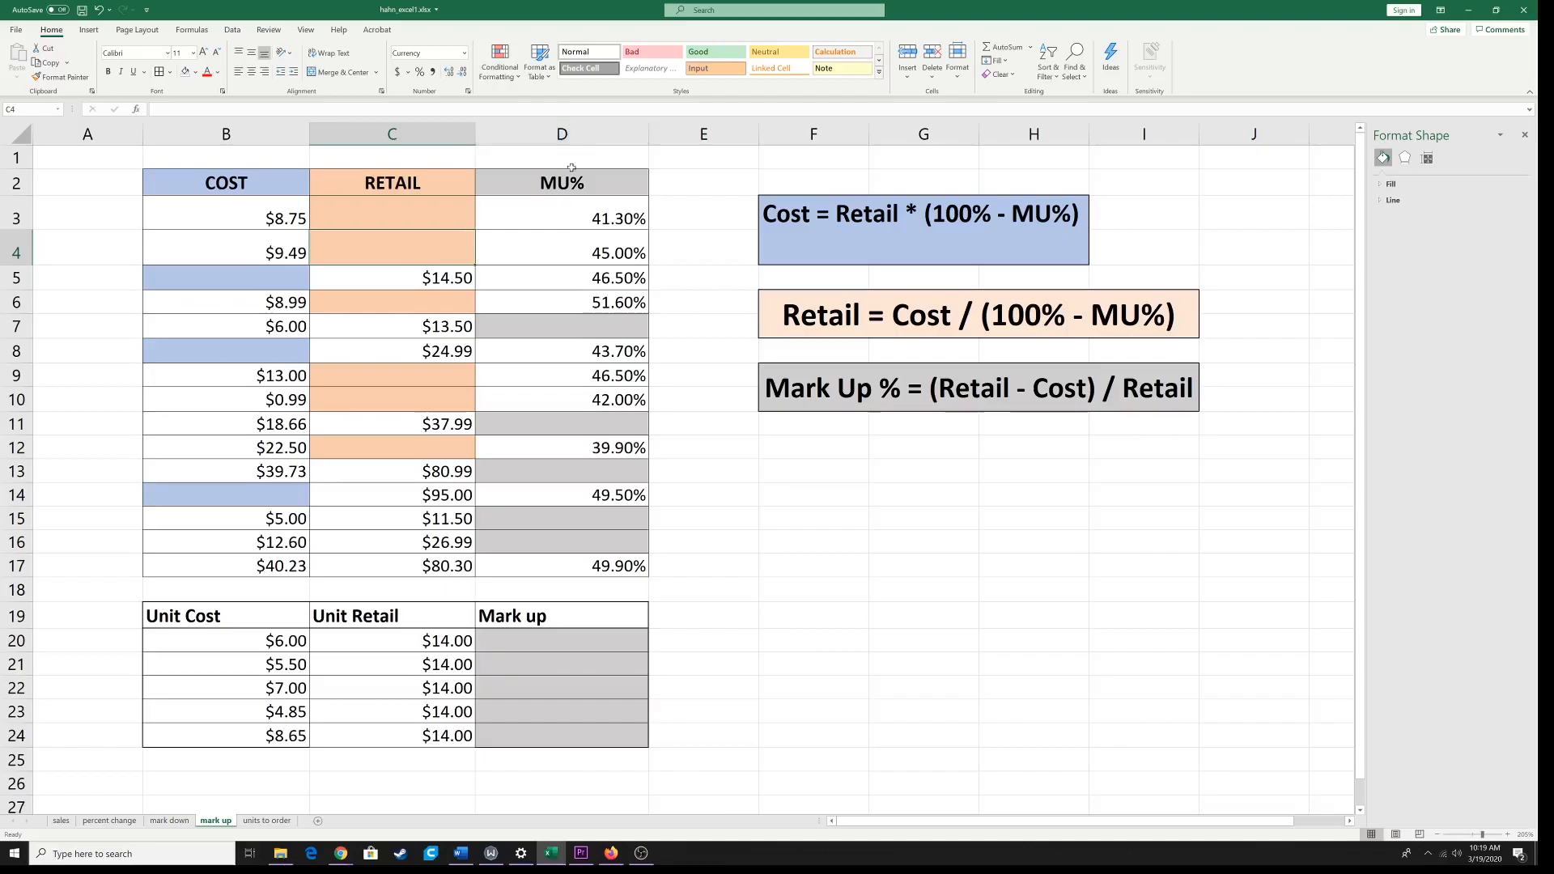
# Step: Enter =C5*(100%-D5) in the blue COST cell B5
pyautogui.click(210, 286)
pyautogui.doubleClick(215, 283)
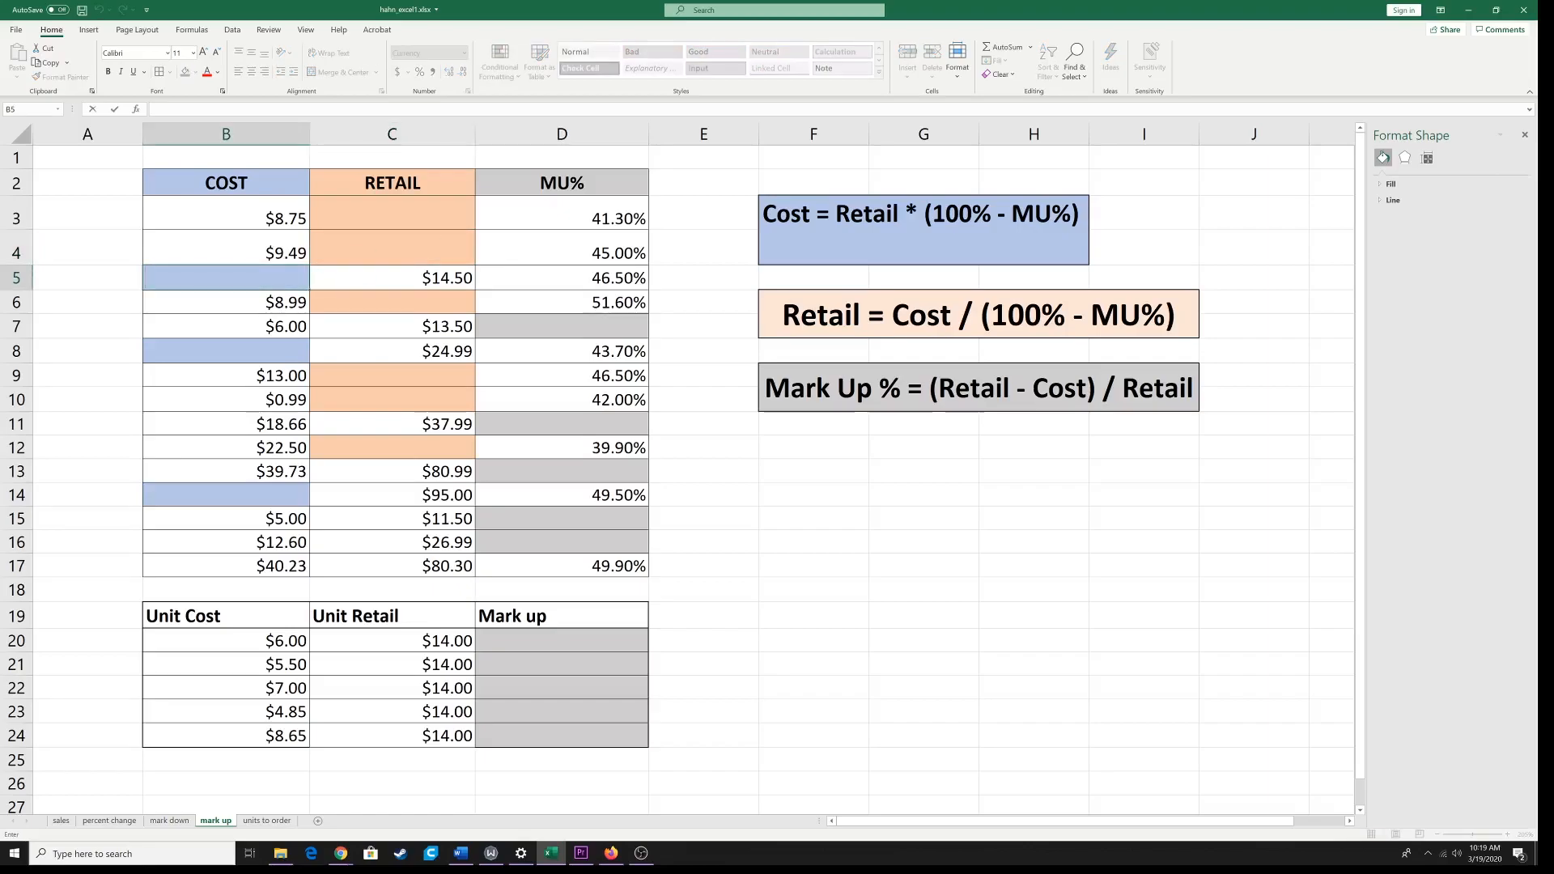
pyautogui.write('=')
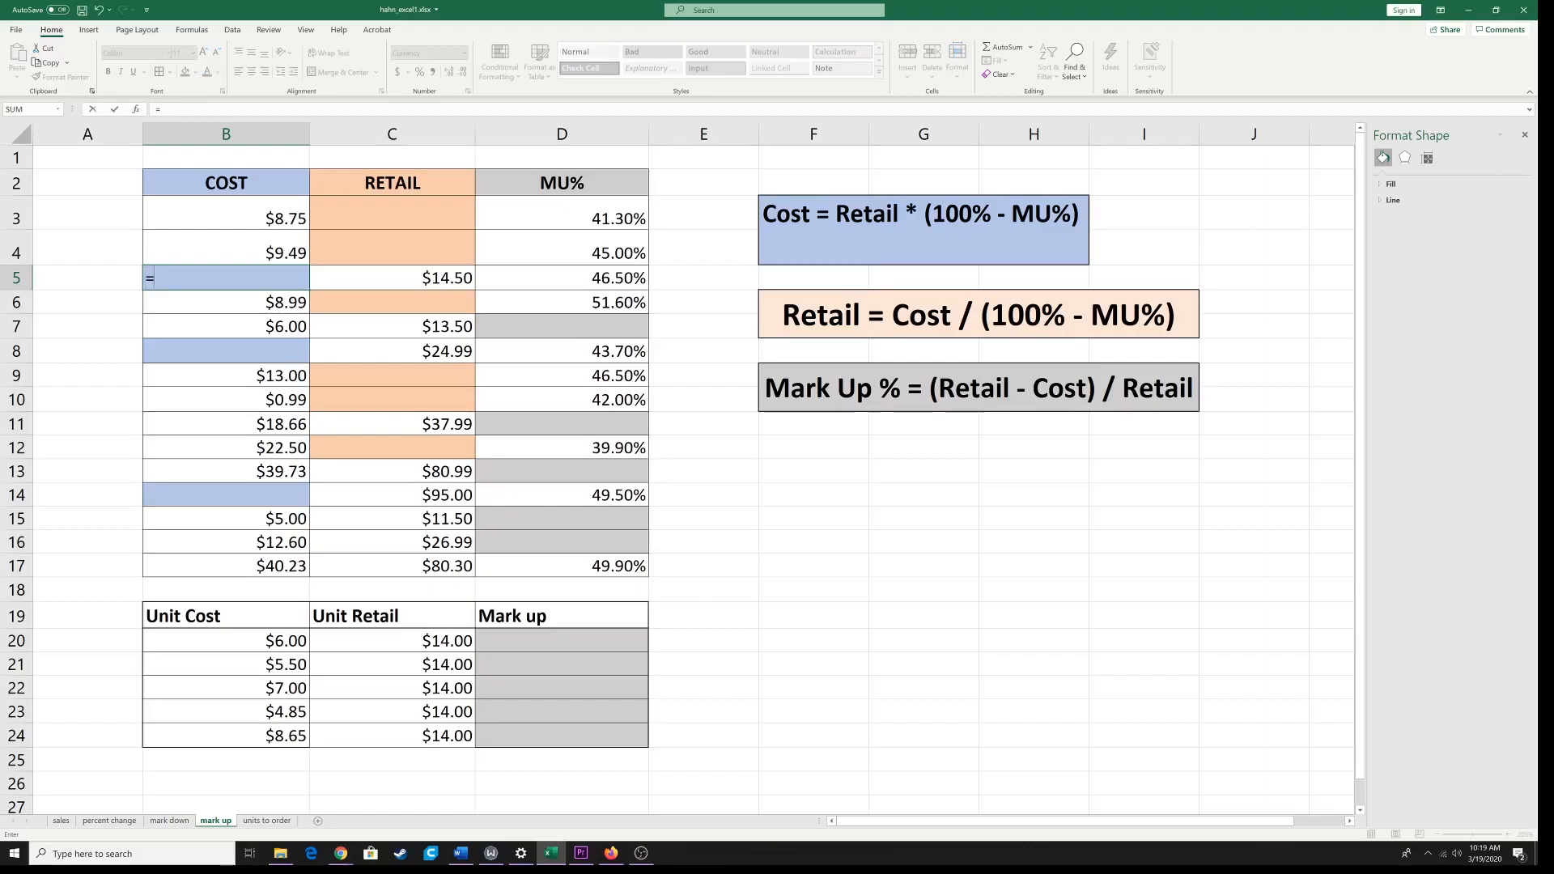
pyautogui.click(411, 280)
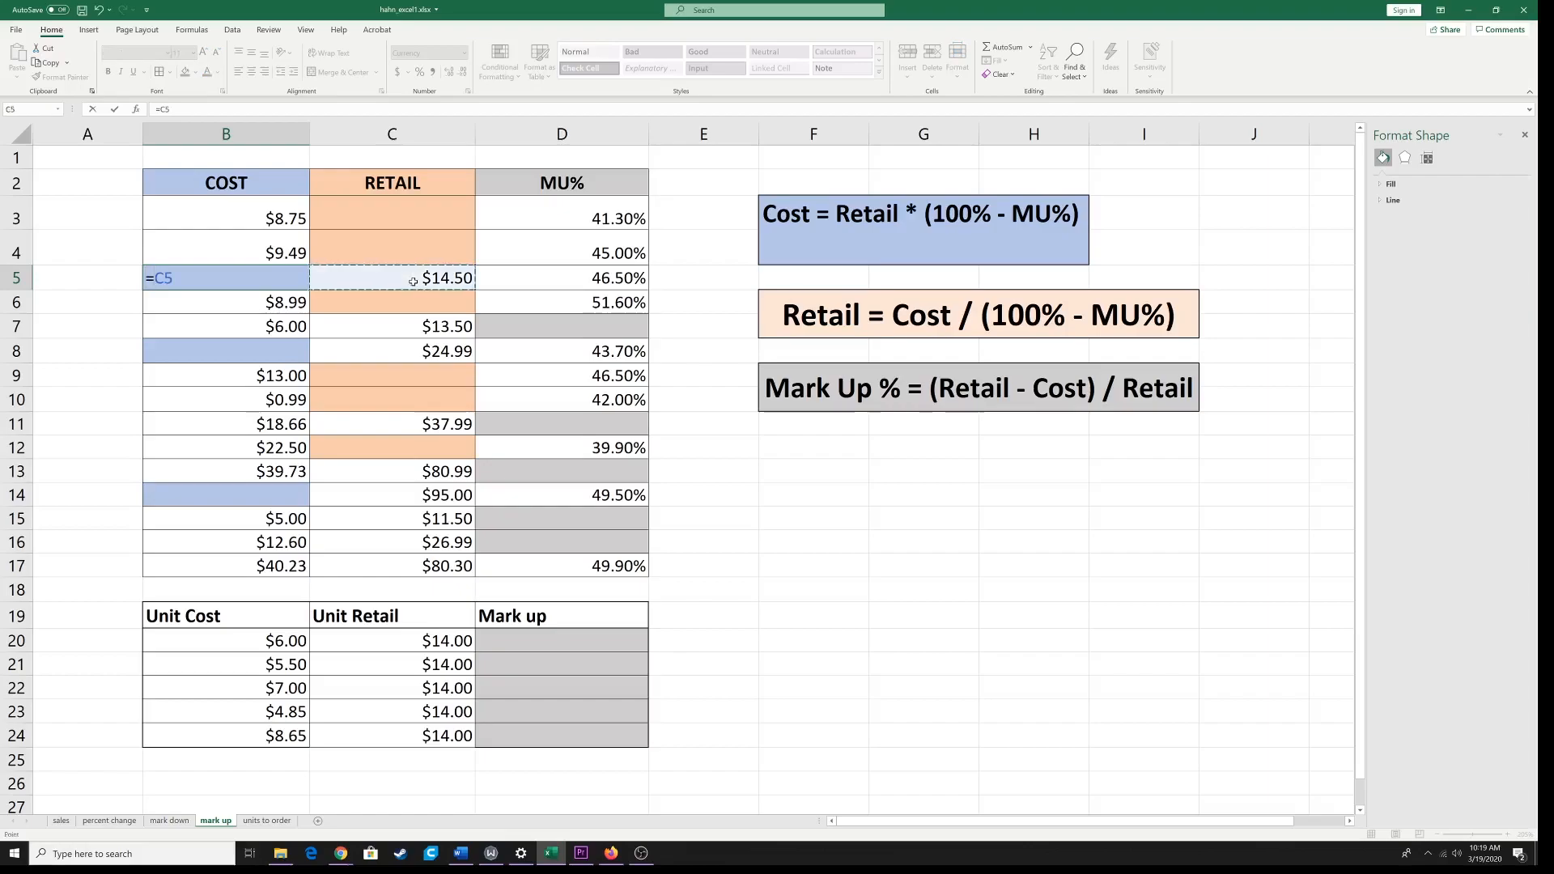
pyautogui.write('*')
pyautogui.write('(')
pyautogui.write('100')
pyautogui.write('%')
pyautogui.write('*')
pyautogui.click(565, 277)
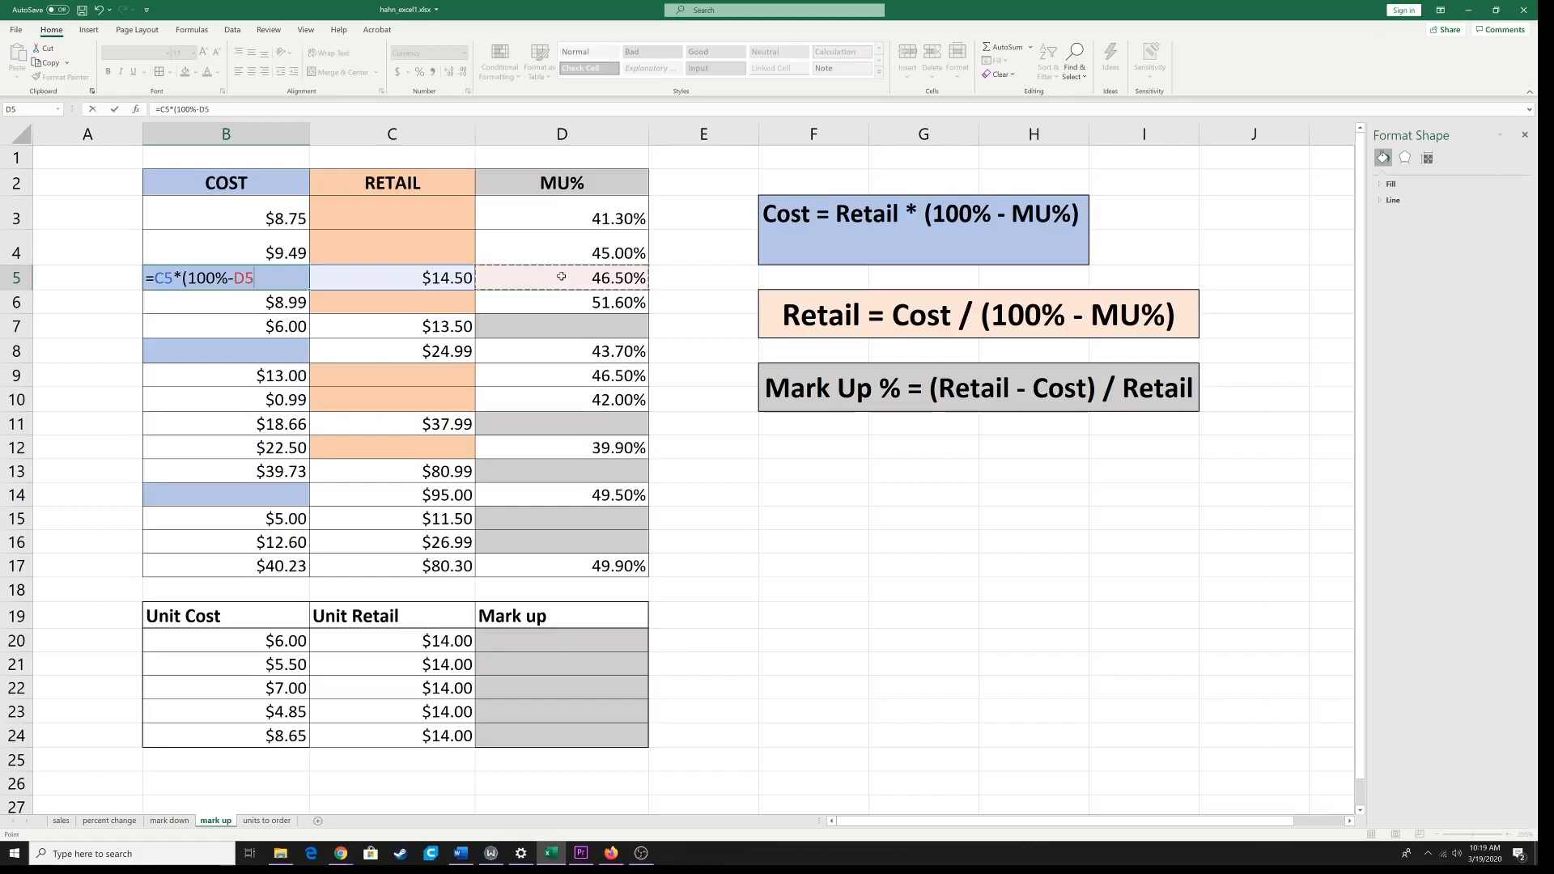
pyautogui.write(')')
pyautogui.press('Return')
pyautogui.click(251, 356)
pyautogui.click(253, 497)
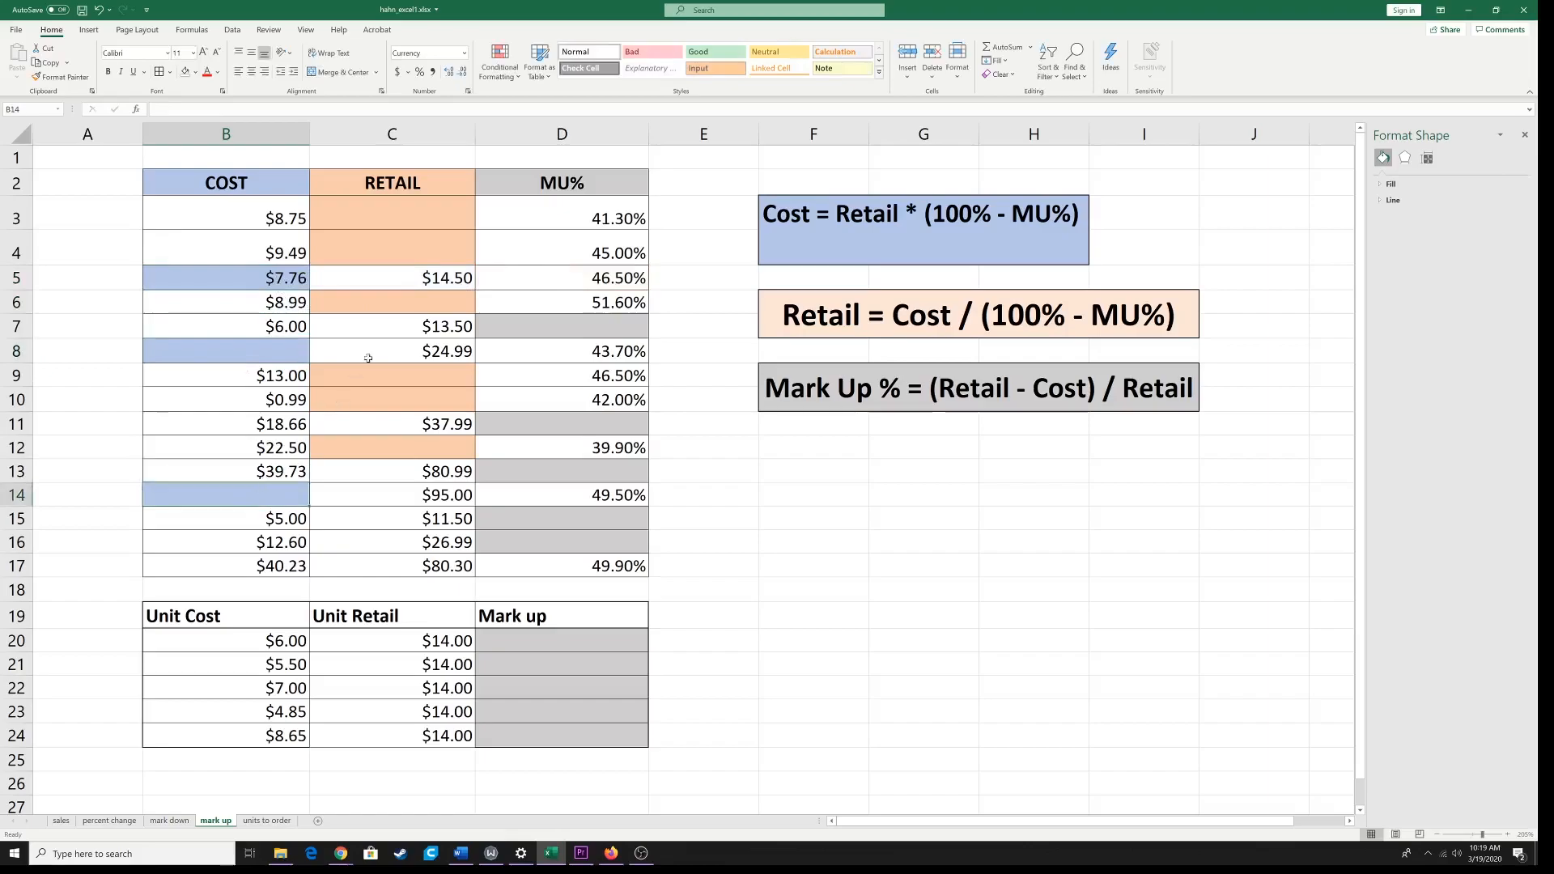
pyautogui.click(393, 219)
pyautogui.click(387, 251)
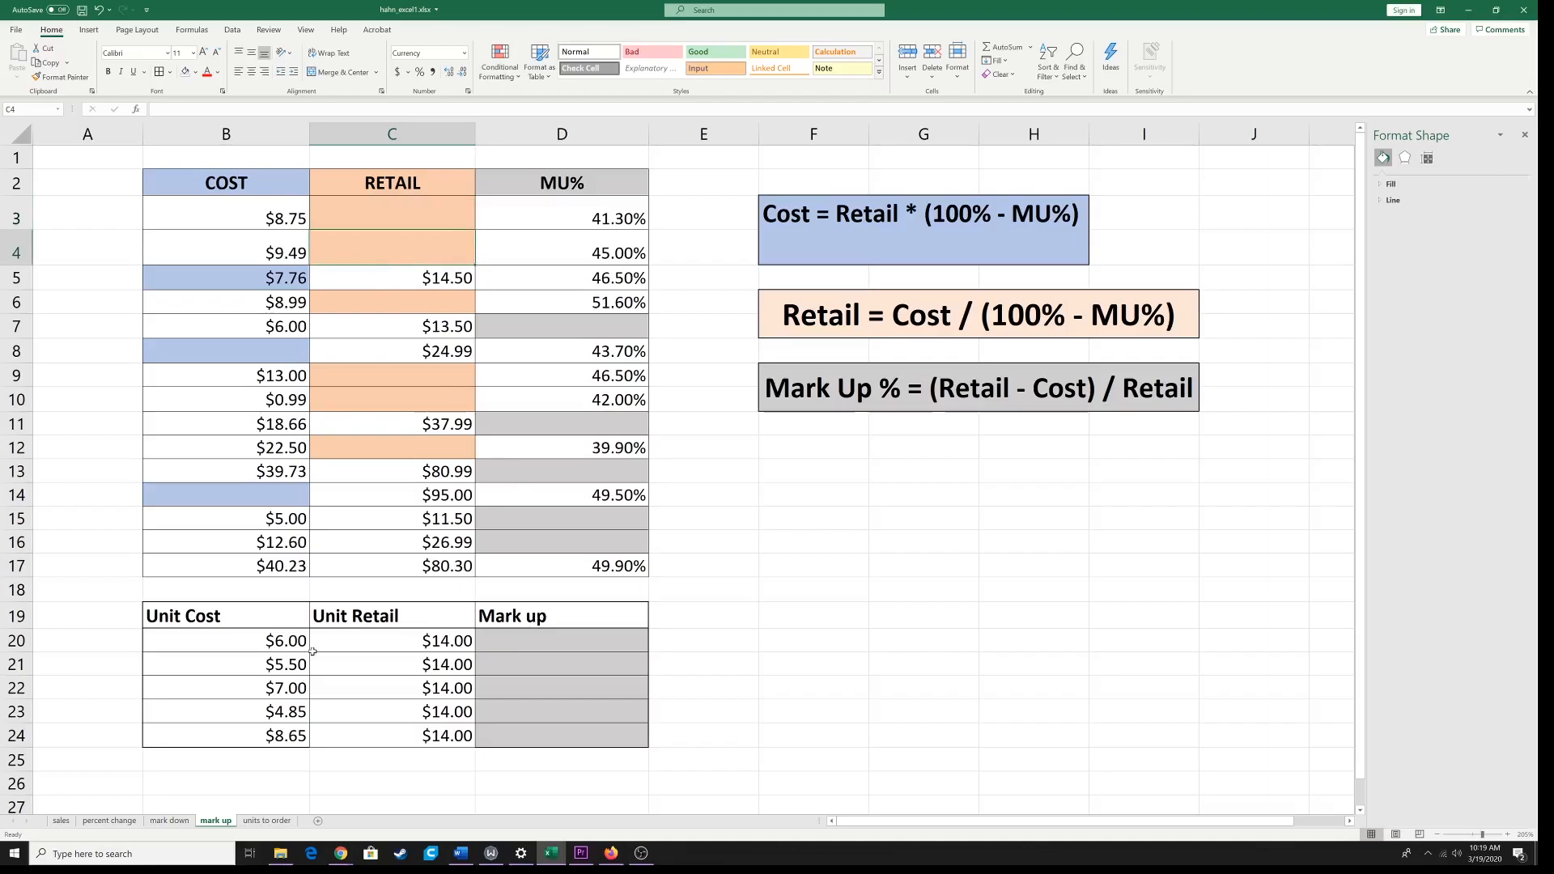
# Step: Enter =(C20-B20)/C20 in the gray Mark up cell D20 of the Unit Cost table and fill it down to D24
pyautogui.moveTo(247, 617); pyautogui.dragTo(522, 736)
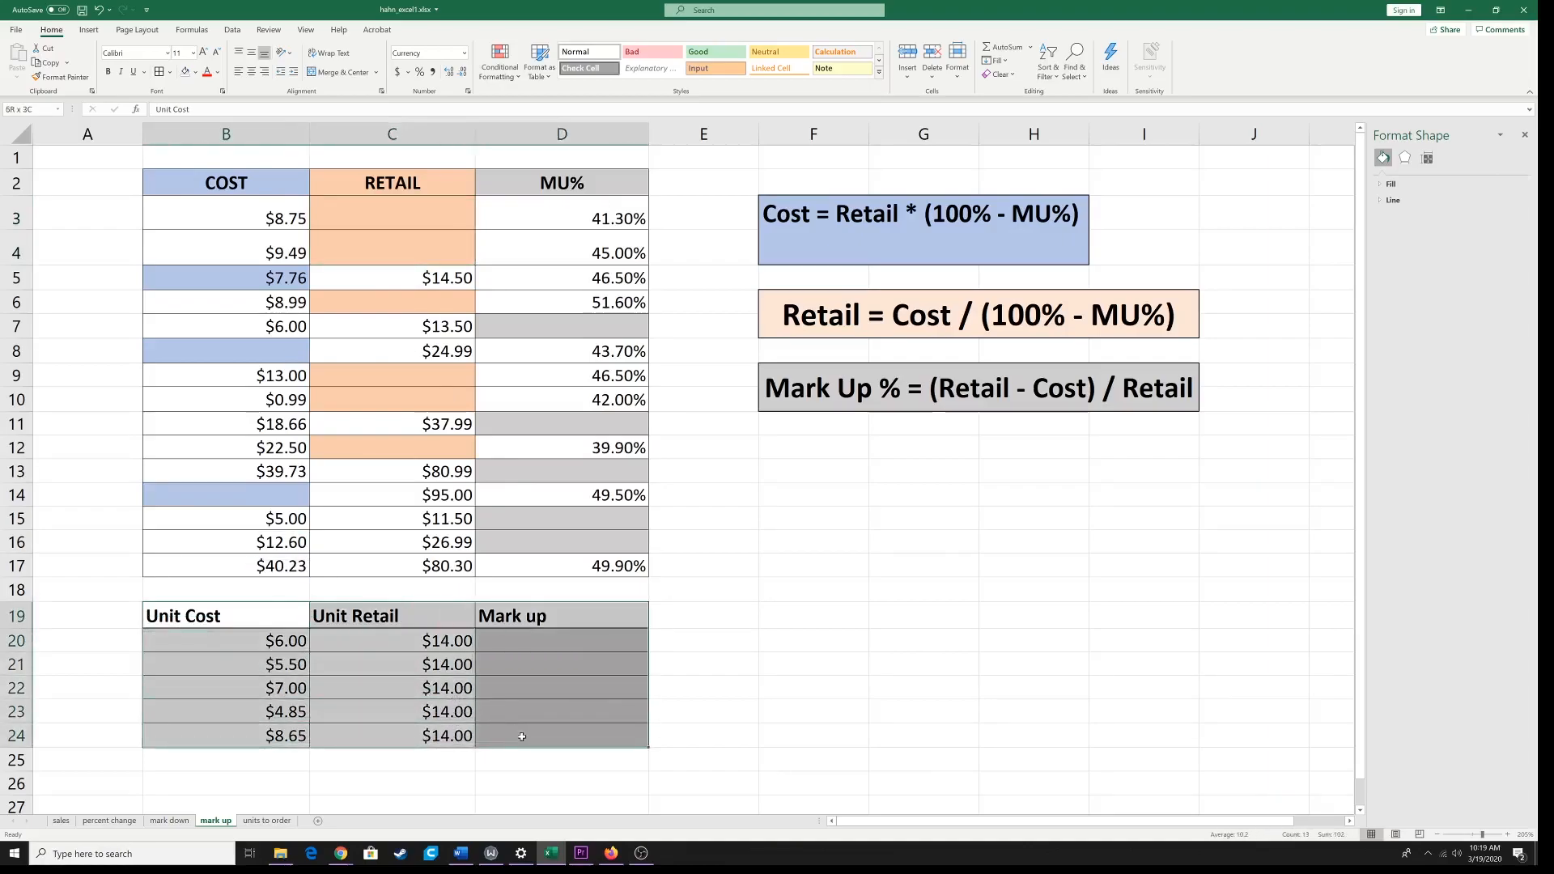
pyautogui.click(549, 641)
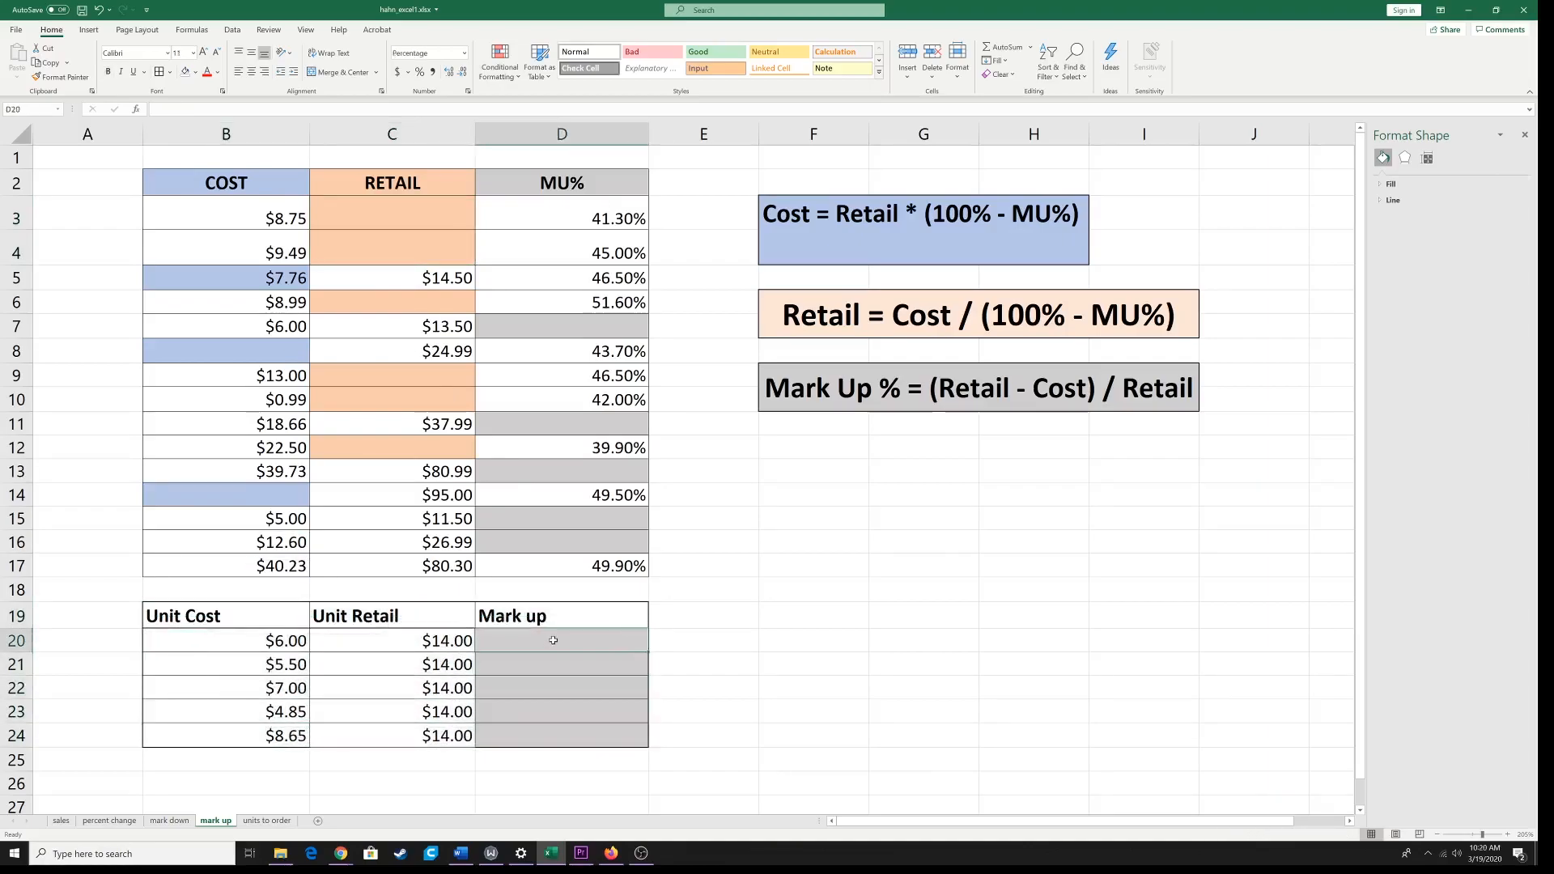
pyautogui.doubleClick(553, 640)
pyautogui.write('=')
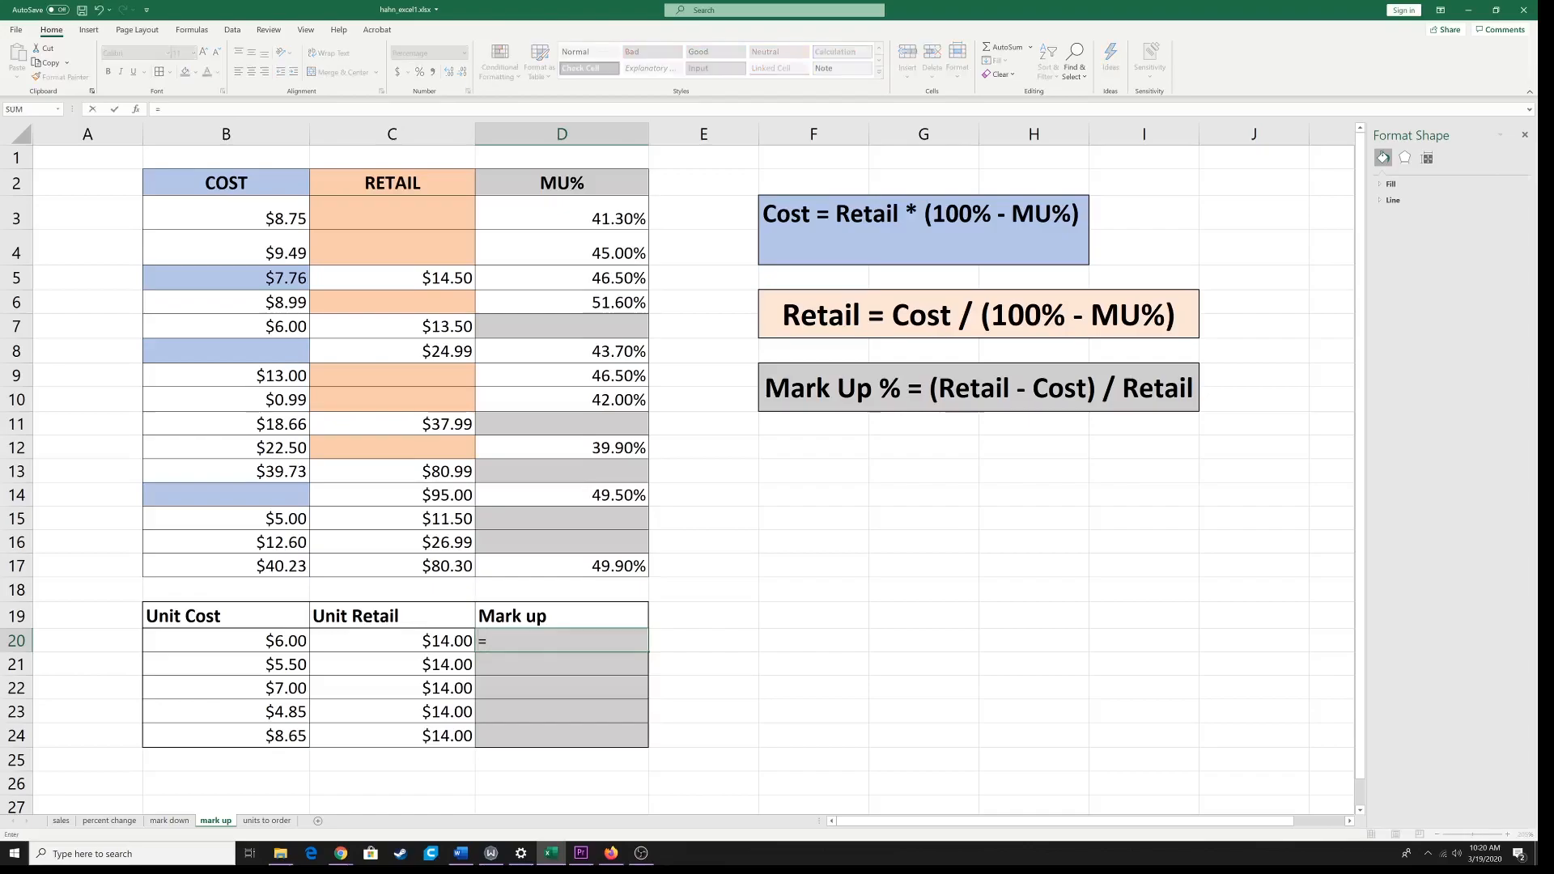
pyautogui.write('(')
pyautogui.click(341, 644)
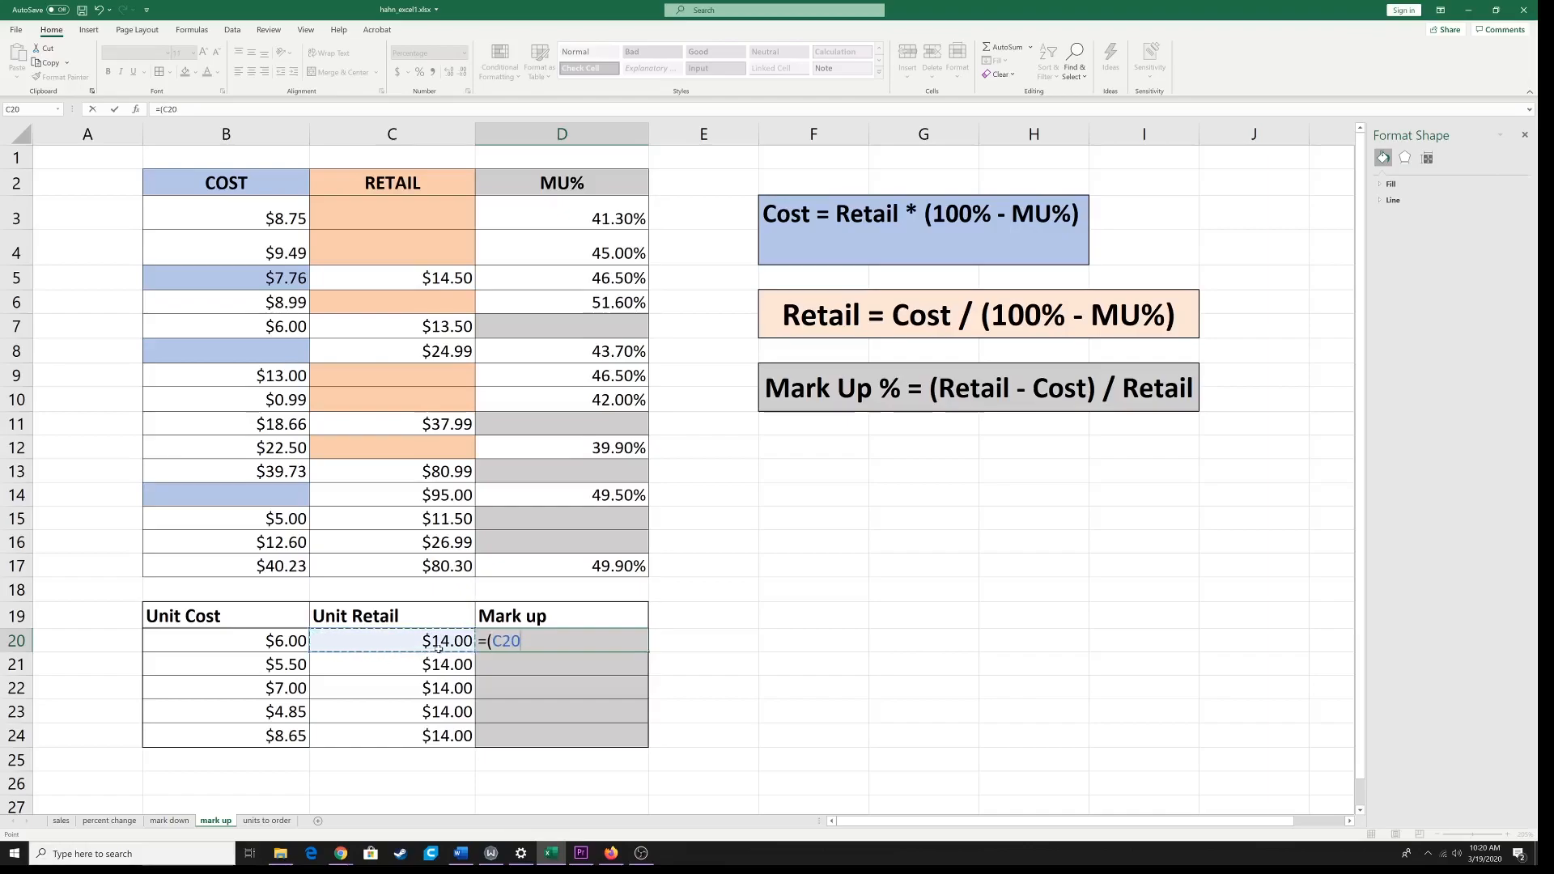
pyautogui.write('-')
pyautogui.click(285, 642)
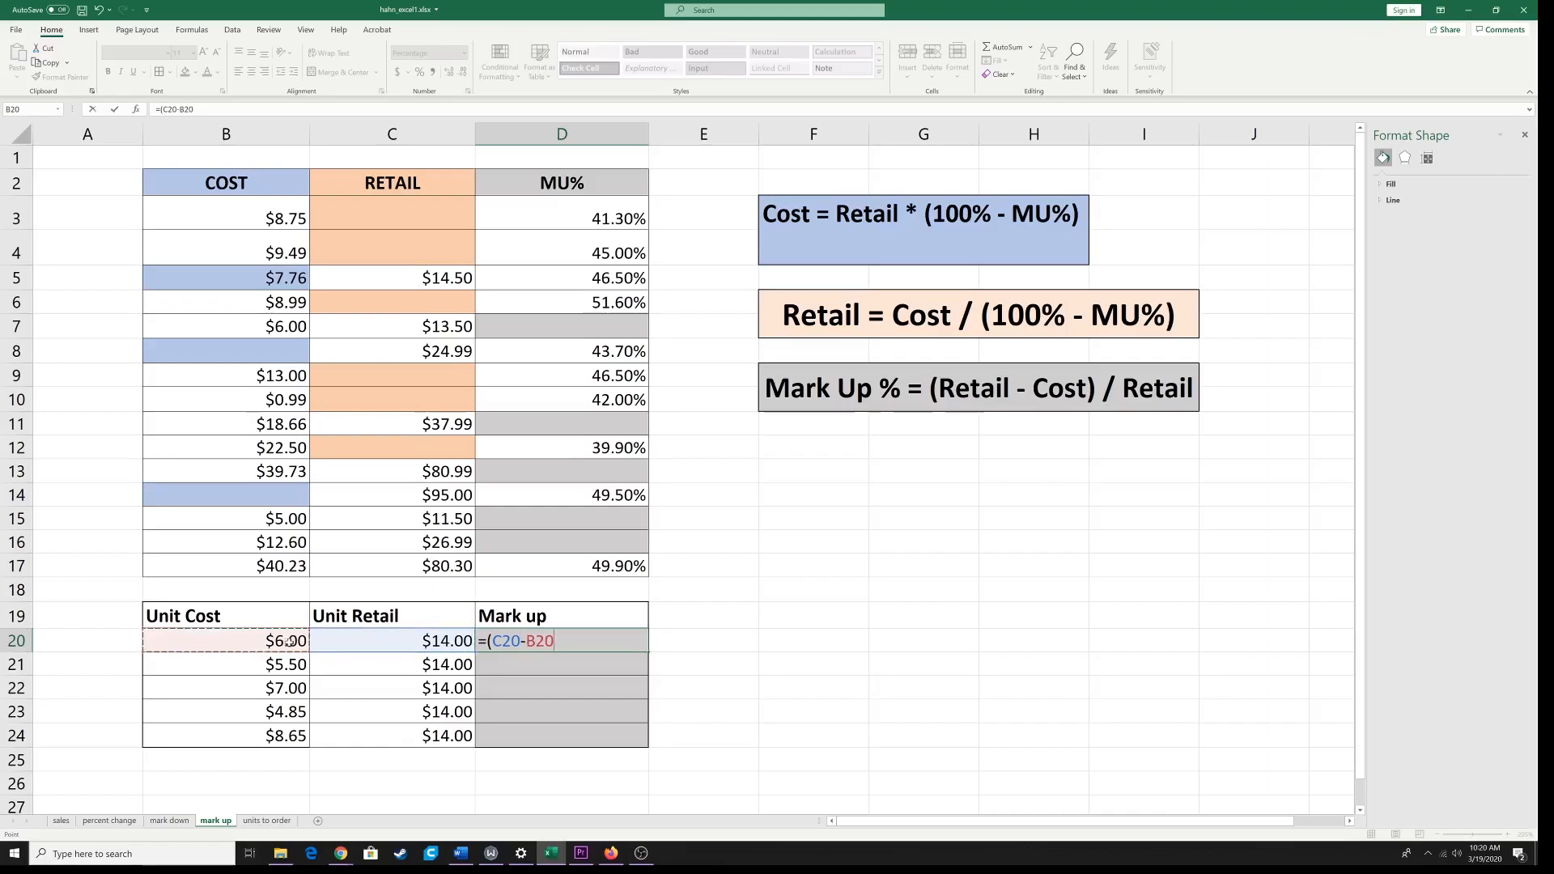
pyautogui.write(')/')
pyautogui.click(407, 641)
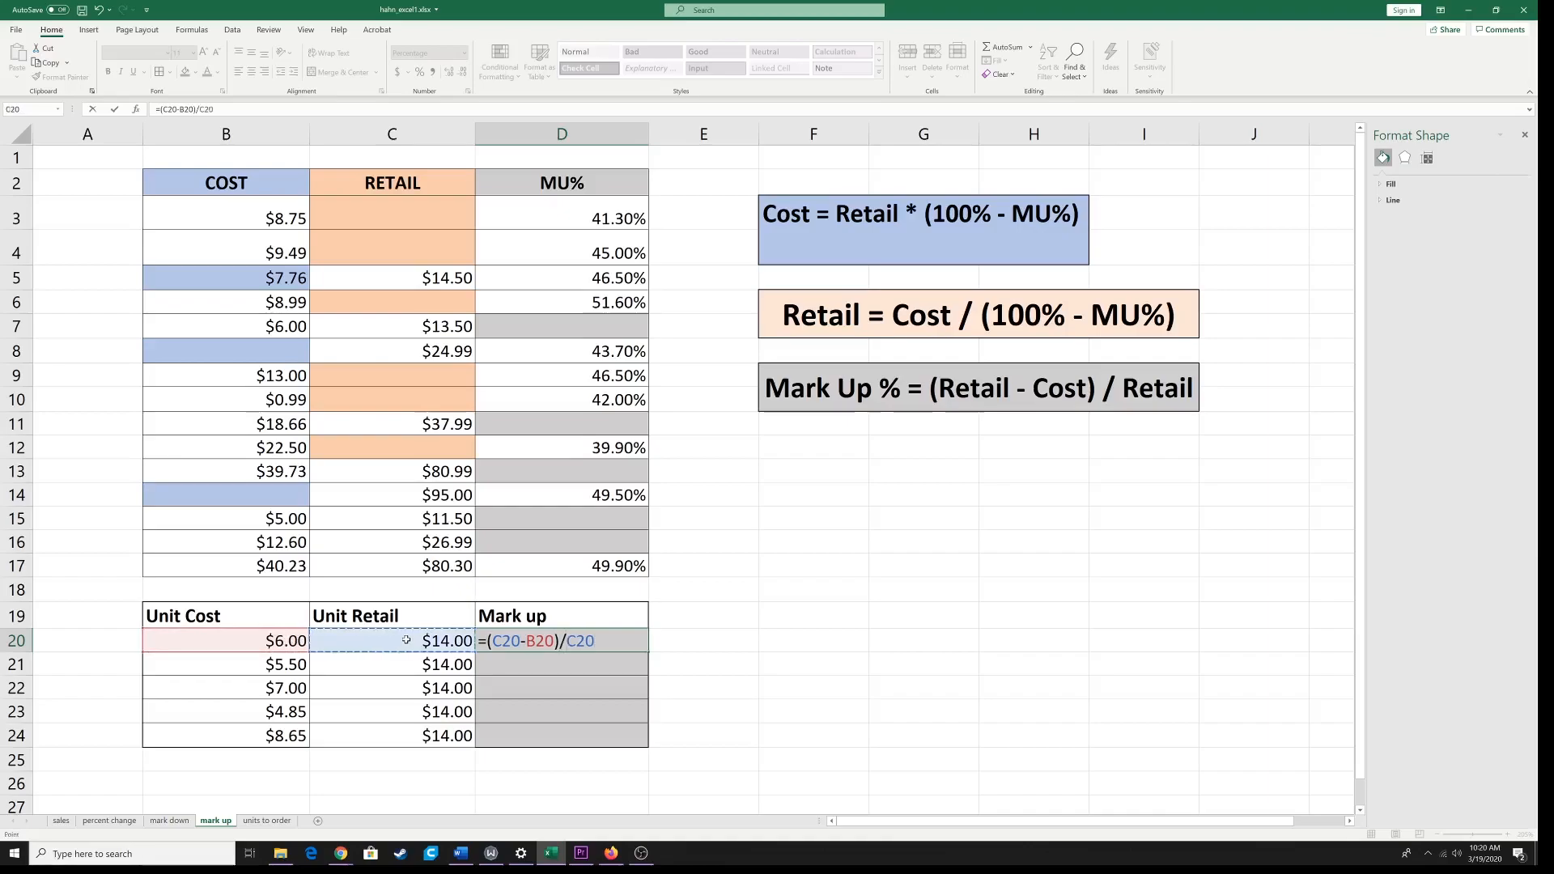
pyautogui.press('Return')
pyautogui.click(591, 646)
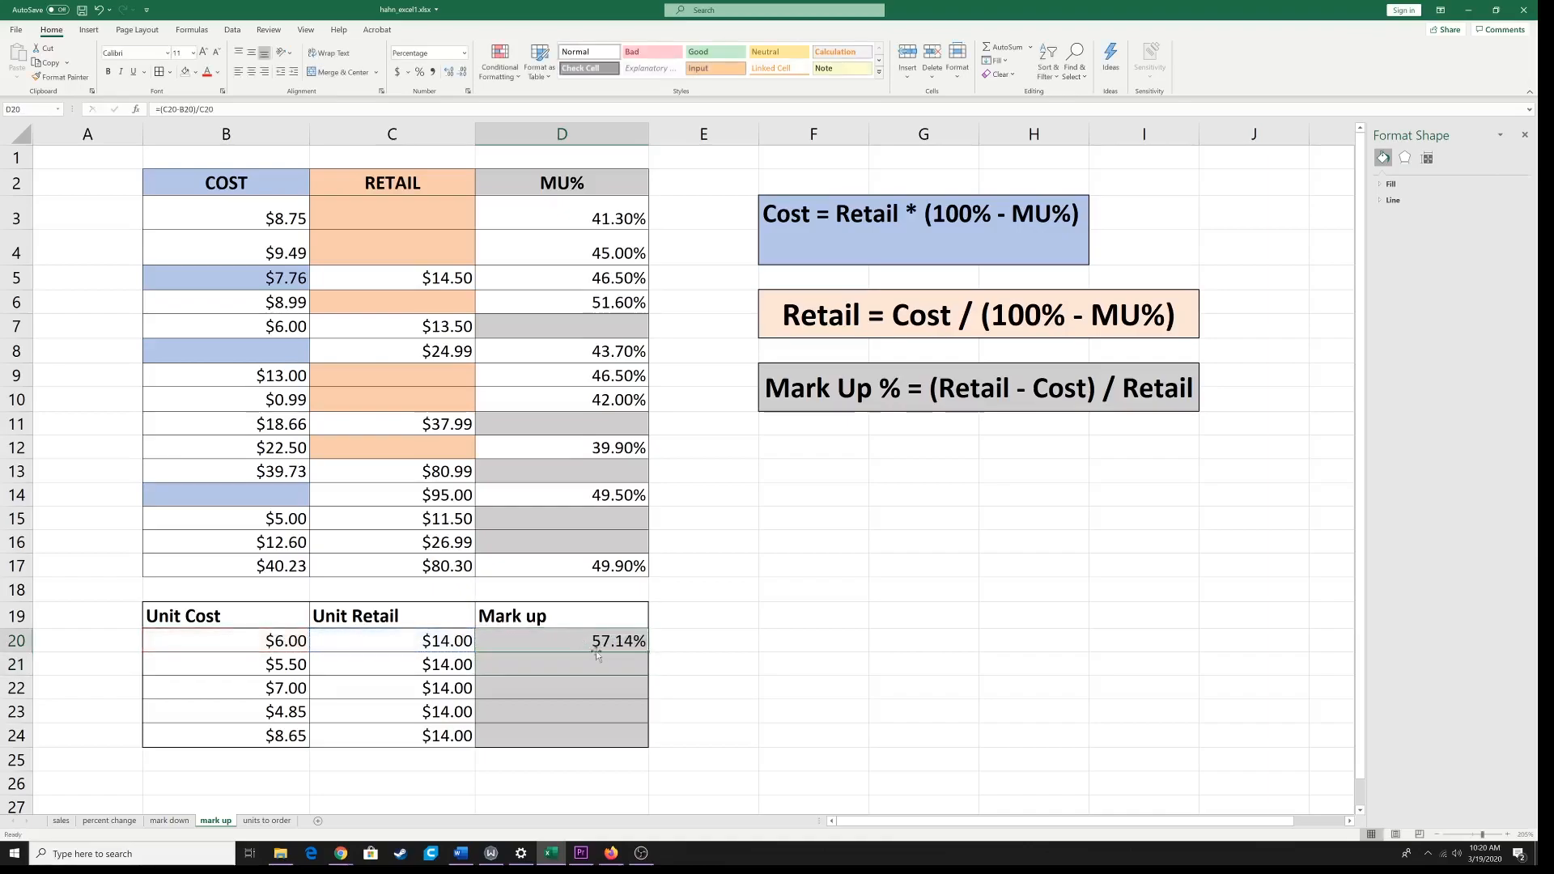
pyautogui.moveTo(652, 646); pyautogui.dragTo(655, 744)
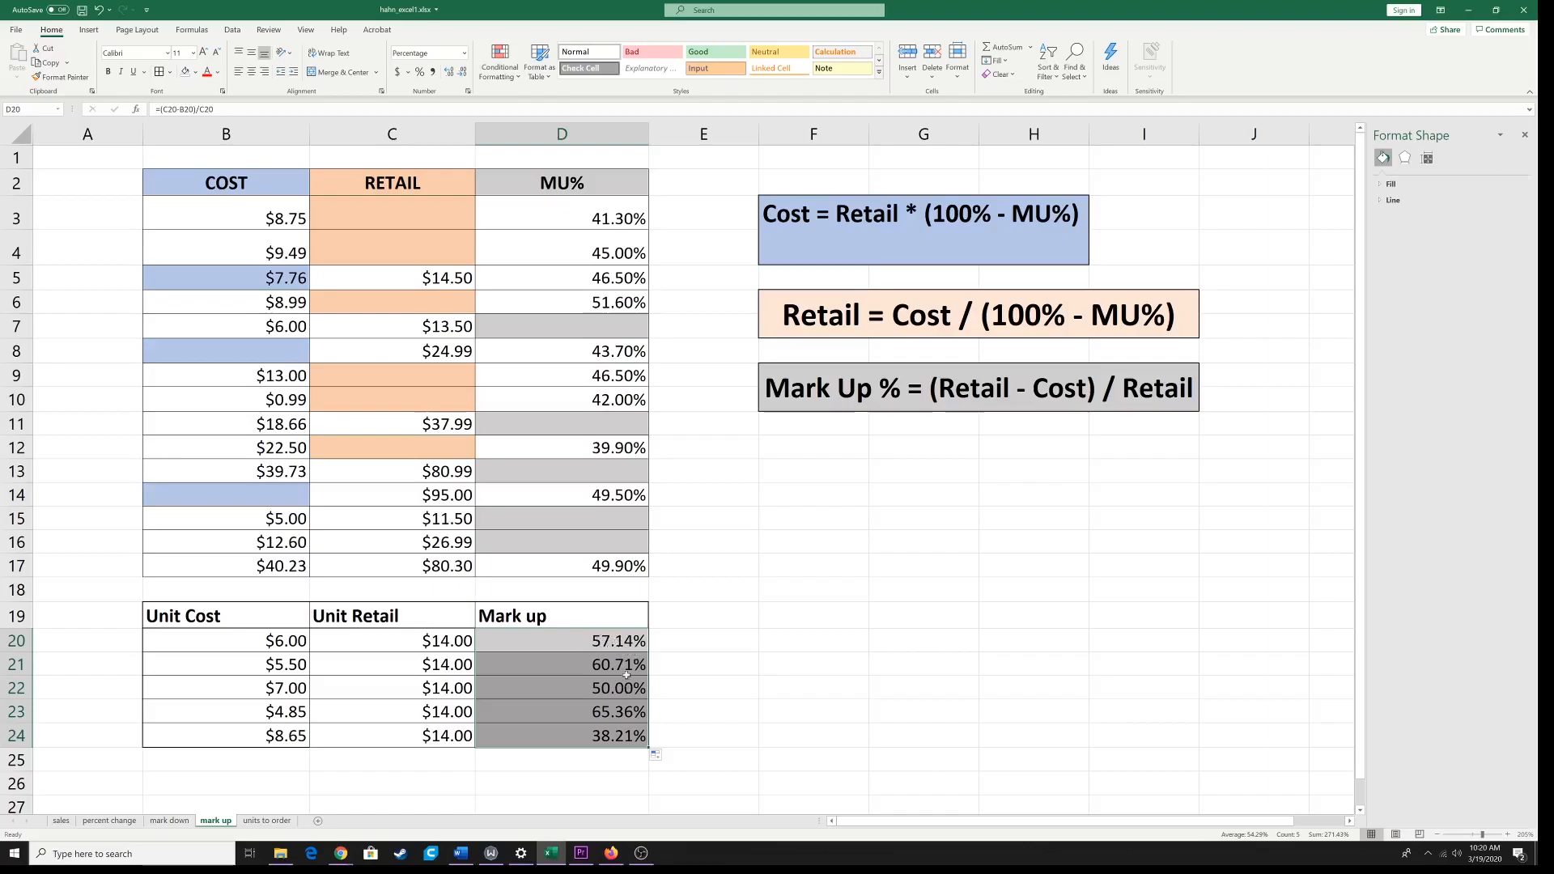
# Step: Format the Mark up percentages in D20:D24 to show no decimal places
pyautogui.click(617, 645)
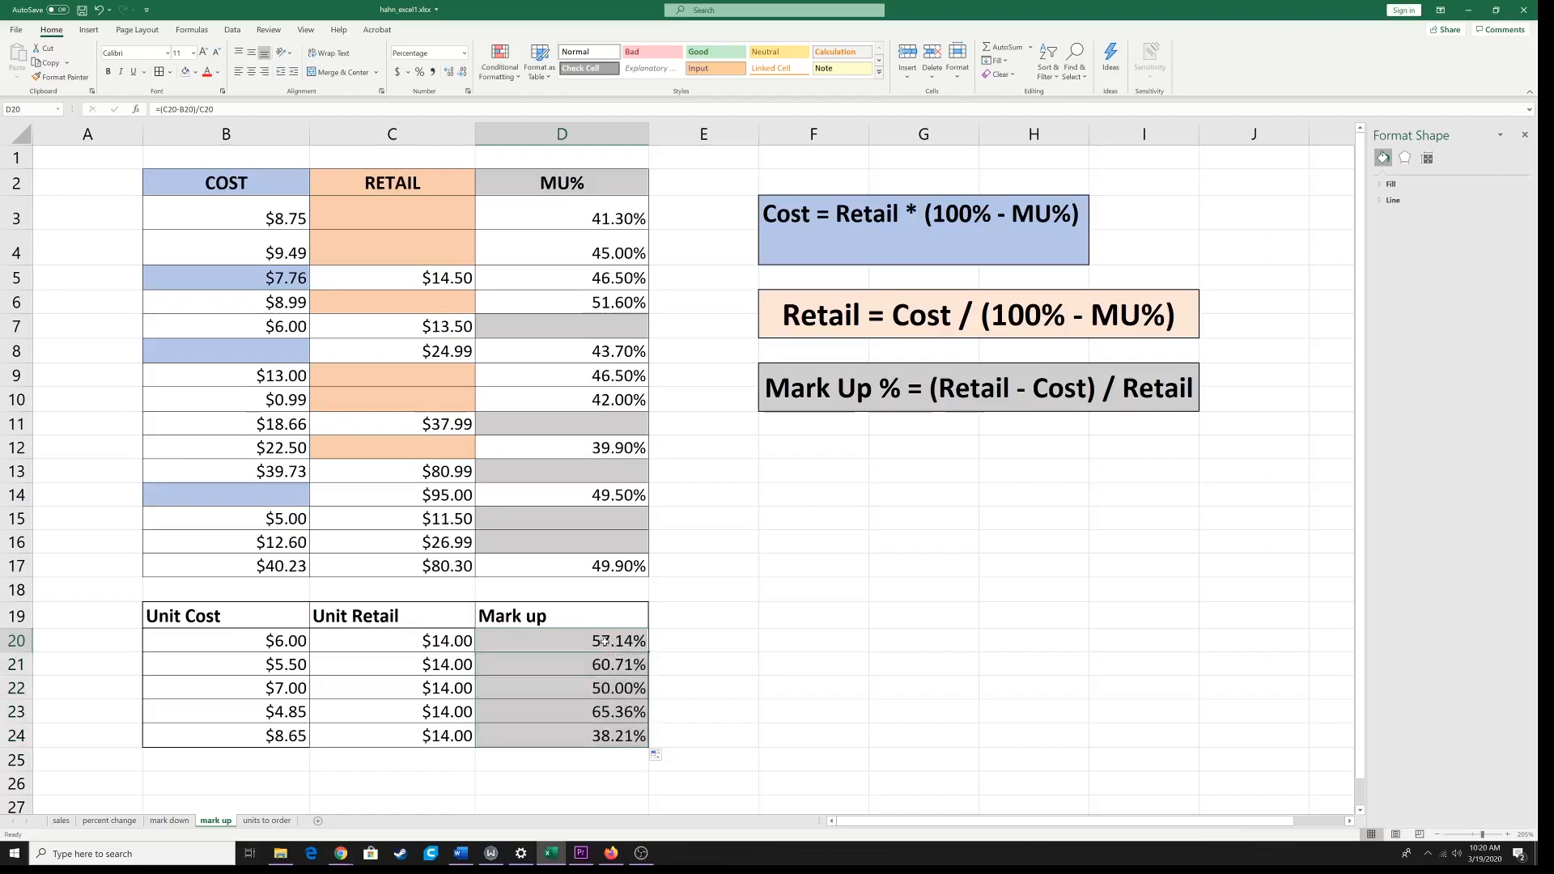
pyautogui.hotkey('shift', 'Down')
pyautogui.hotkey('shift', 'Down')
pyautogui.hotkey('shift', 'Down')
pyautogui.hotkey('shift', 'Down')
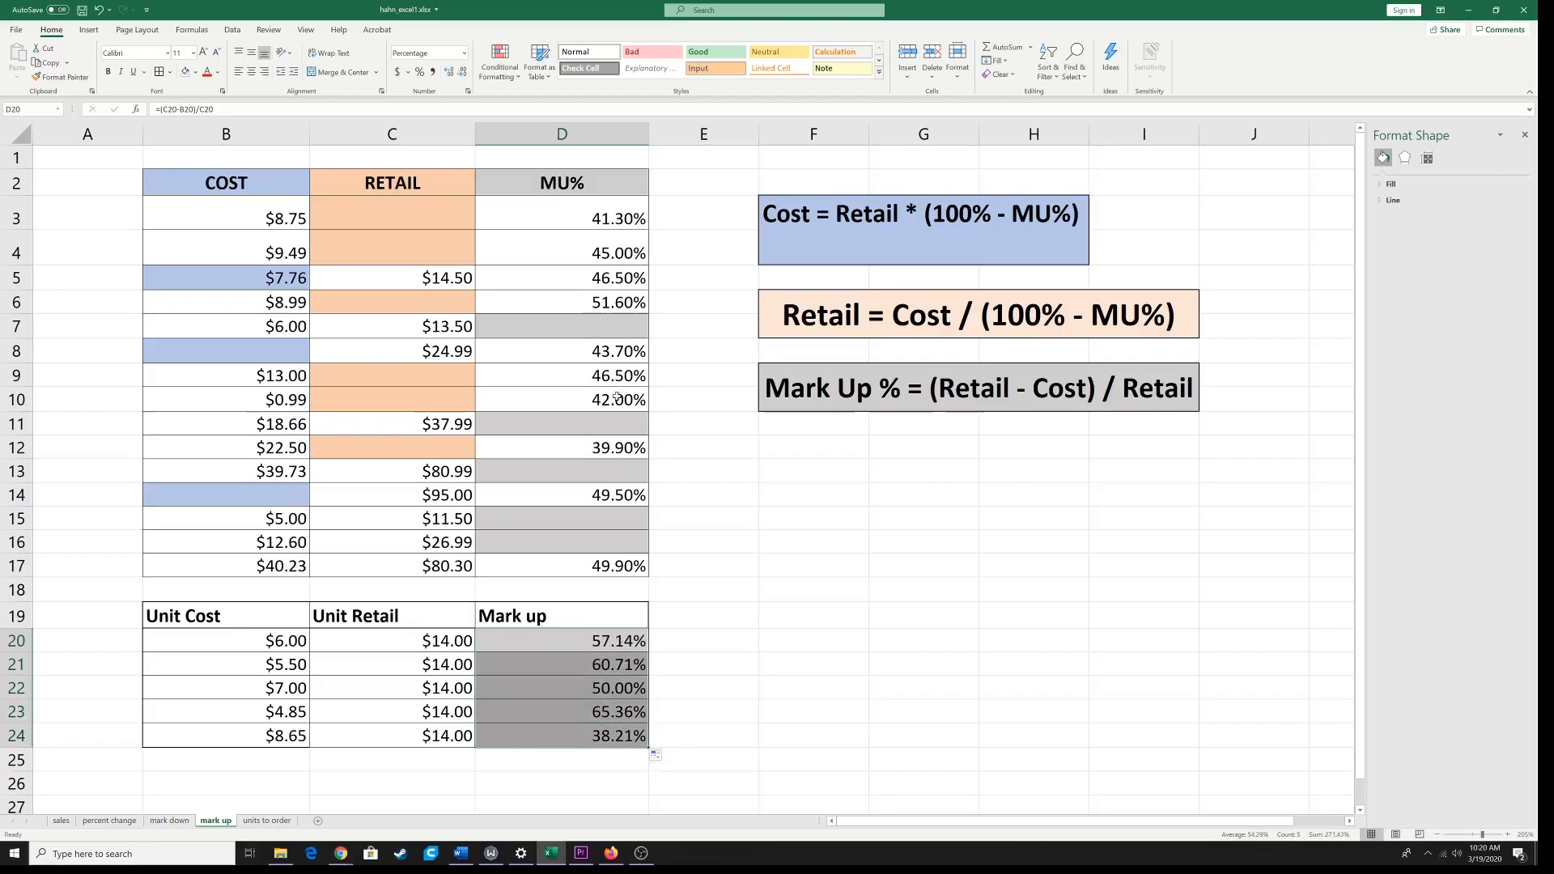
pyautogui.click(463, 75)
pyautogui.click(463, 75)
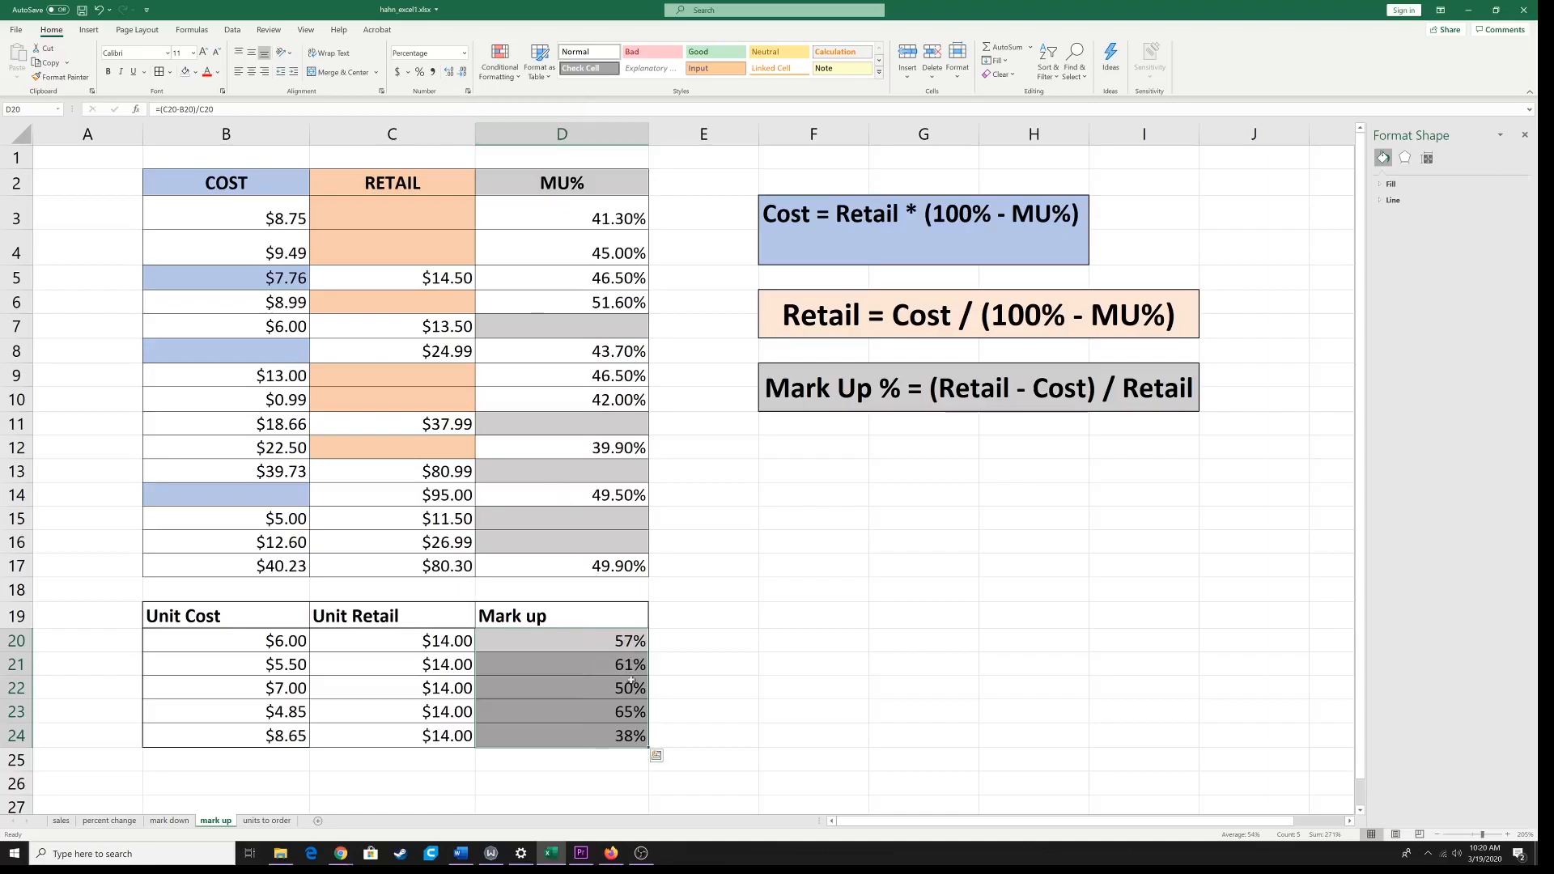
pyautogui.click(731, 636)
pyautogui.scroll(-3, 731, 635)
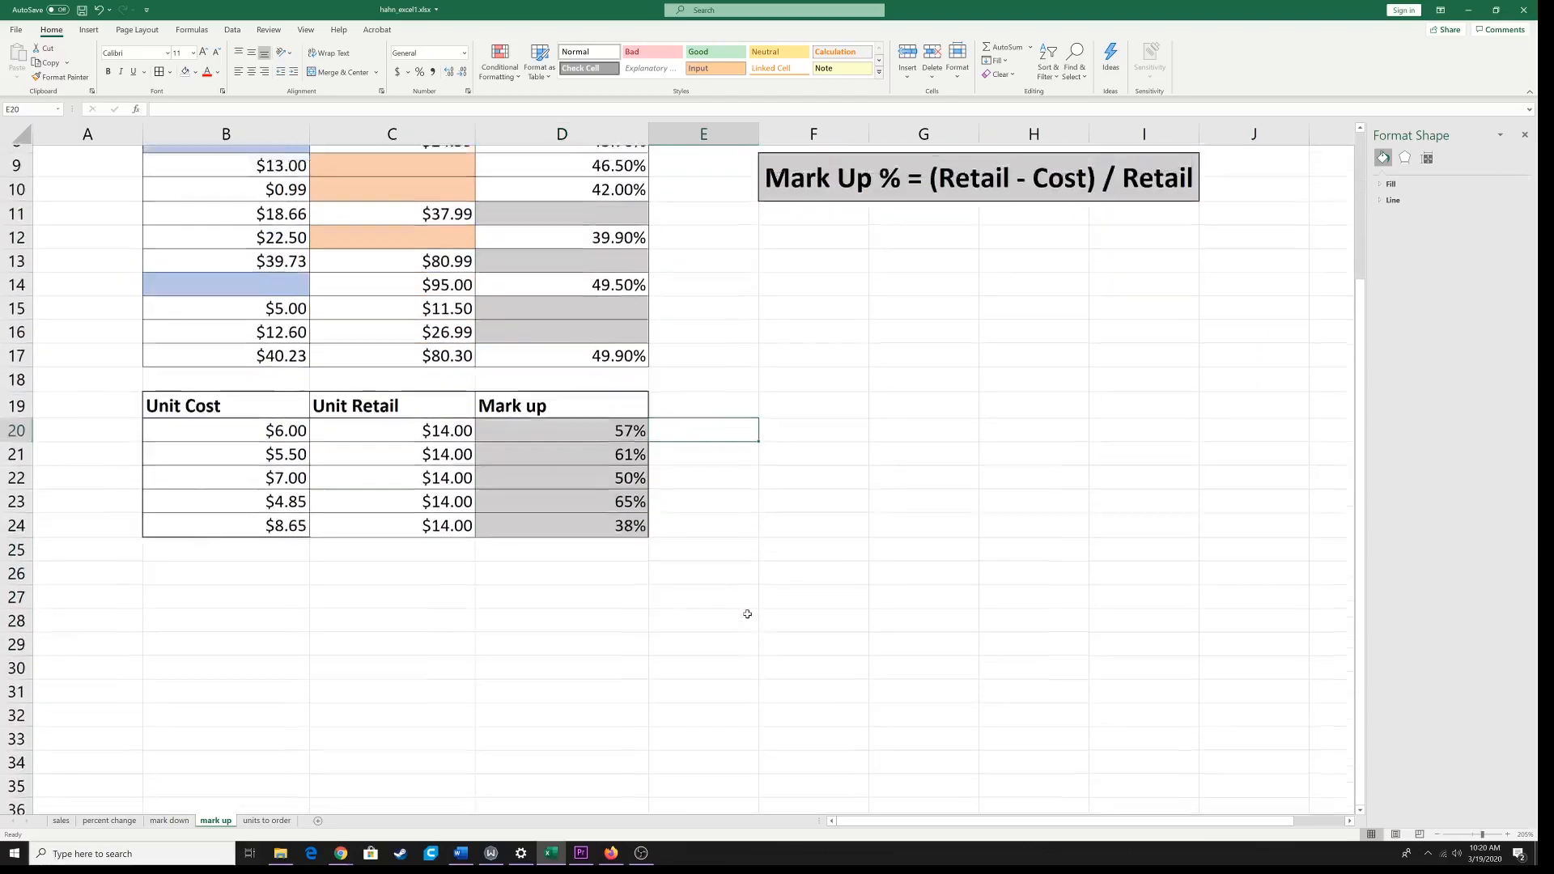
pyautogui.scroll(3, 745, 614)
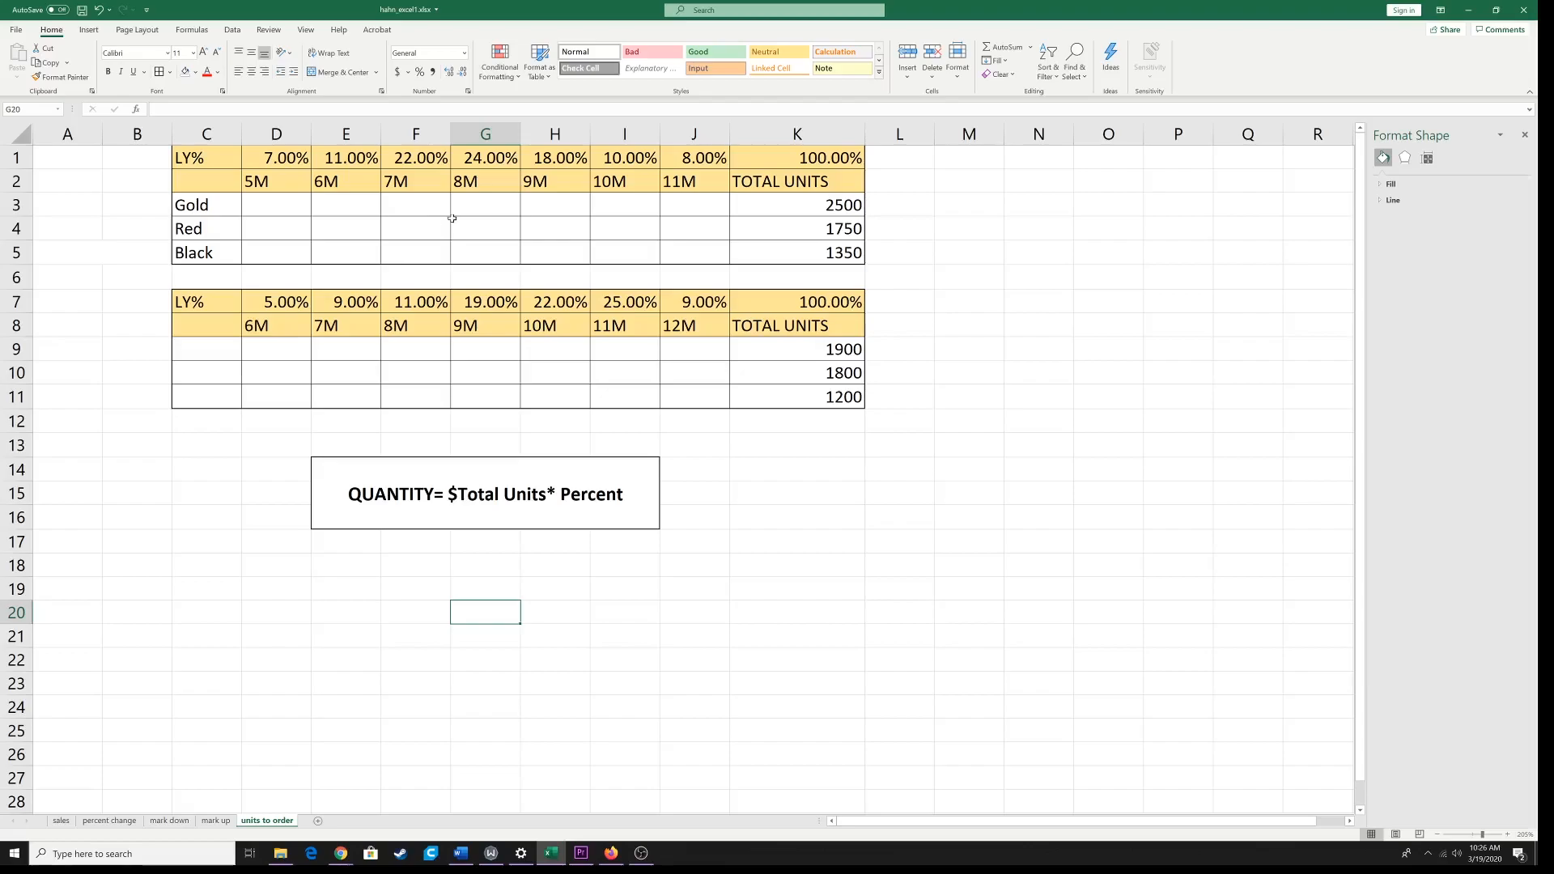
# Step: On the units to order sheet, remove the dollar sign from the formula note so it reads QUANTITY= Total Units* Percent
pyautogui.click(785, 142)
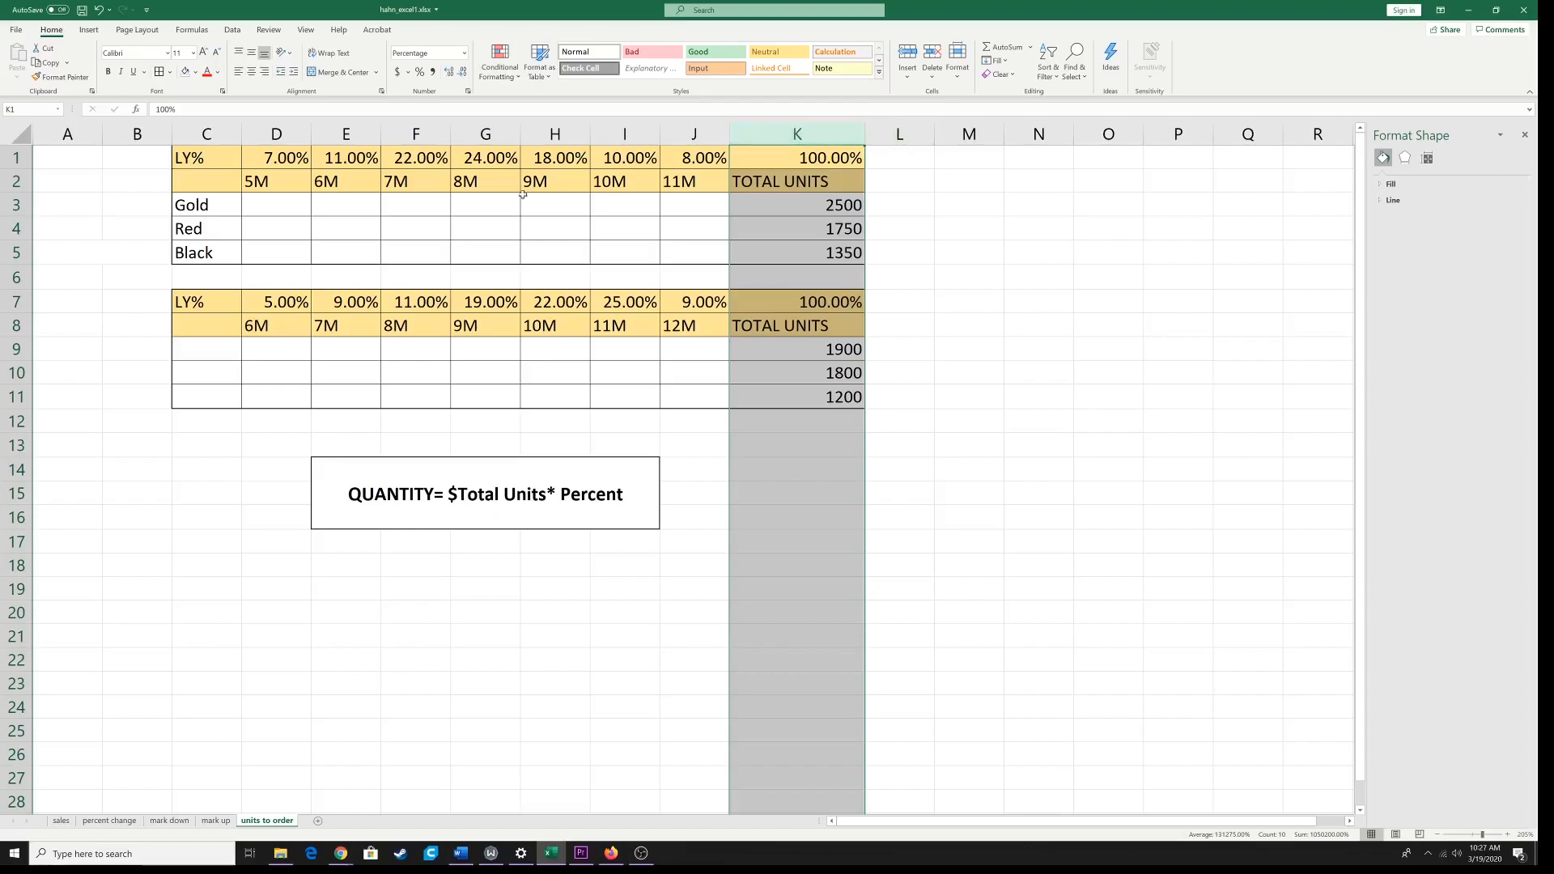
pyautogui.click(305, 204)
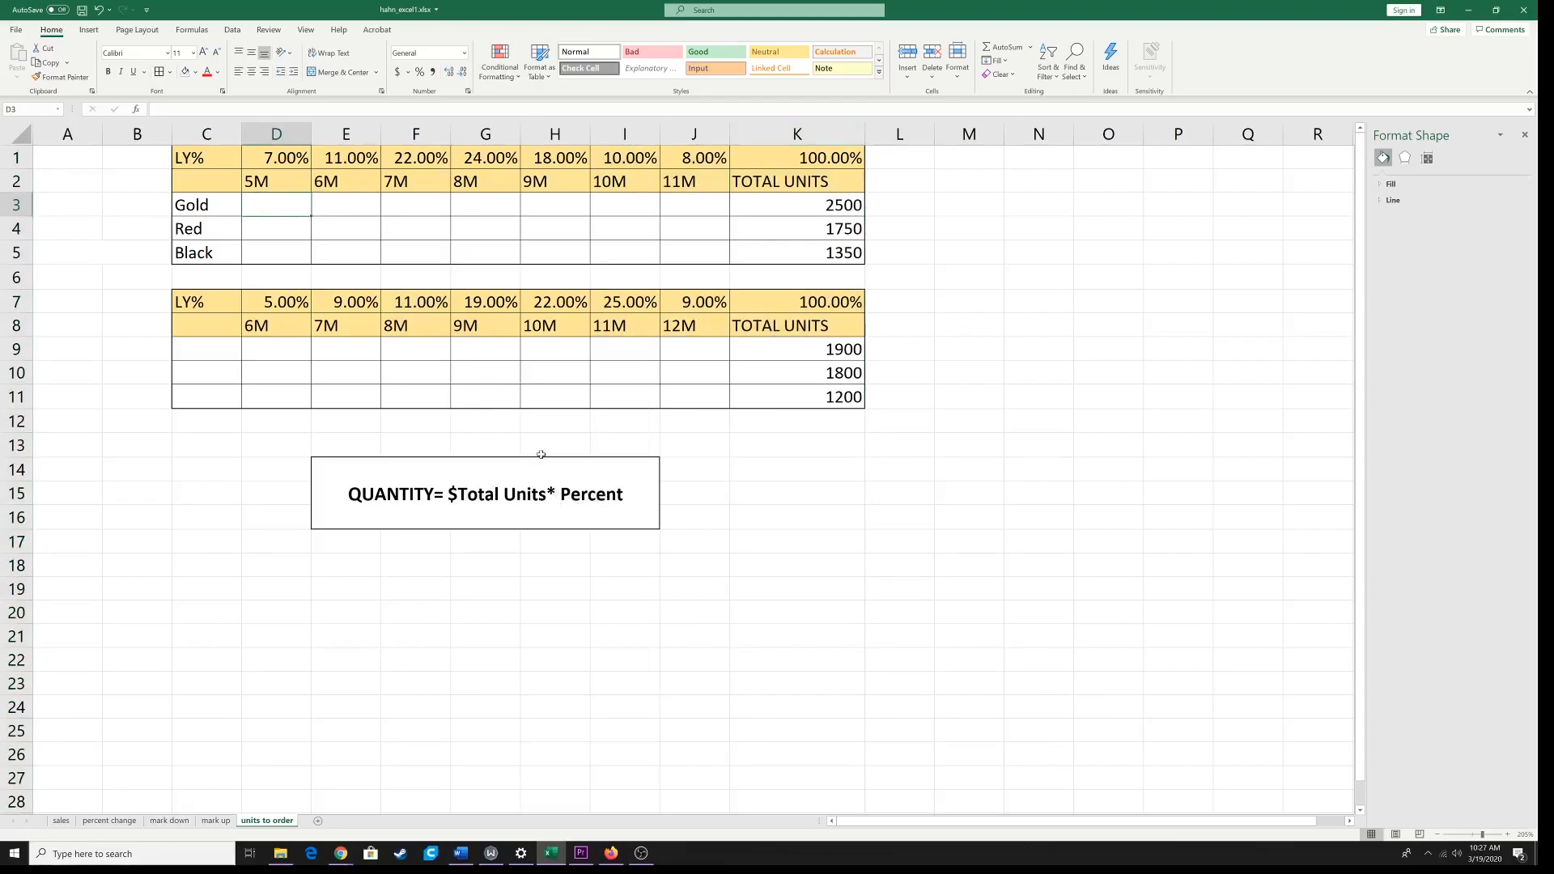
pyautogui.click(462, 497)
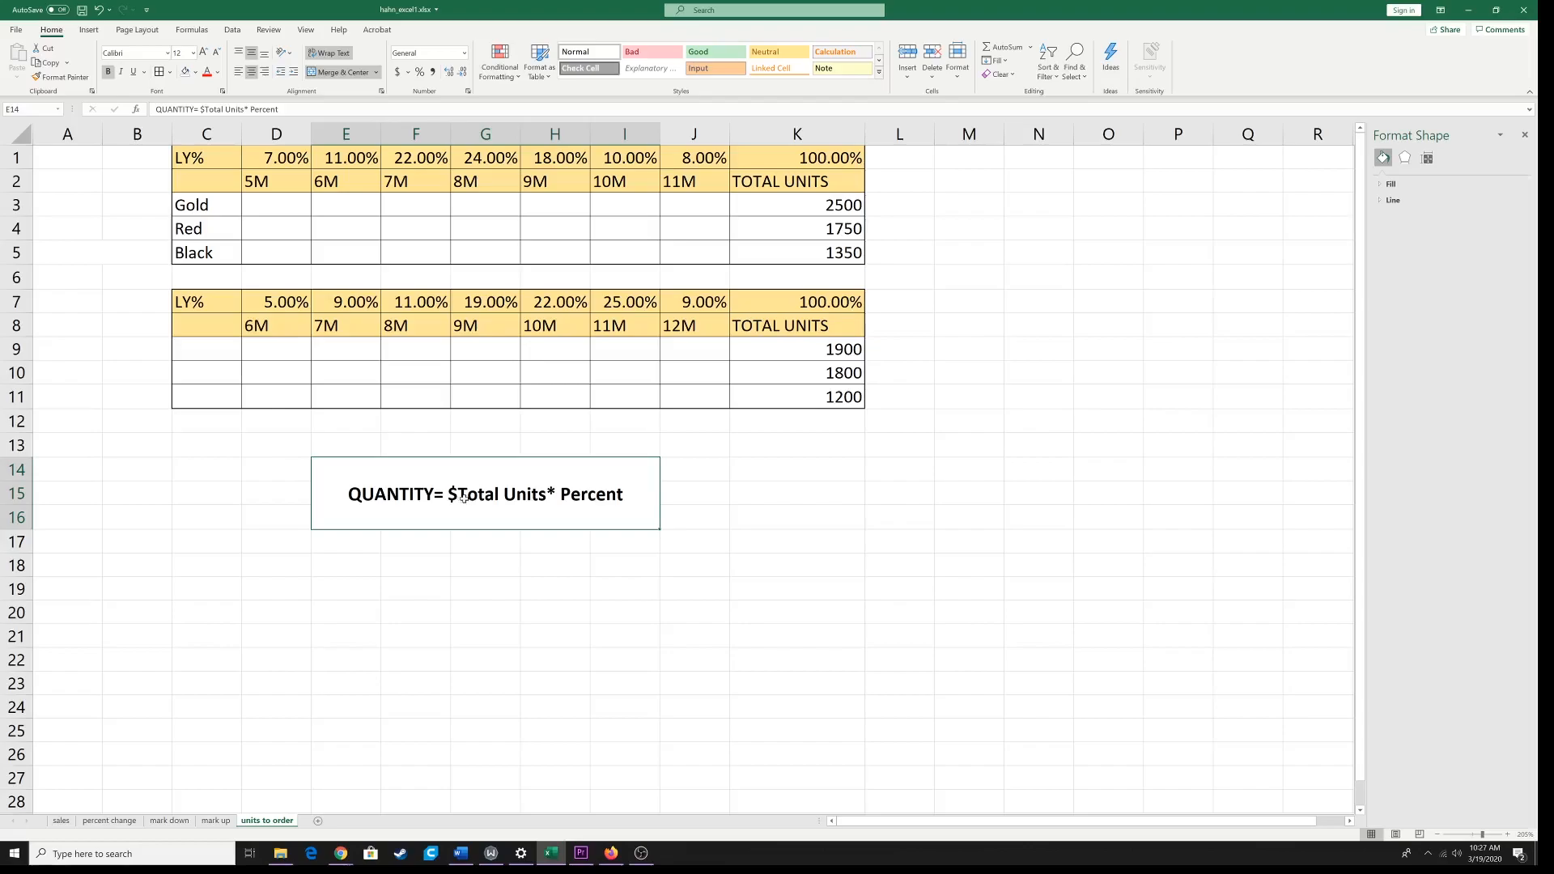
pyautogui.doubleClick(459, 495)
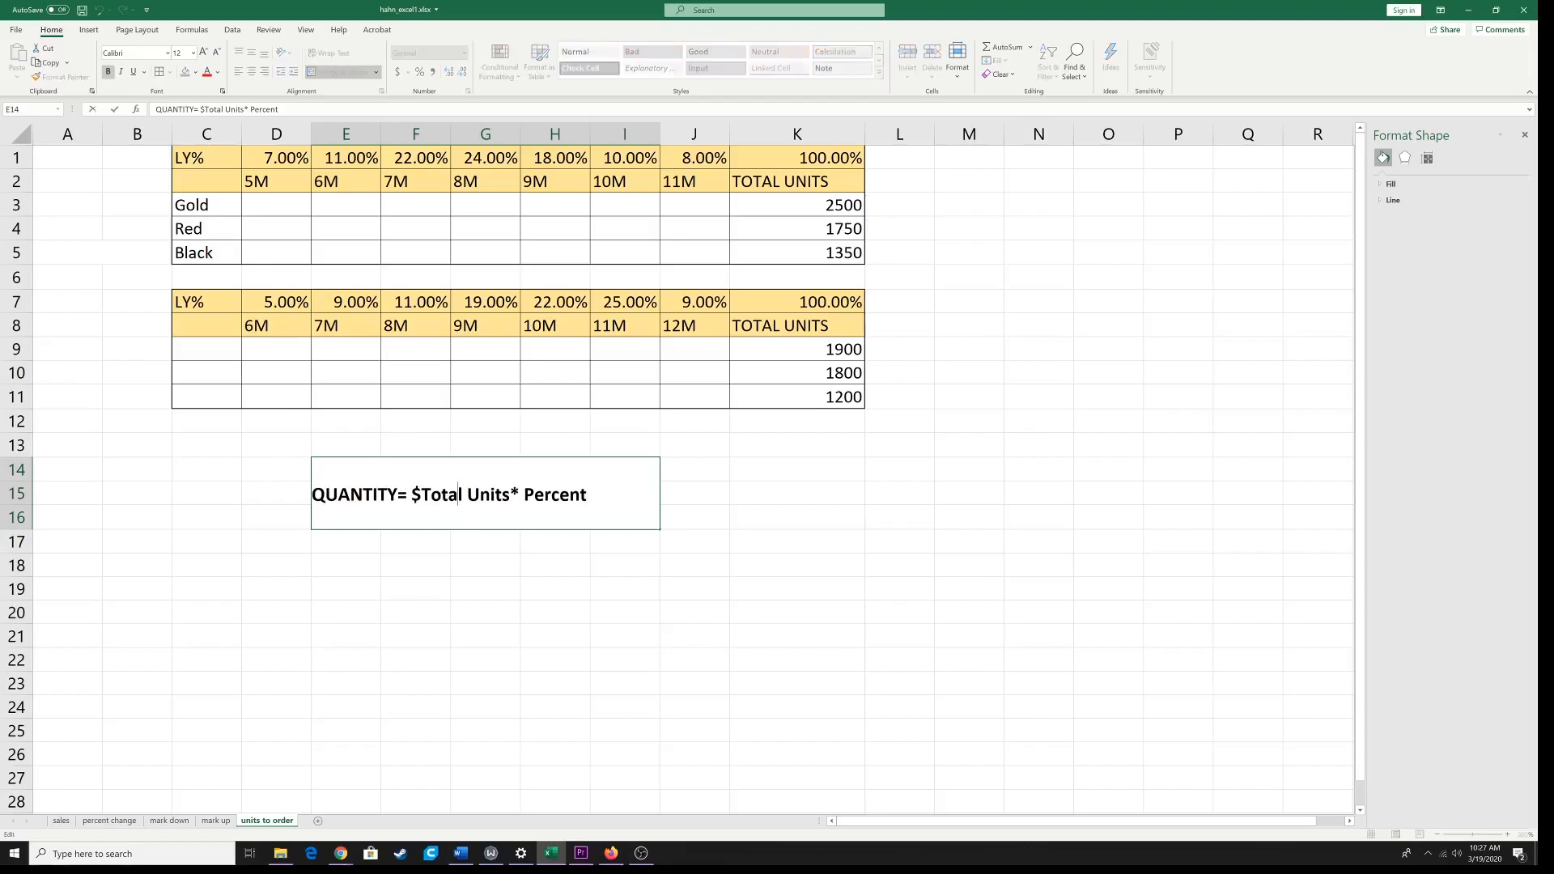
pyautogui.moveTo(411, 497); pyautogui.dragTo(420, 498)
pyautogui.press('BackSpace')
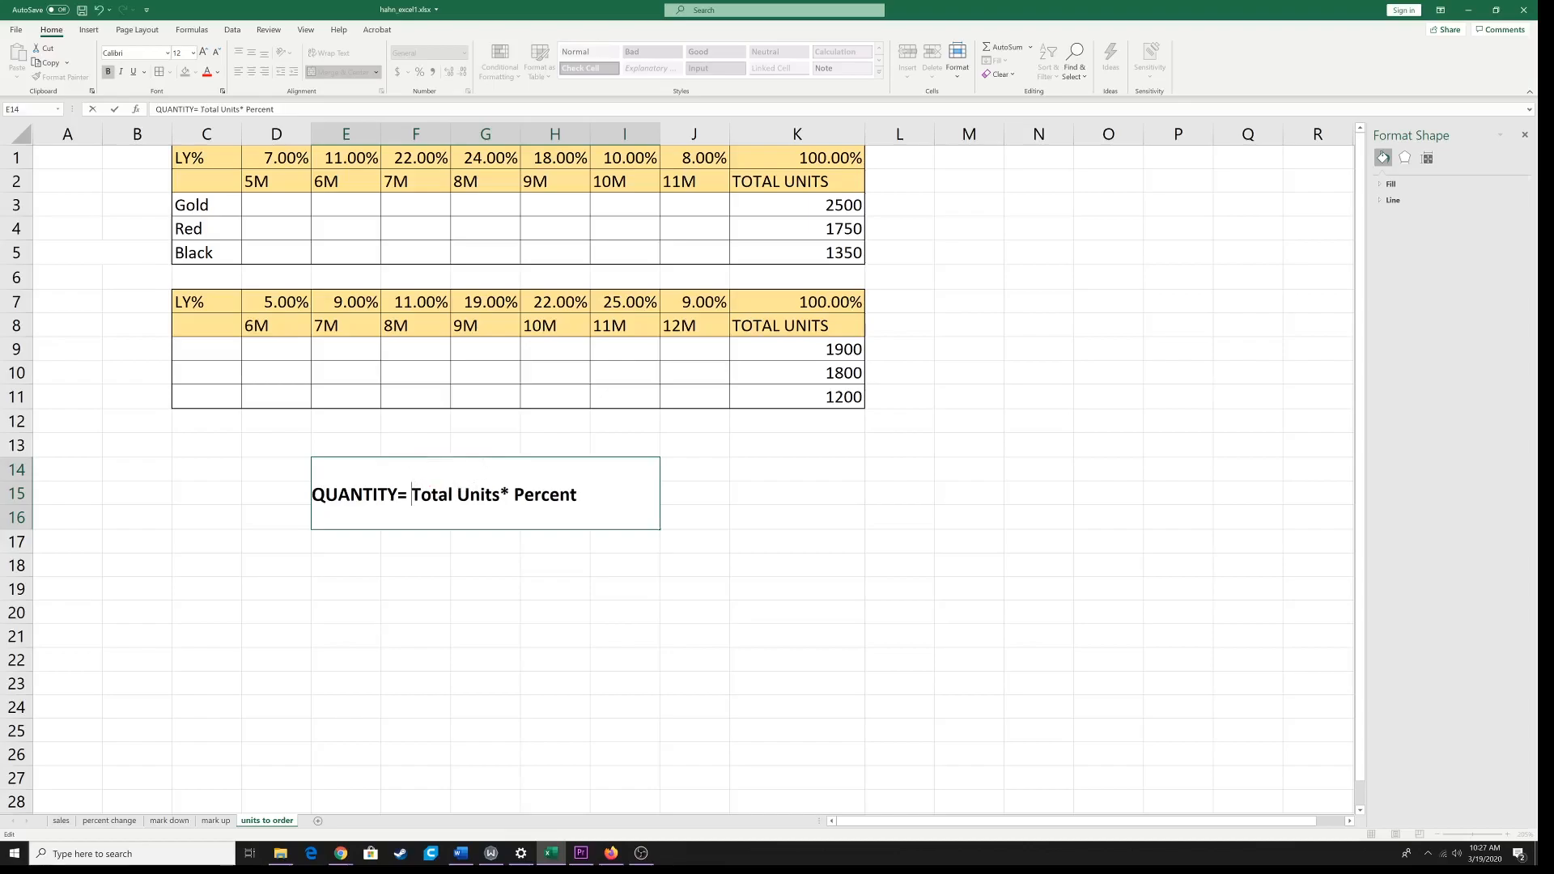
pyautogui.click(280, 208)
# Step: Examine the LY% percentages, size headers and total units in both order tables, along with the quantity formula note
pyautogui.click(341, 208)
pyautogui.click(403, 208)
pyautogui.click(476, 208)
pyautogui.click(545, 208)
pyautogui.click(615, 208)
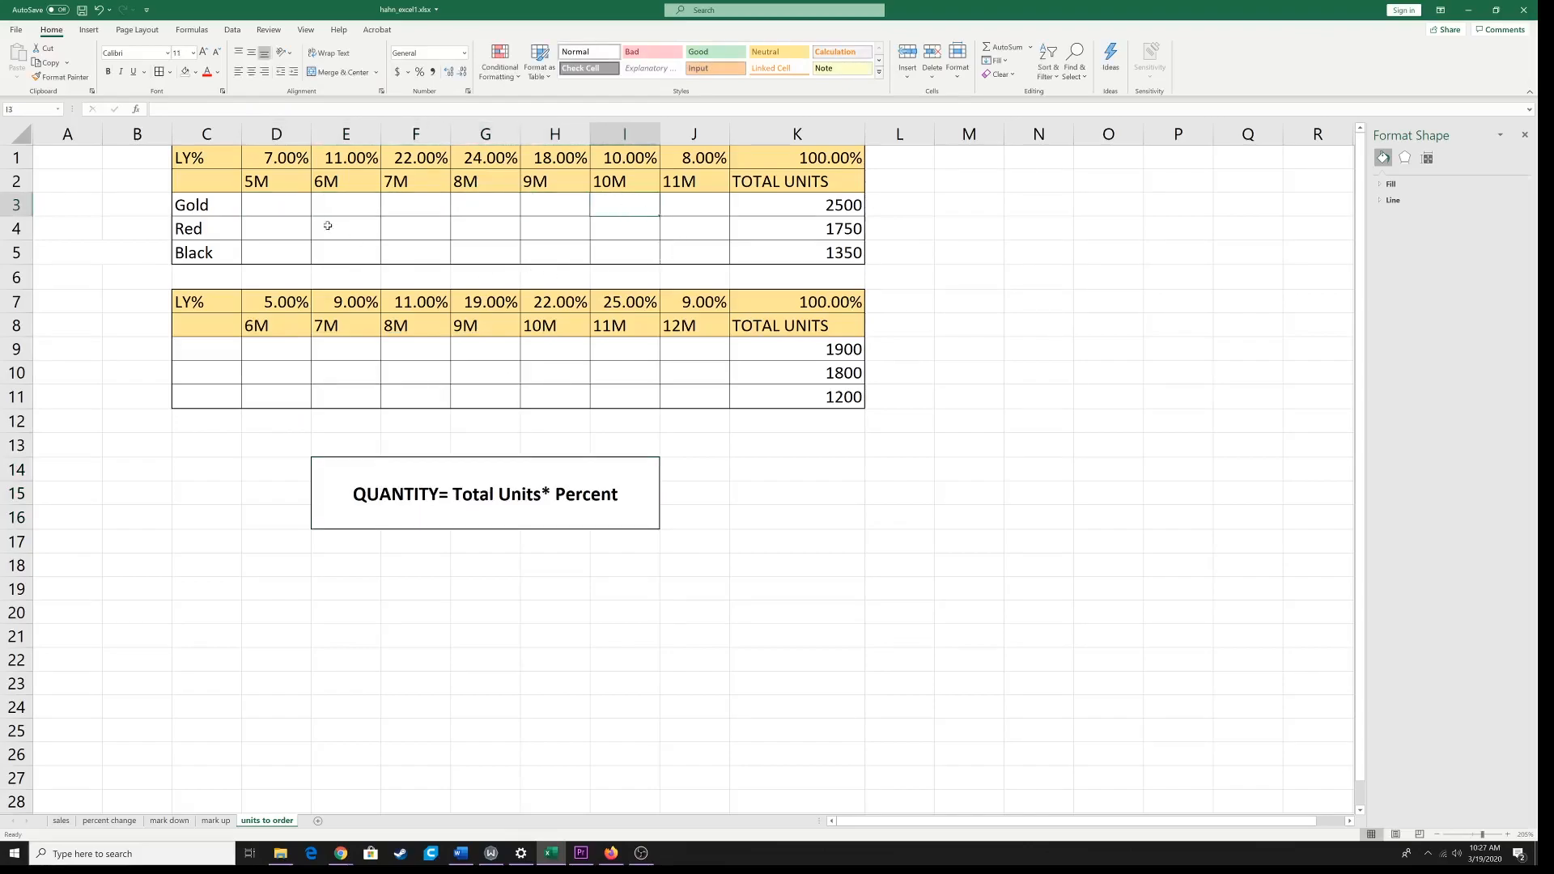
pyautogui.click(296, 200)
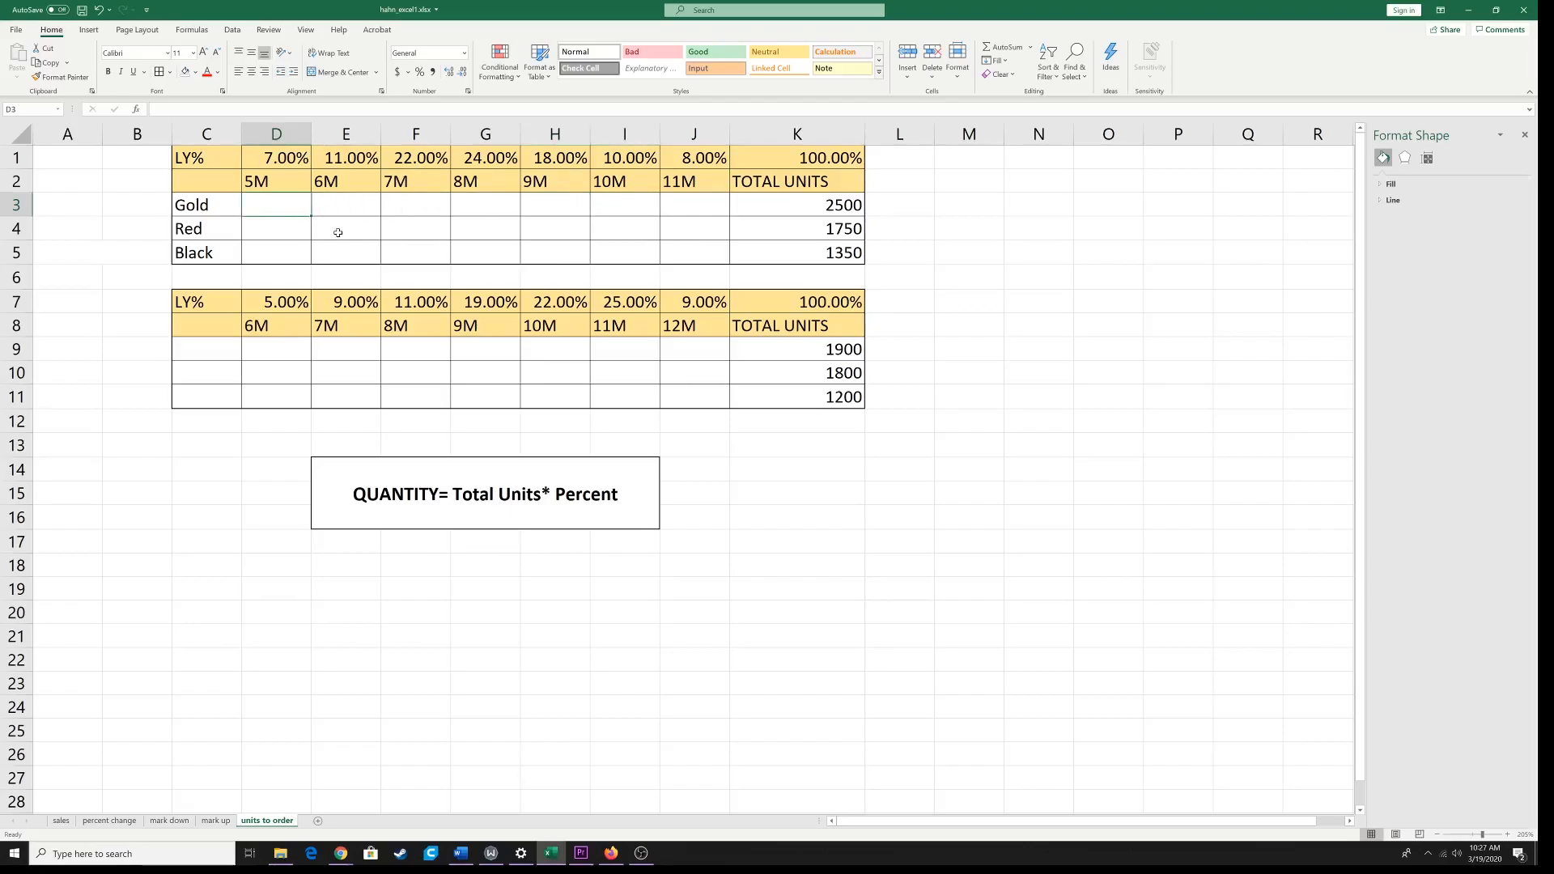
pyautogui.click(296, 158)
pyautogui.moveTo(296, 158); pyautogui.dragTo(688, 158)
pyautogui.moveTo(274, 184); pyautogui.dragTo(725, 186)
pyautogui.click(809, 212)
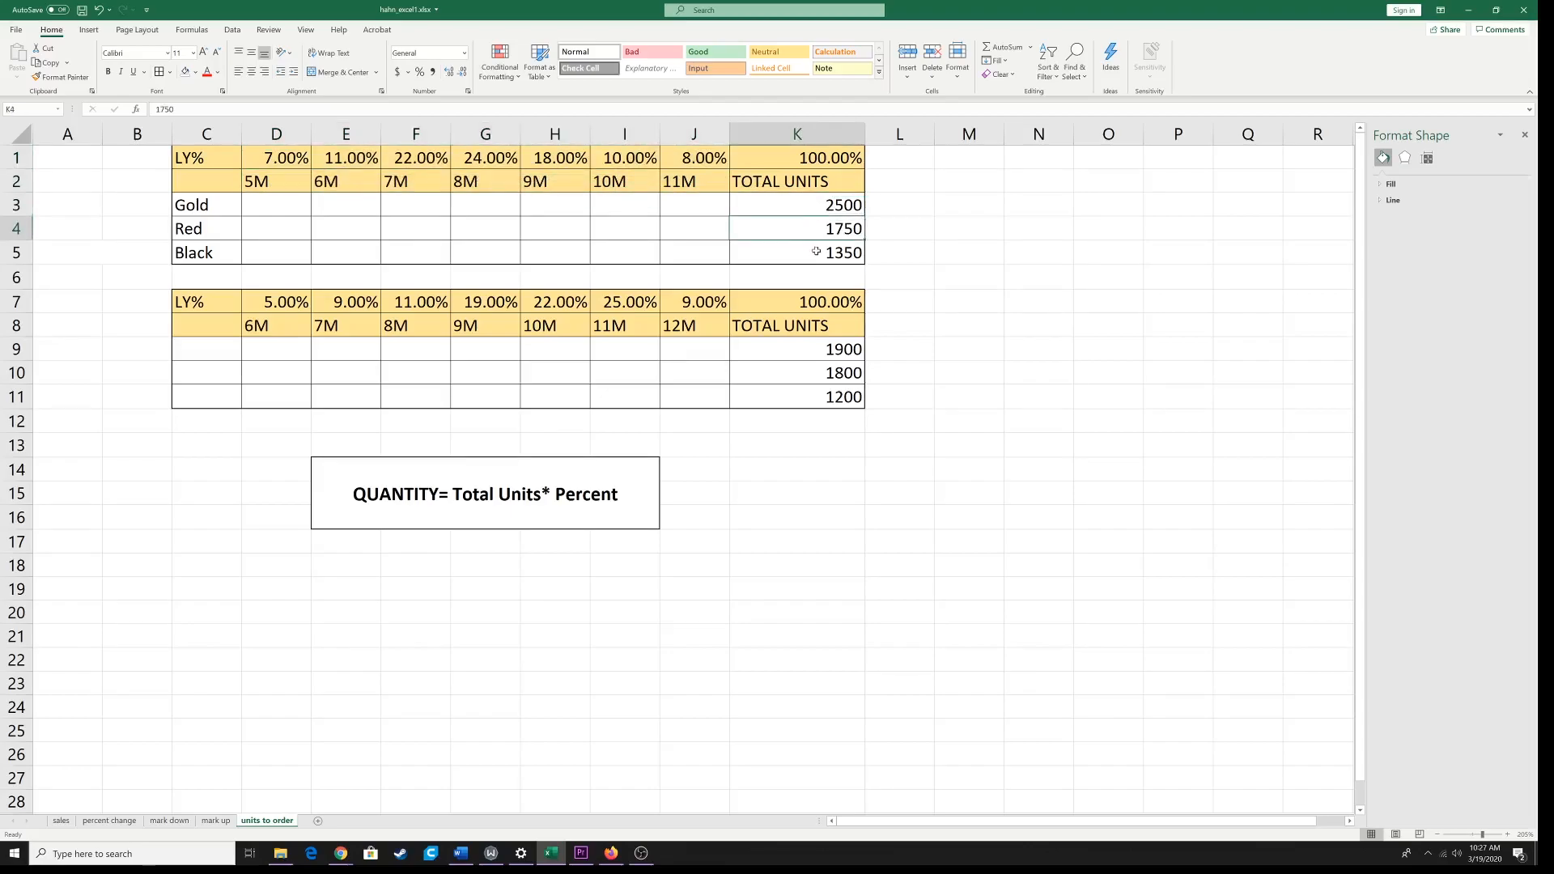
pyautogui.click(483, 511)
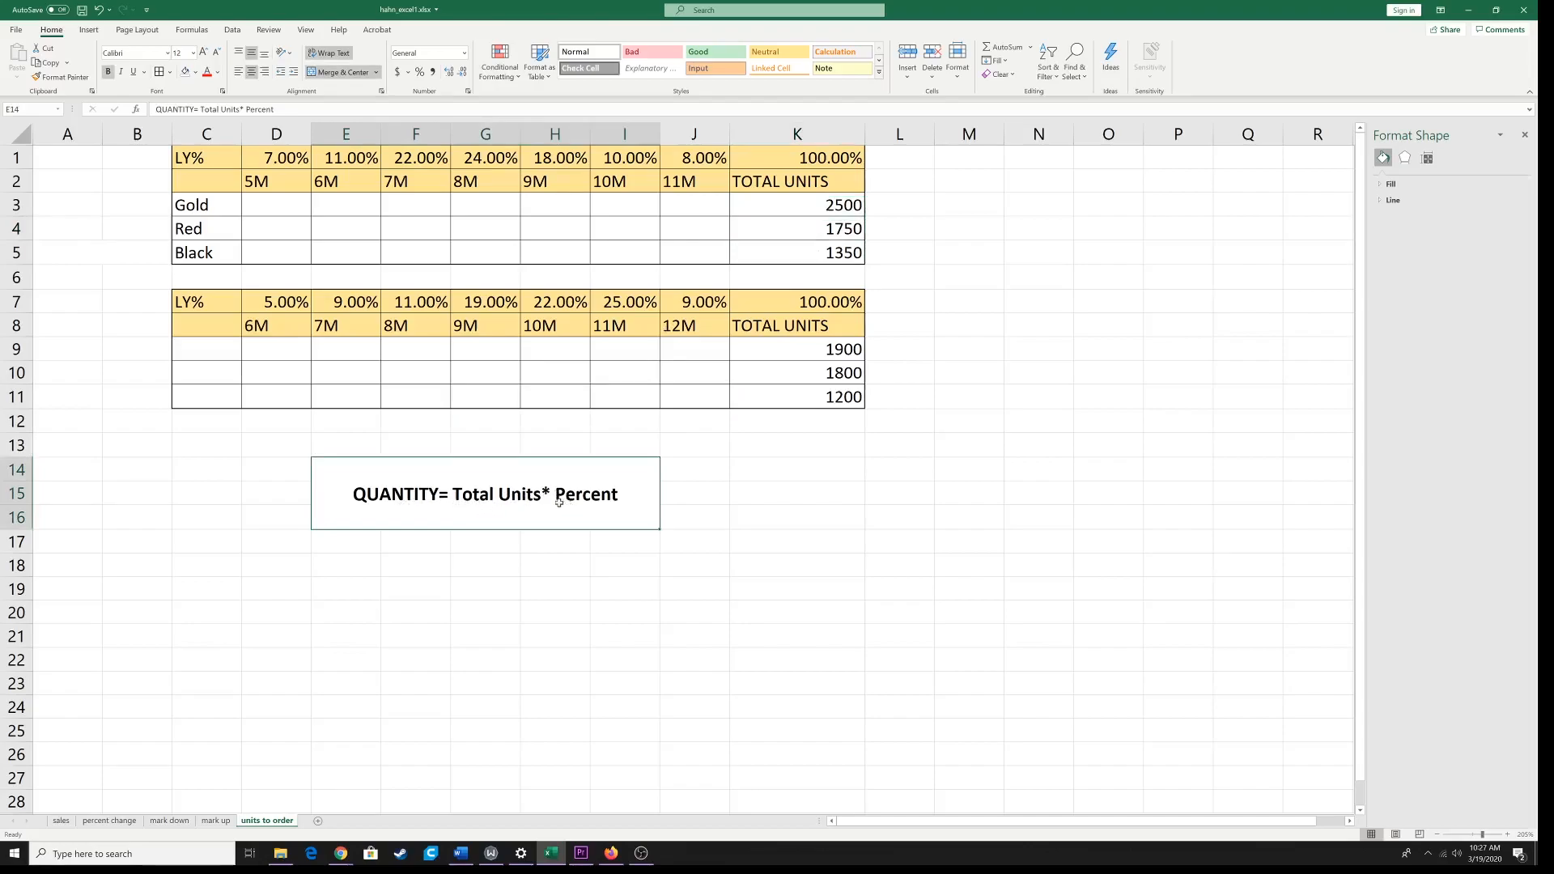
pyautogui.click(284, 205)
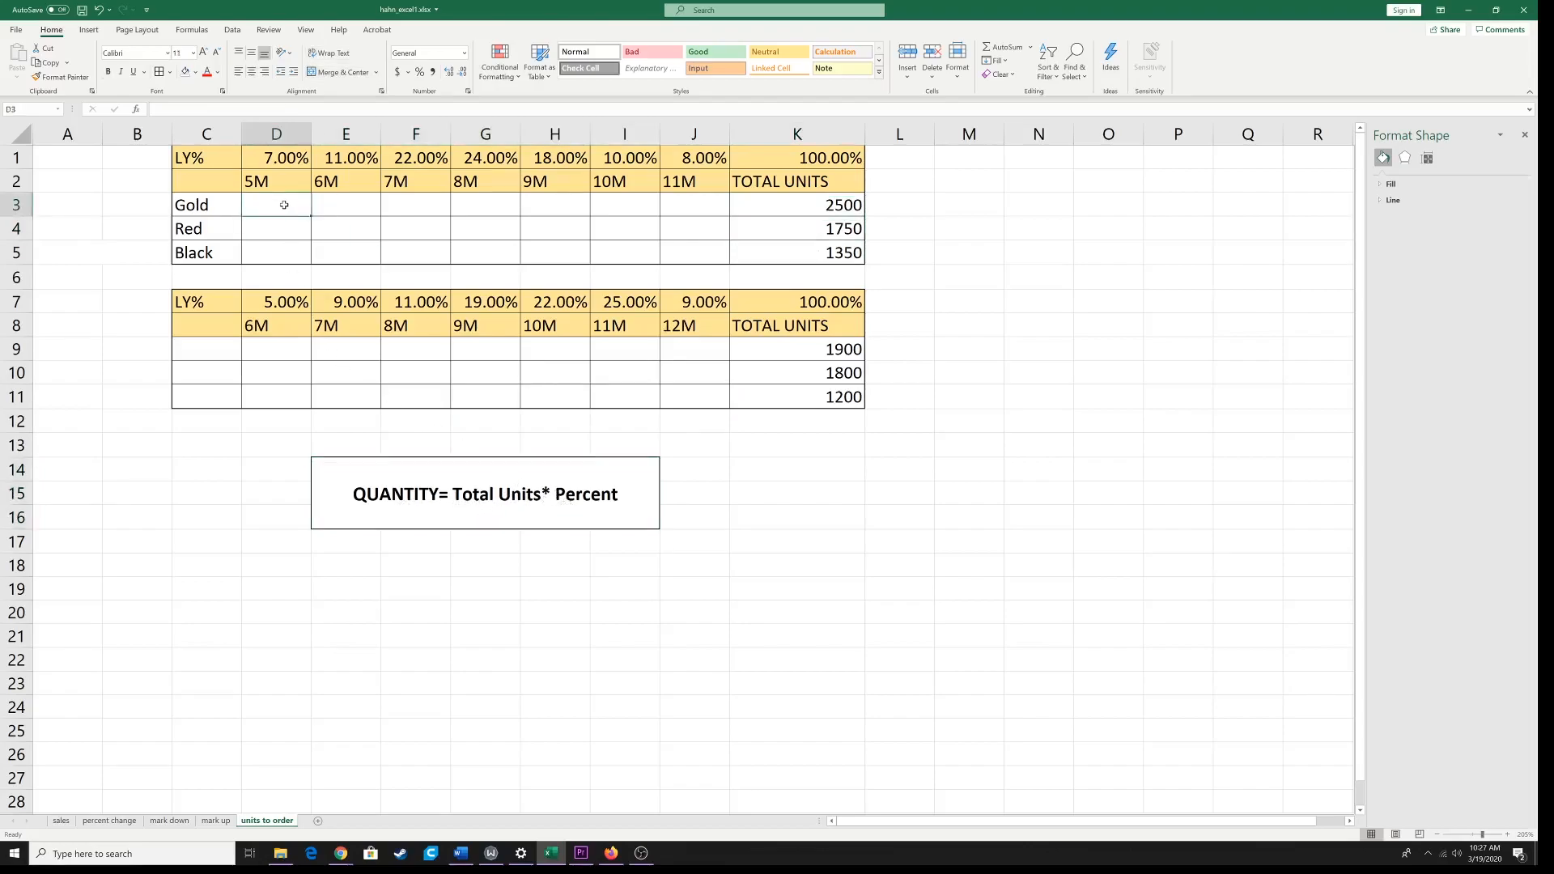
pyautogui.click(205, 156)
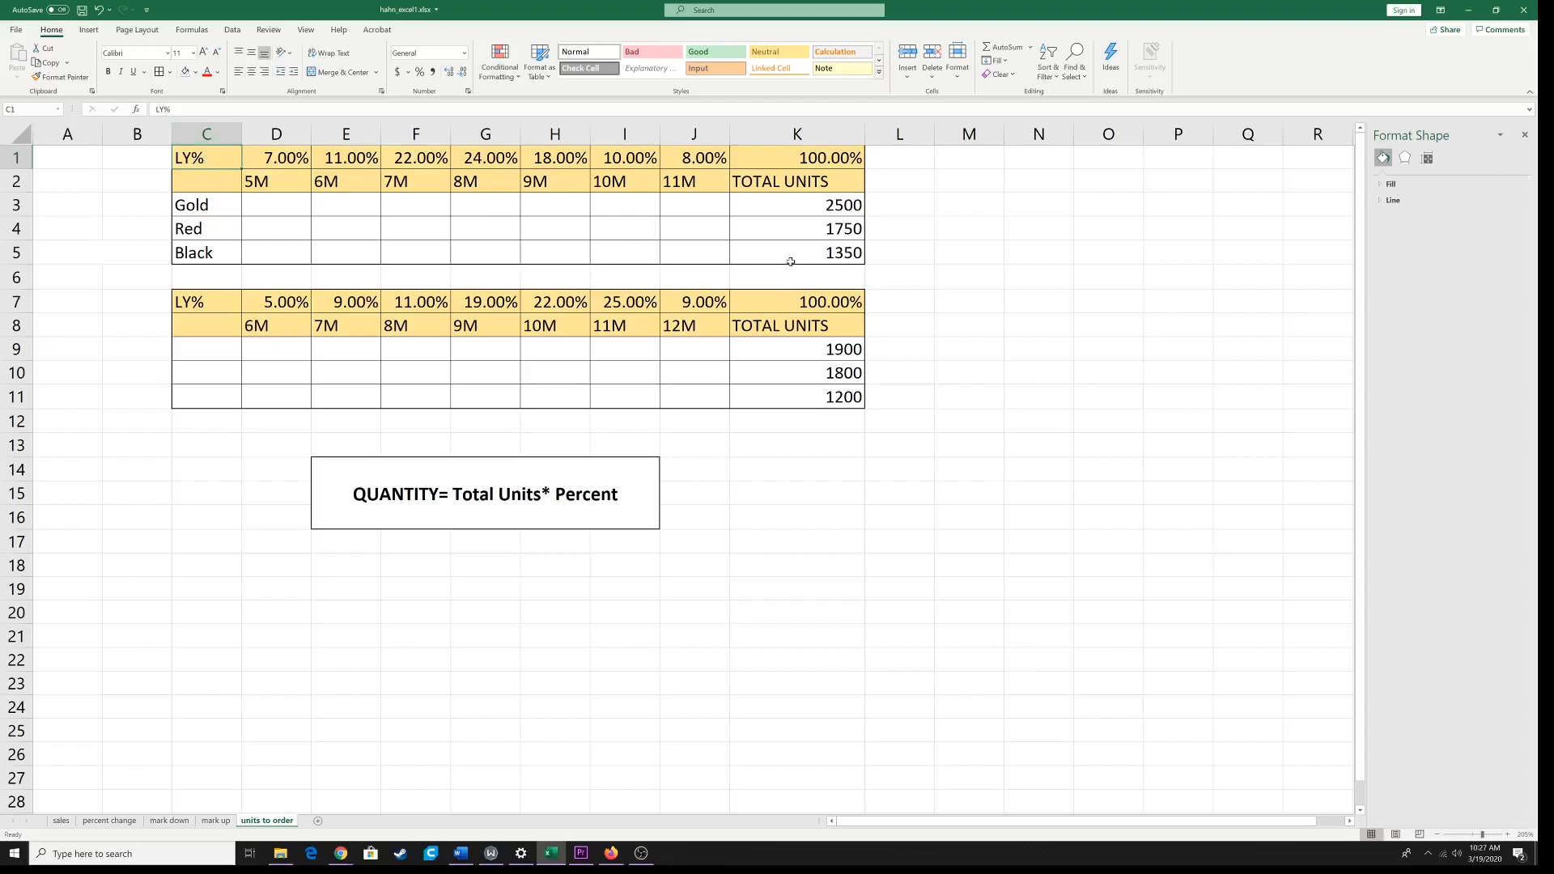
pyautogui.click(210, 298)
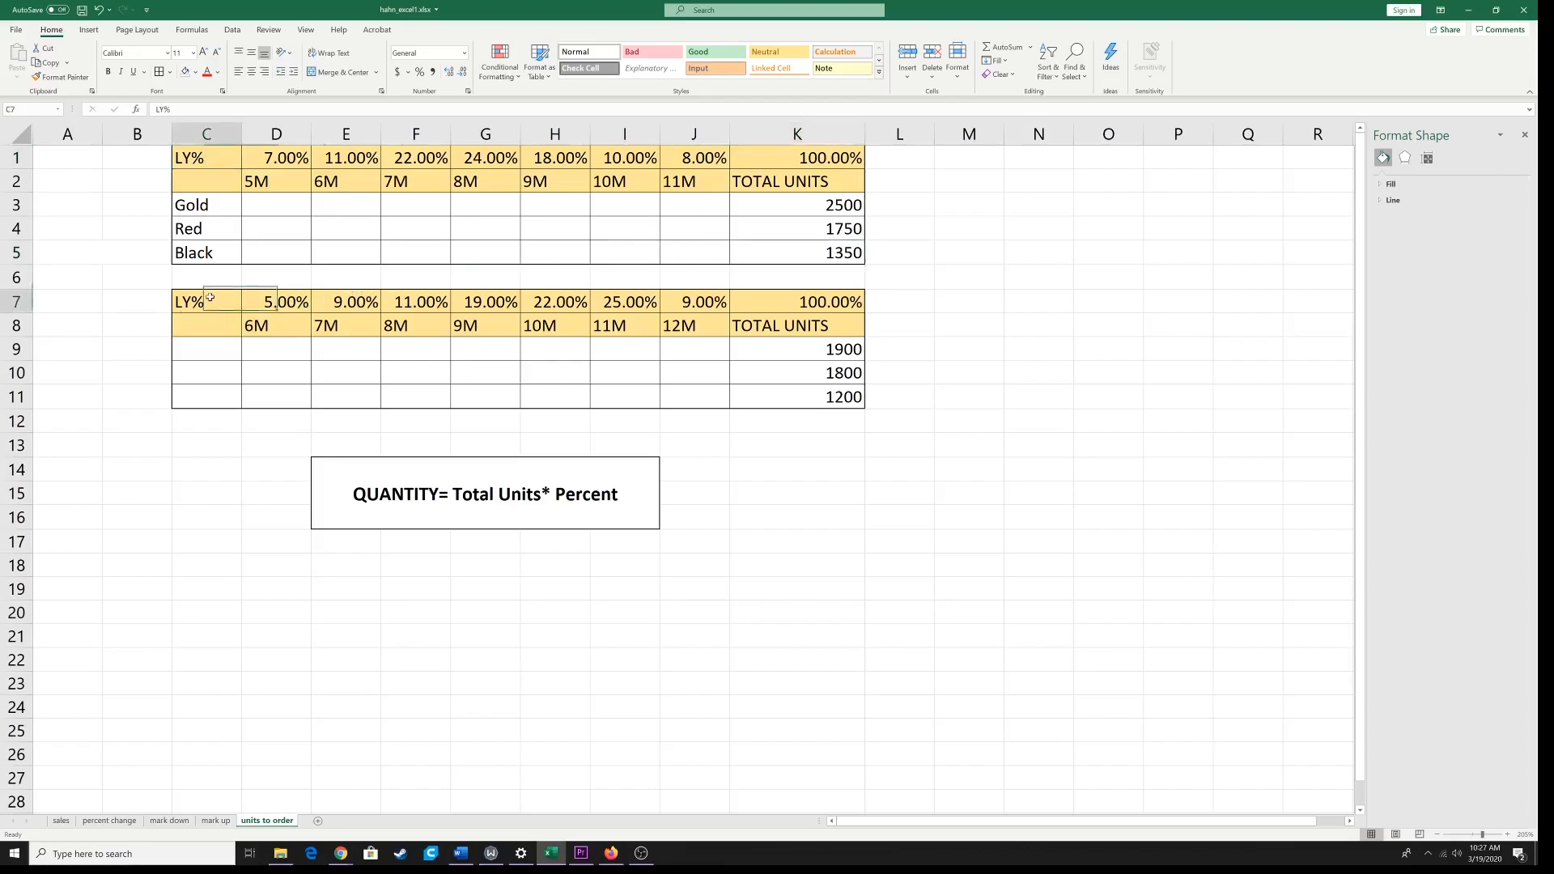
pyautogui.click(810, 401)
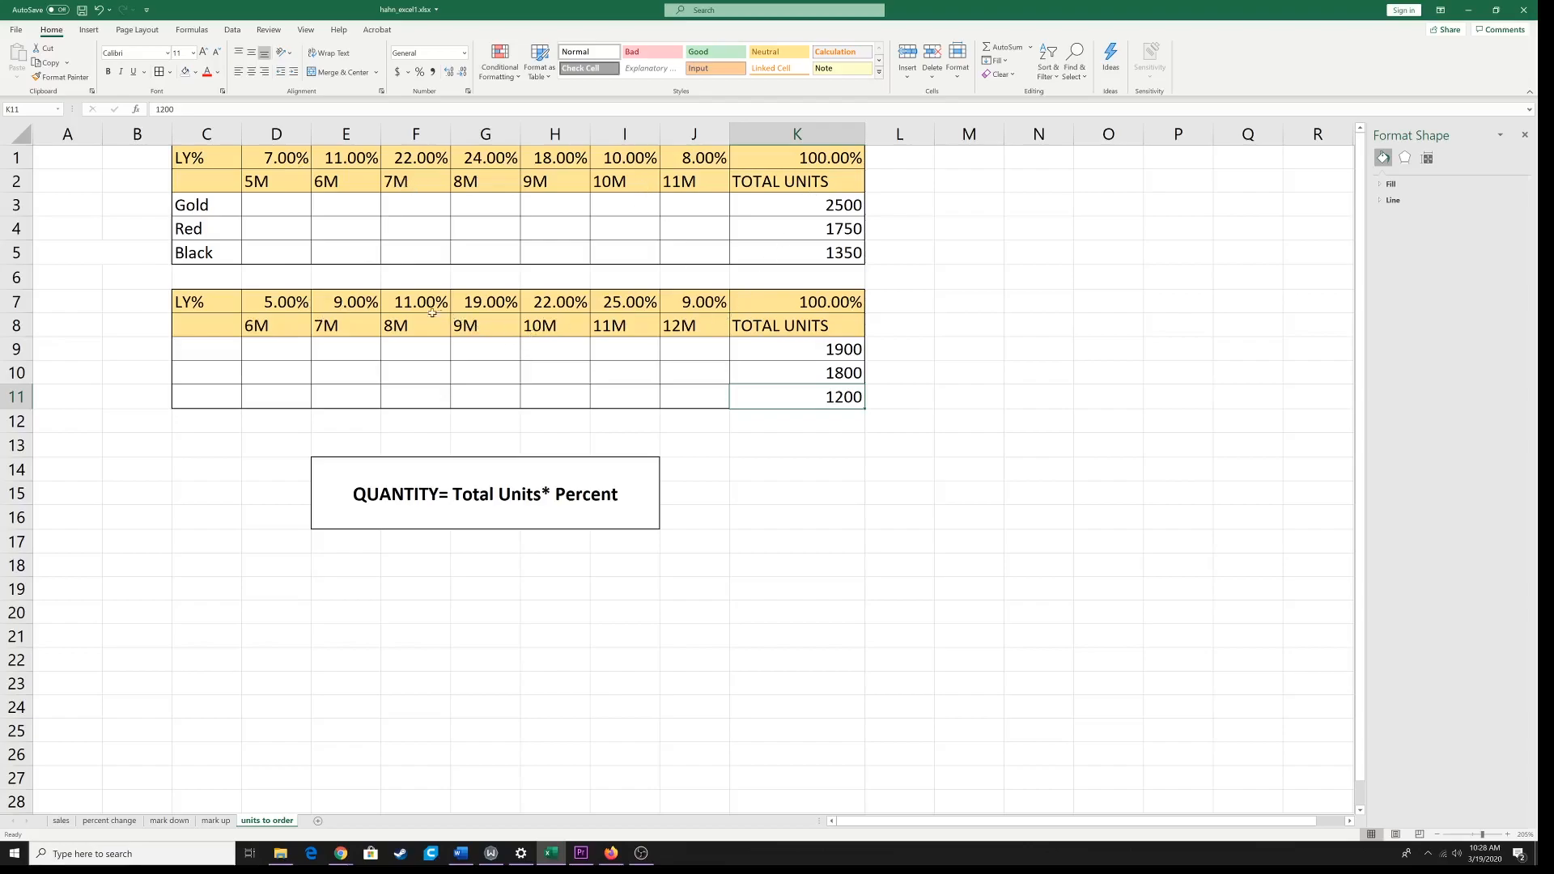
# Step: Enter =K3*D1 in the Gold 5M cell D3 and fill it across to J3
pyautogui.doubleClick(278, 205)
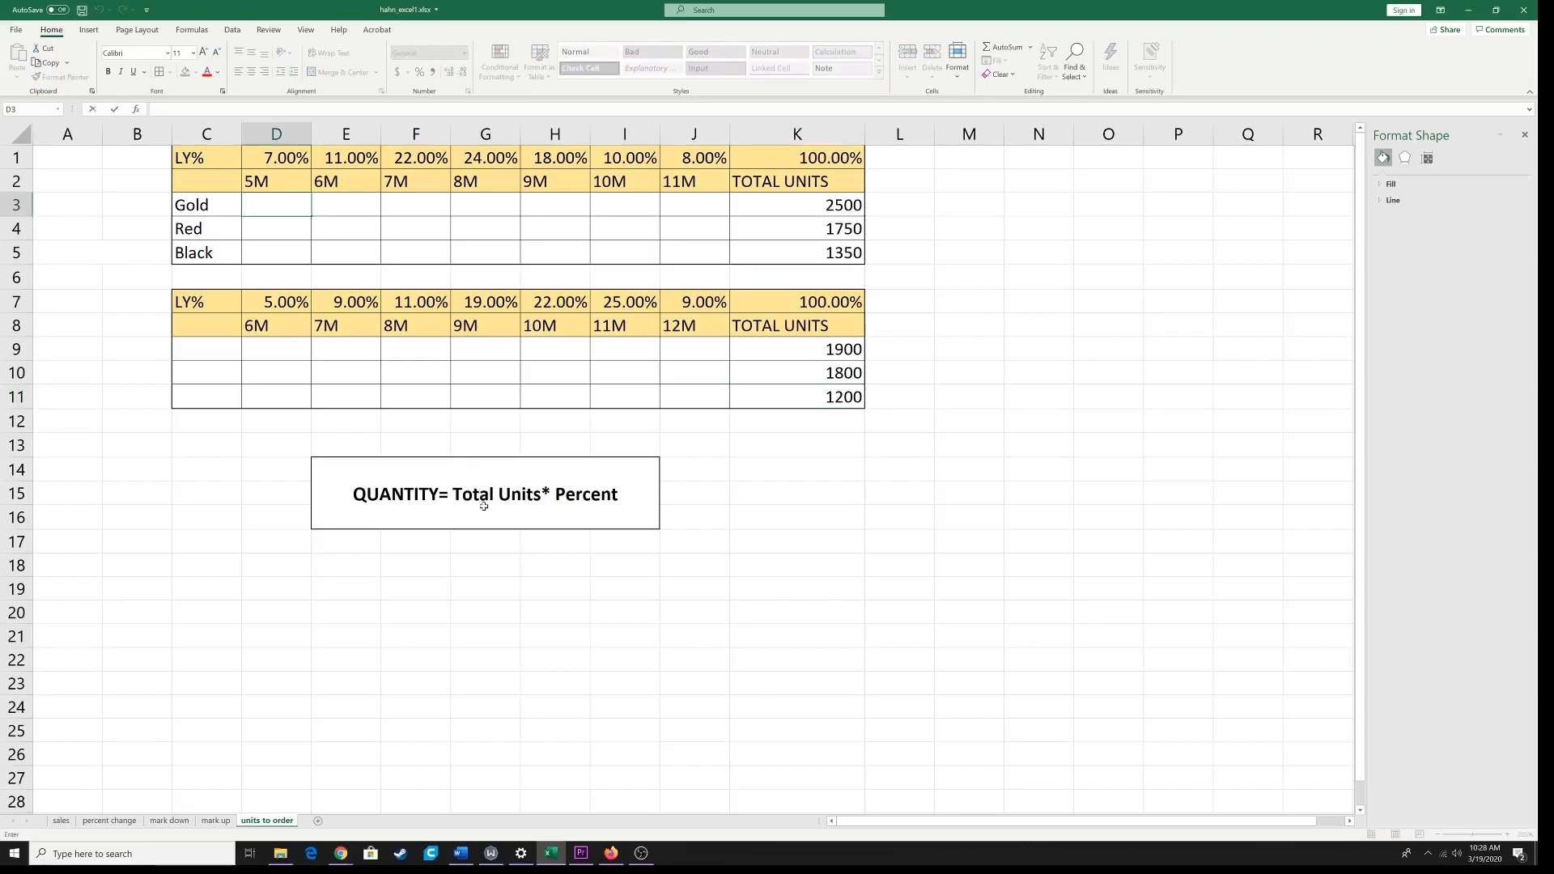
pyautogui.click(834, 208)
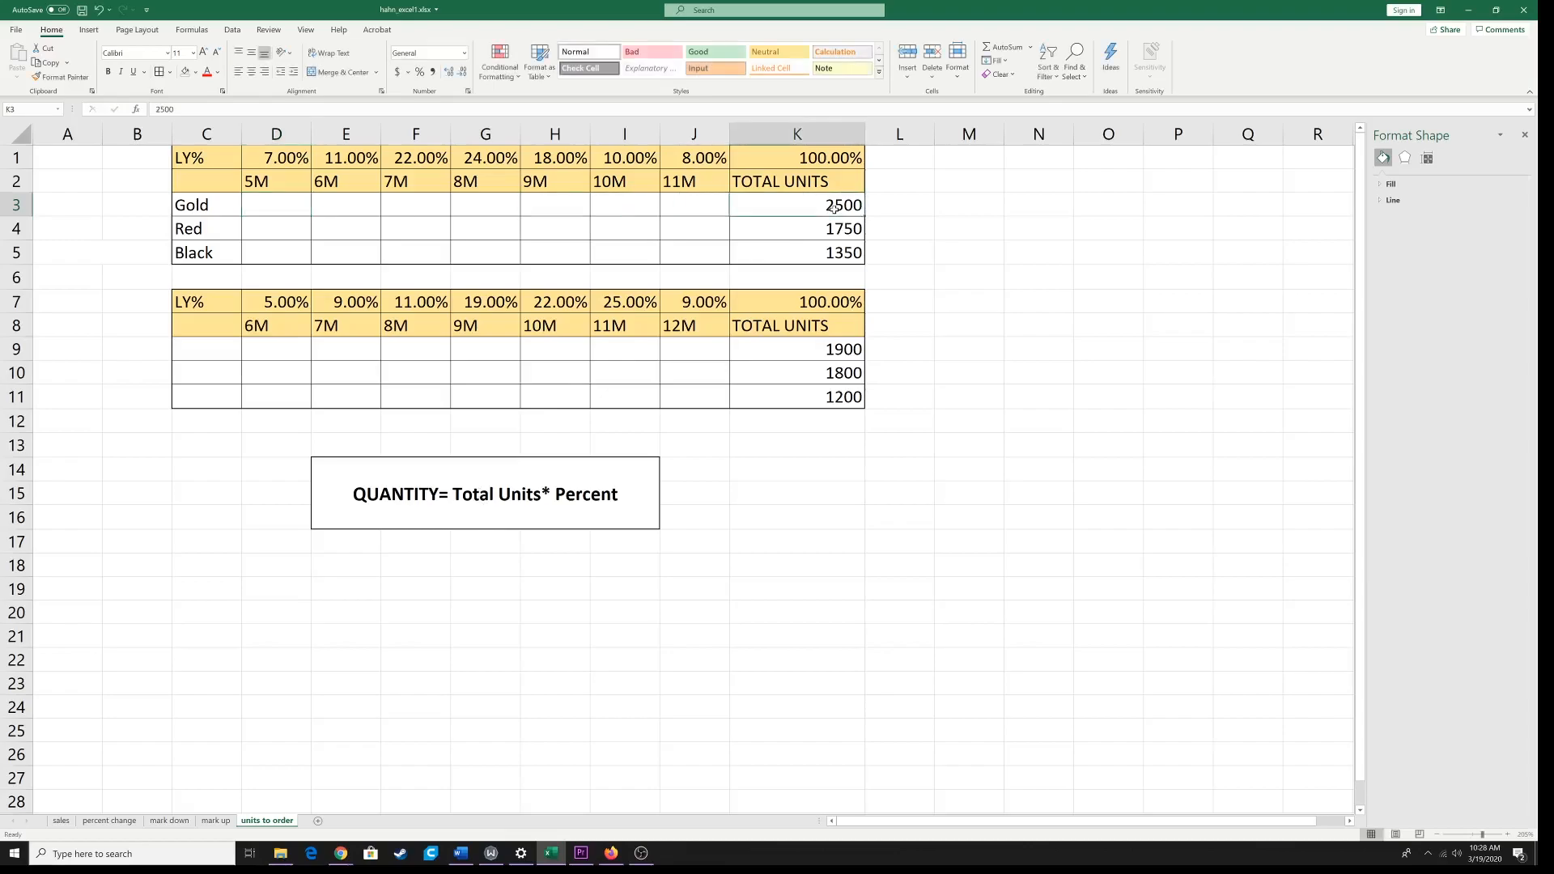
pyautogui.click(275, 209)
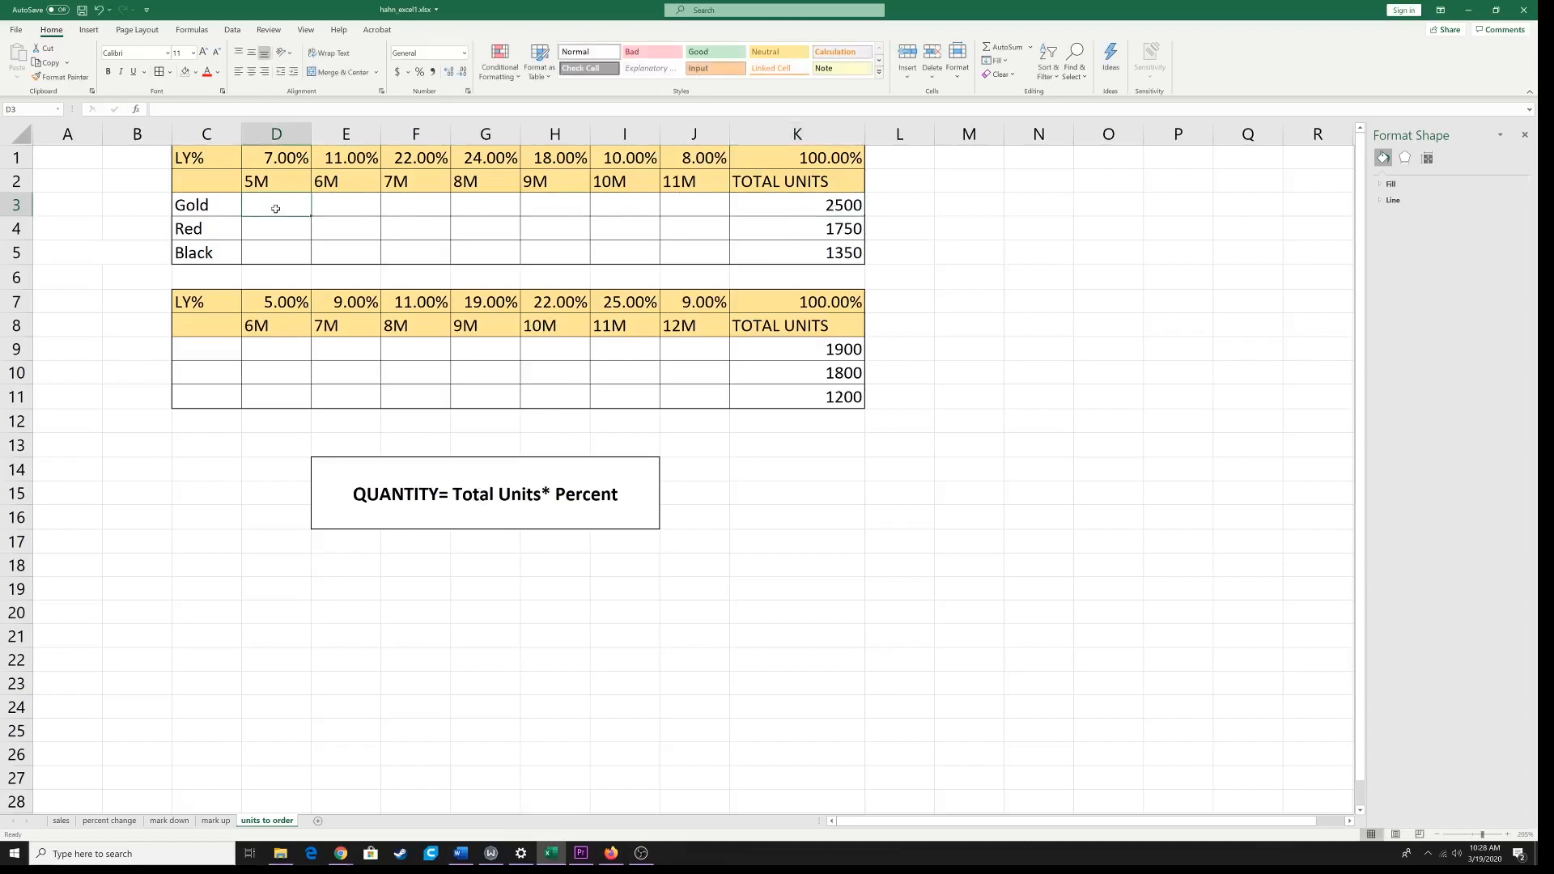
pyautogui.write('=')
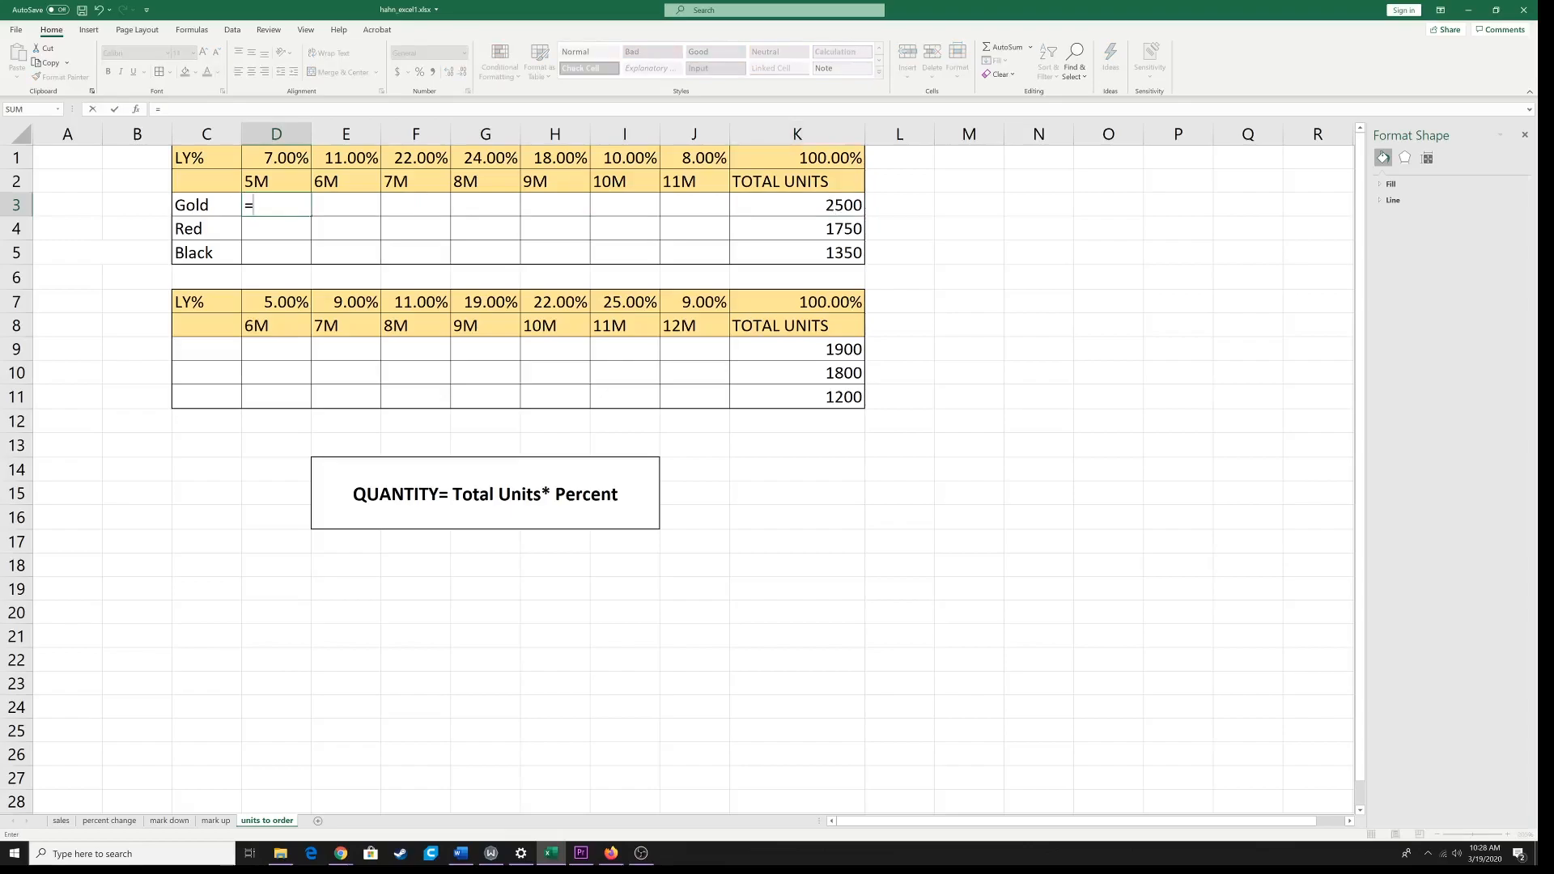
pyautogui.click(824, 209)
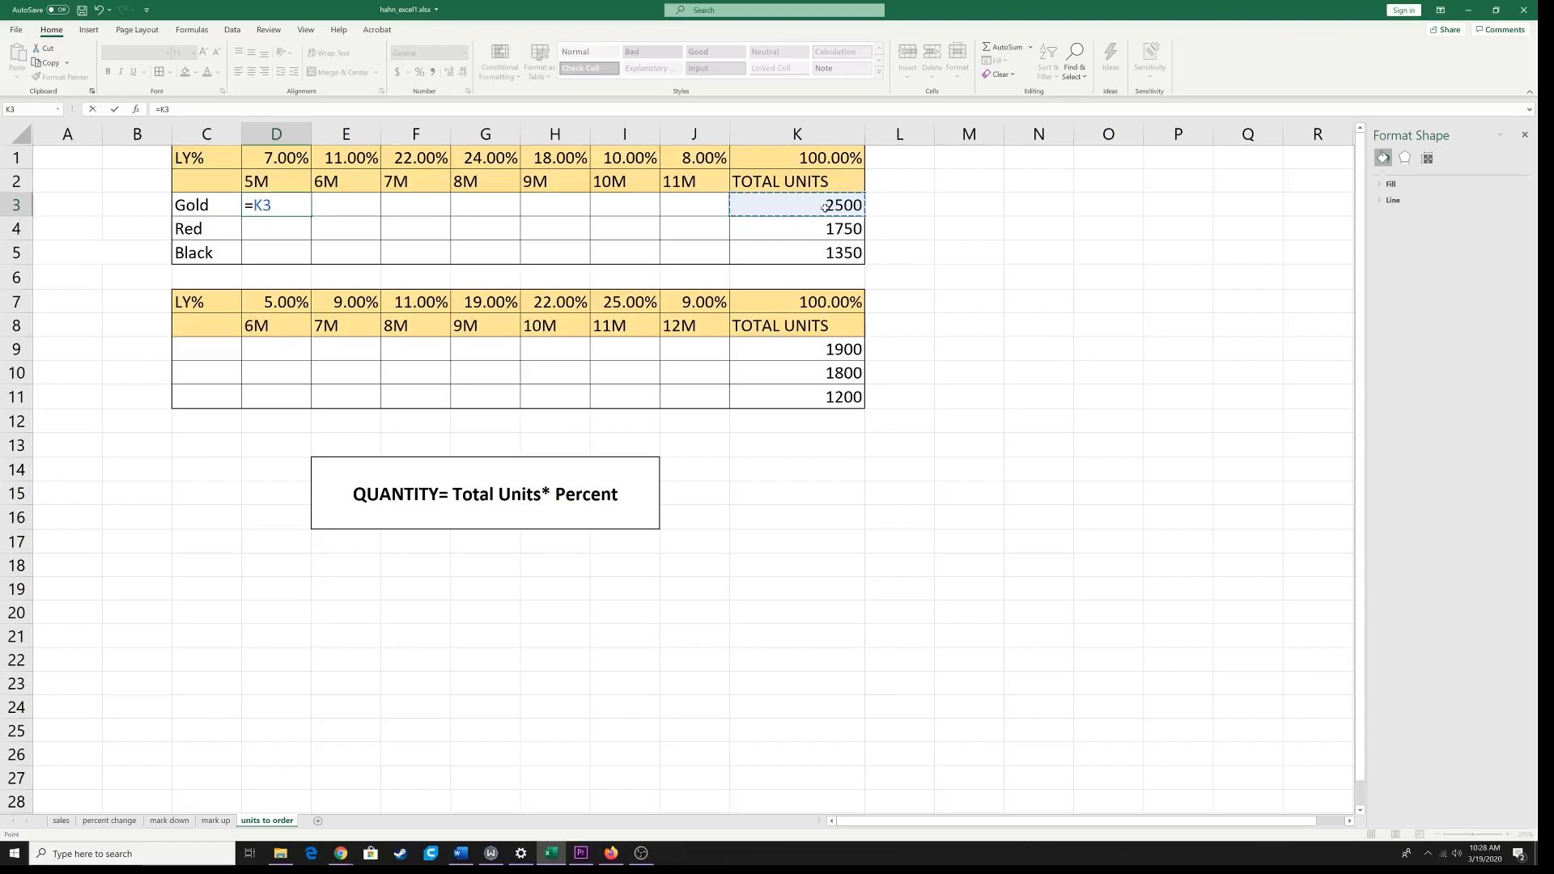
pyautogui.write('*')
pyautogui.click(289, 158)
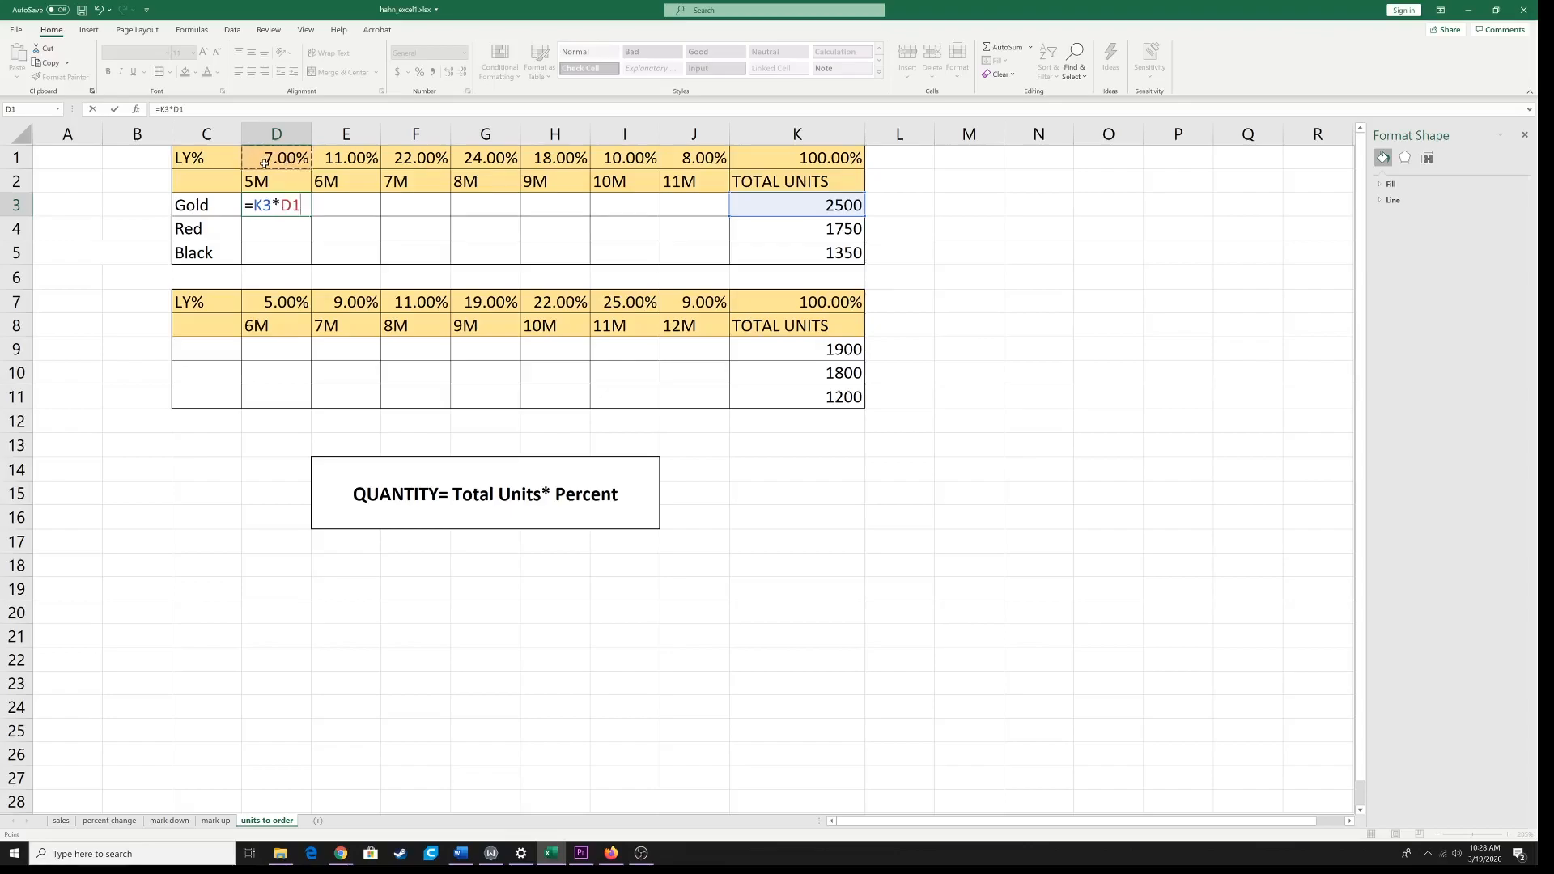
pyautogui.press('Return')
pyautogui.click(287, 205)
pyautogui.moveTo(311, 217); pyautogui.dragTo(706, 215)
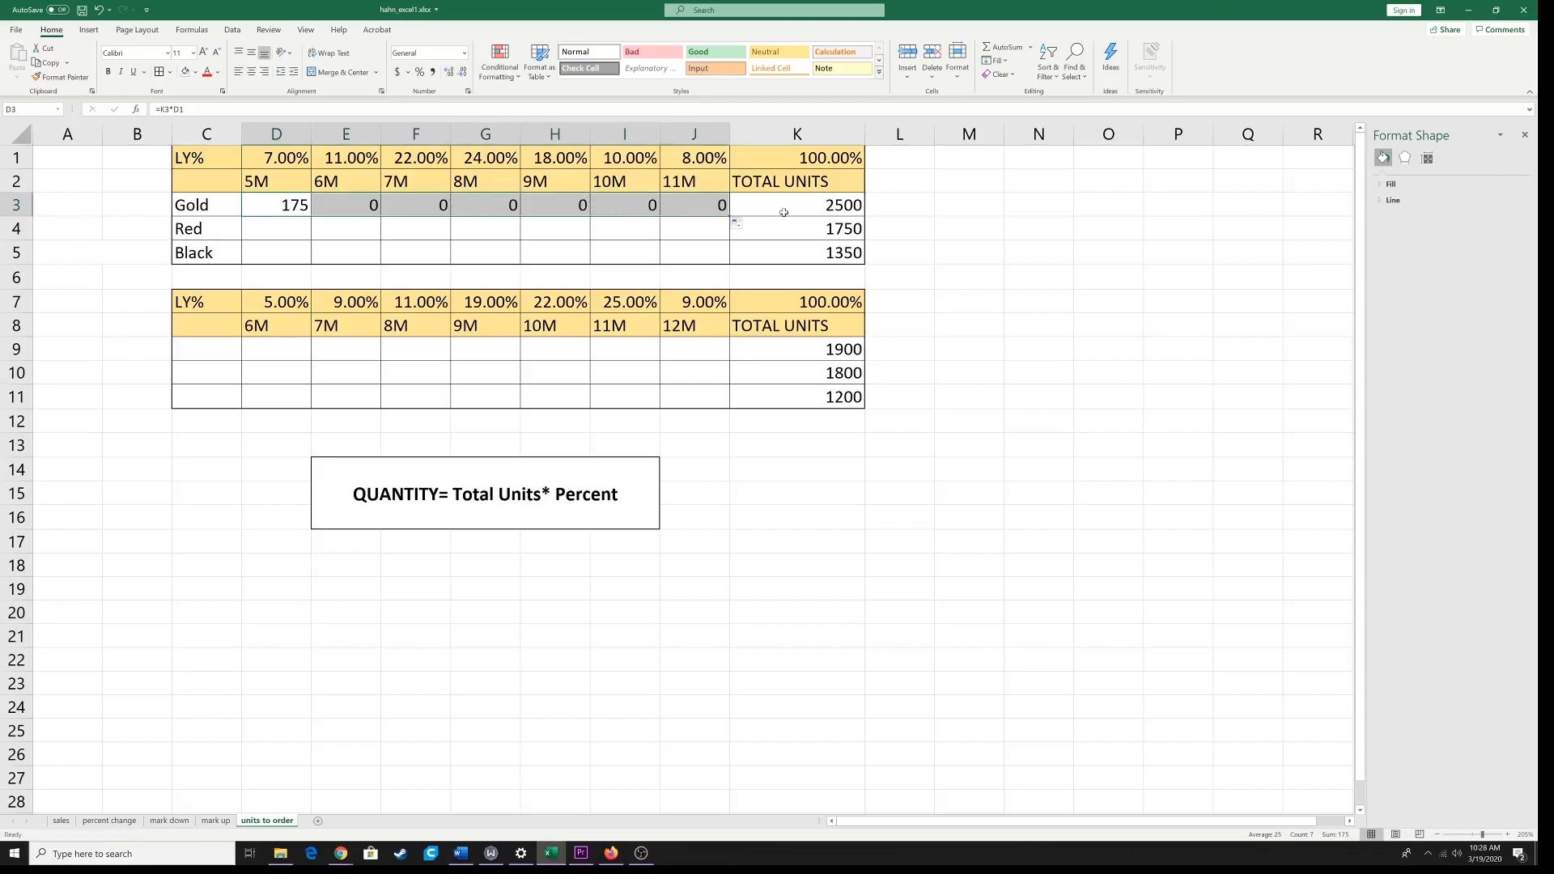
# Step: Trace which percent and total units cells the filled Gold row formulas refer to, comparing them with total units cell K3
pyautogui.click(294, 159)
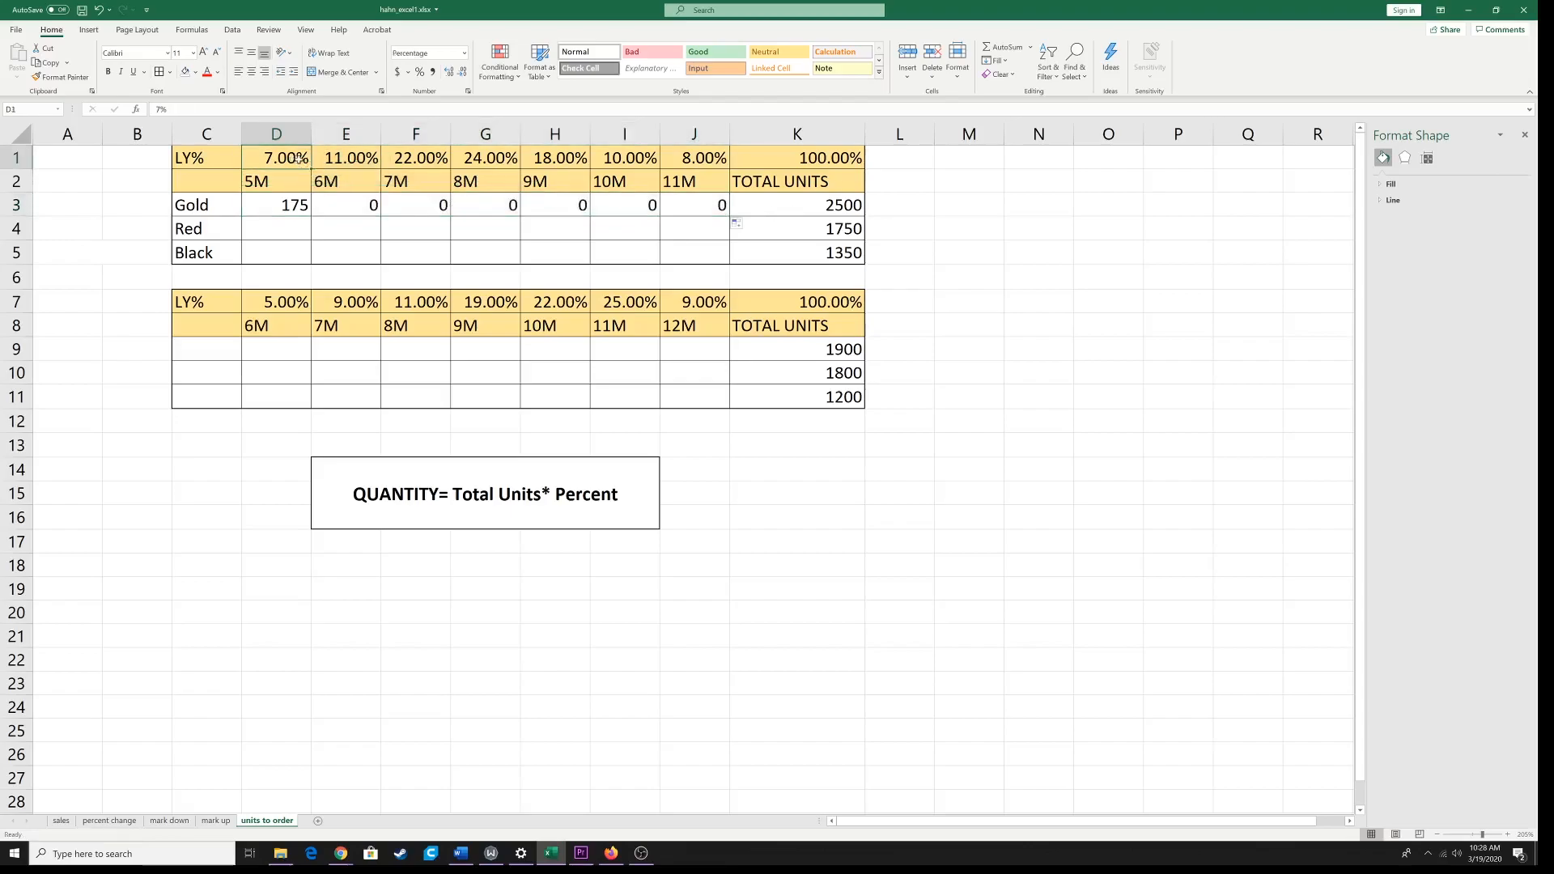
pyautogui.click(794, 207)
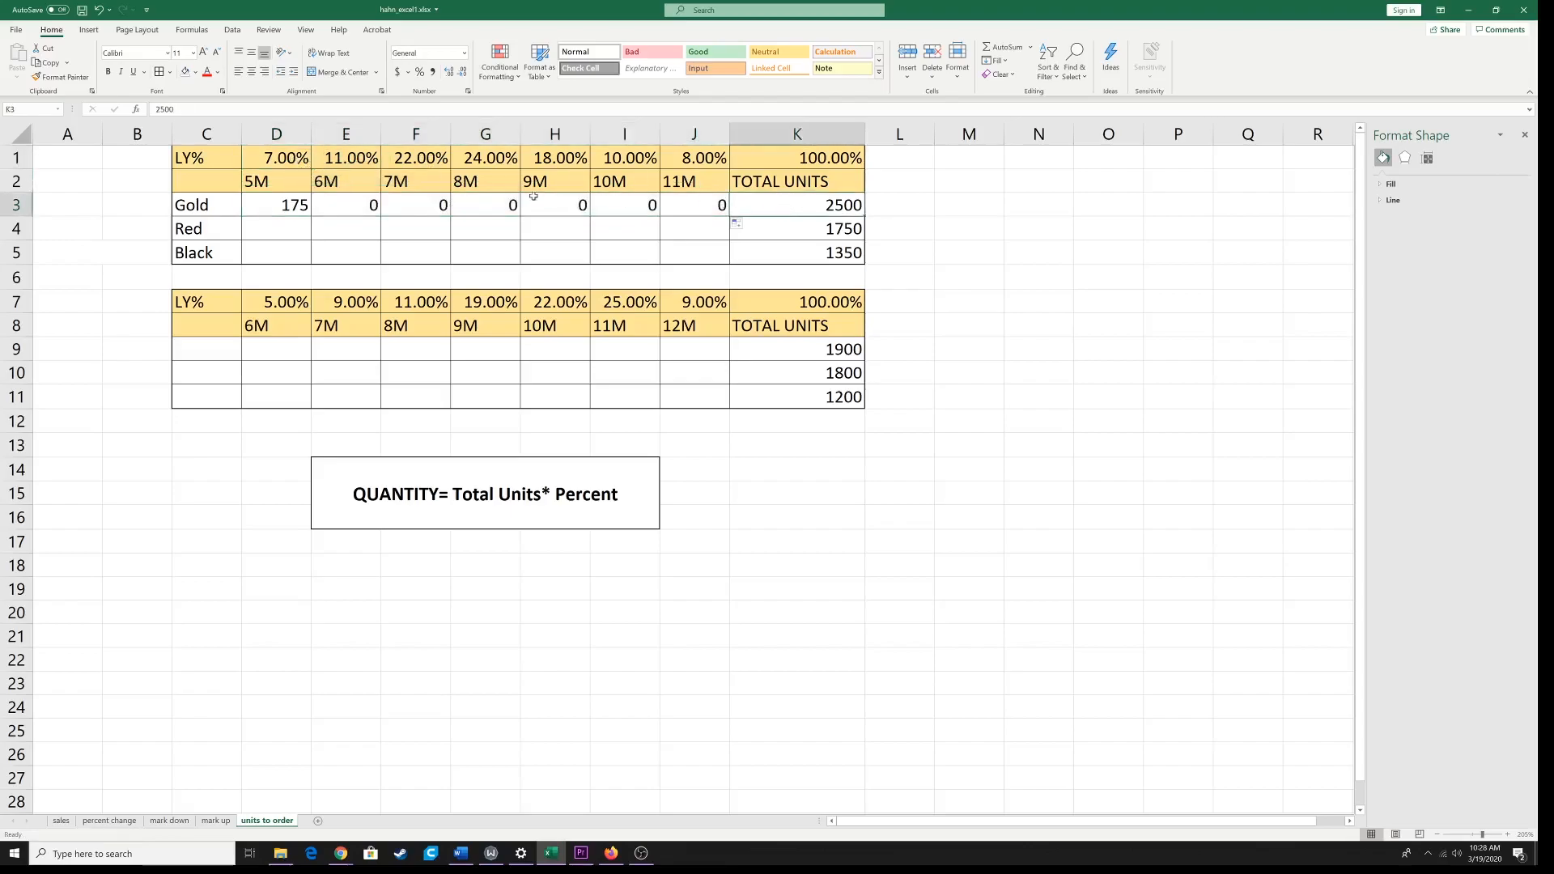
pyautogui.click(344, 164)
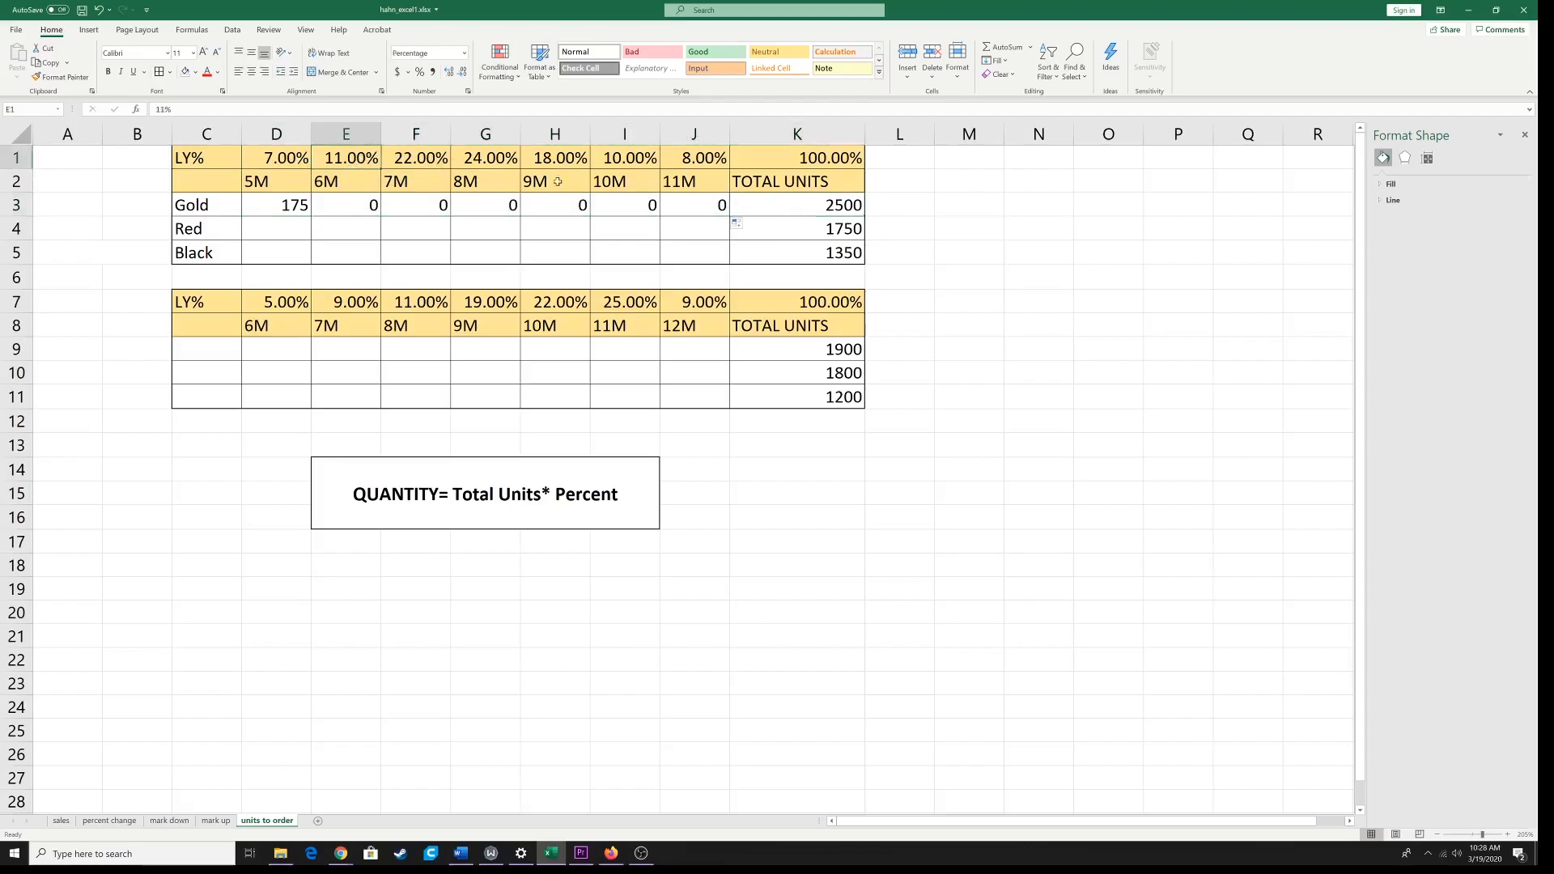
pyautogui.click(895, 207)
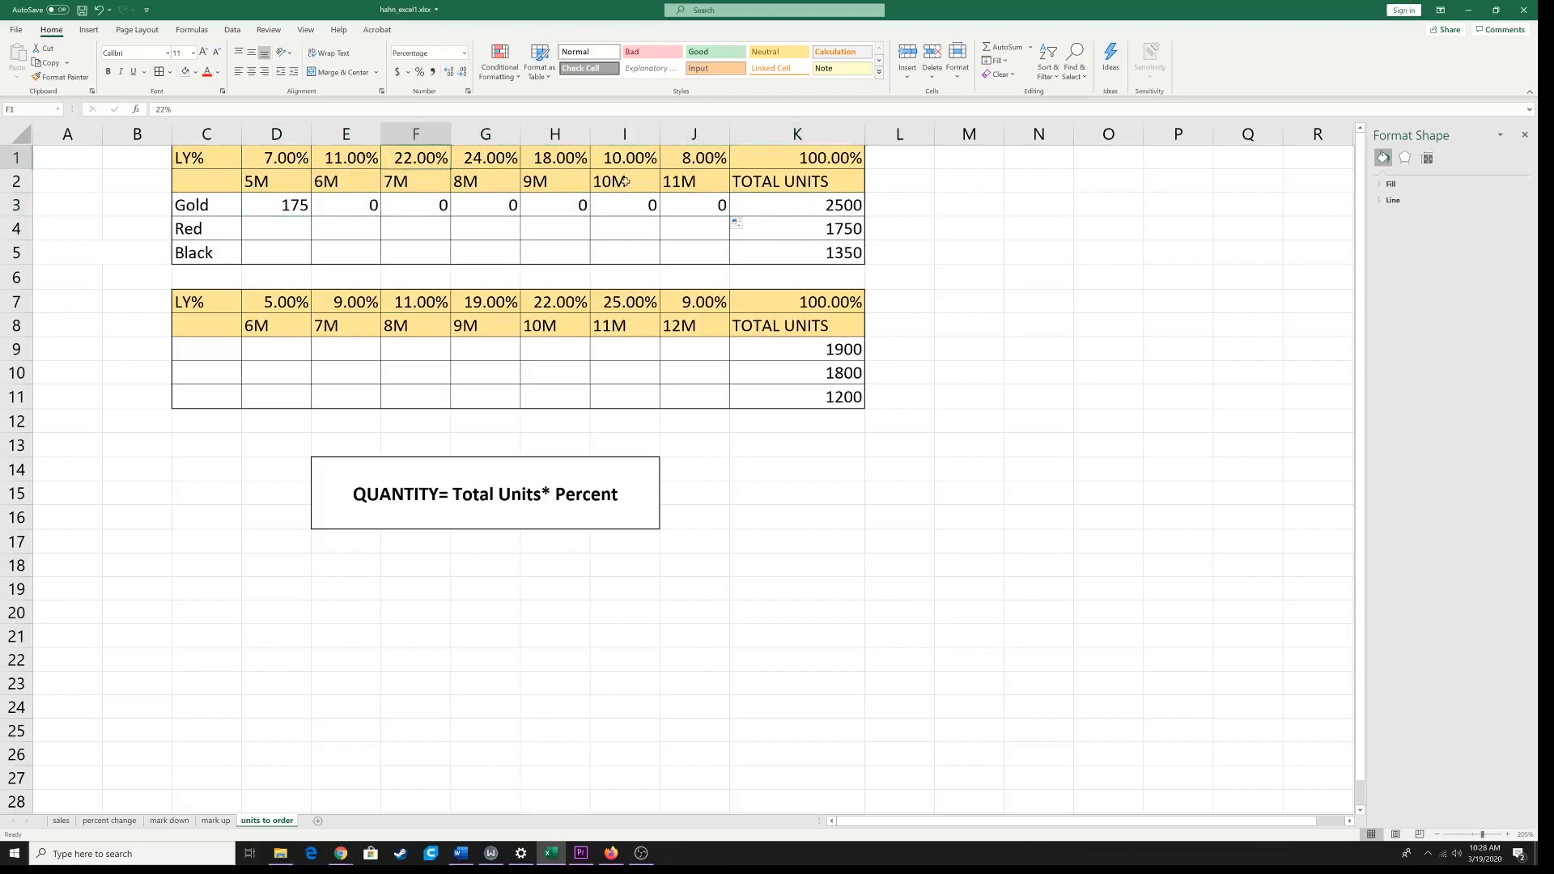
pyautogui.click(968, 209)
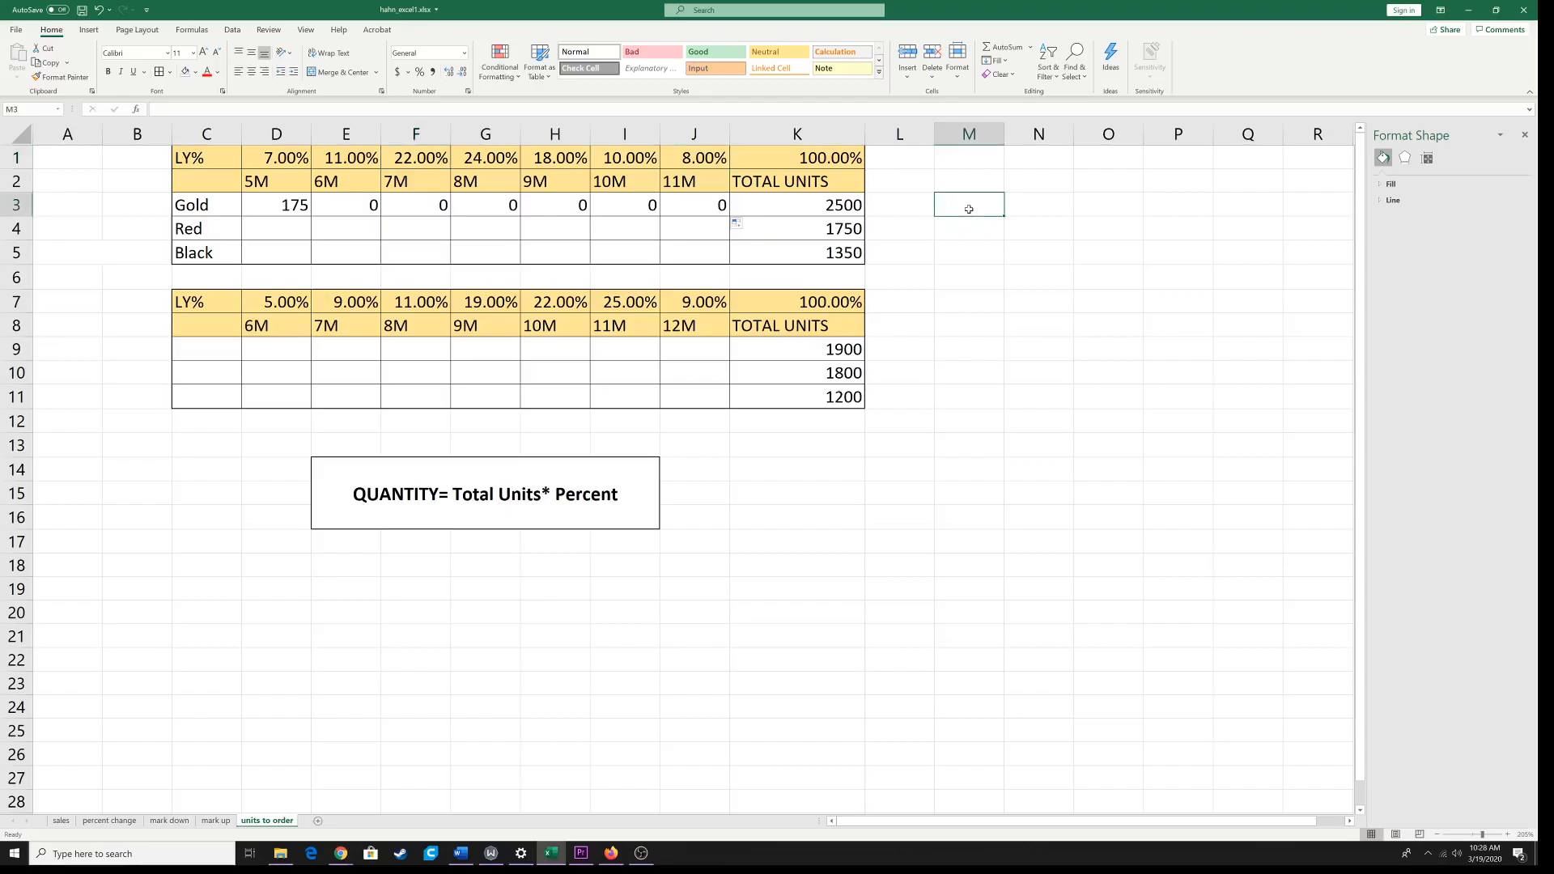
pyautogui.click(832, 205)
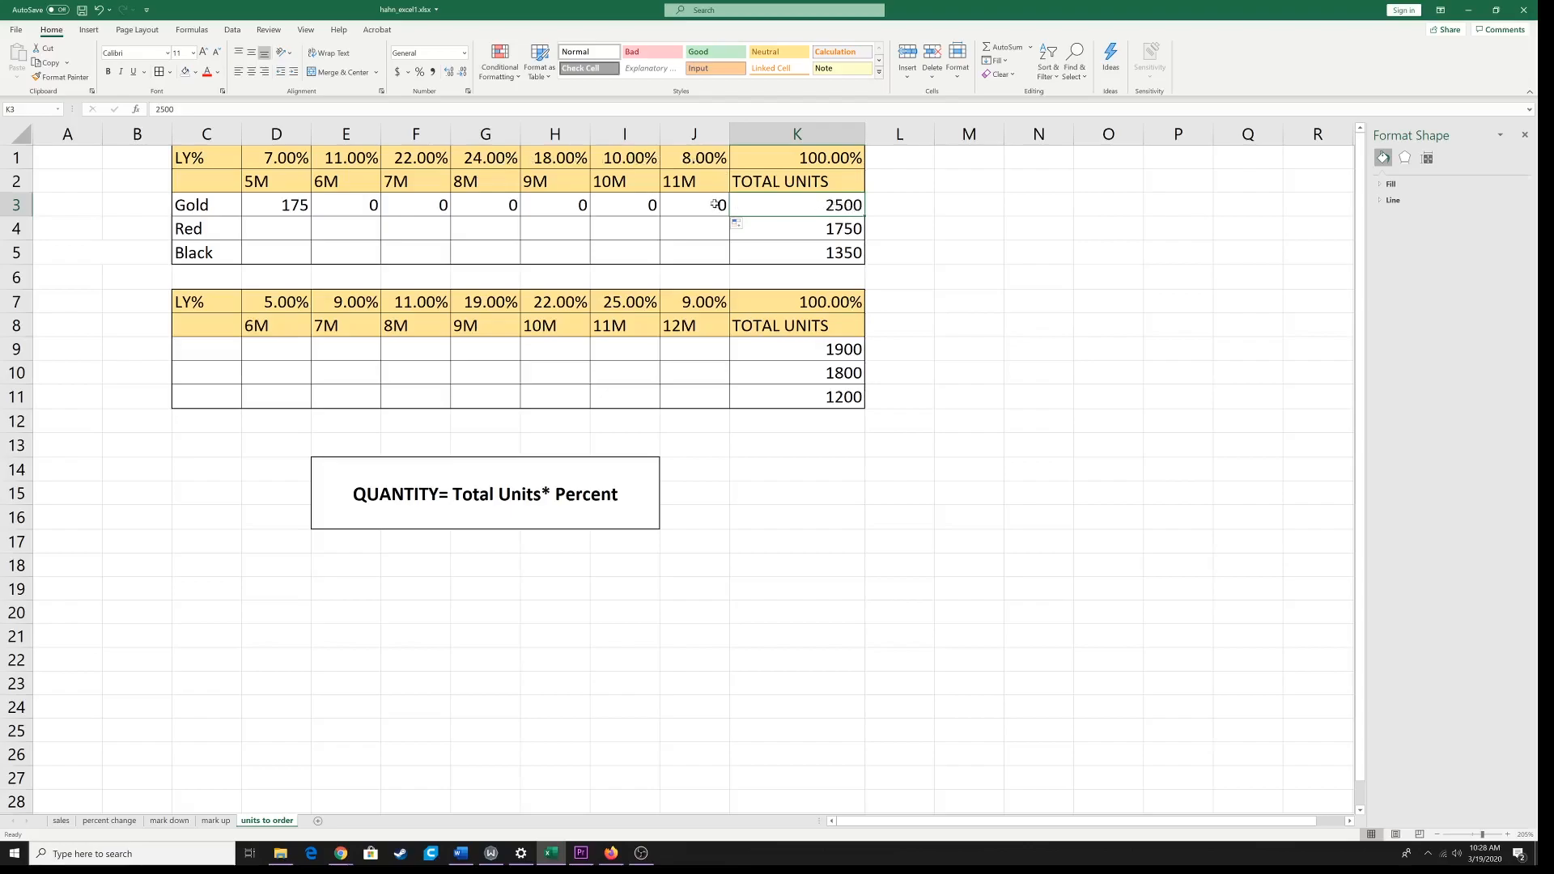
# Step: Lock the total units column in D3's formula by changing it to =$K3*D1
pyautogui.click(293, 207)
pyautogui.write('=K3*D1')
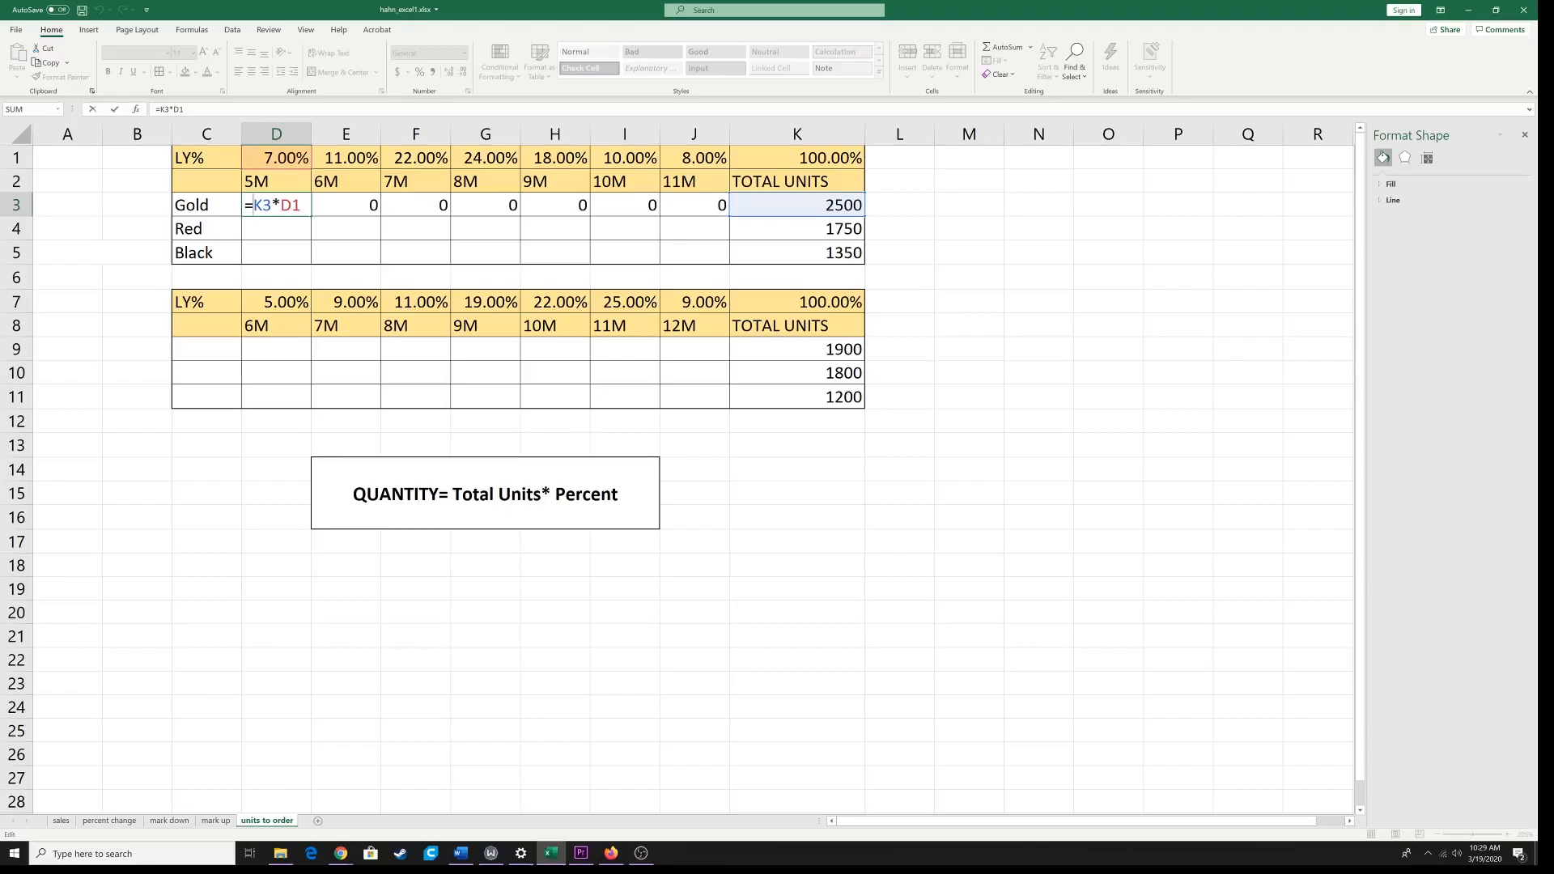
pyautogui.write('$')
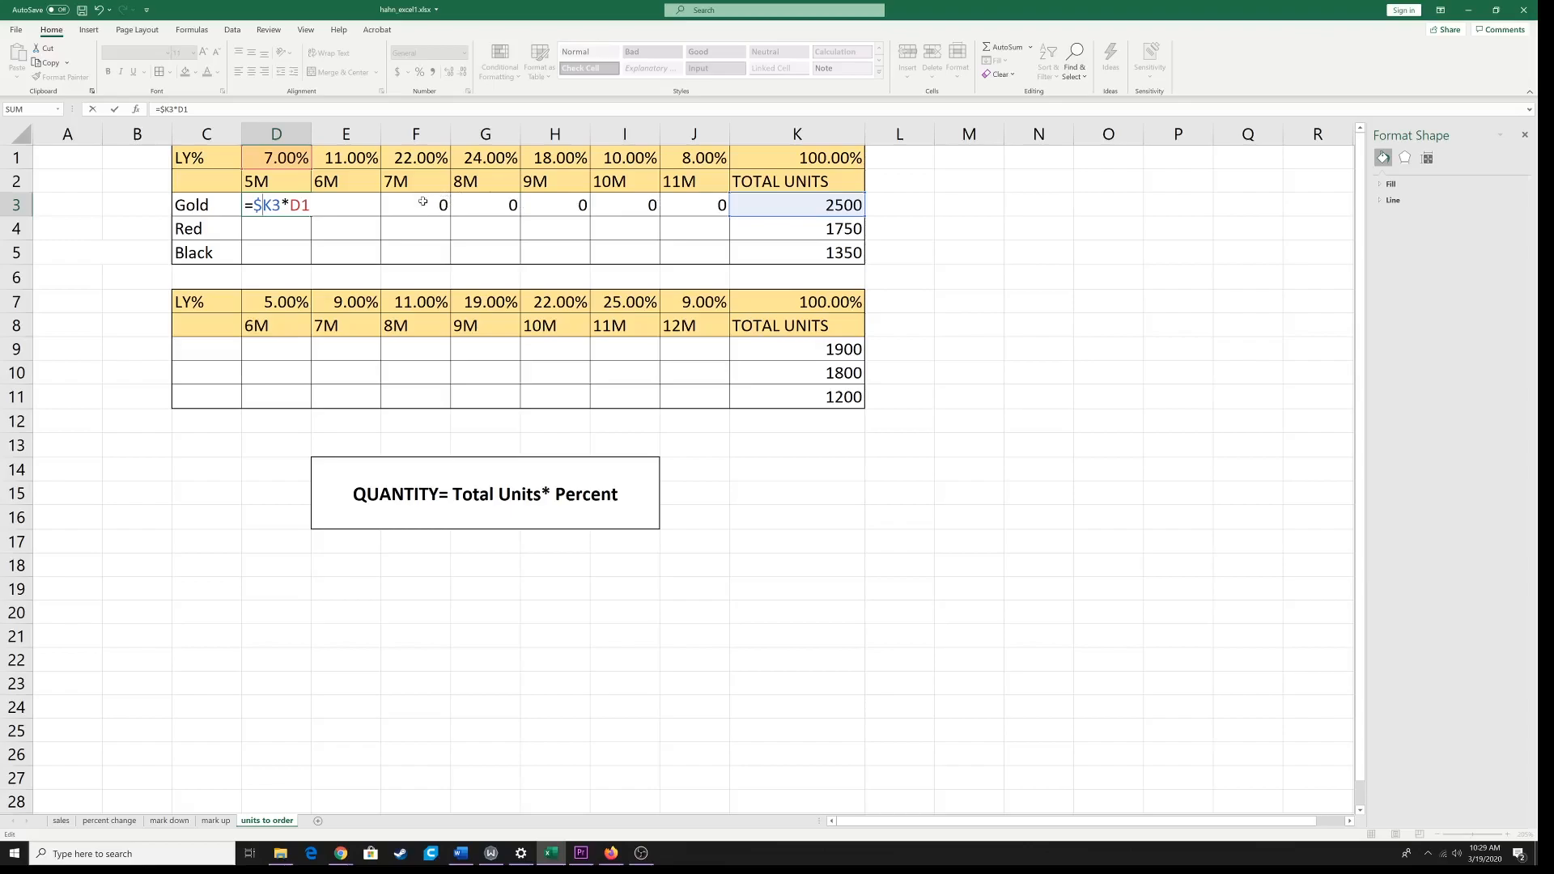
# Step: Confirm =$K3*D1 in Gold 5M cell D3 and fill it across the Gold row to J3
pyautogui.press('Return')
pyautogui.click(306, 213)
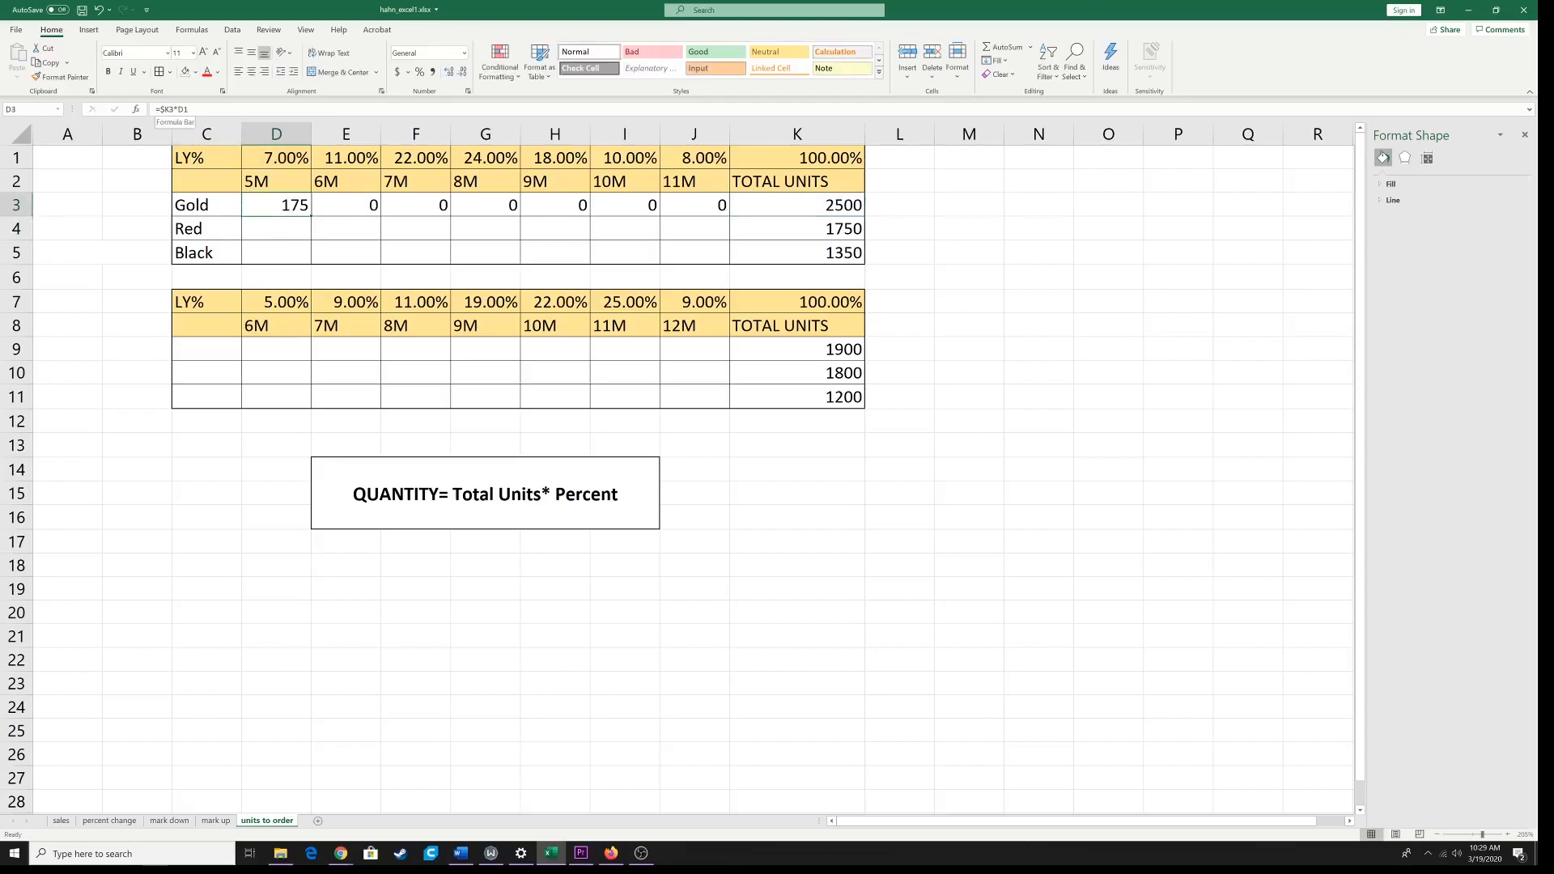
pyautogui.click(161, 109)
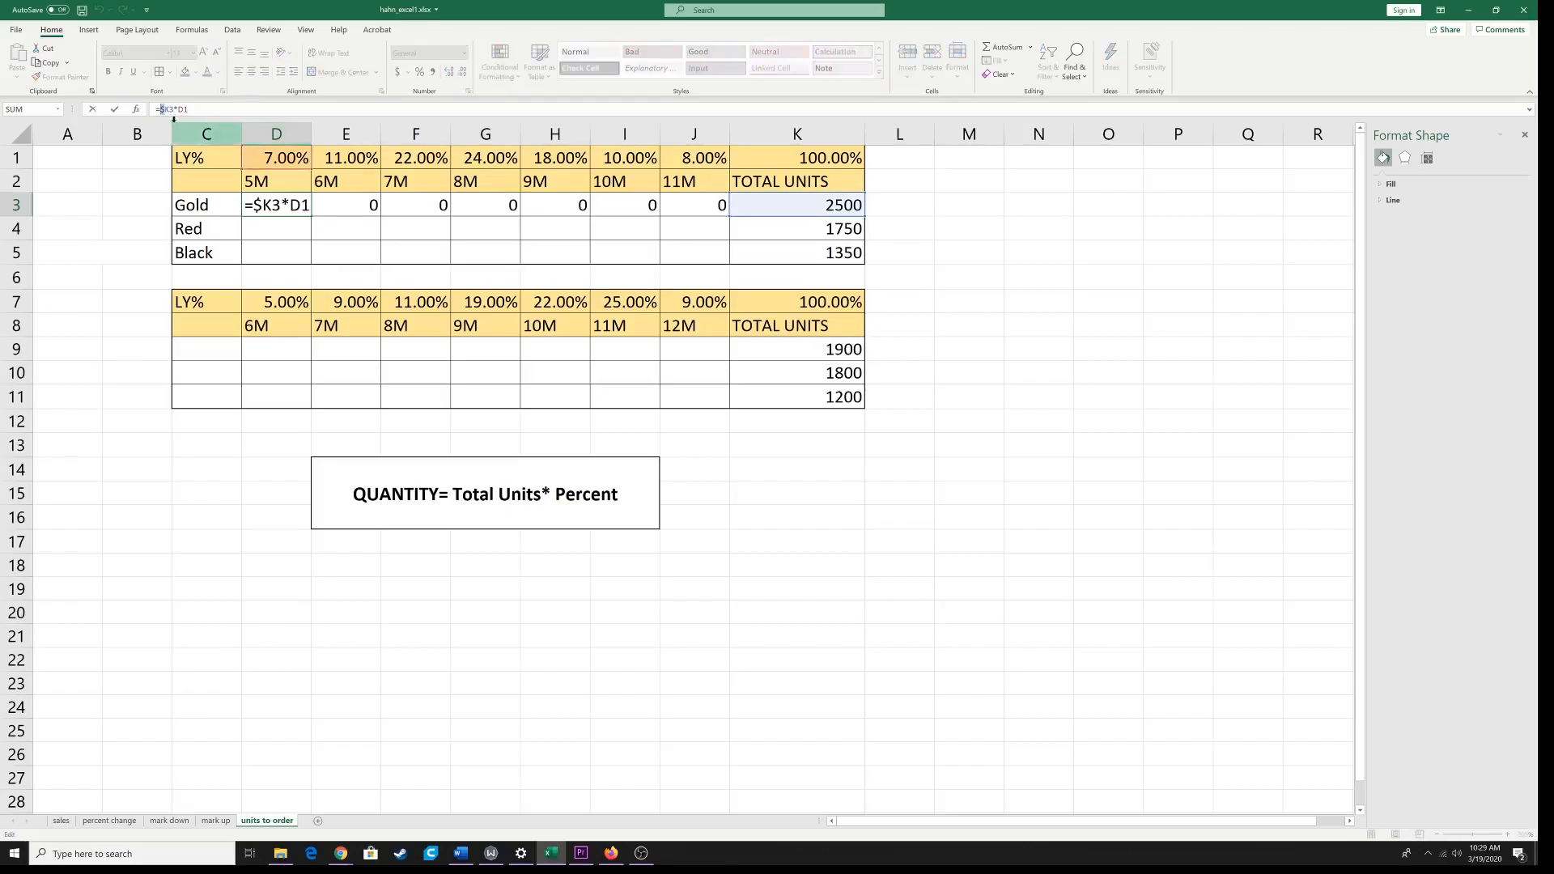
pyautogui.click(281, 205)
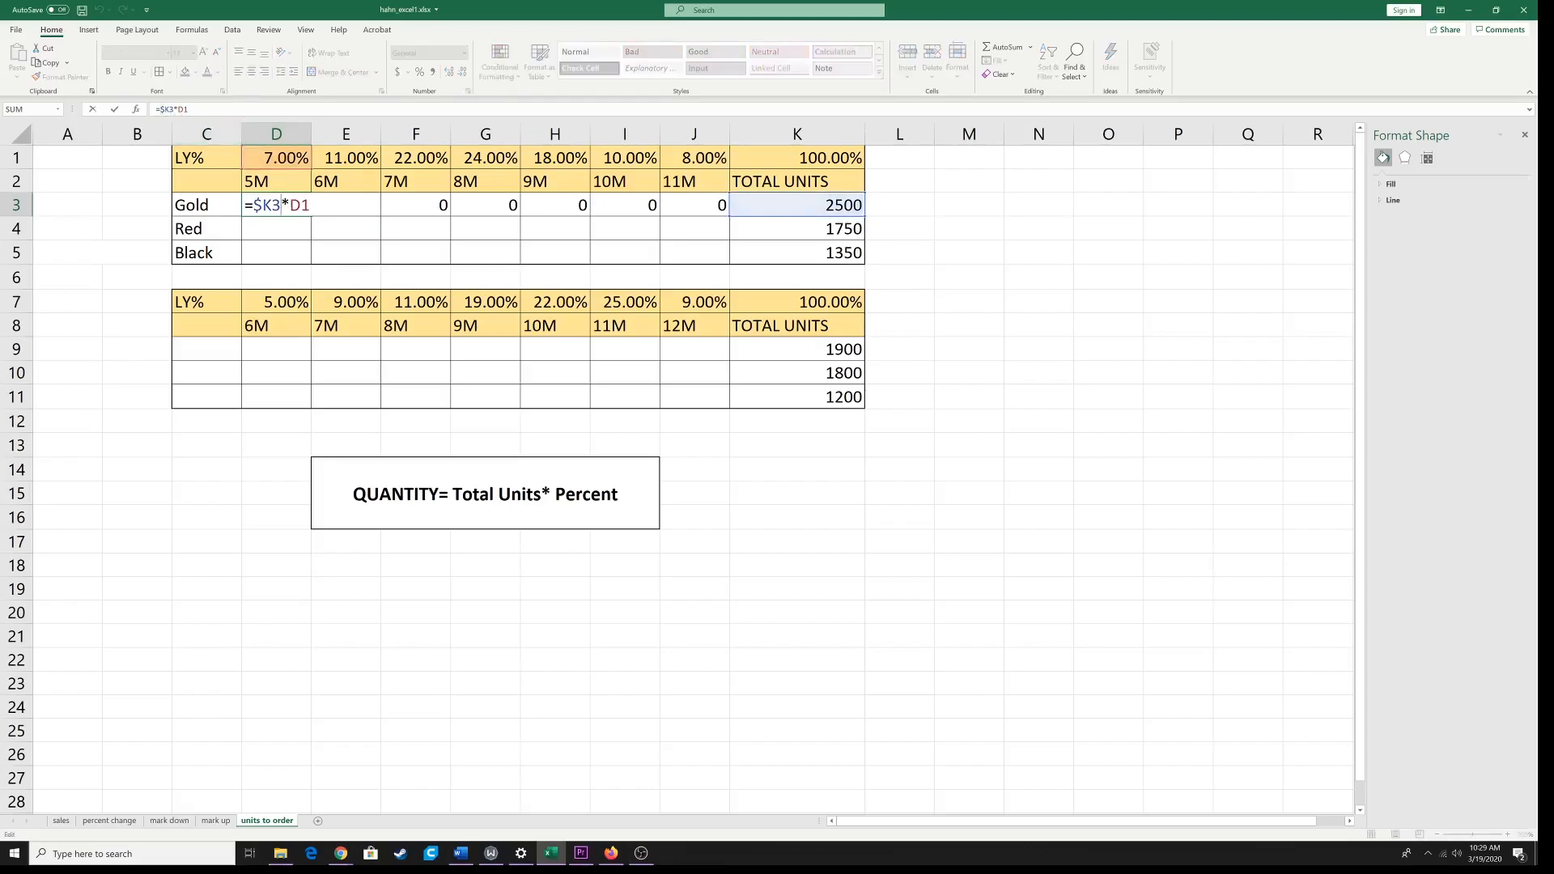
pyautogui.press('Return')
pyautogui.click(248, 202)
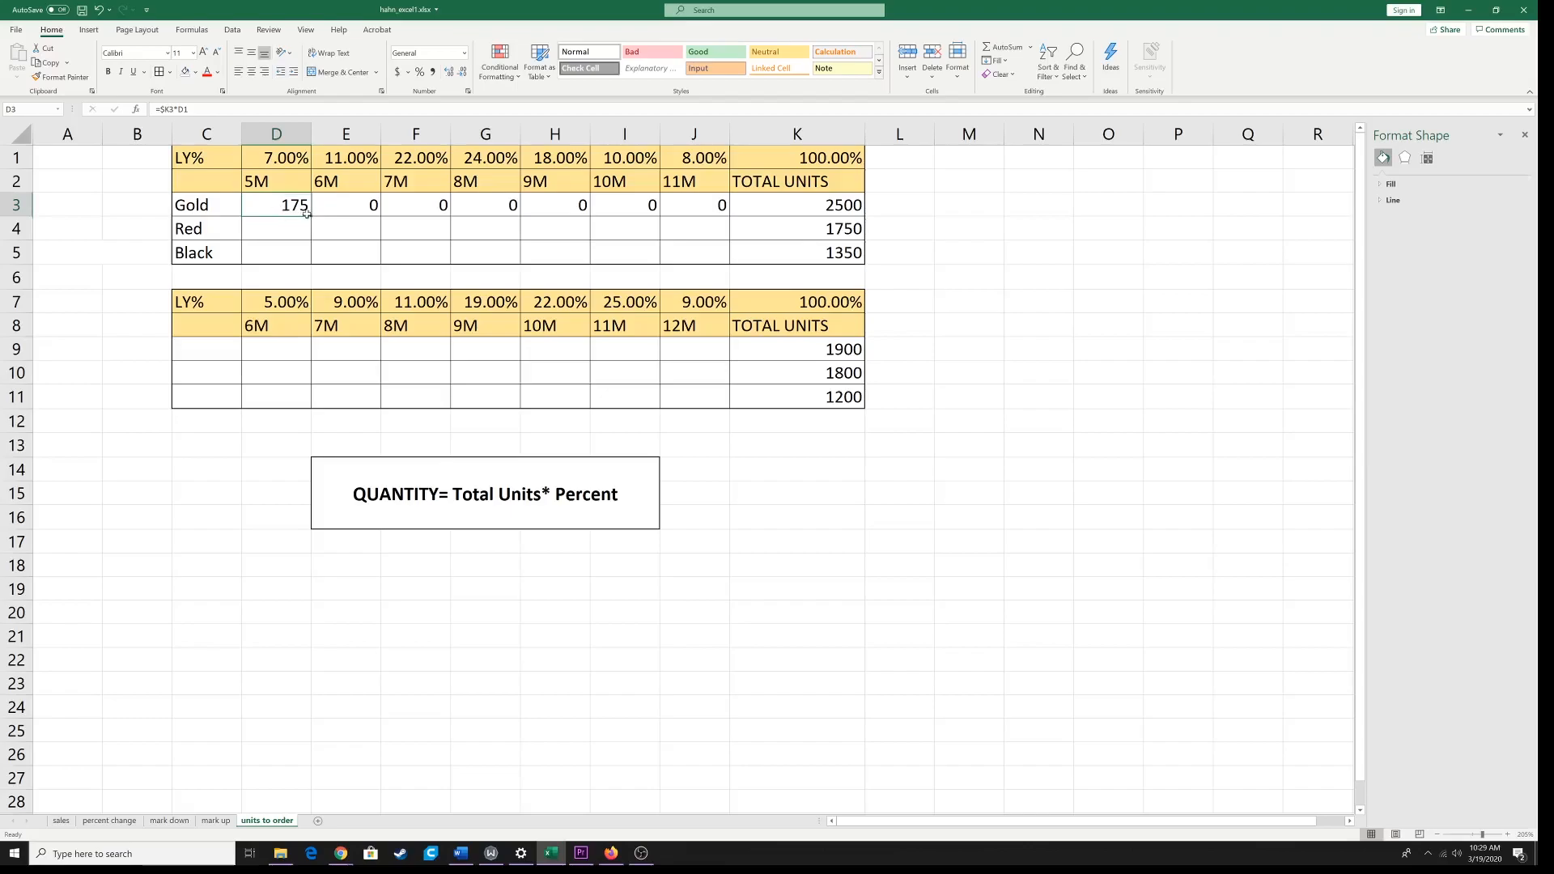
pyautogui.moveTo(309, 215); pyautogui.dragTo(689, 215)
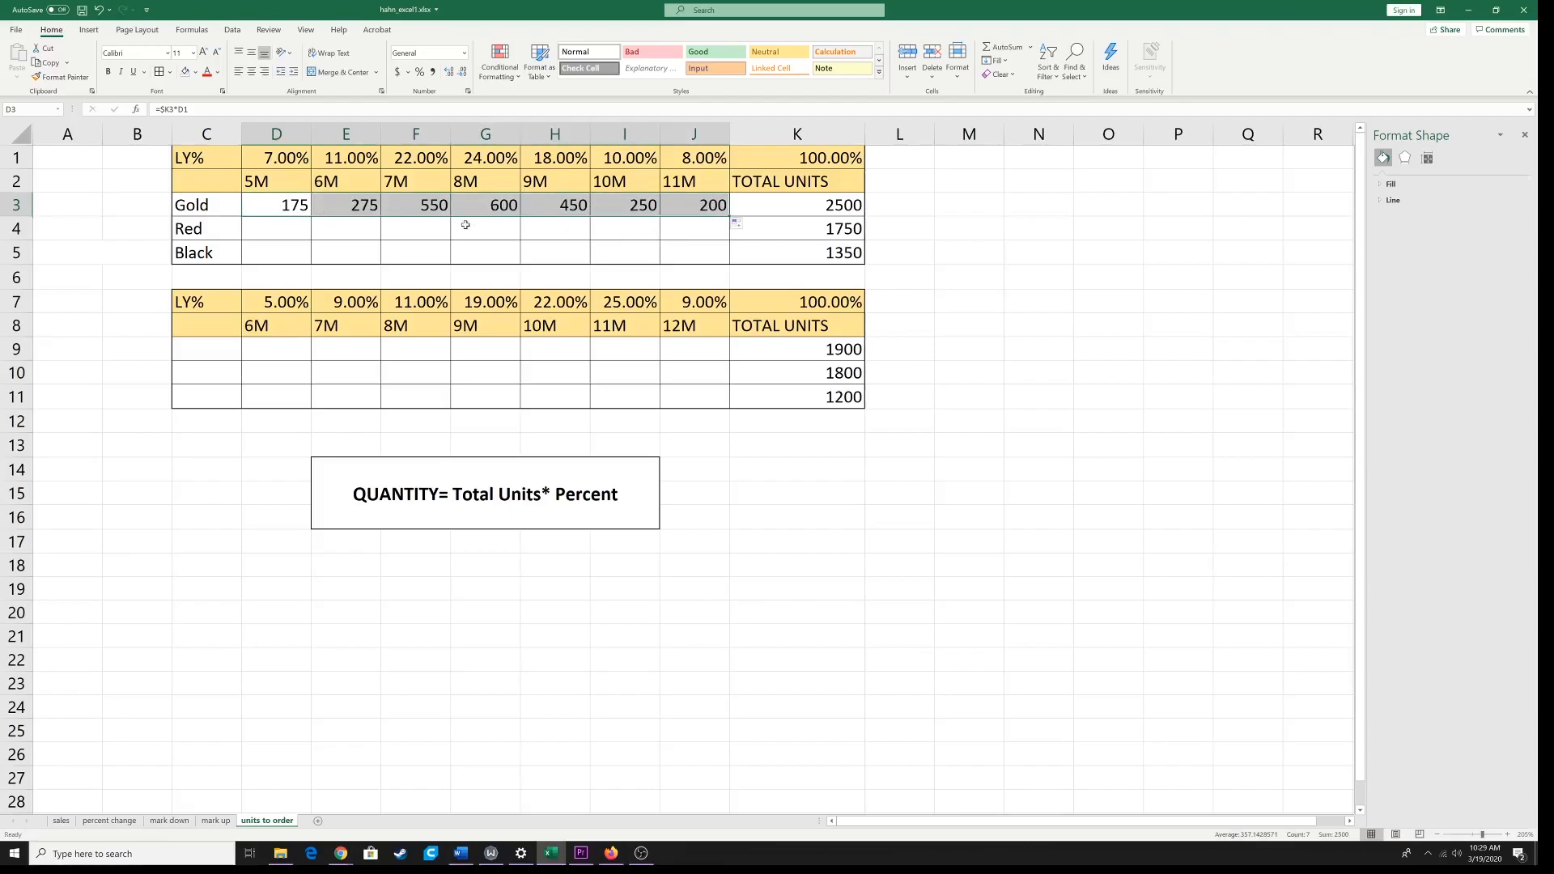
# Step: Enter =$K4*D1 in the Red 5M cell D4 and fill it across the row to J4
pyautogui.click(290, 232)
pyautogui.write('=')
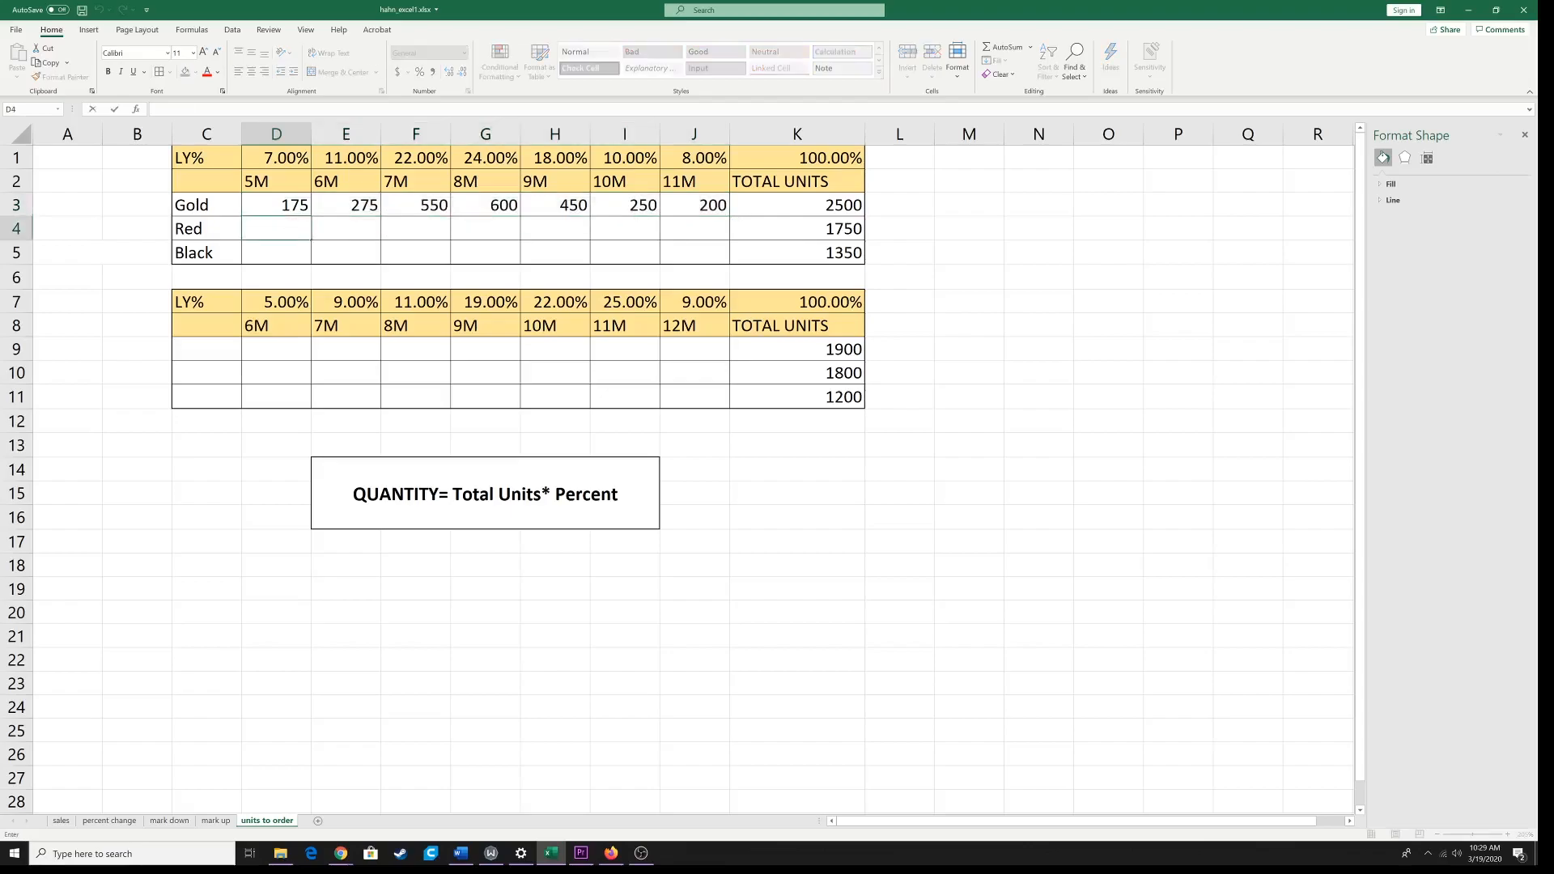
pyautogui.write('=')
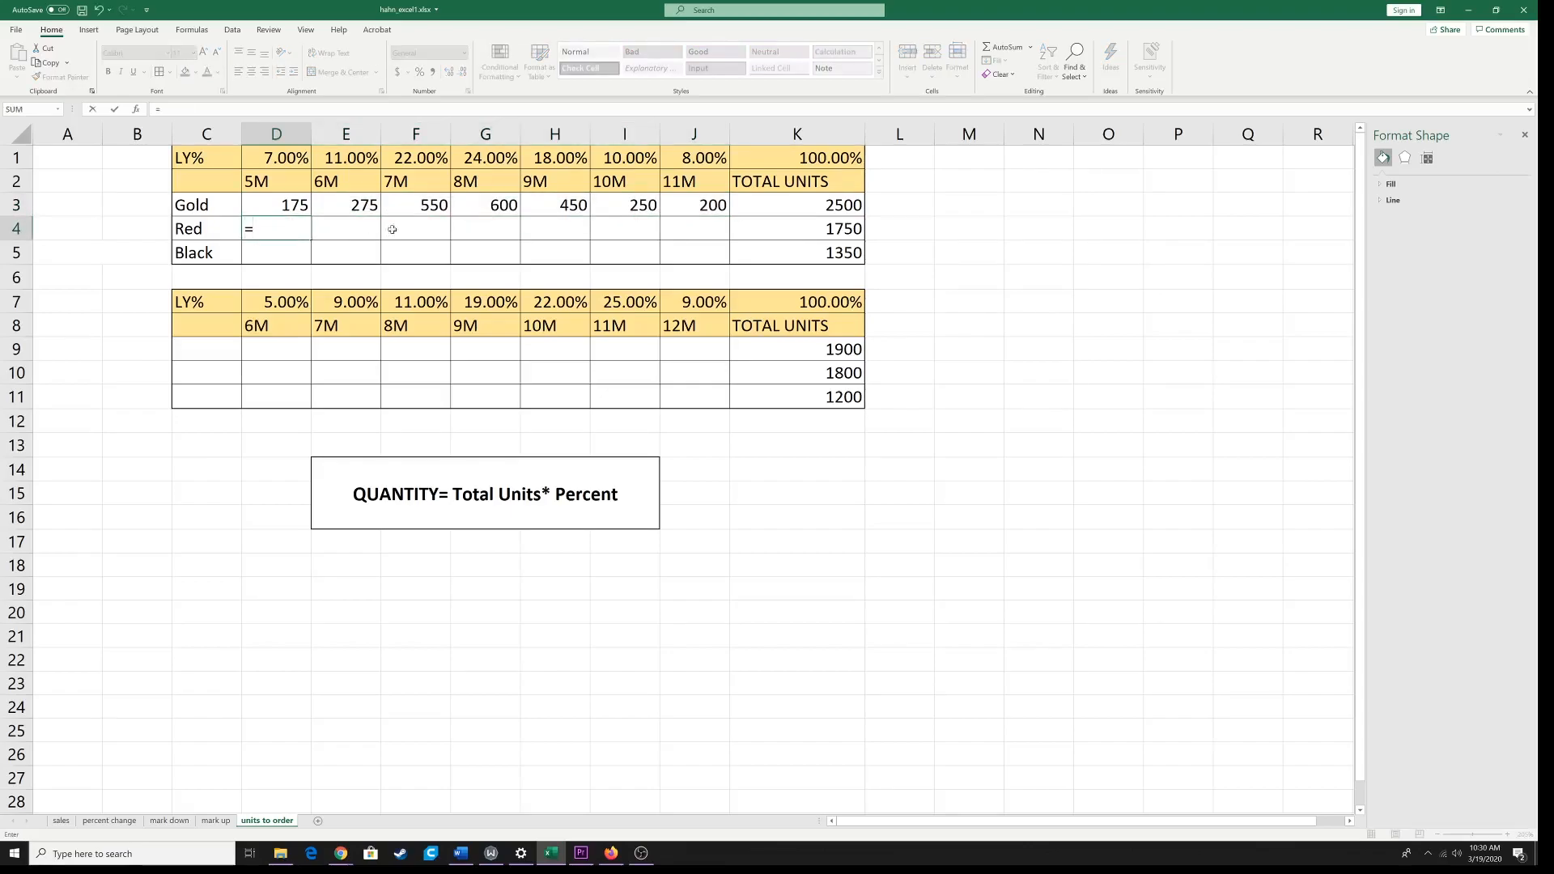
pyautogui.click(812, 237)
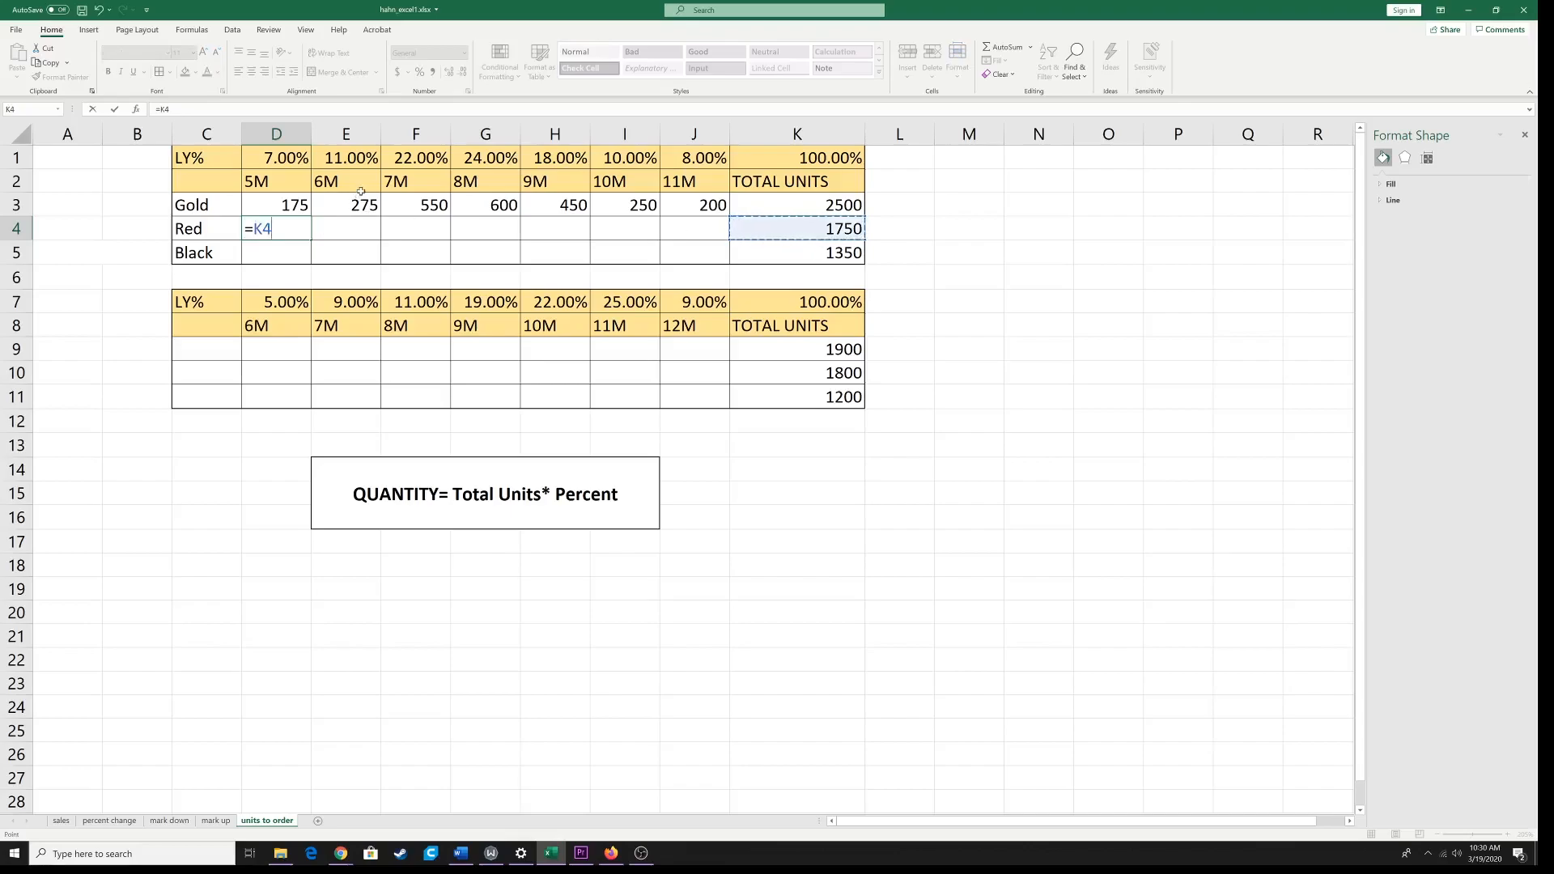
pyautogui.write('*')
pyautogui.click(290, 165)
pyautogui.press('F2')
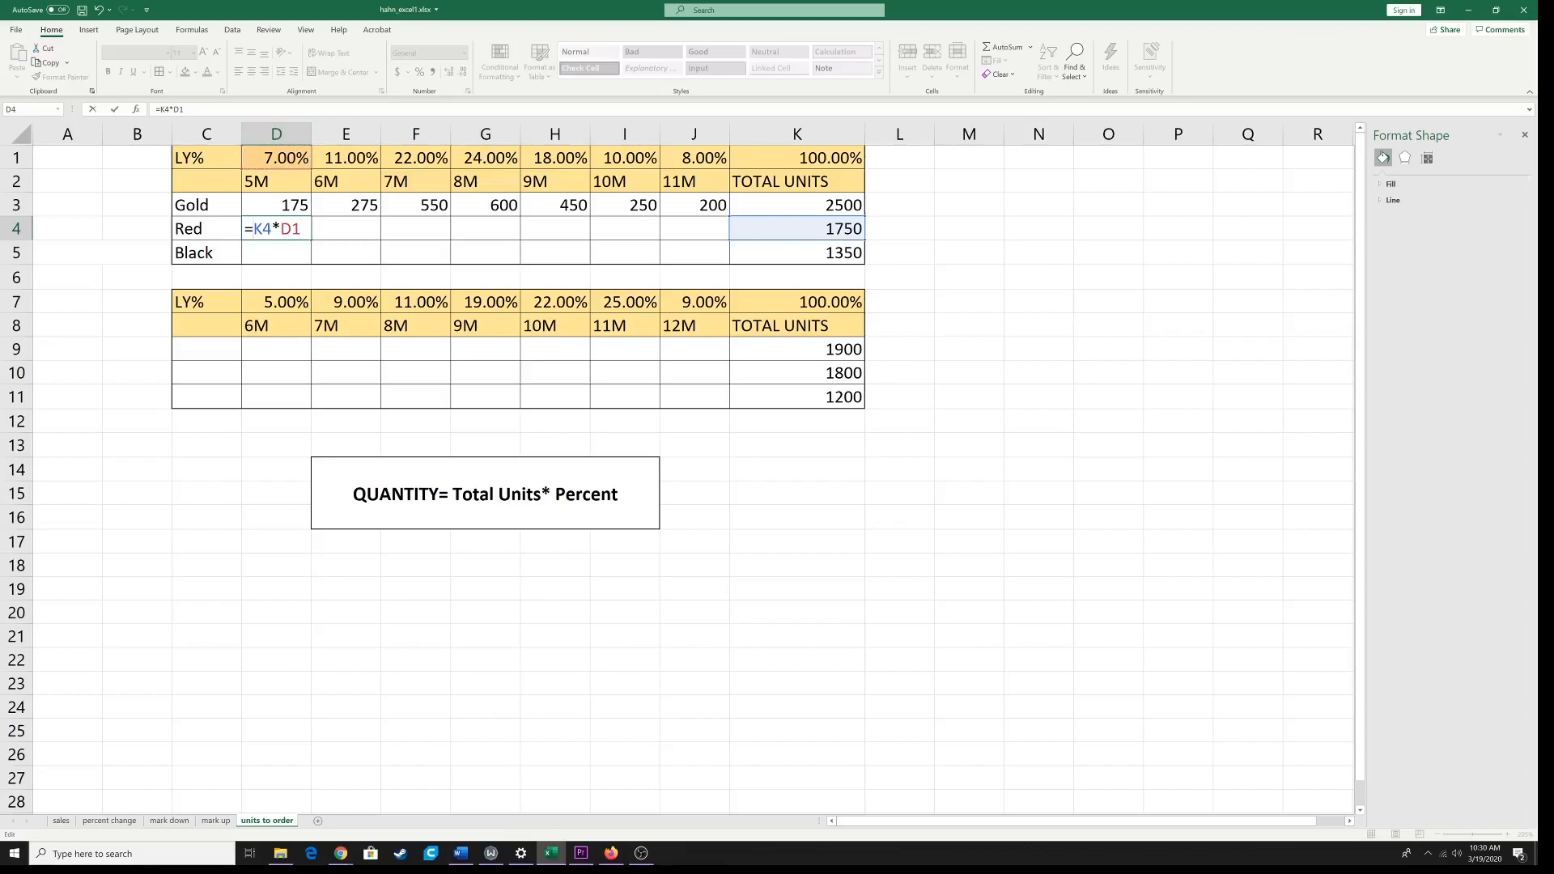
pyautogui.write('$')
pyautogui.press('Return')
pyautogui.click(300, 230)
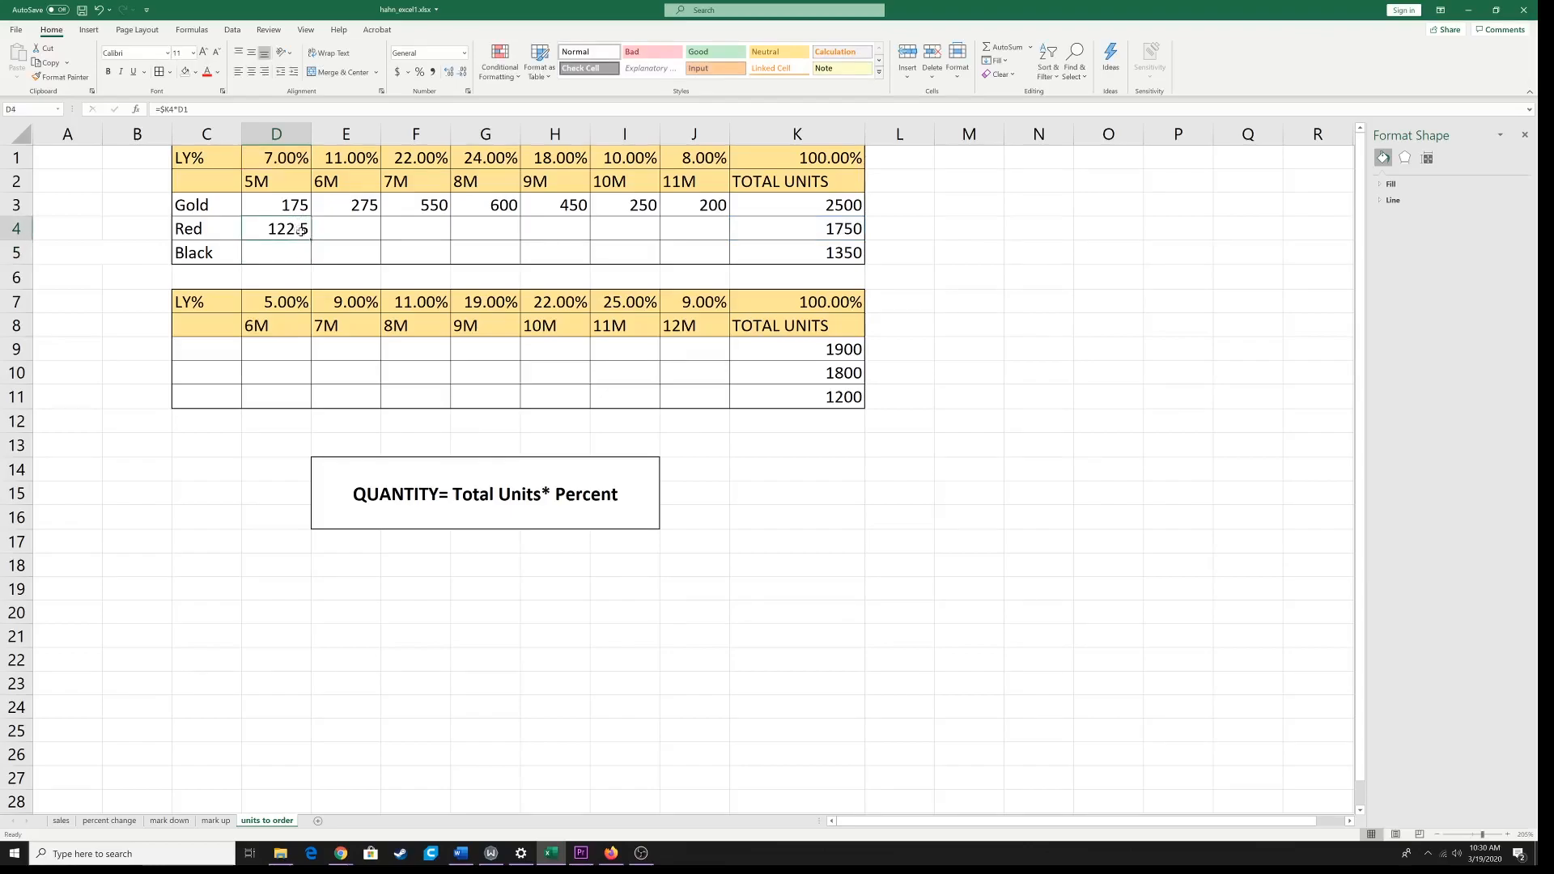
pyautogui.moveTo(311, 240); pyautogui.dragTo(713, 243)
# Step: Enter =$K5*D1 in the Black 5M cell D5 and fill it across the row to J5
pyautogui.click(278, 250)
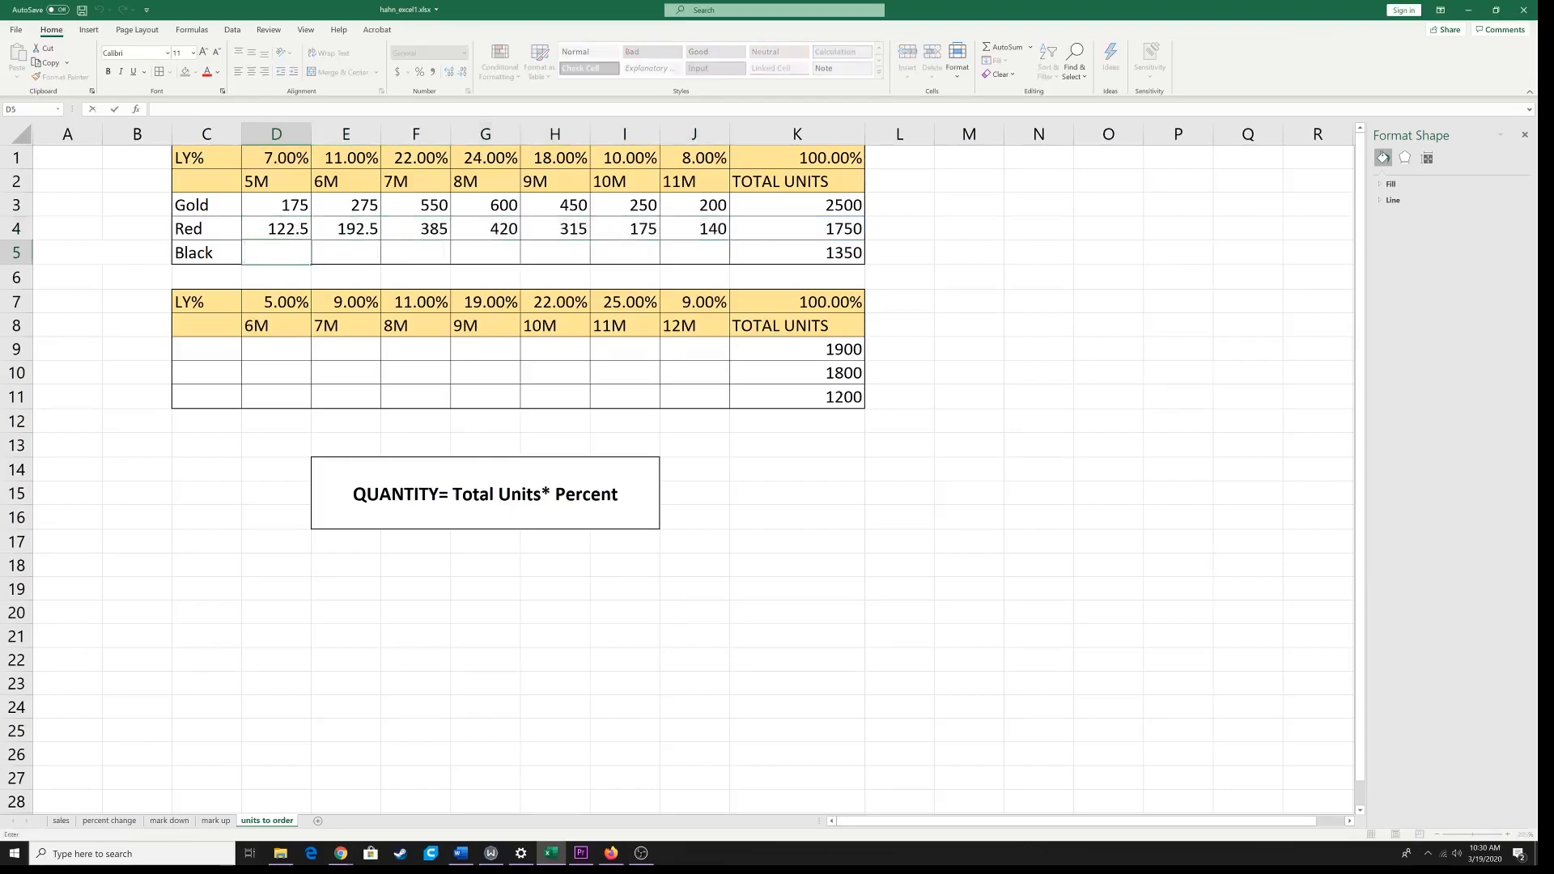
pyautogui.write('=')
pyautogui.click(771, 254)
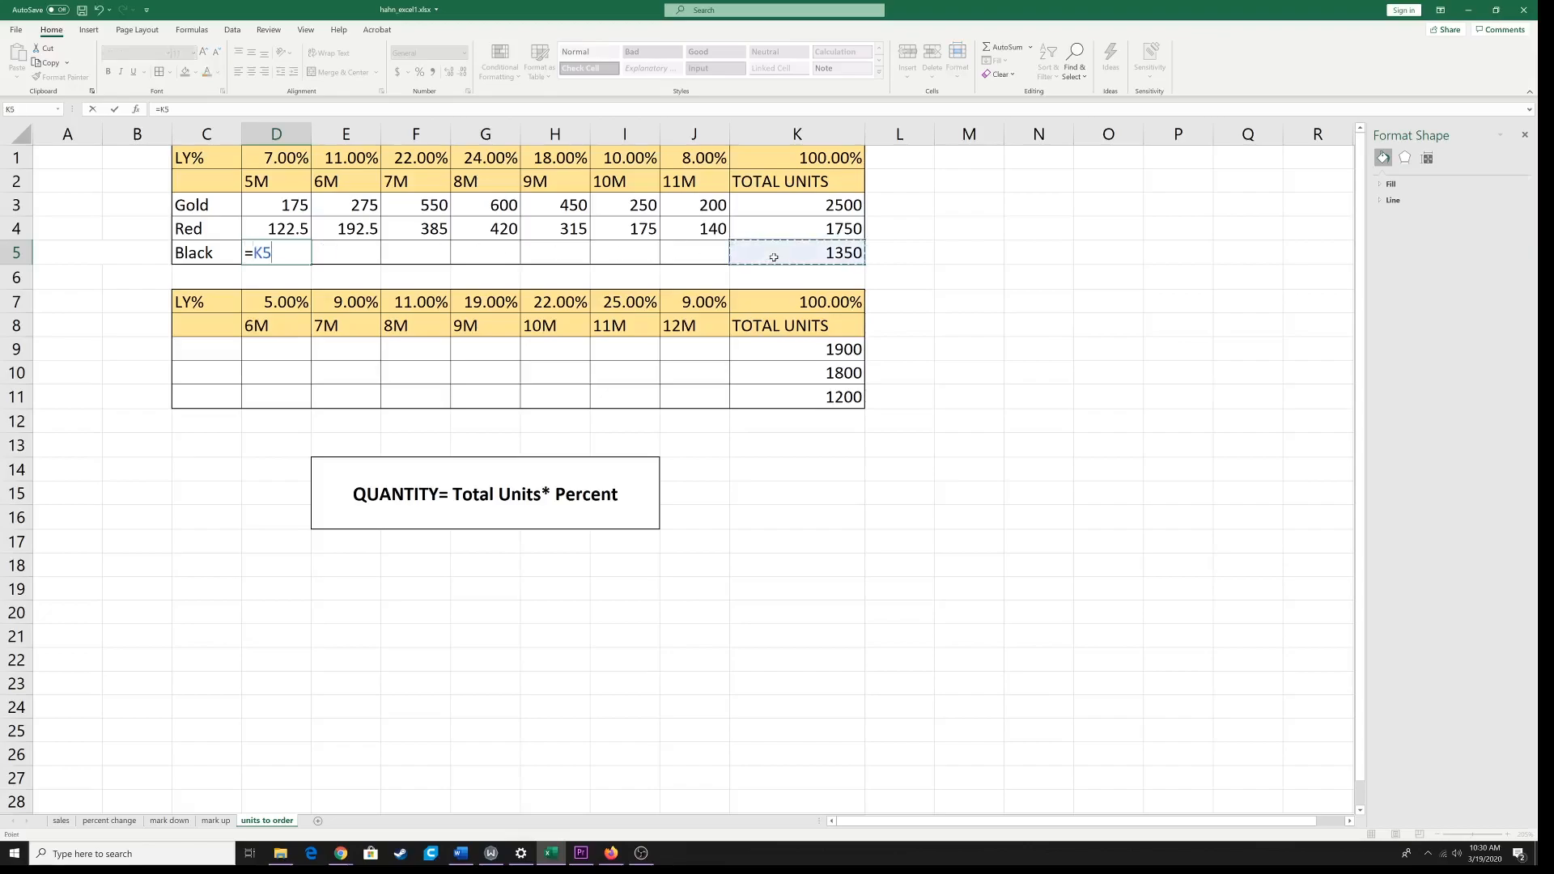
pyautogui.write('*')
pyautogui.click(289, 155)
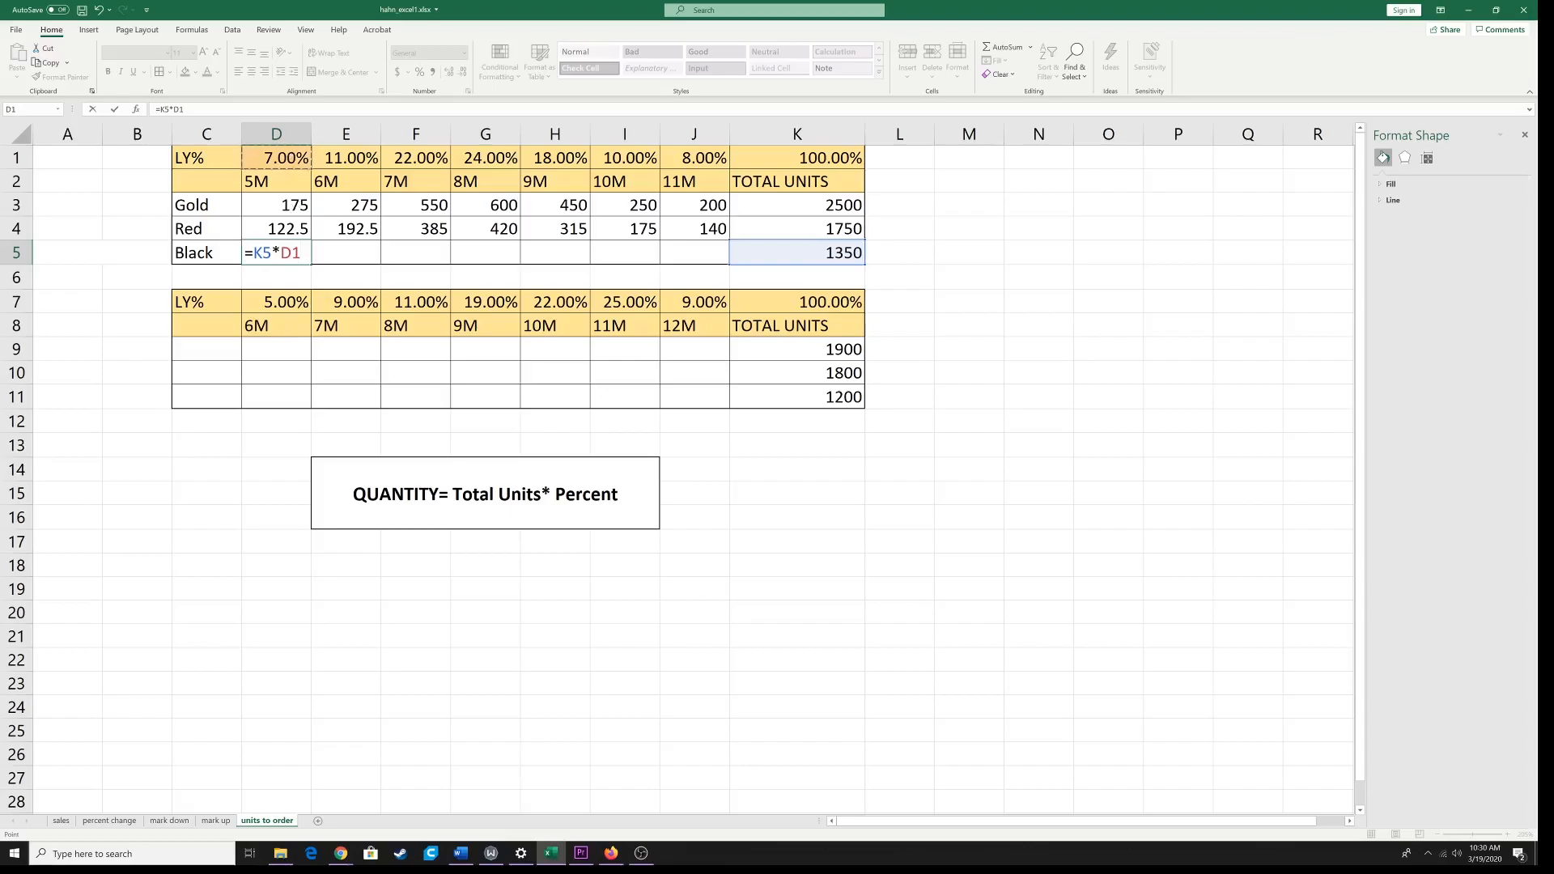
pyautogui.write('$')
pyautogui.hotkey('ctrl', 'Return')
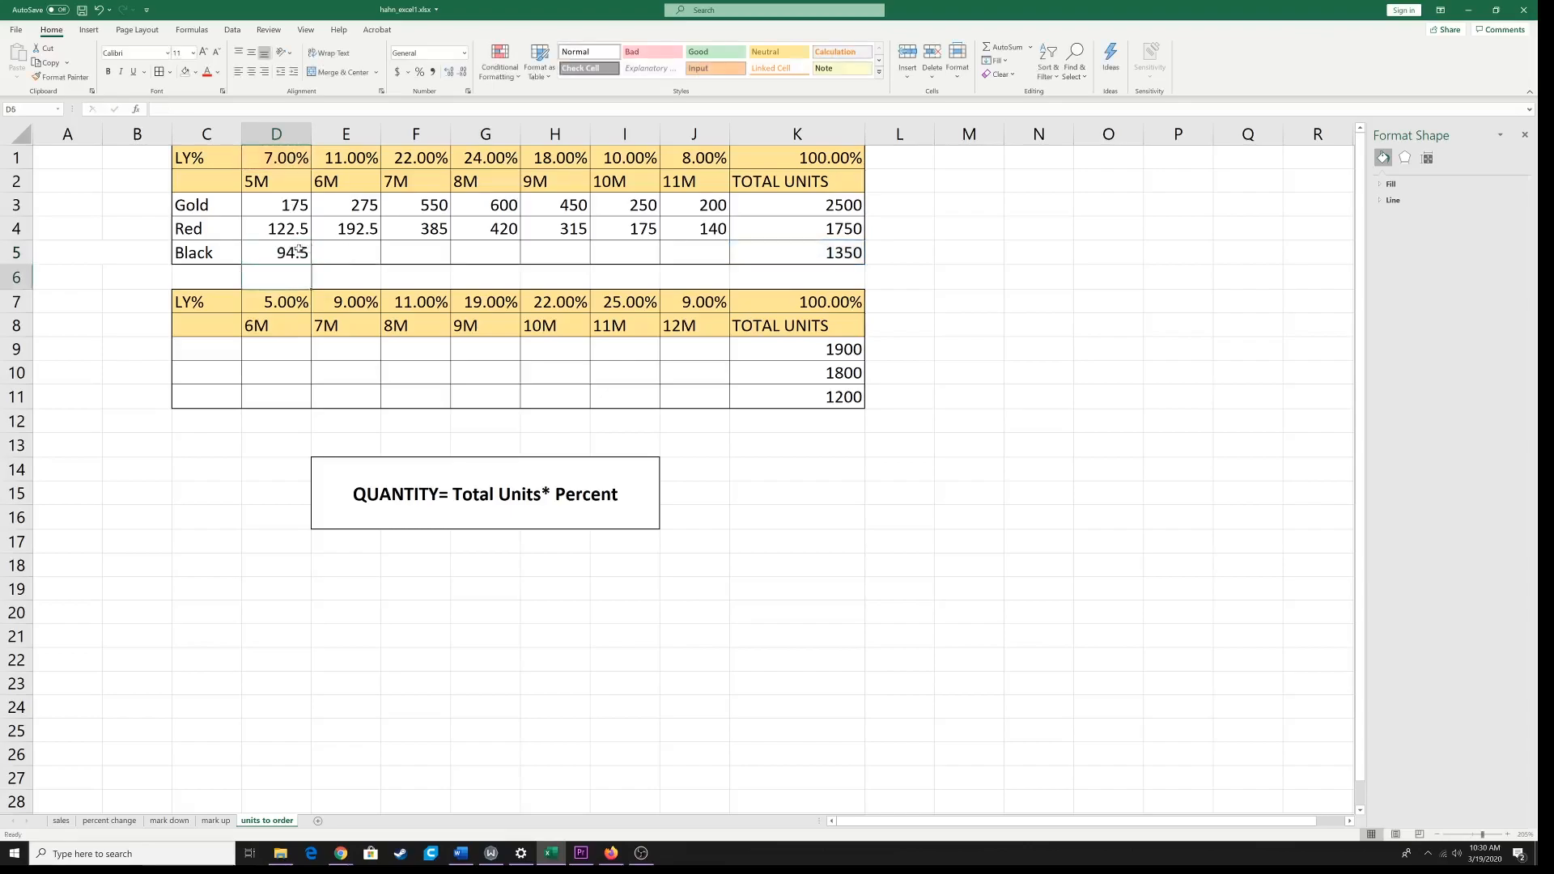
pyautogui.moveTo(310, 262); pyautogui.dragTo(726, 274)
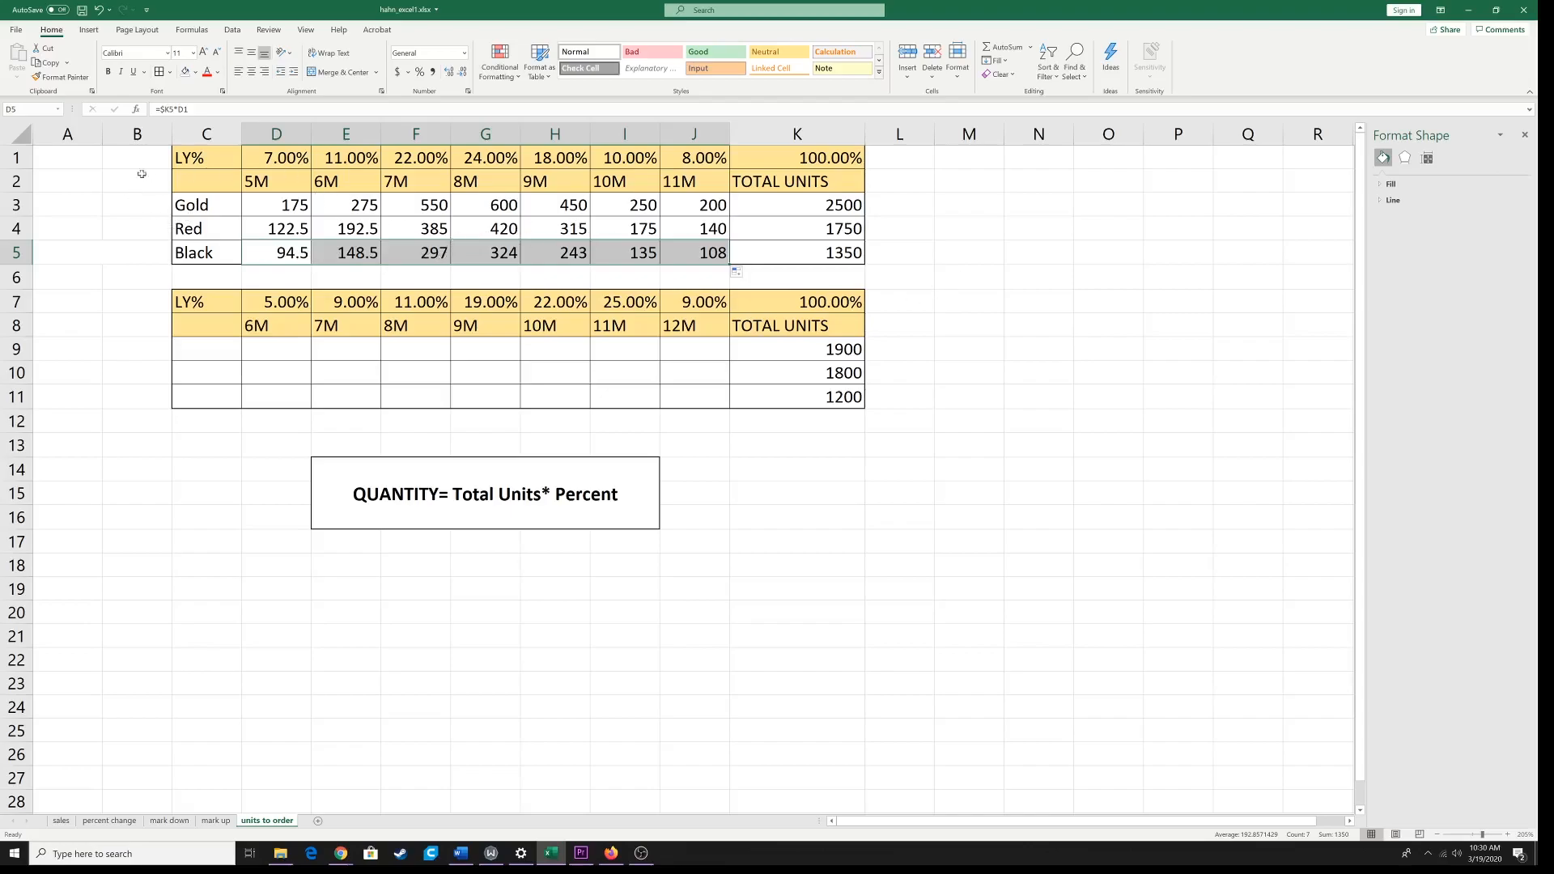
# Step: Switch to Chrome and find image results for louboutin in the empty new tab
pyautogui.moveTo(340, 863)
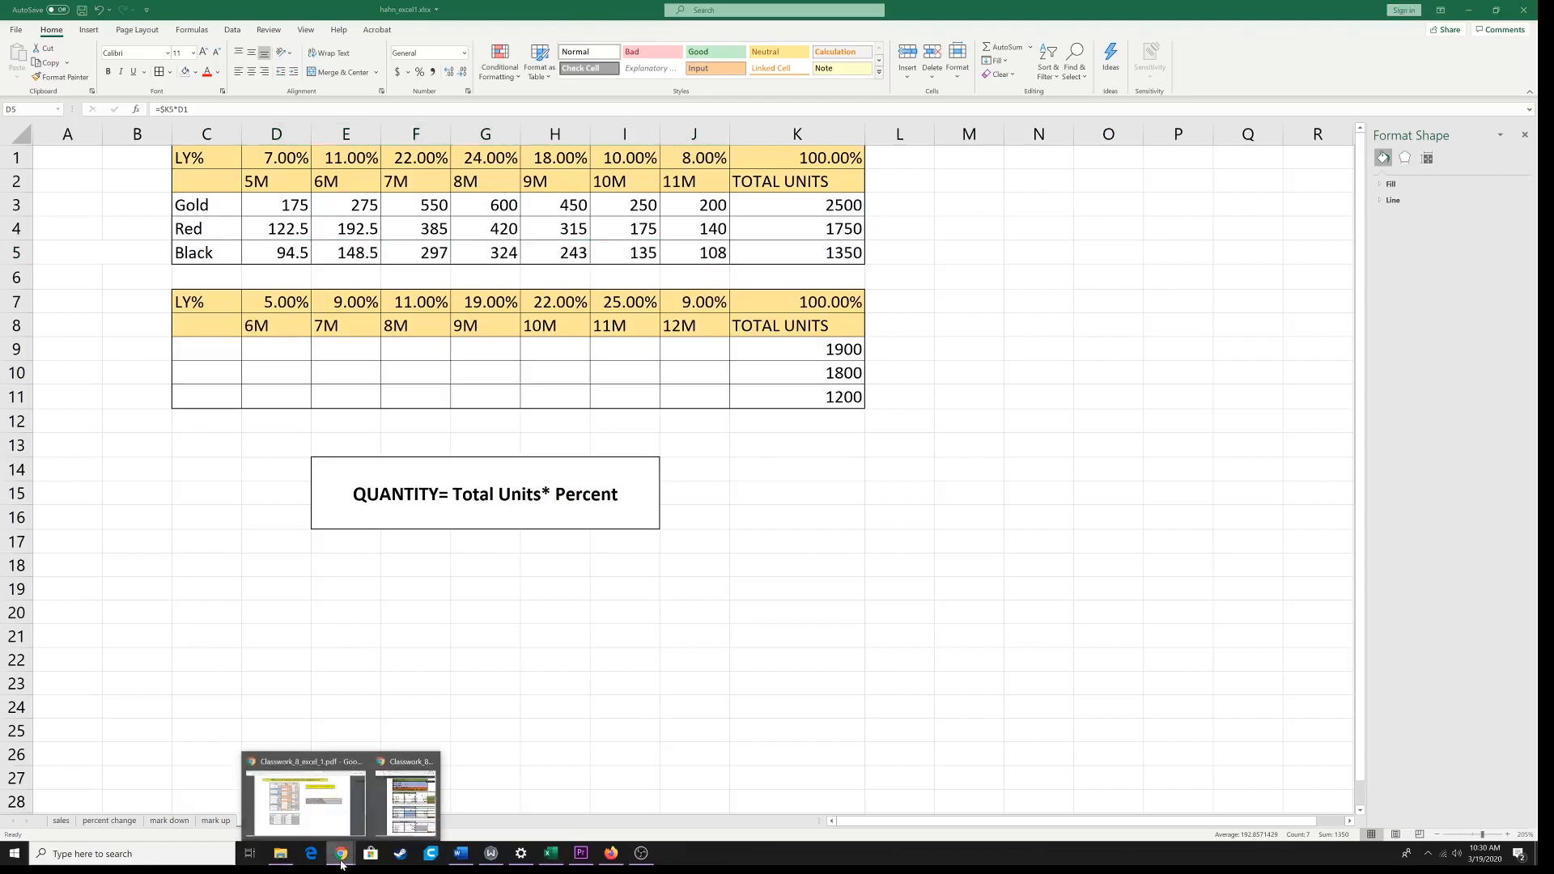
pyautogui.click(321, 814)
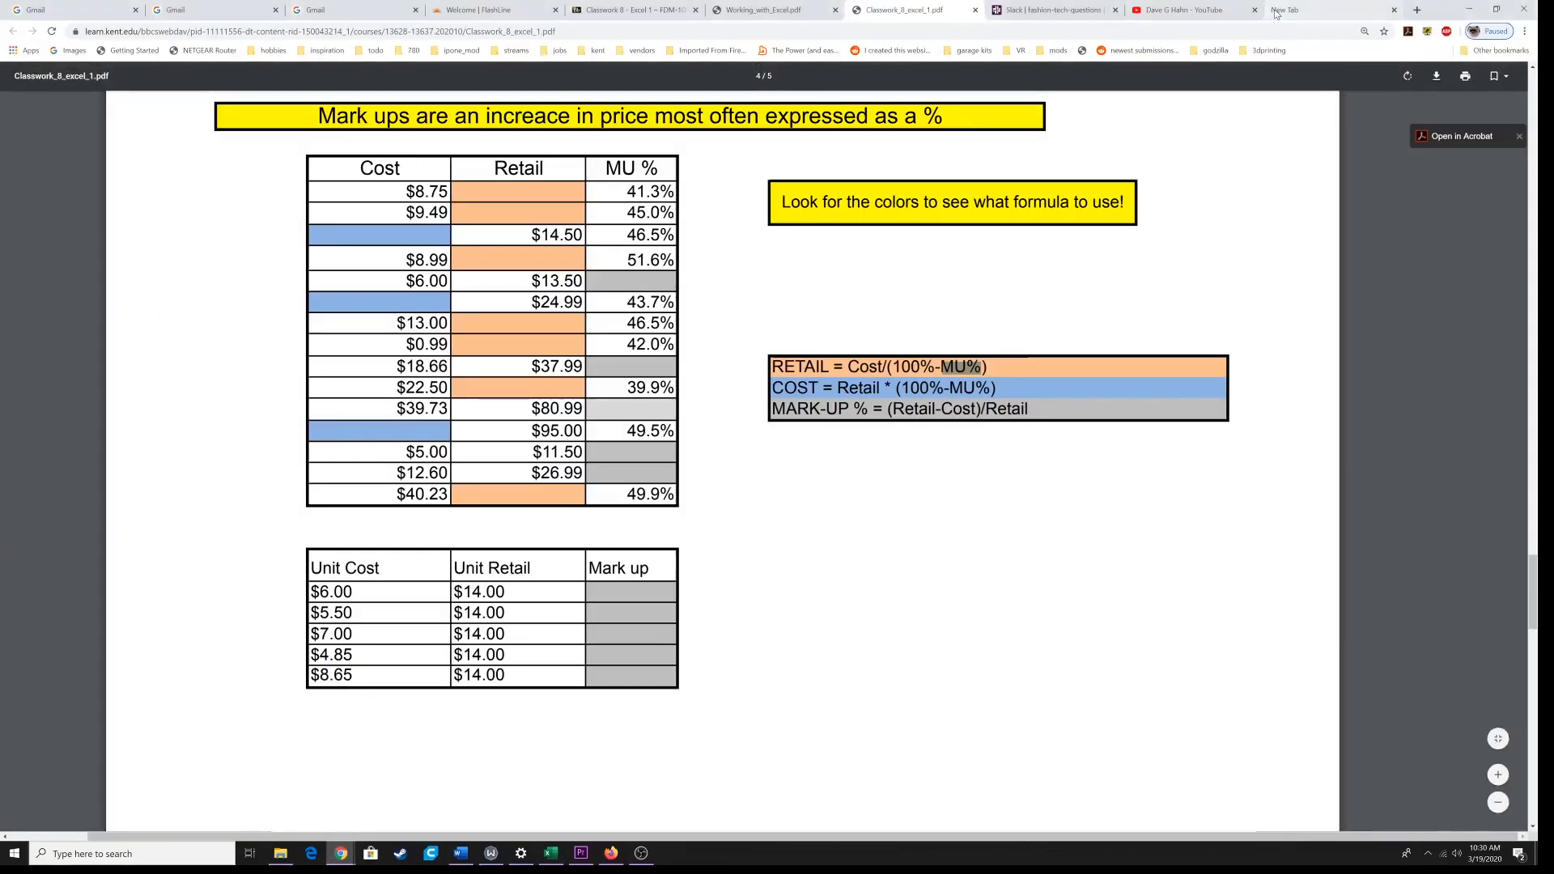
pyautogui.click(1303, 10)
pyautogui.click(701, 254)
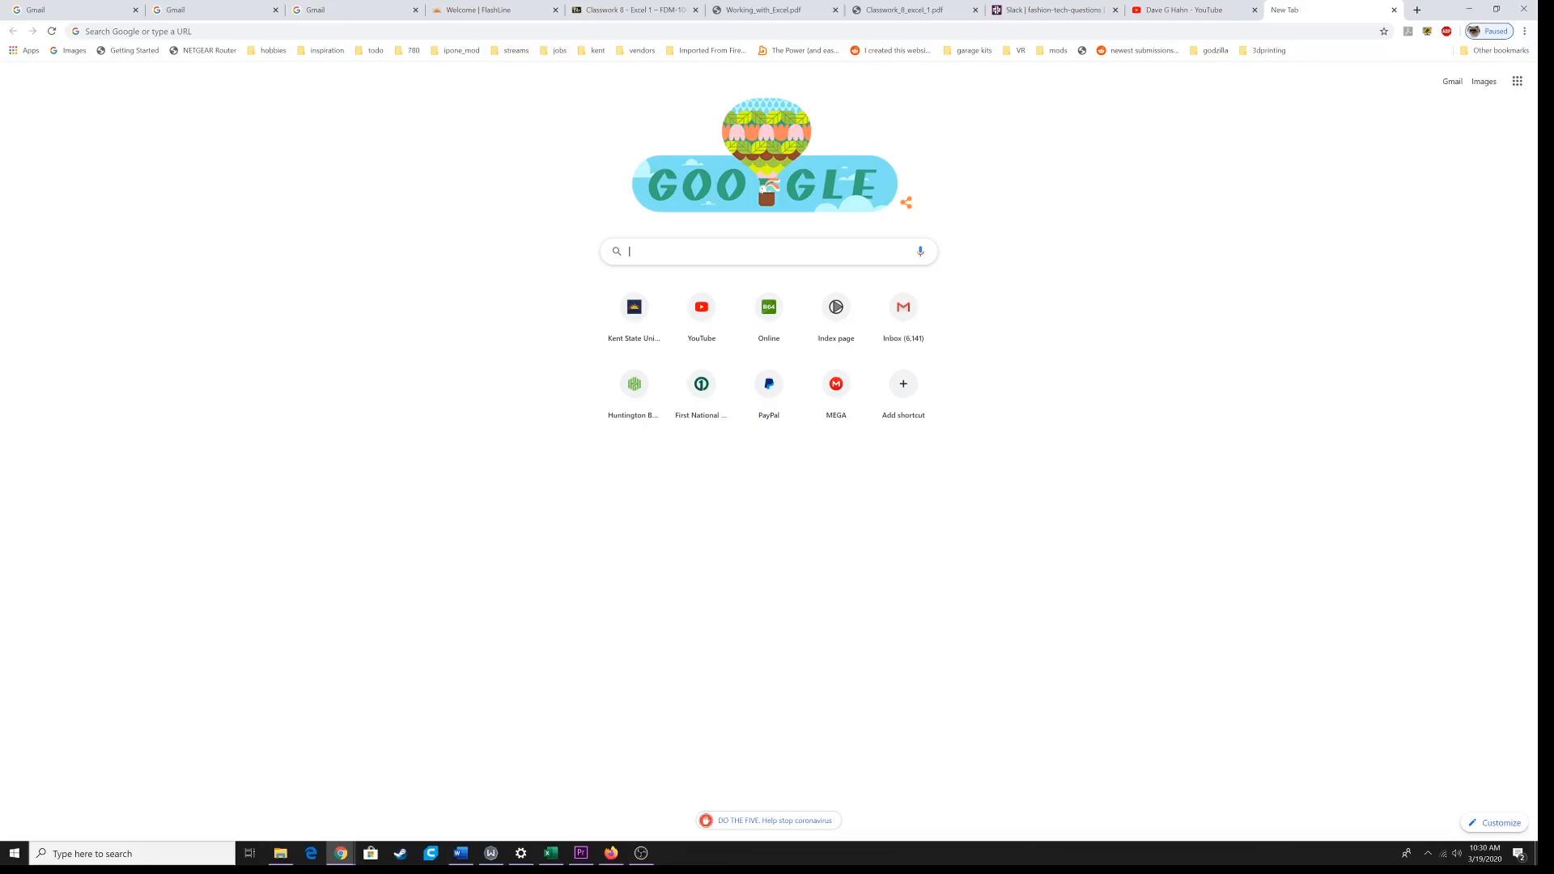
pyautogui.write('la')
pyautogui.write('bootin')
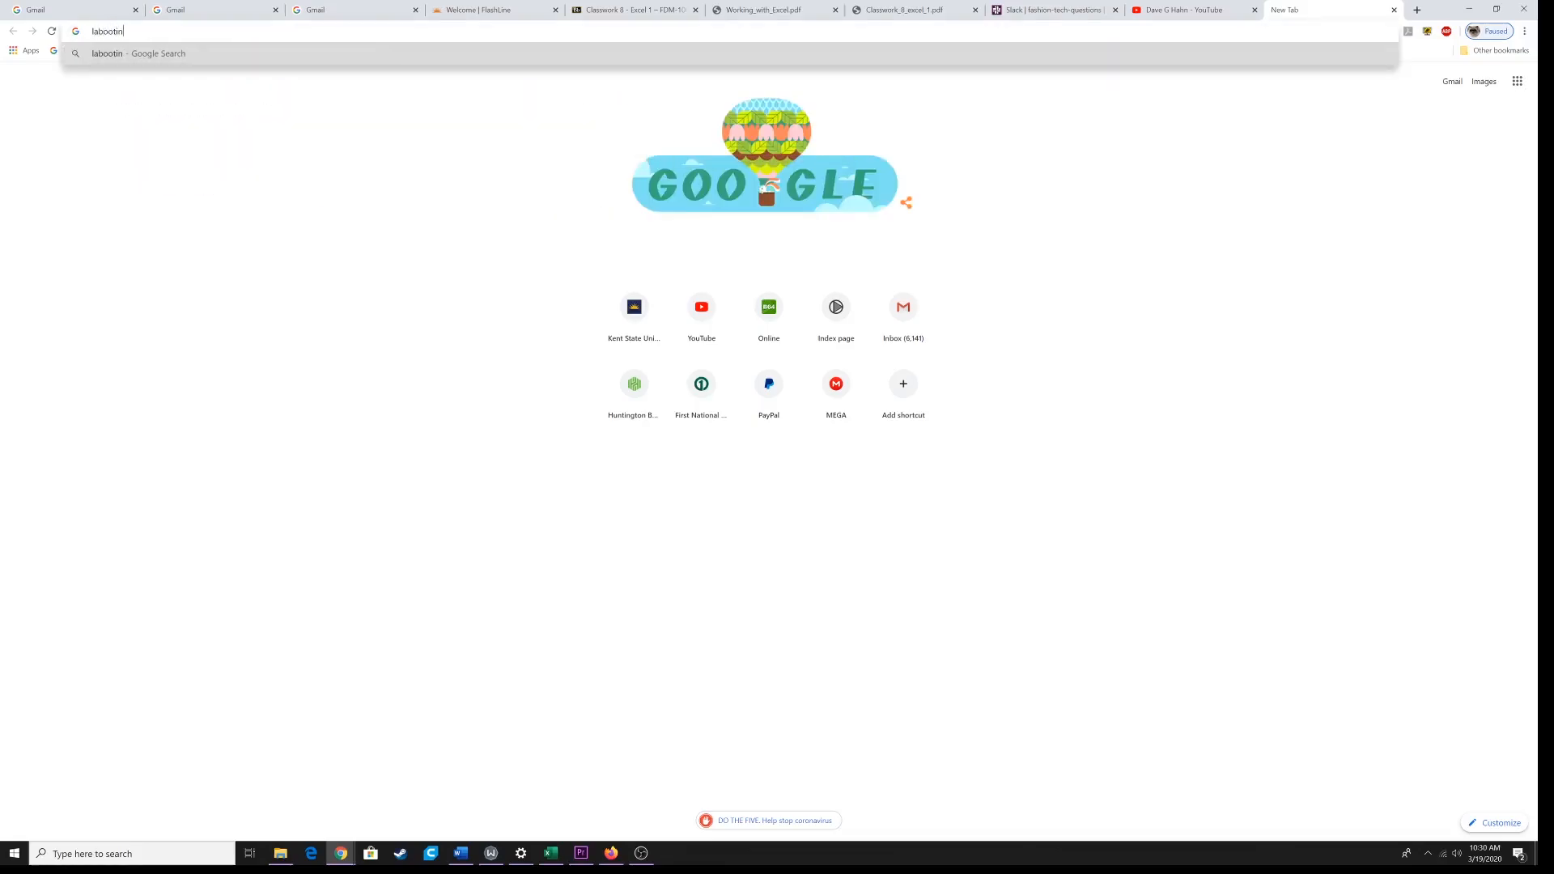
pyautogui.press('Return')
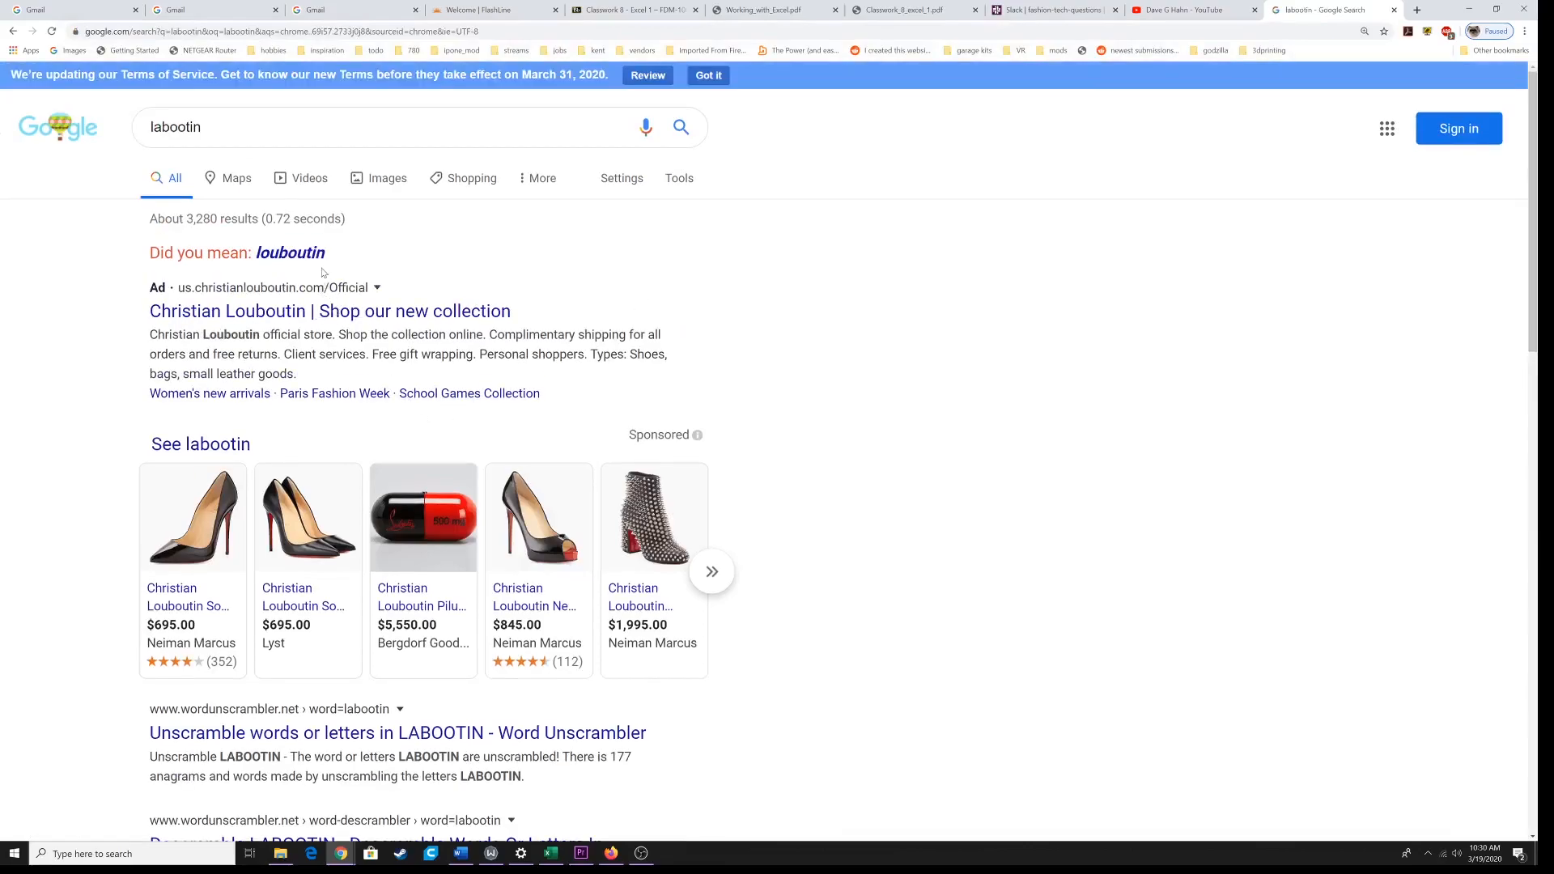
pyautogui.click(314, 255)
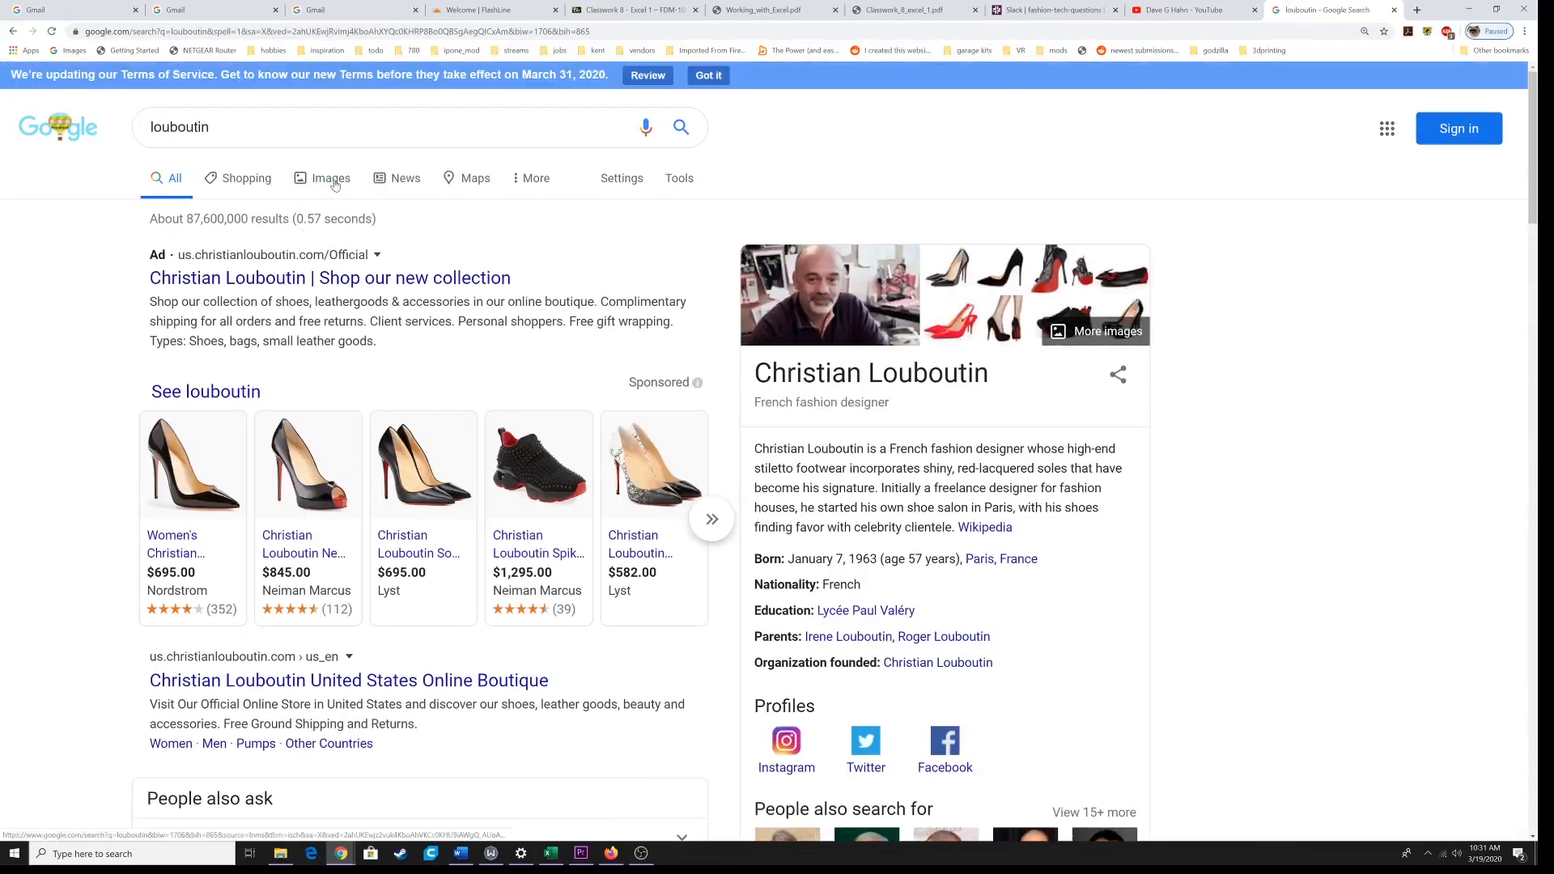
pyautogui.click(335, 184)
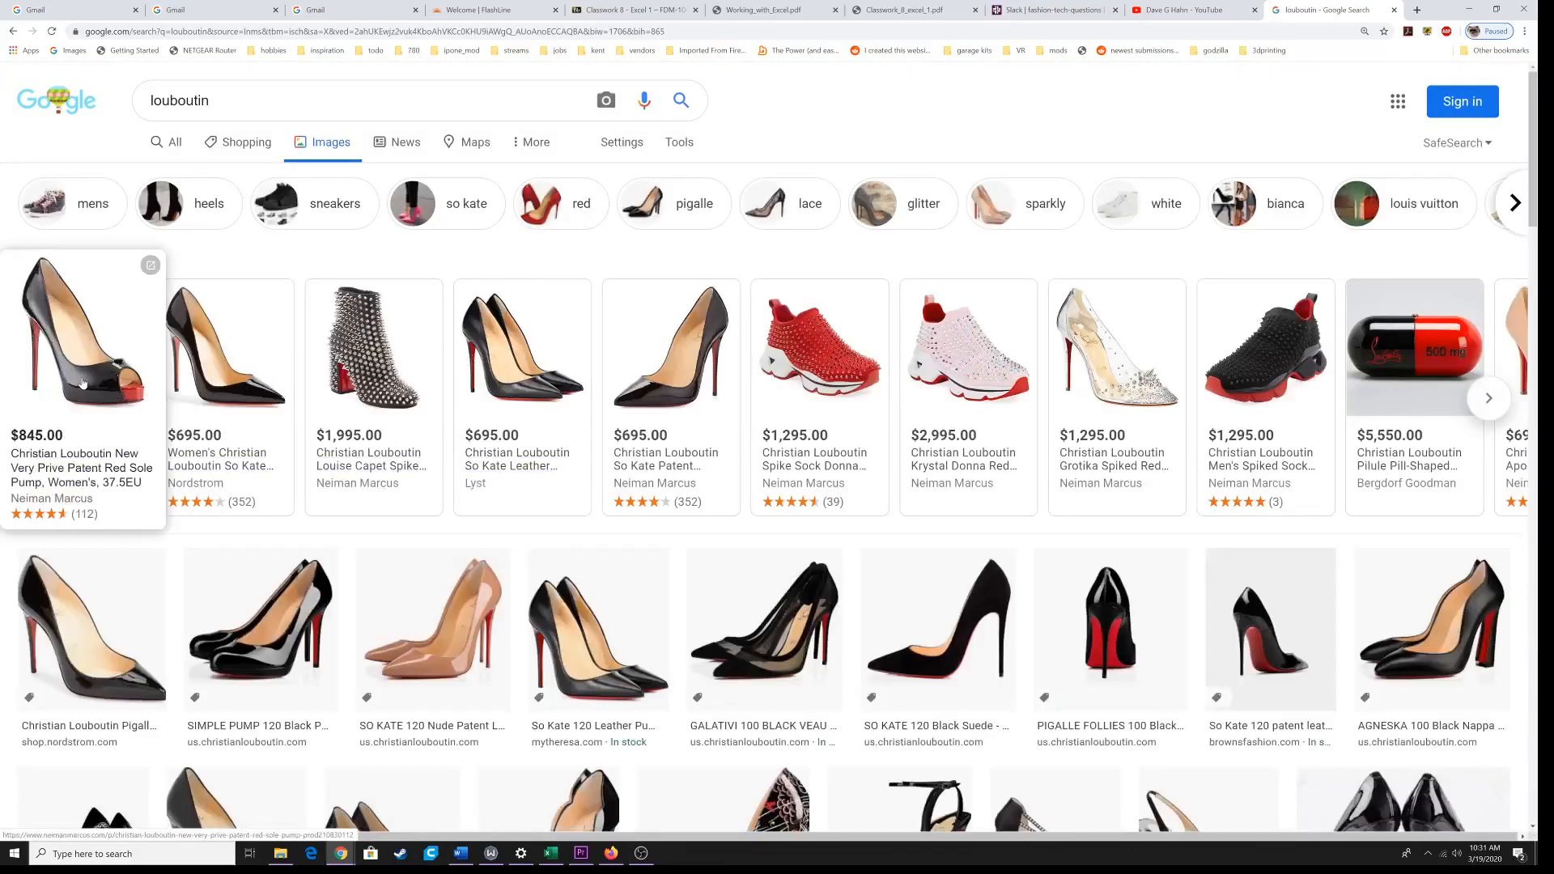
# Step: Copy the $845 black peep-toe pump picture from its Neiman Marcus page and paste it at cell A1 in Excel
pyautogui.click(83, 372)
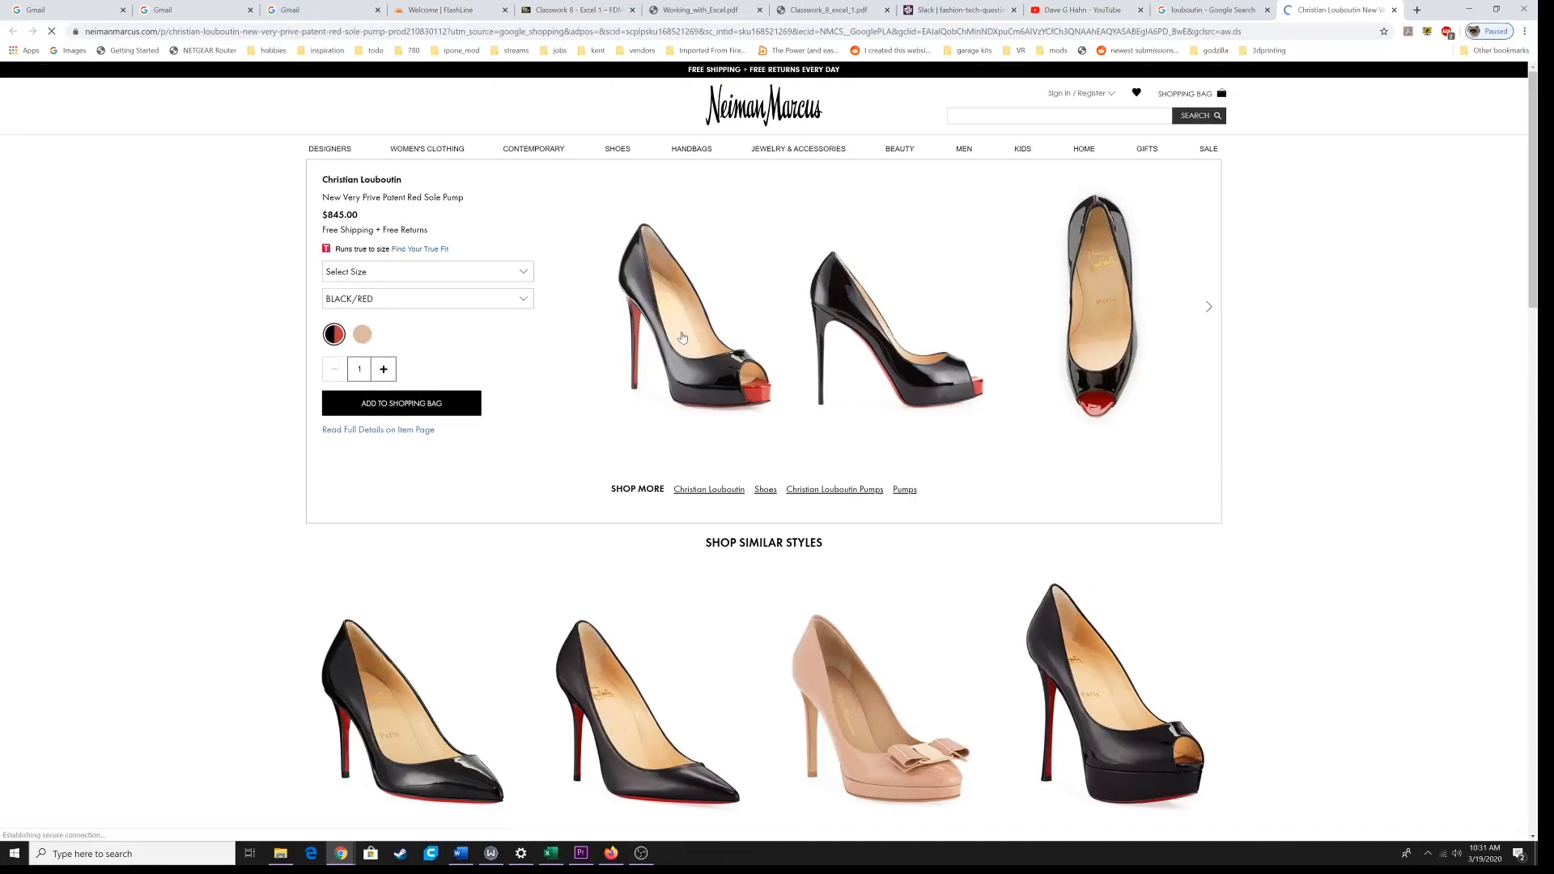
pyautogui.rightClick(685, 334)
pyautogui.click(695, 370)
pyautogui.click(550, 853)
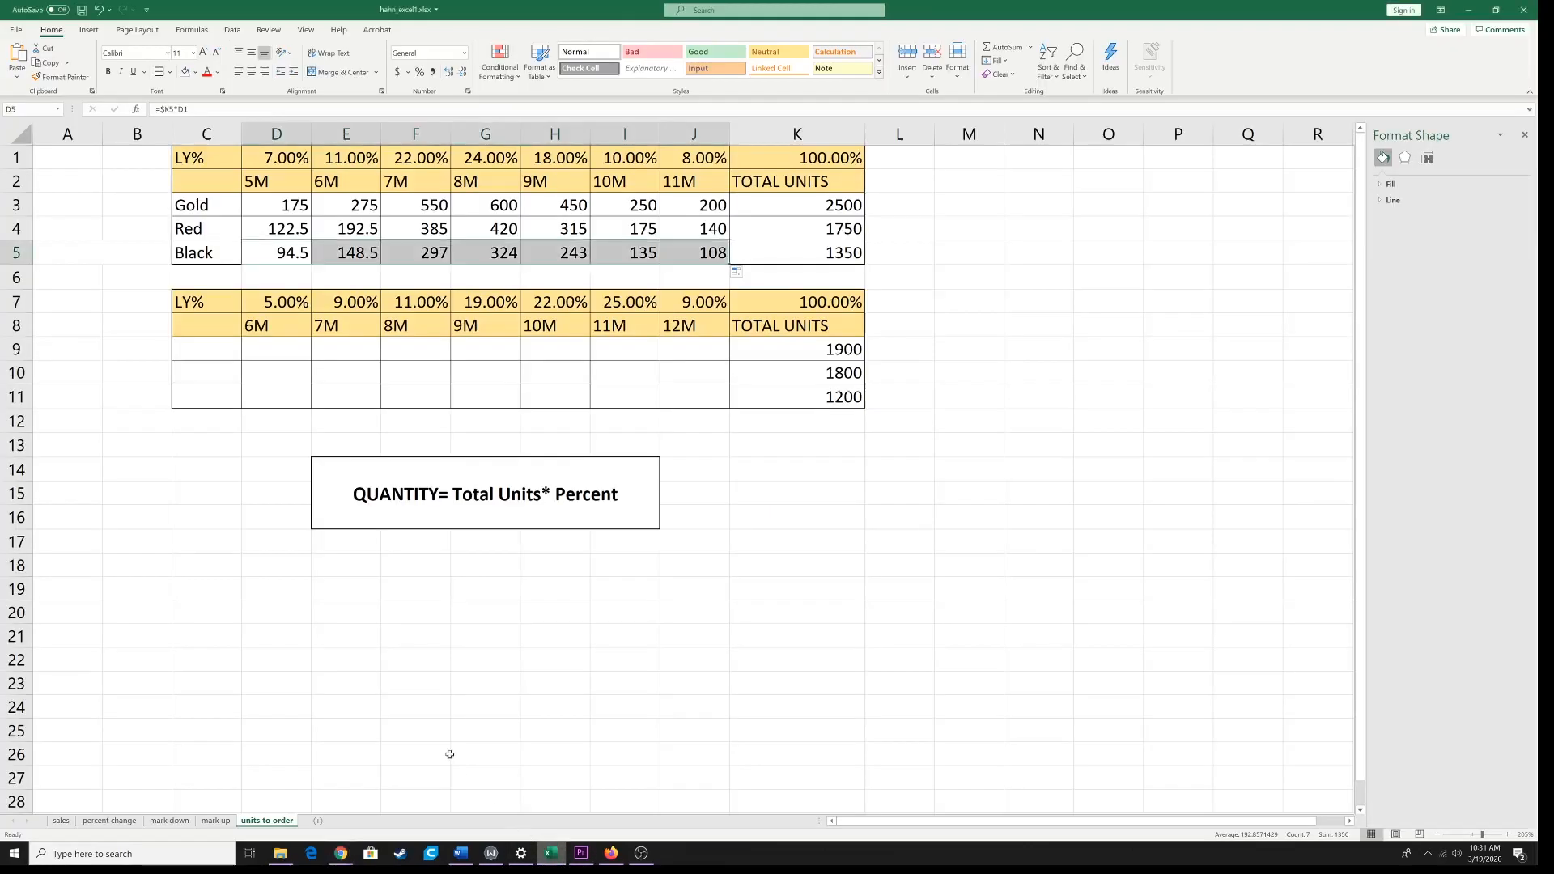
pyautogui.click(57, 165)
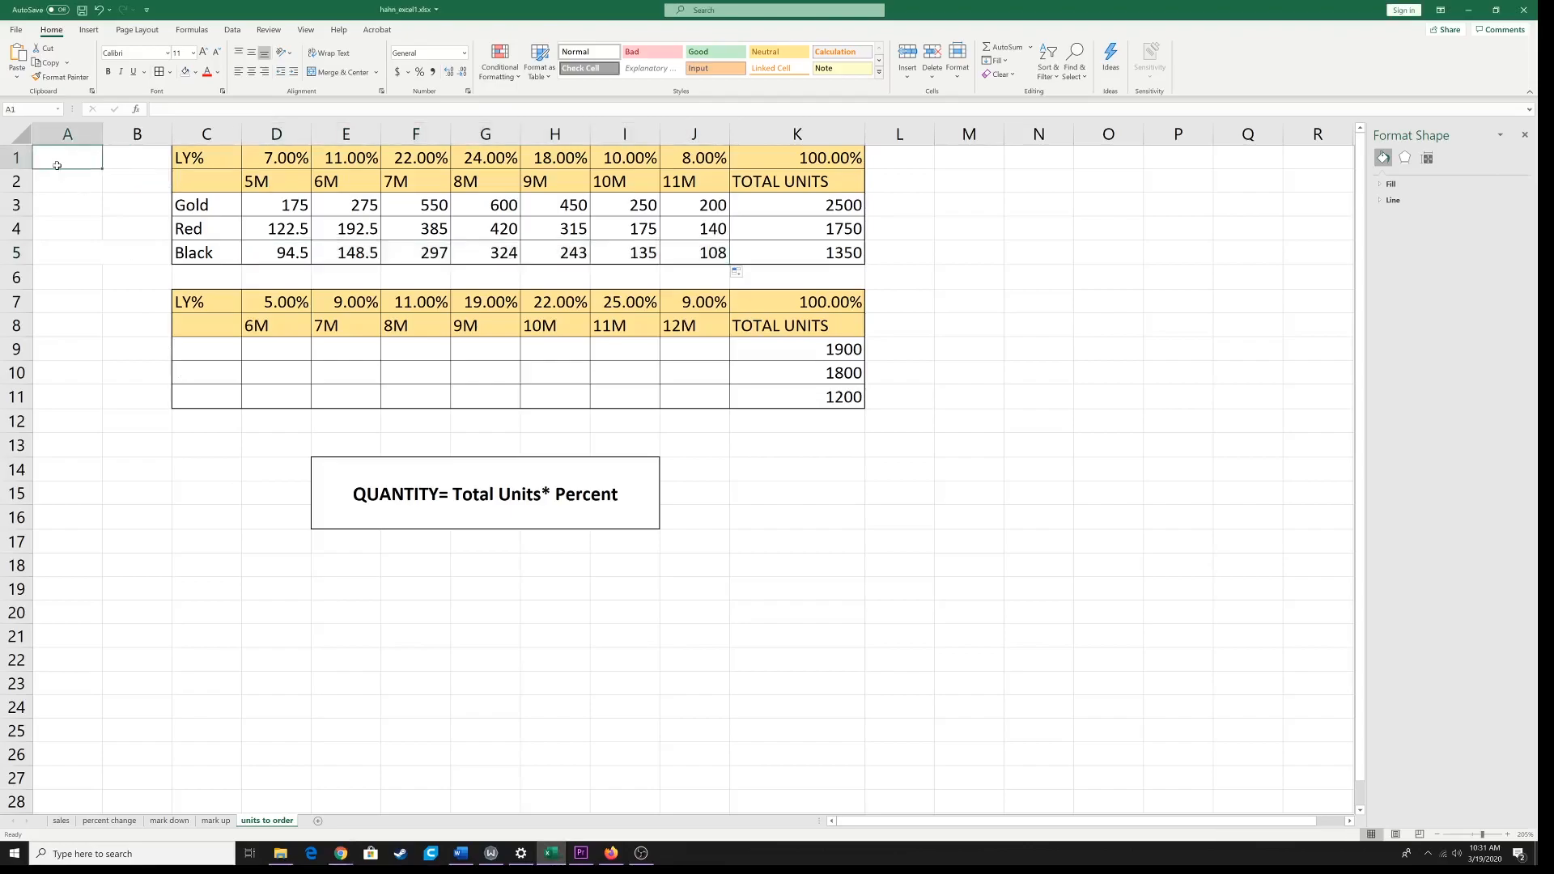
pyautogui.hotkey('ctrl', 'v')
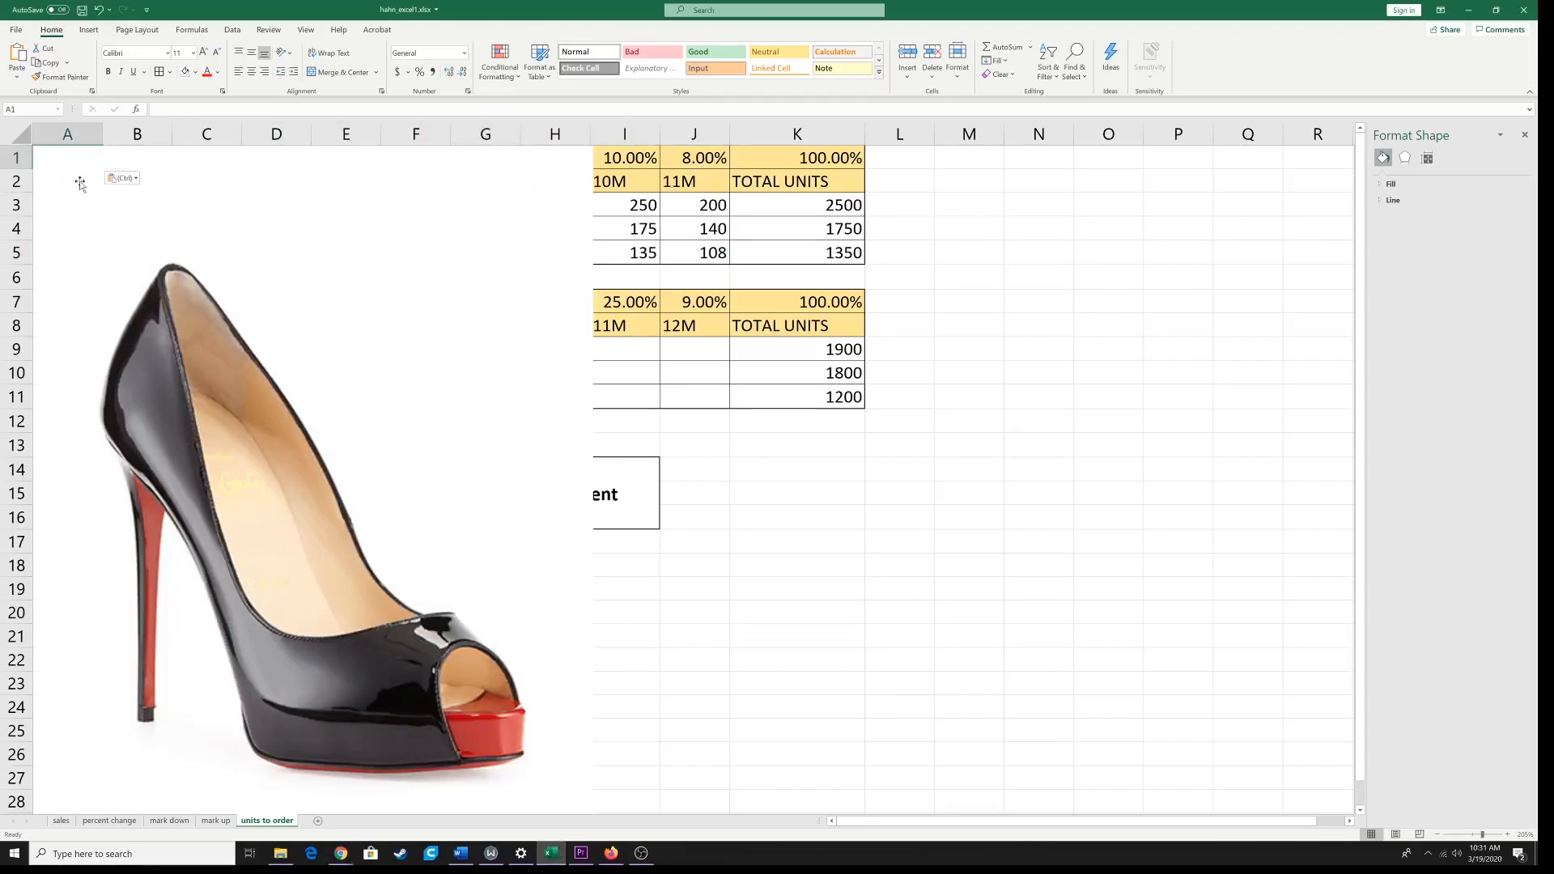
# Step: Shrink the pasted shoe picture to a thumbnail beside the first order table, ending above the Black row
pyautogui.scroll(-1, 500, 619)
pyautogui.scroll(-2, 499, 619)
pyautogui.click(499, 619)
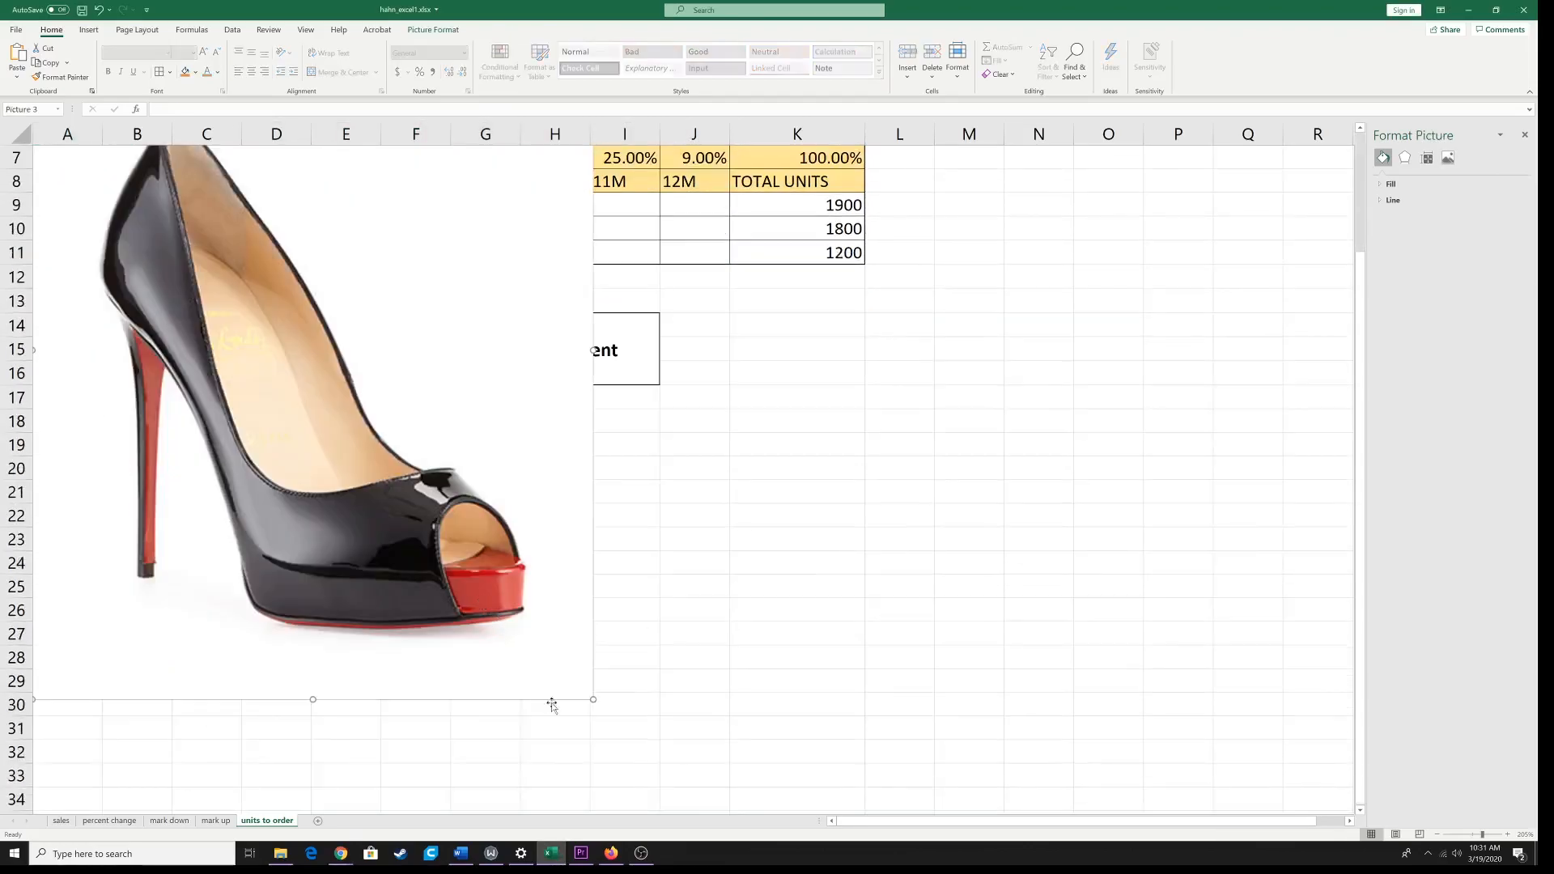
pyautogui.moveTo(591, 701); pyautogui.dragTo(204, 214)
pyautogui.scroll(2, 282, 401)
pyautogui.moveTo(206, 359); pyautogui.dragTo(110, 242)
pyautogui.click(92, 256)
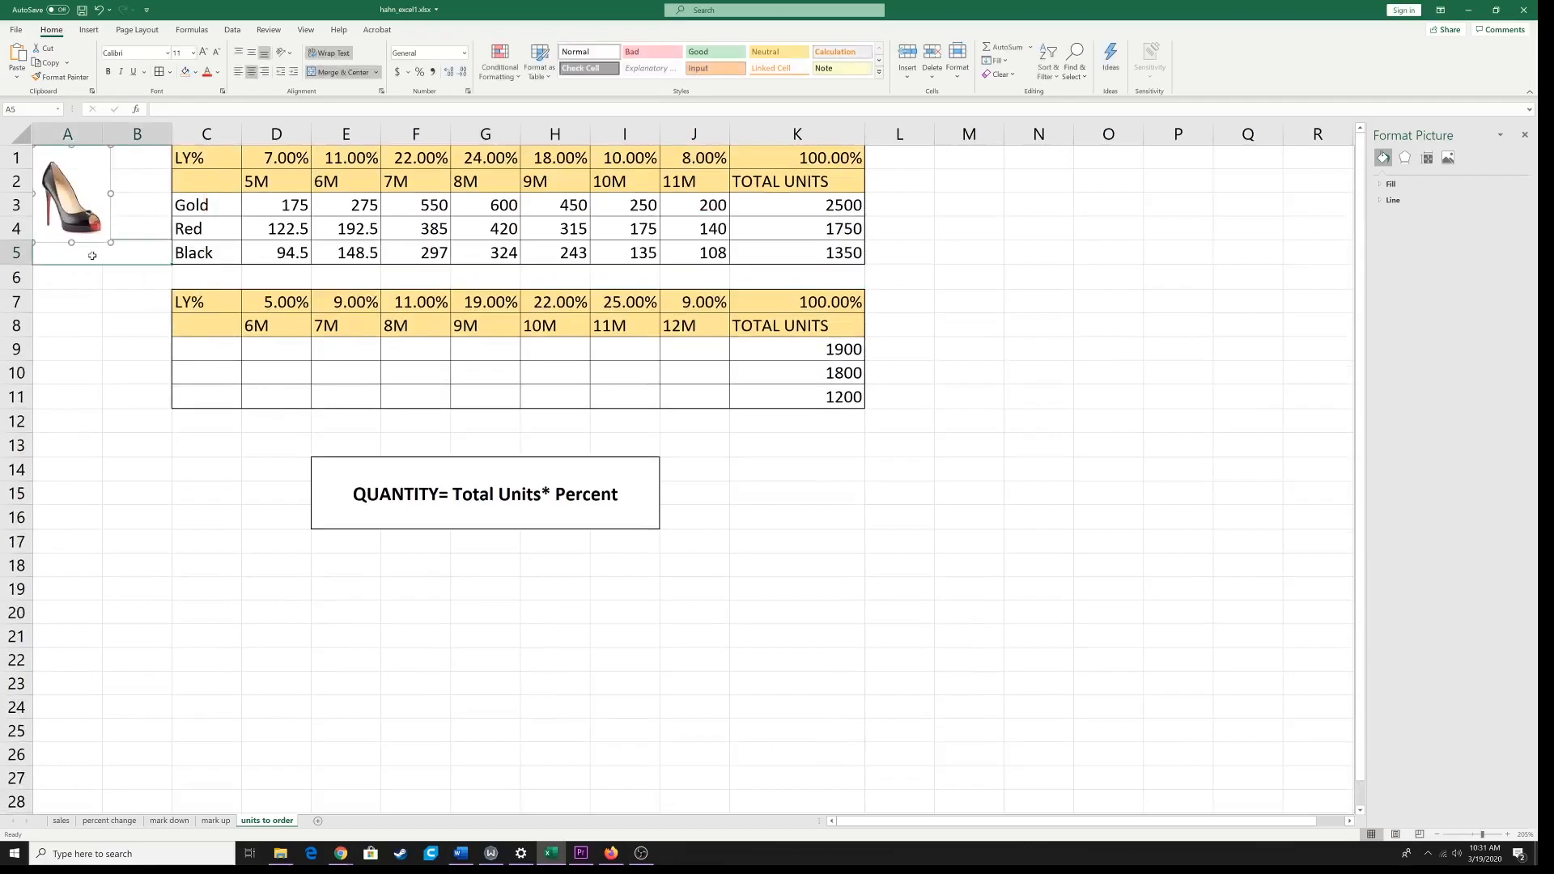
pyautogui.doubleClick(92, 256)
pyautogui.click(79, 201)
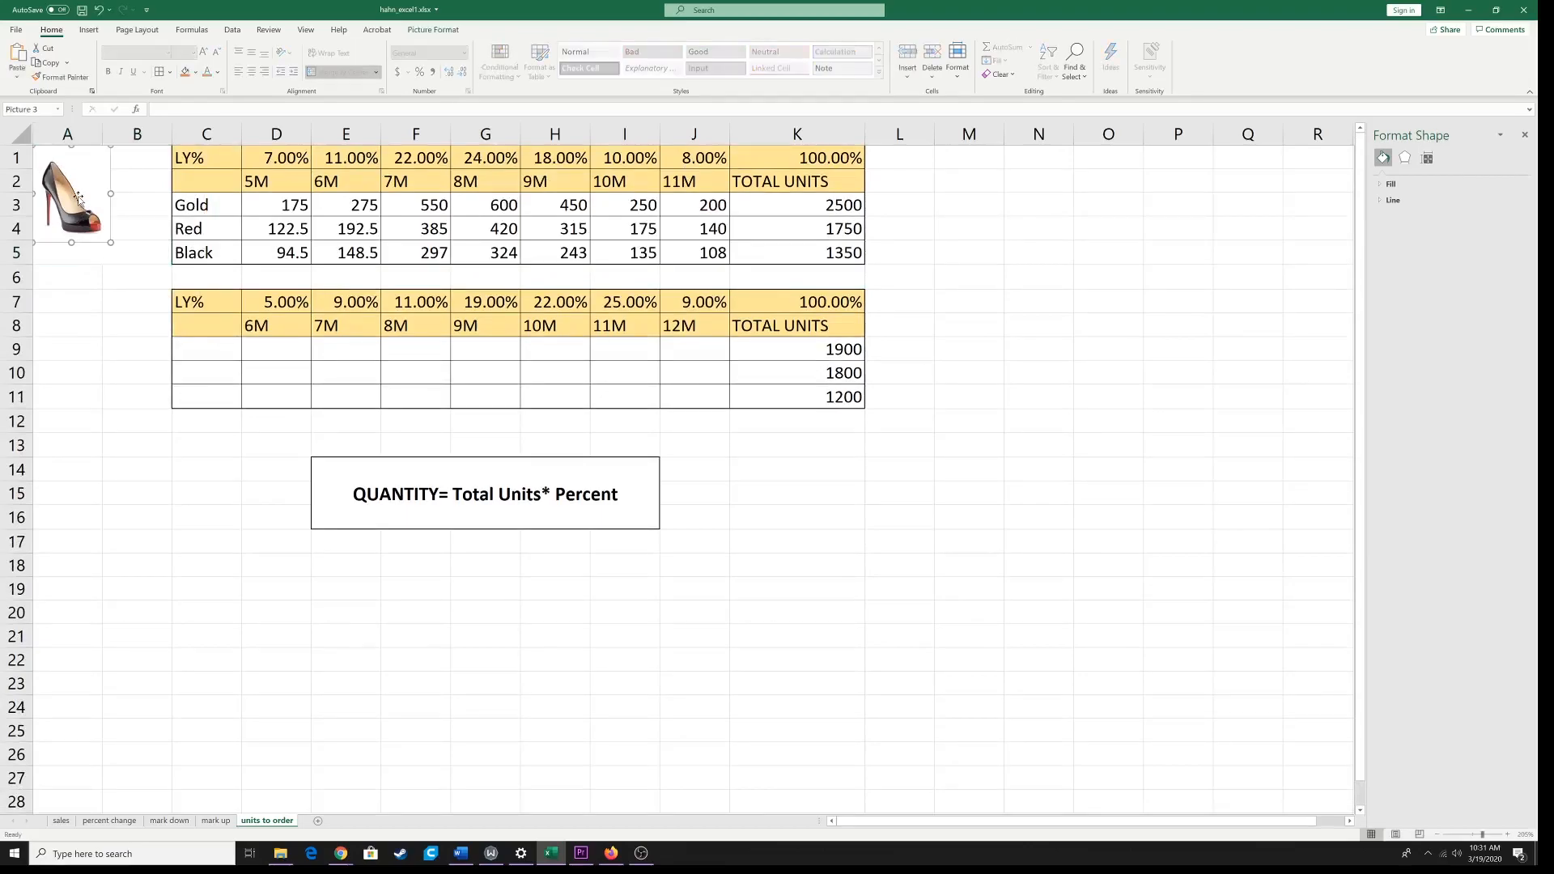
pyautogui.click(1405, 159)
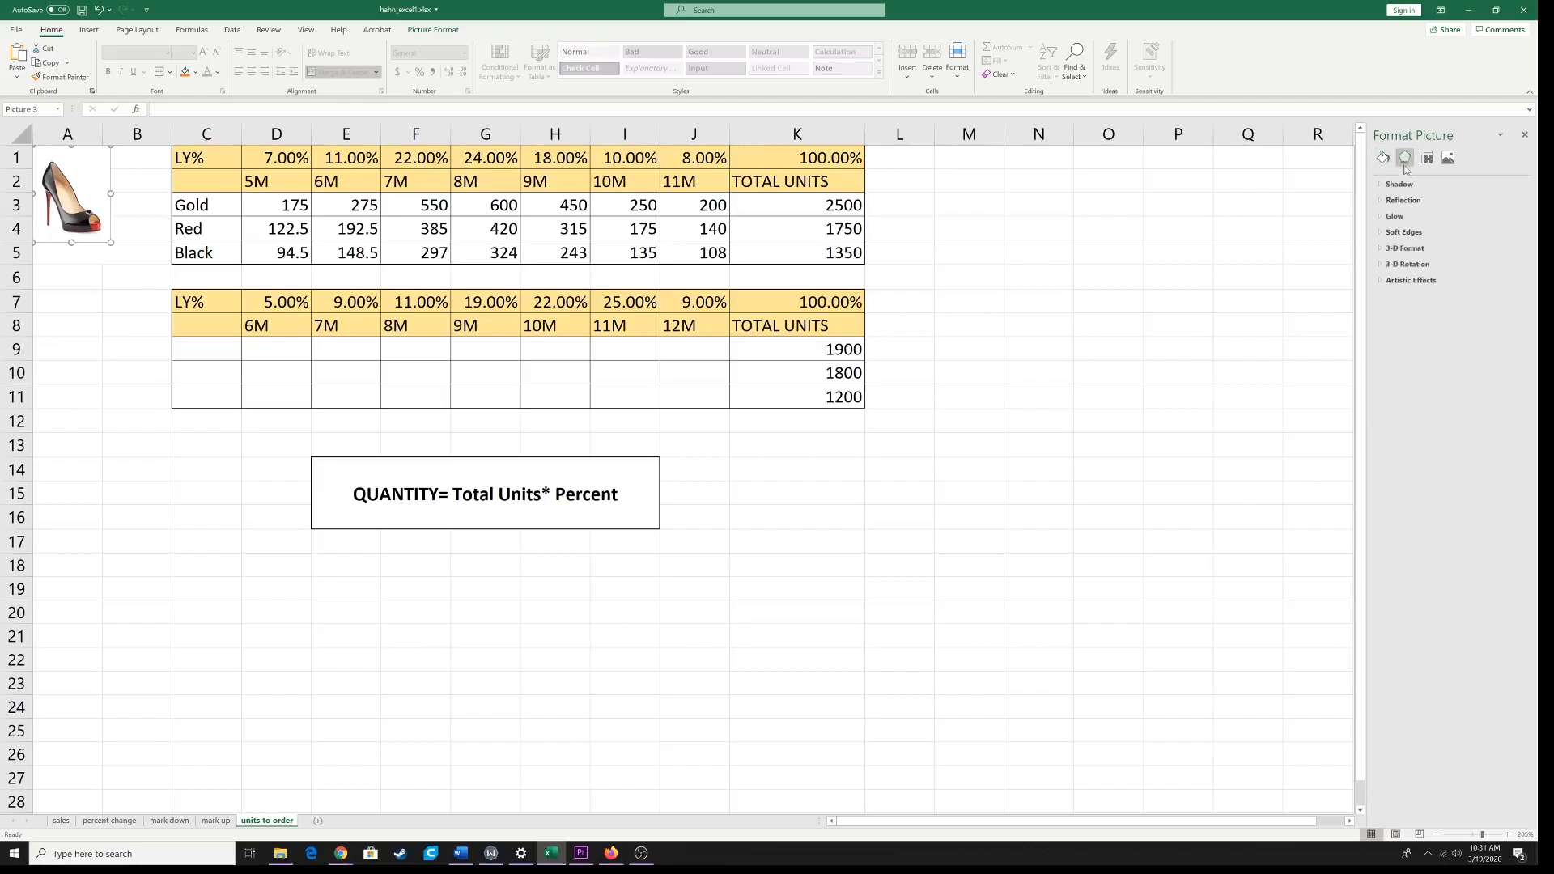
pyautogui.click(1401, 185)
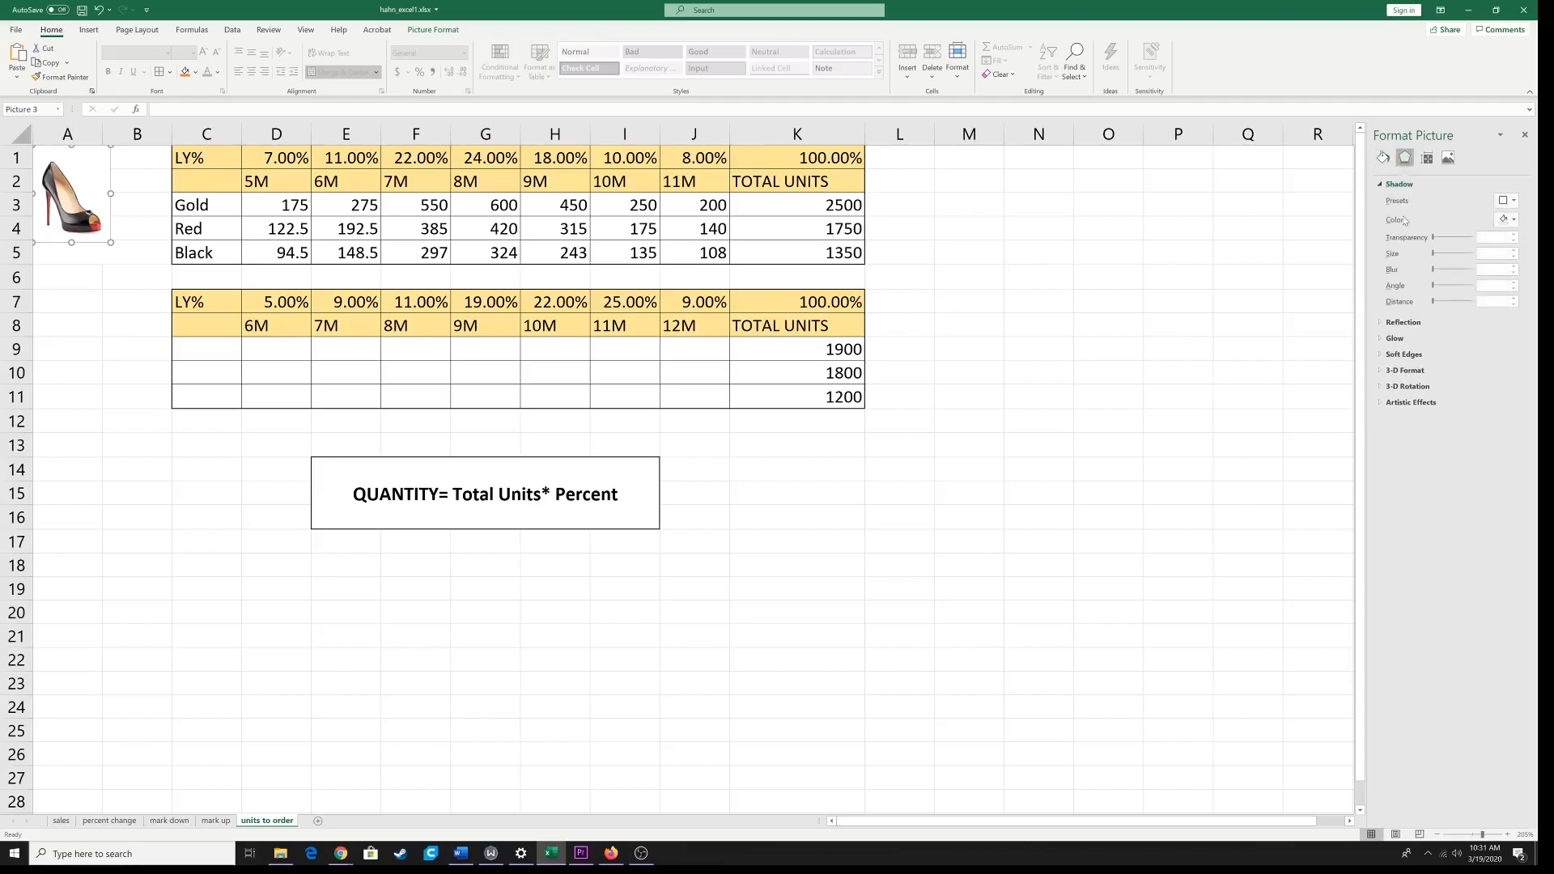
pyautogui.click(1271, 205)
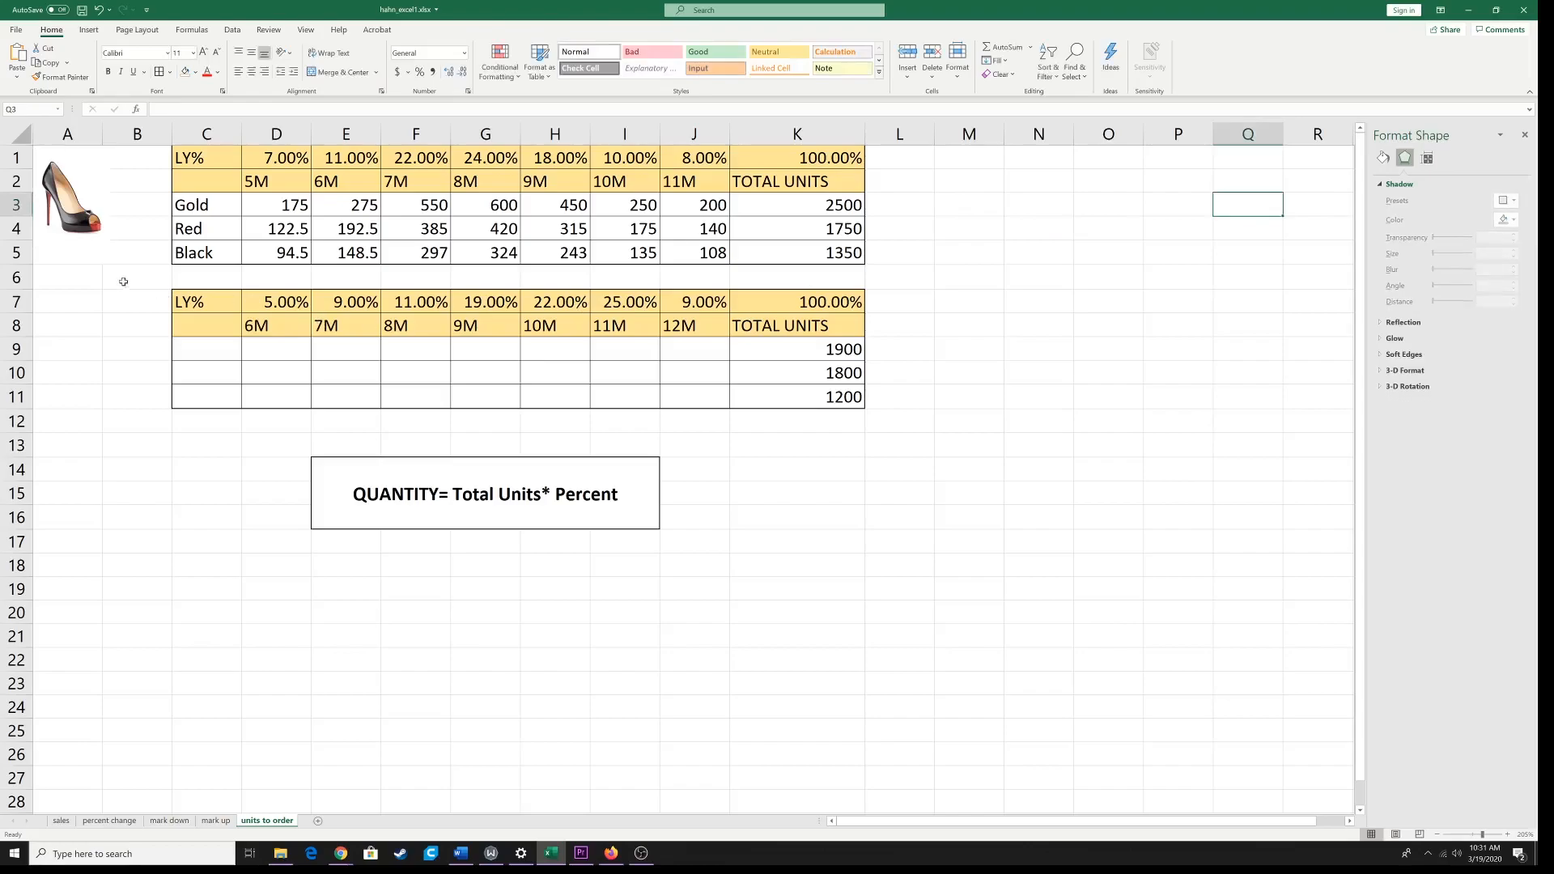
# Step: Reduce the shoe picture to the width of column A and enter the label La Bootin in merged cell A5 beneath it
pyautogui.click(101, 255)
pyautogui.click(110, 241)
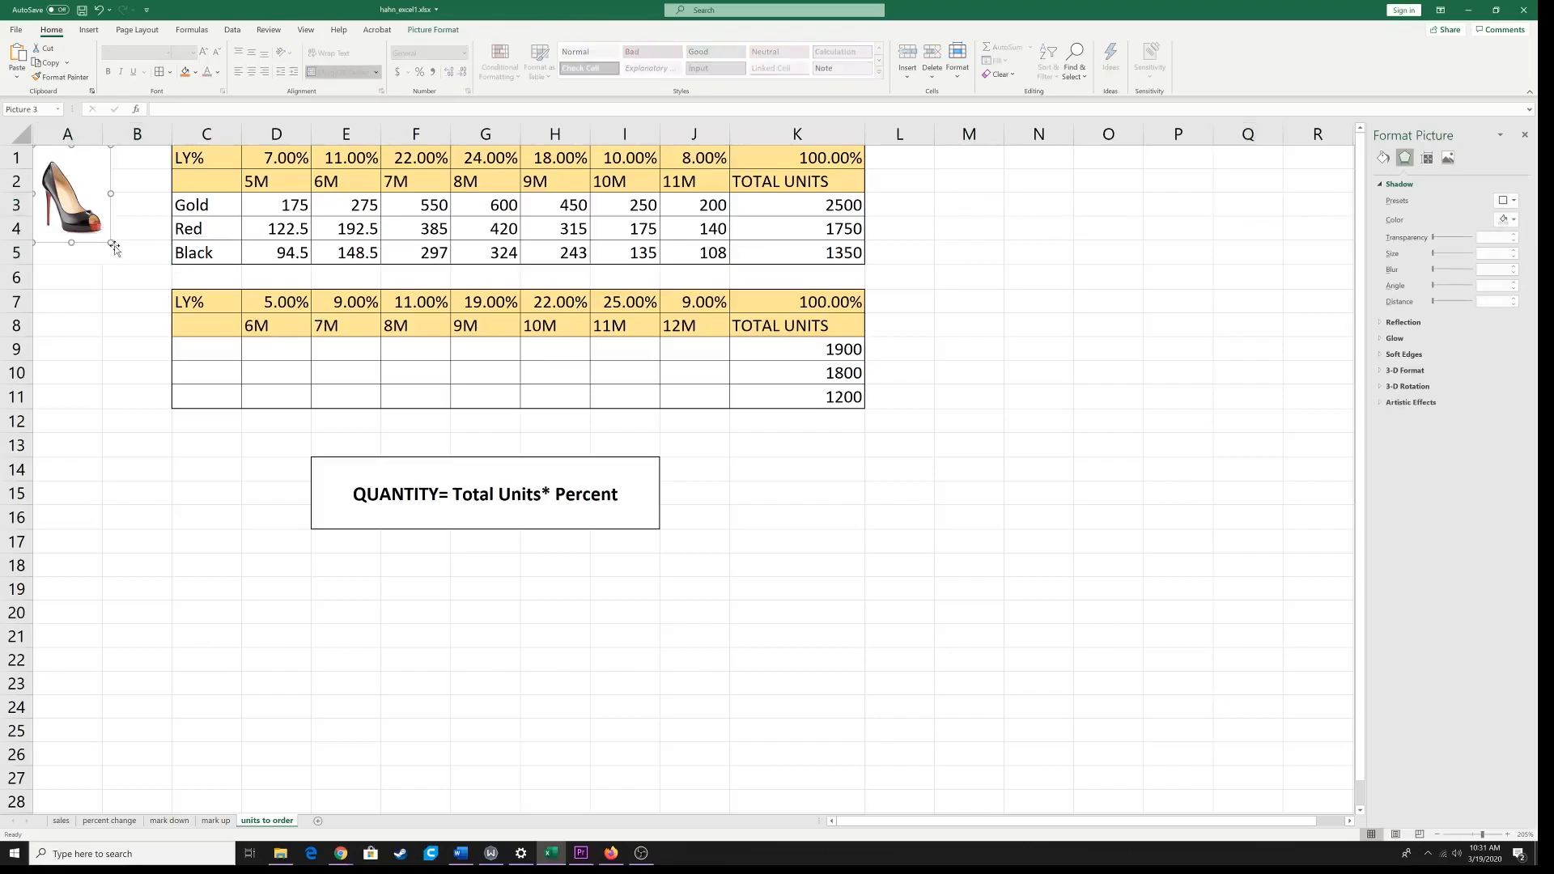
pyautogui.moveTo(110, 241); pyautogui.dragTo(97, 232)
pyautogui.click(97, 254)
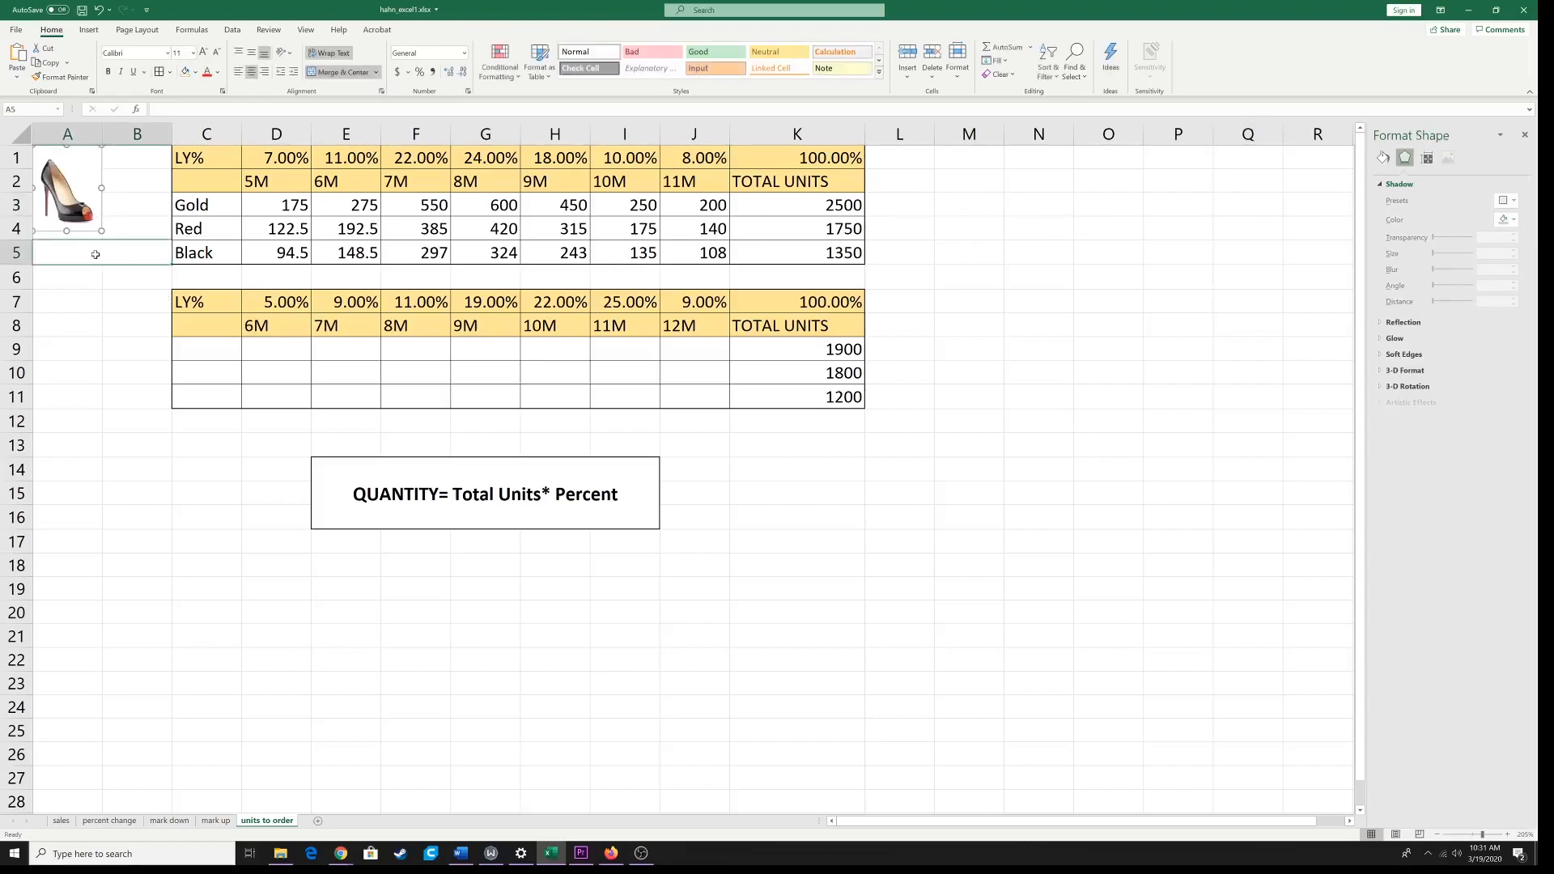
pyautogui.write('La ')
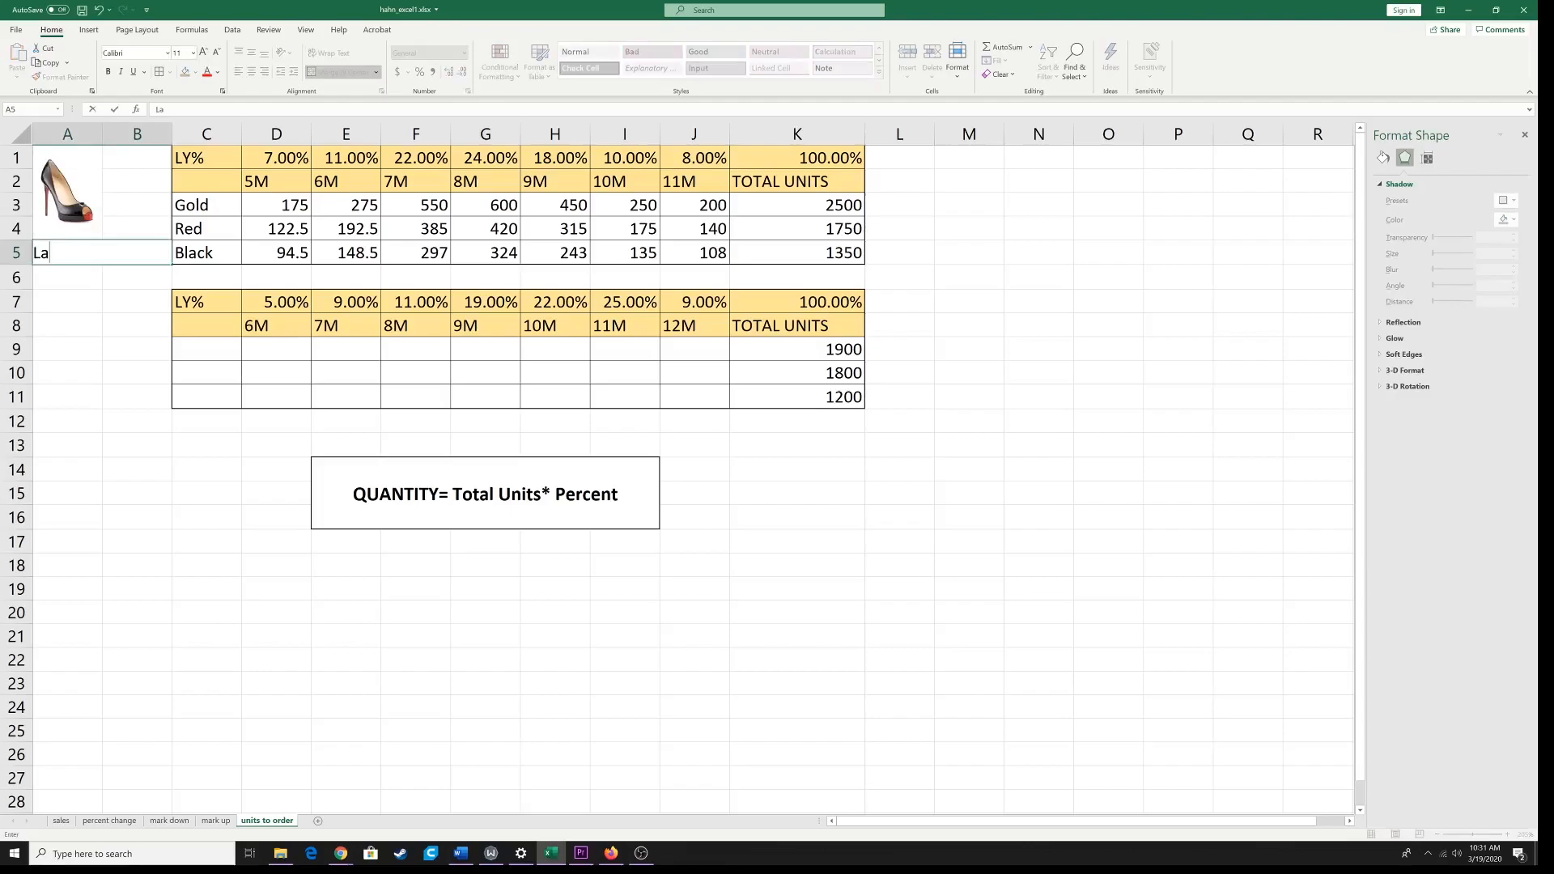
pyautogui.write('Bootin')
pyautogui.click(142, 369)
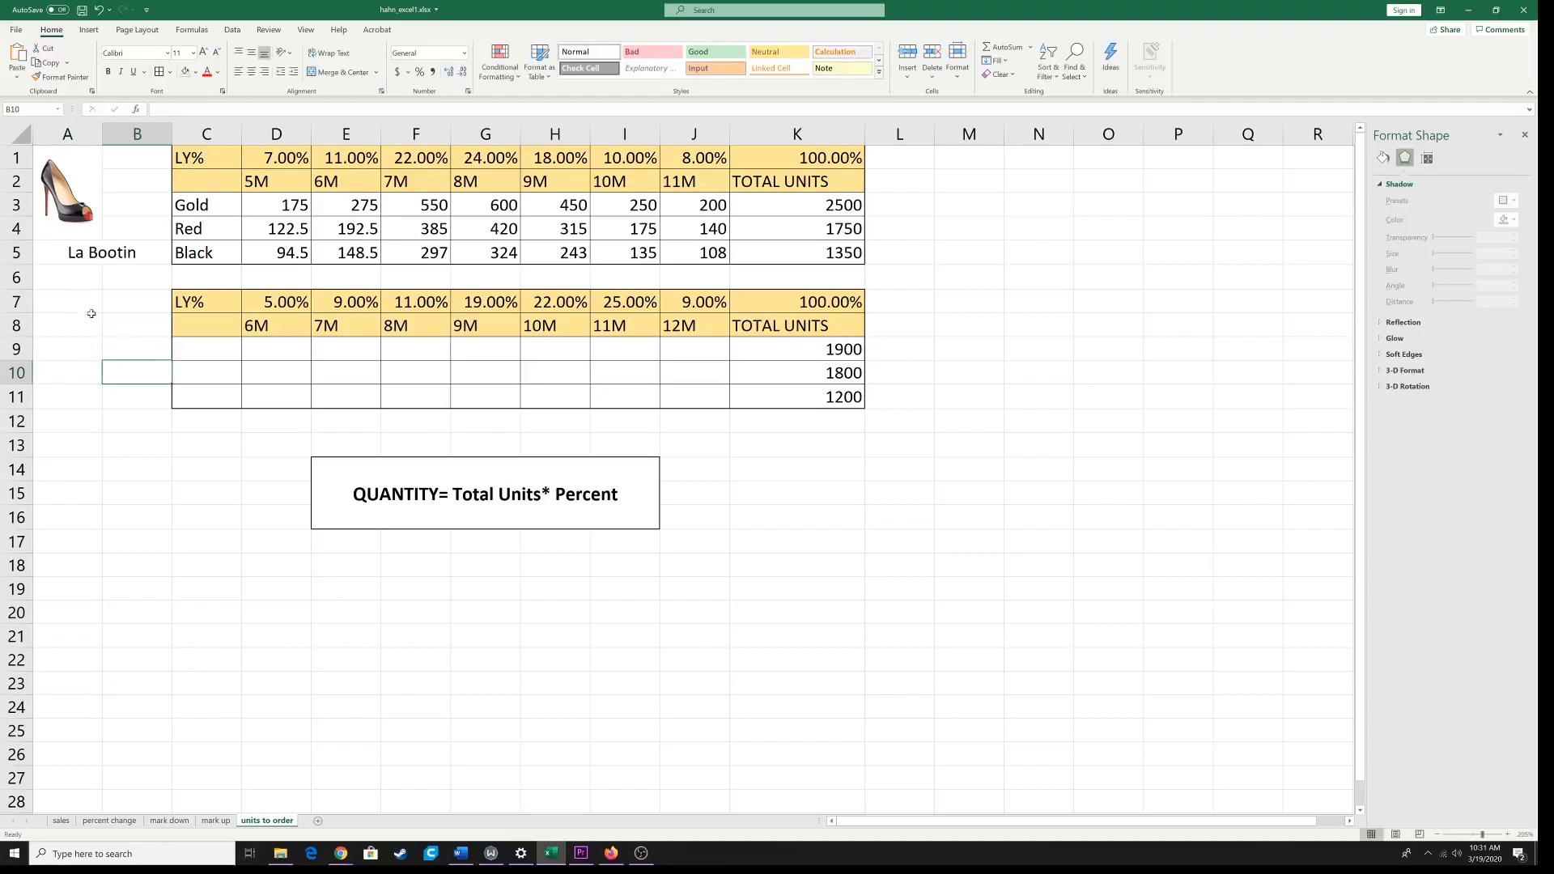
pyautogui.click(73, 326)
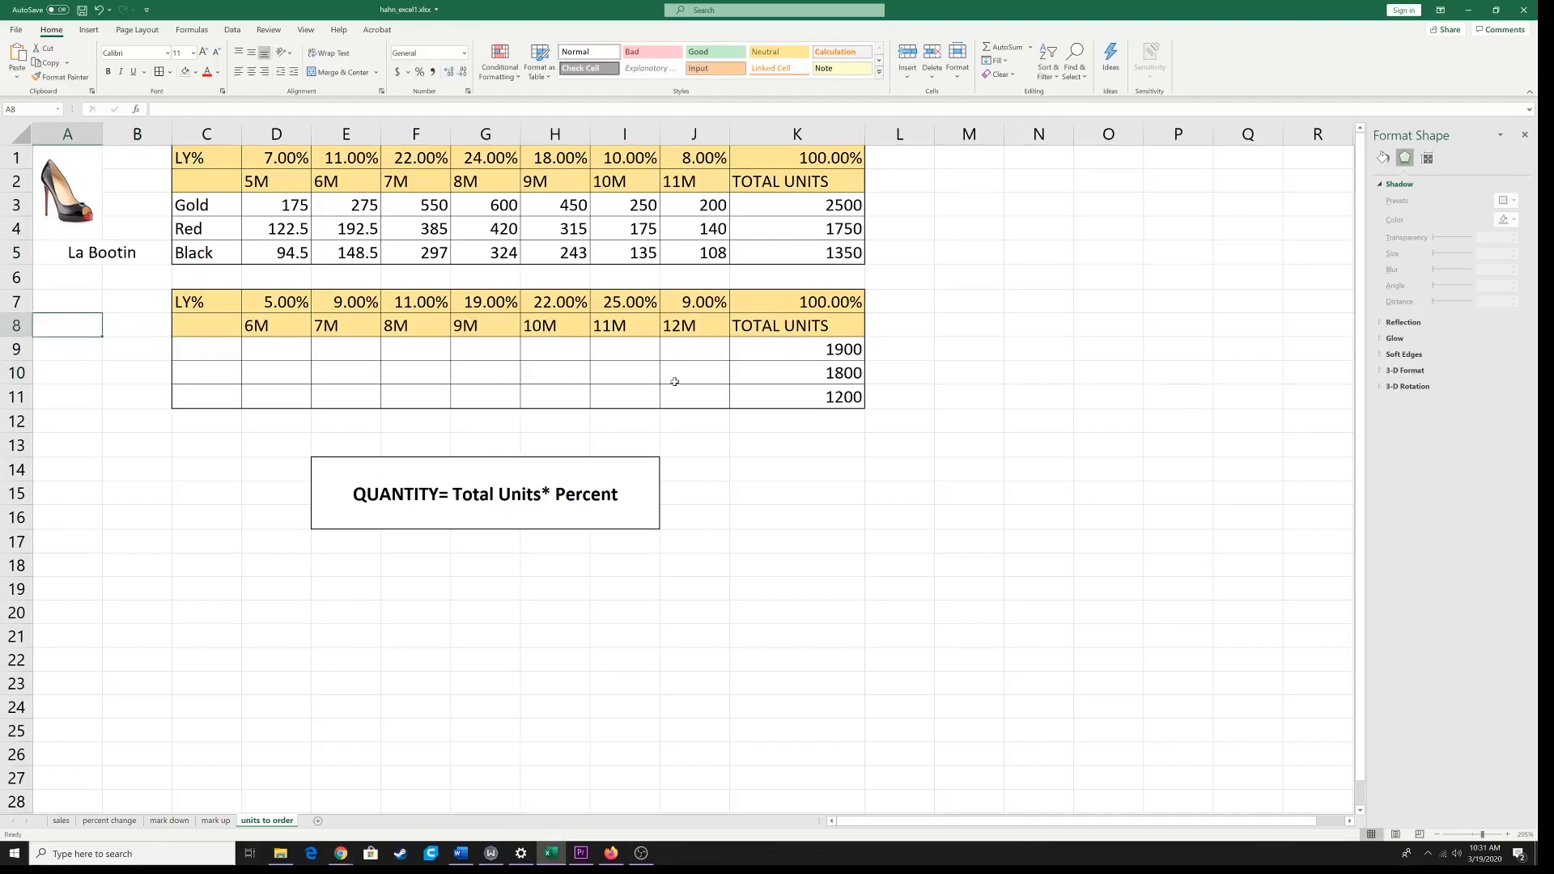
# Step: Move the shoe picture so it is centred above the La Bootin label
pyautogui.click(65, 199)
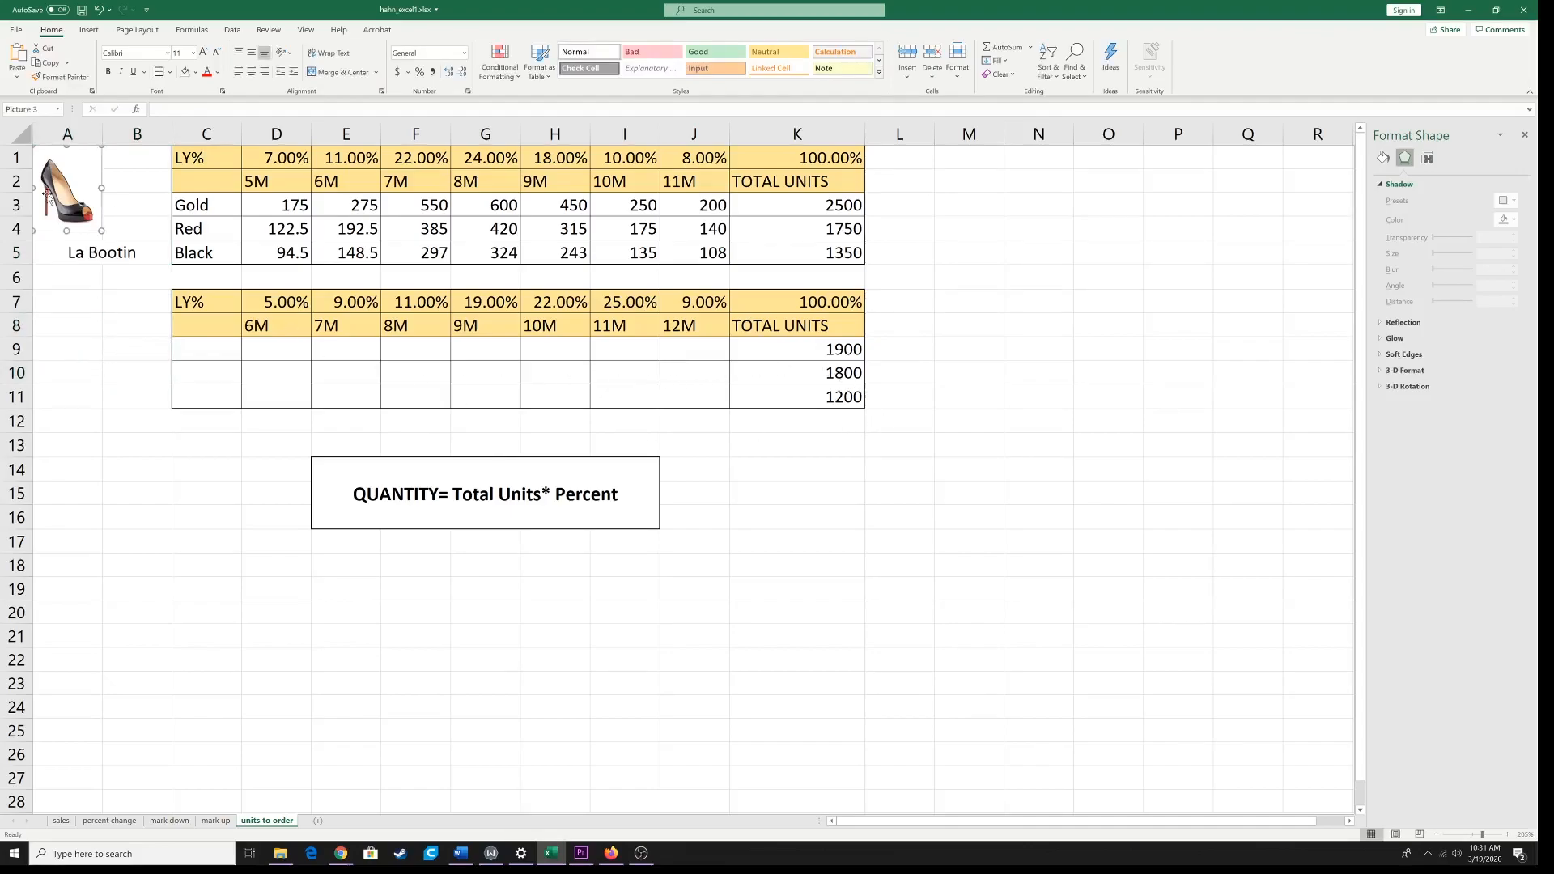
pyautogui.moveTo(64, 198); pyautogui.dragTo(100, 198)
pyautogui.click(97, 256)
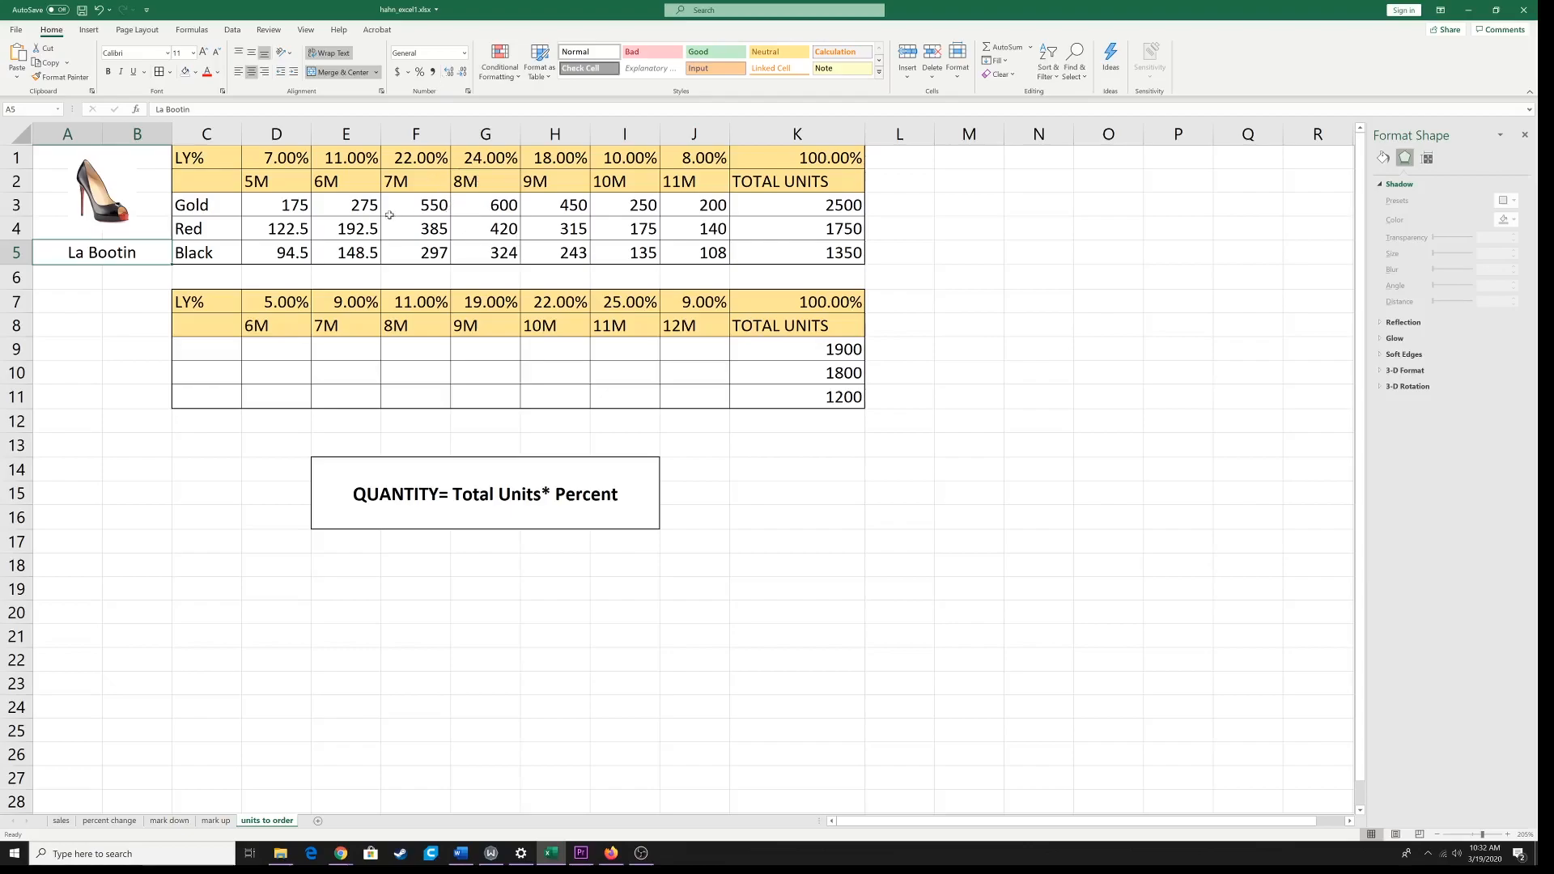
pyautogui.click(289, 209)
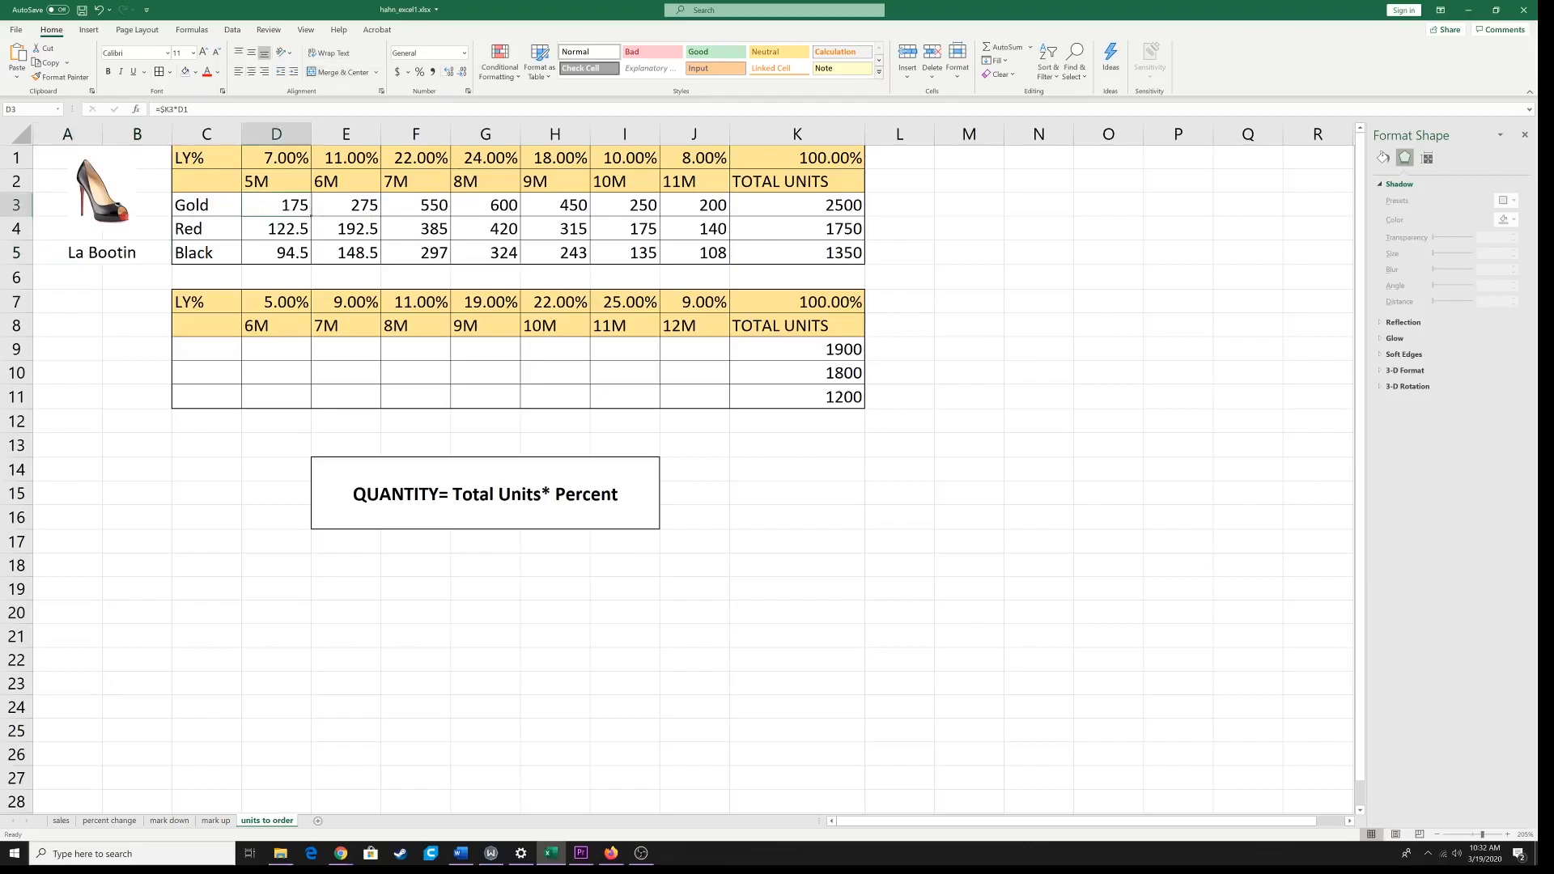